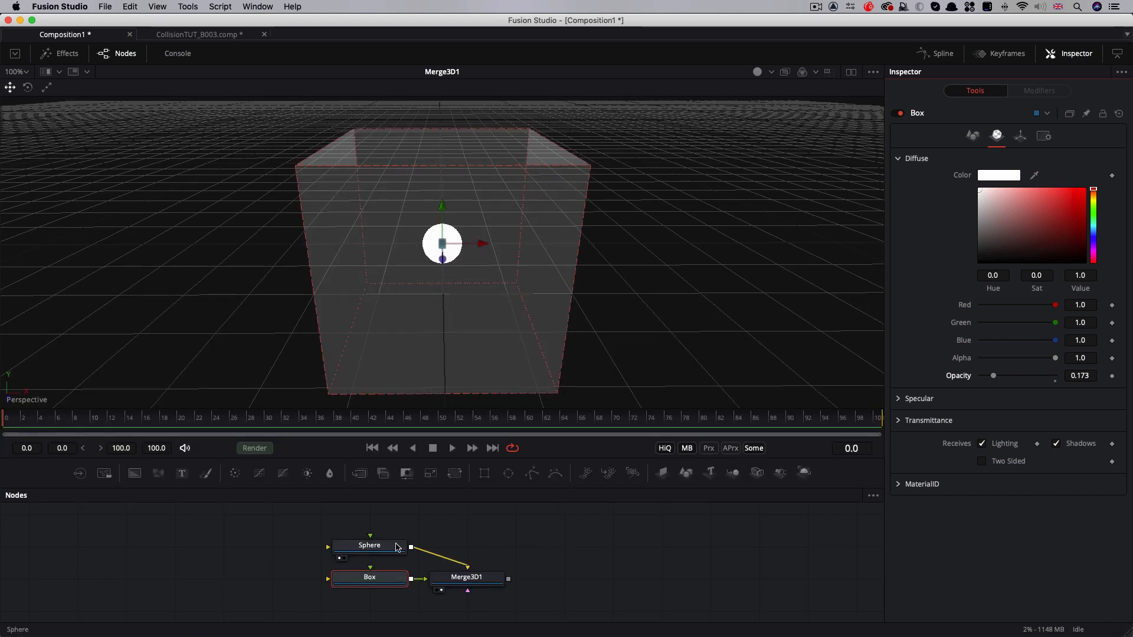
Add the expression time/54 to the Sphere's X translation and scrub the timeline to check the movement
{"action": "left_click", "coordinate": [378, 549]}
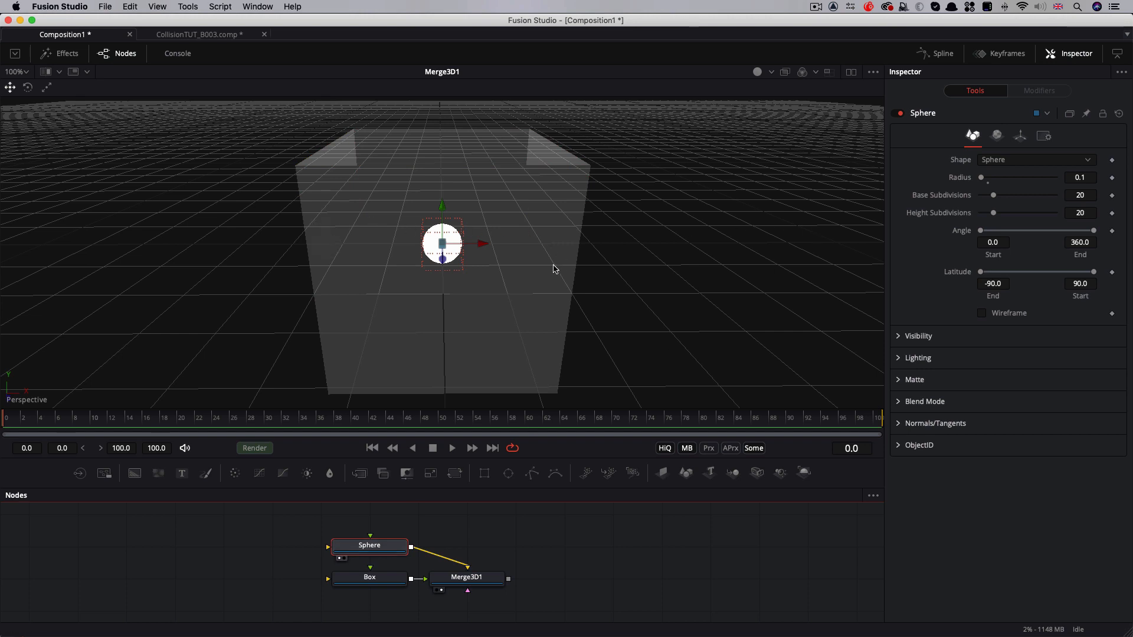
{"action": "left_click", "coordinate": [1021, 135]}
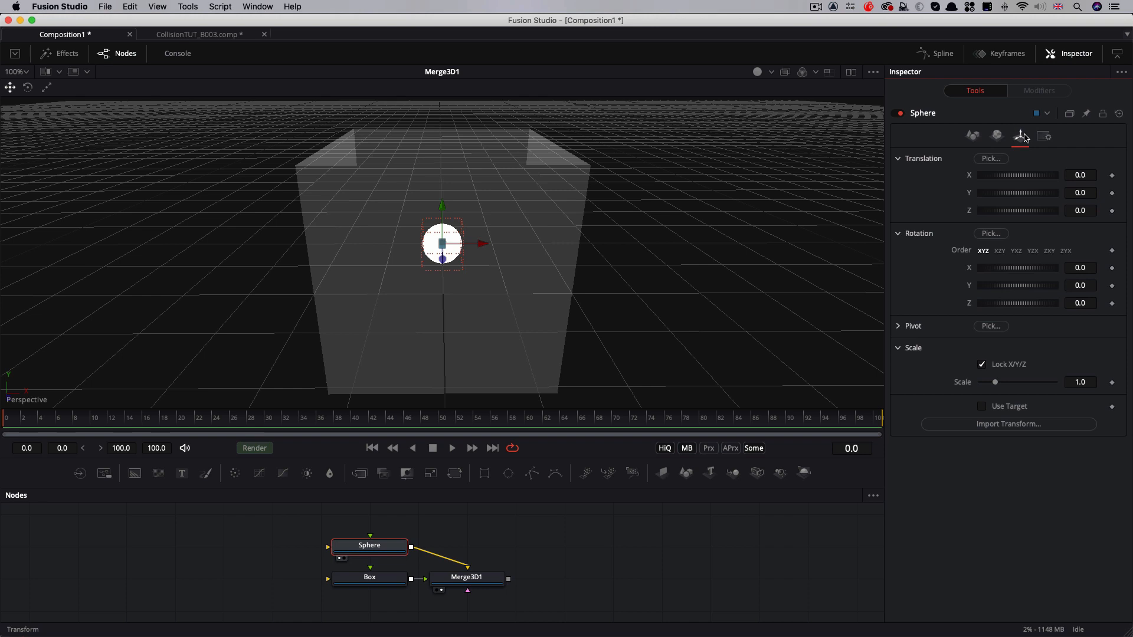
{"action": "right_click", "coordinate": [962, 177]}
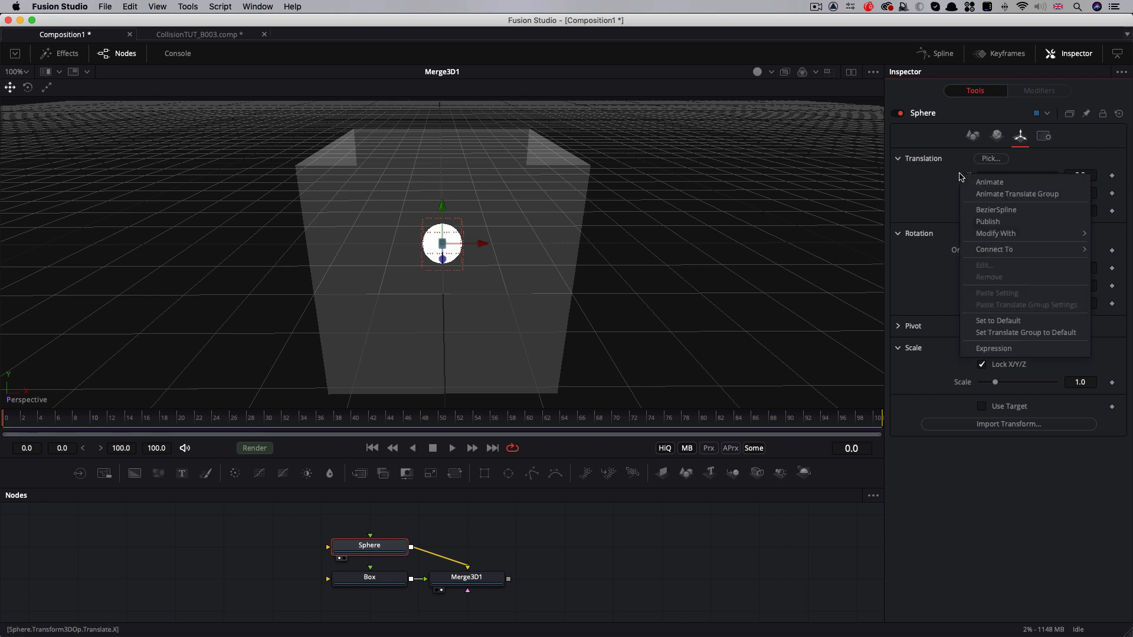
{"action": "left_click", "coordinate": [1001, 349]}
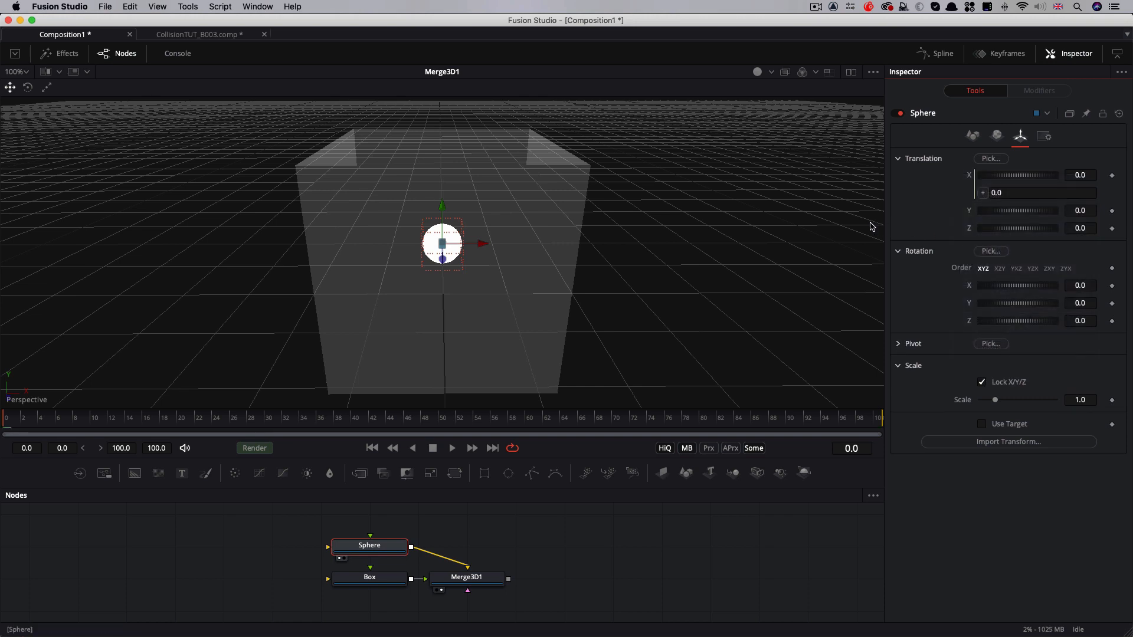
{"action": "left_click_drag", "start_coordinate": [884, 223], "coordinate": [732, 219]}
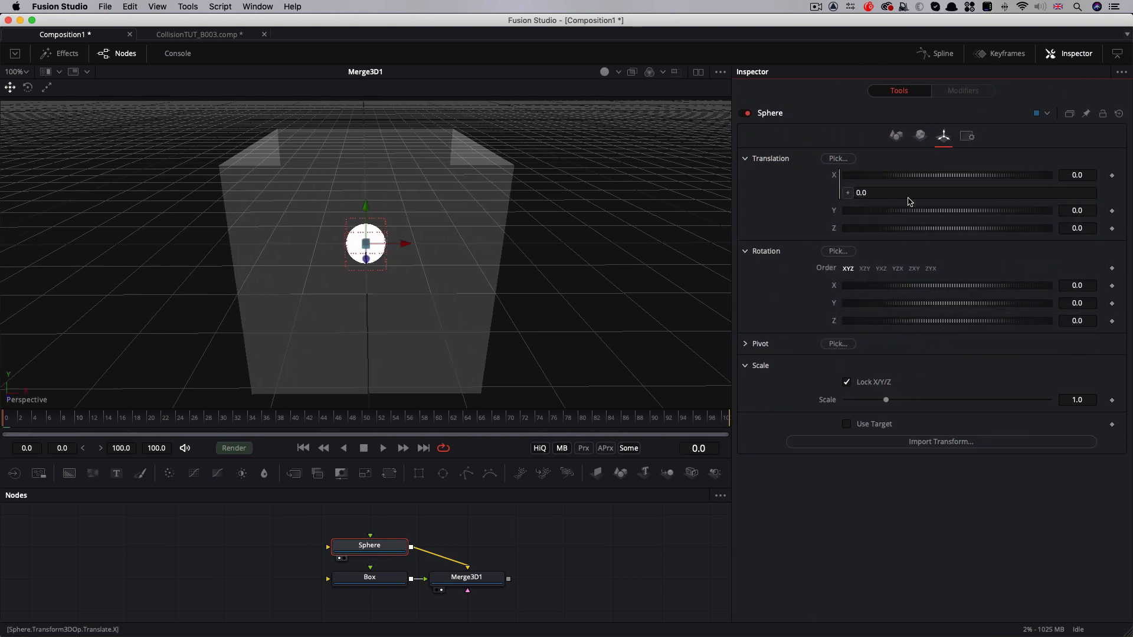
{"action": "left_click", "coordinate": [908, 195]}
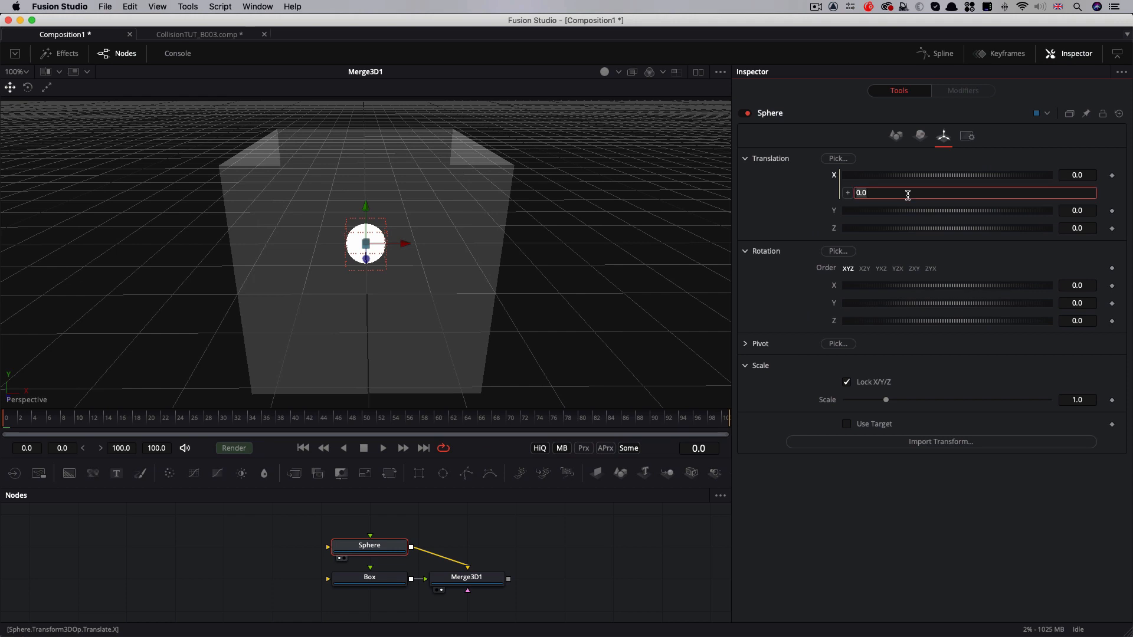
{"action": "type", "text": "time/54"}
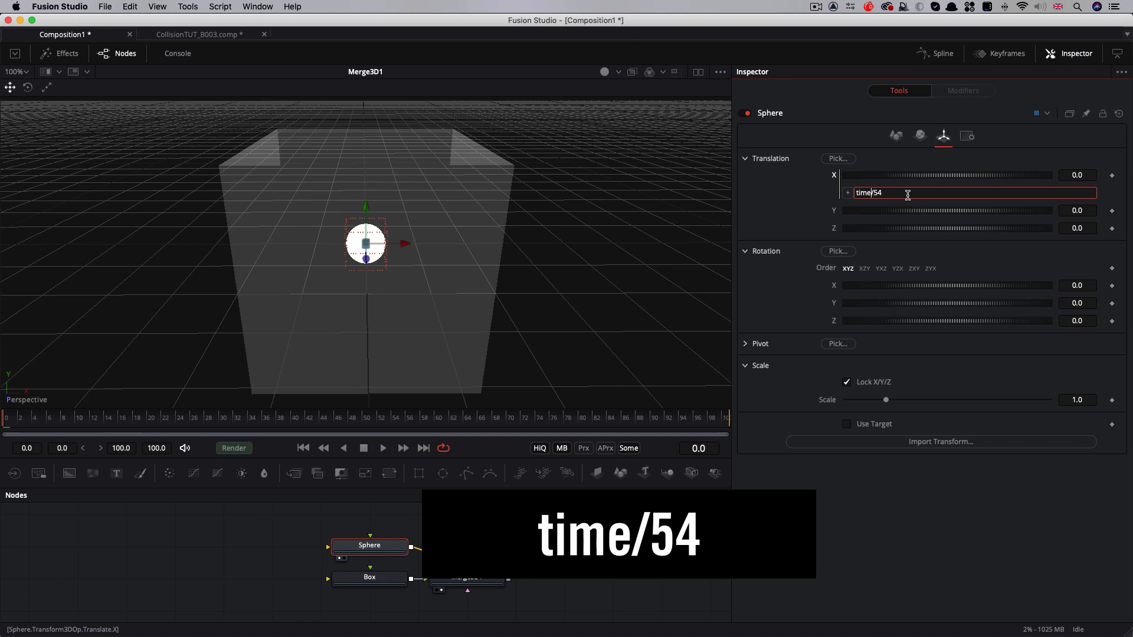
{"action": "key", "text": "Tab"}
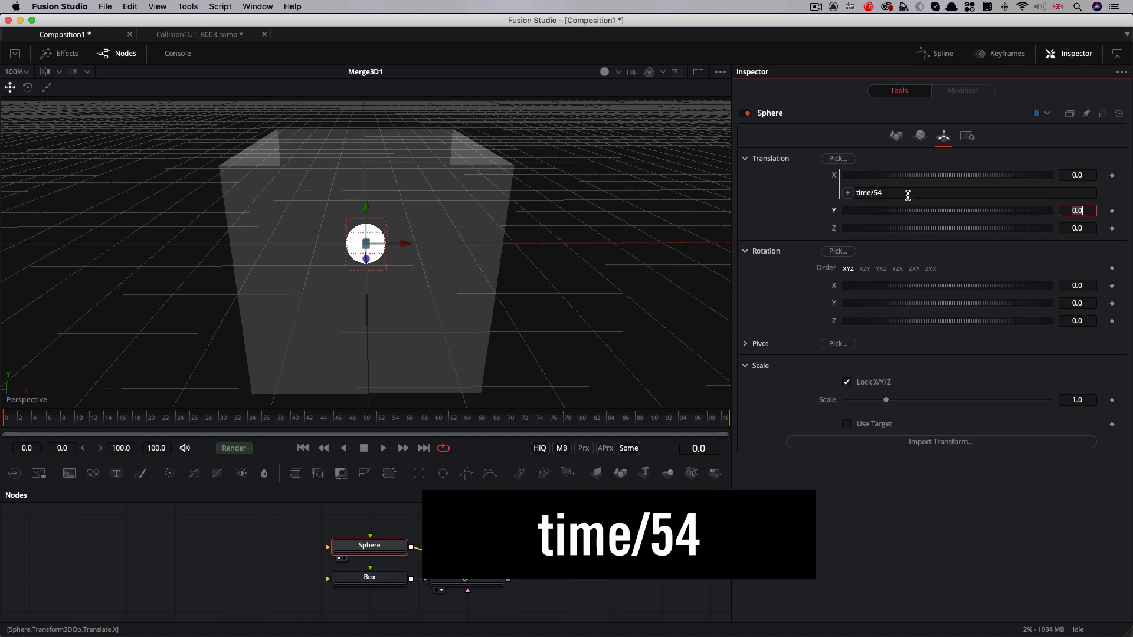
{"action": "left_click", "coordinate": [38, 421]}
{"action": "left_click_drag", "start_coordinate": [38, 420], "coordinate": [3, 423]}
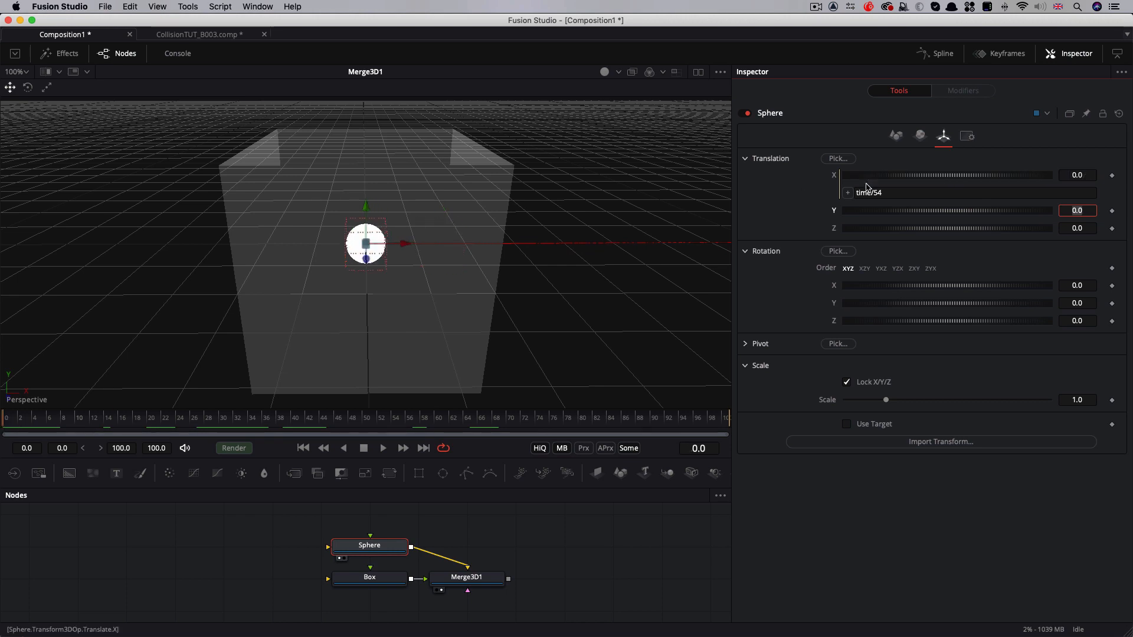
Extend the Sphere's X translation expression to time/54 %2 and play back the animation
{"action": "left_click", "coordinate": [904, 189]}
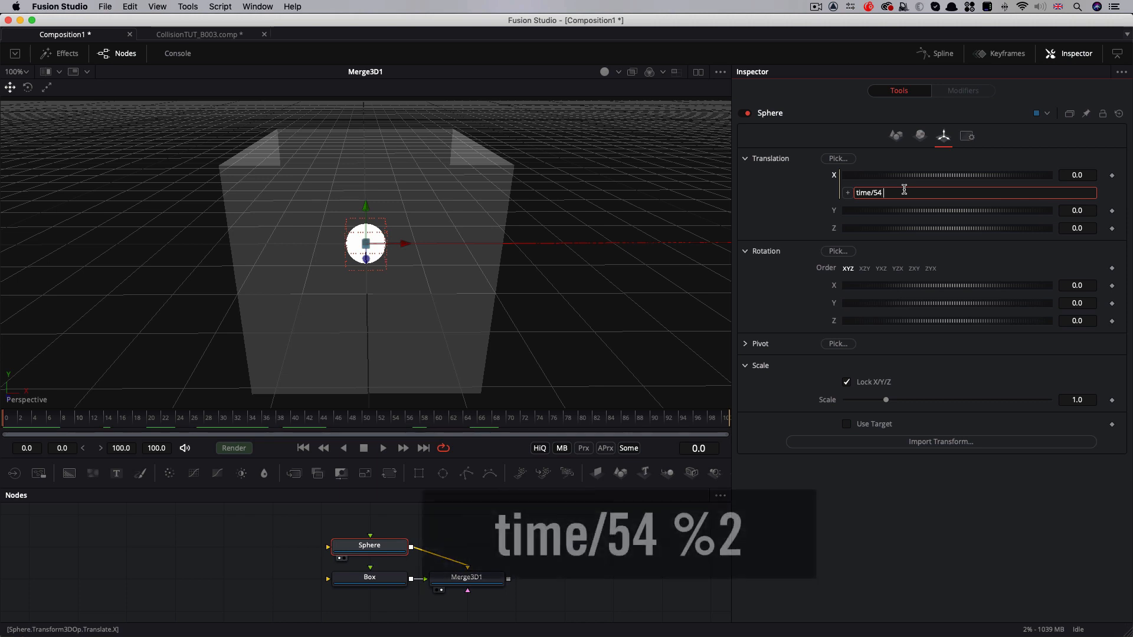
{"action": "type", "text": "%"}
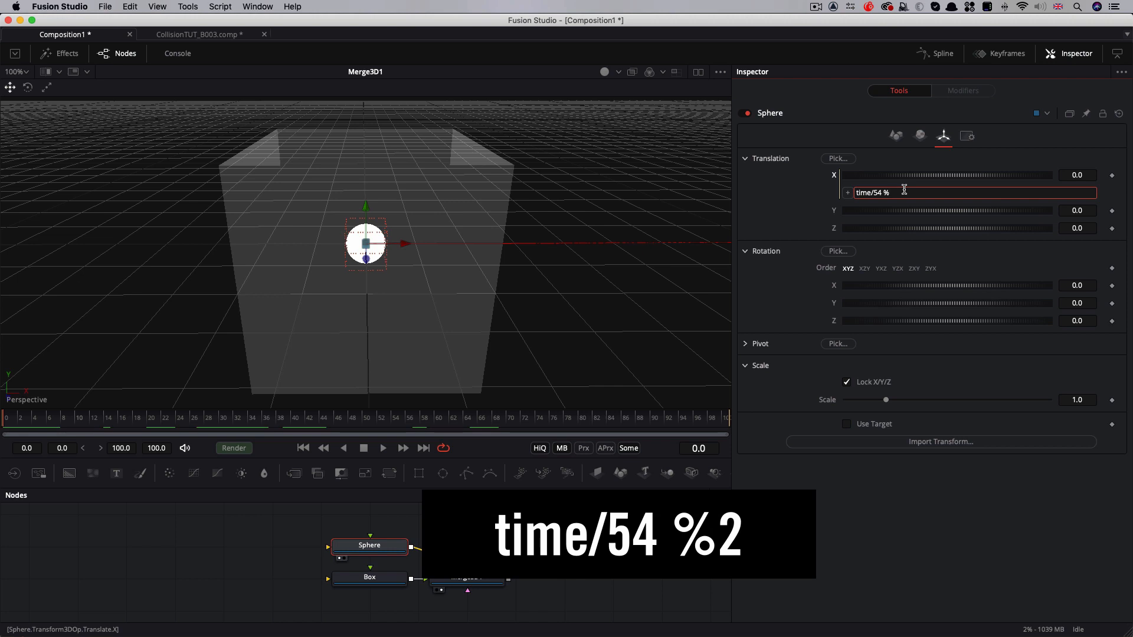
{"action": "left_click", "coordinate": [448, 362]}
{"action": "key", "text": "minus"}
{"action": "key", "text": "minus"}
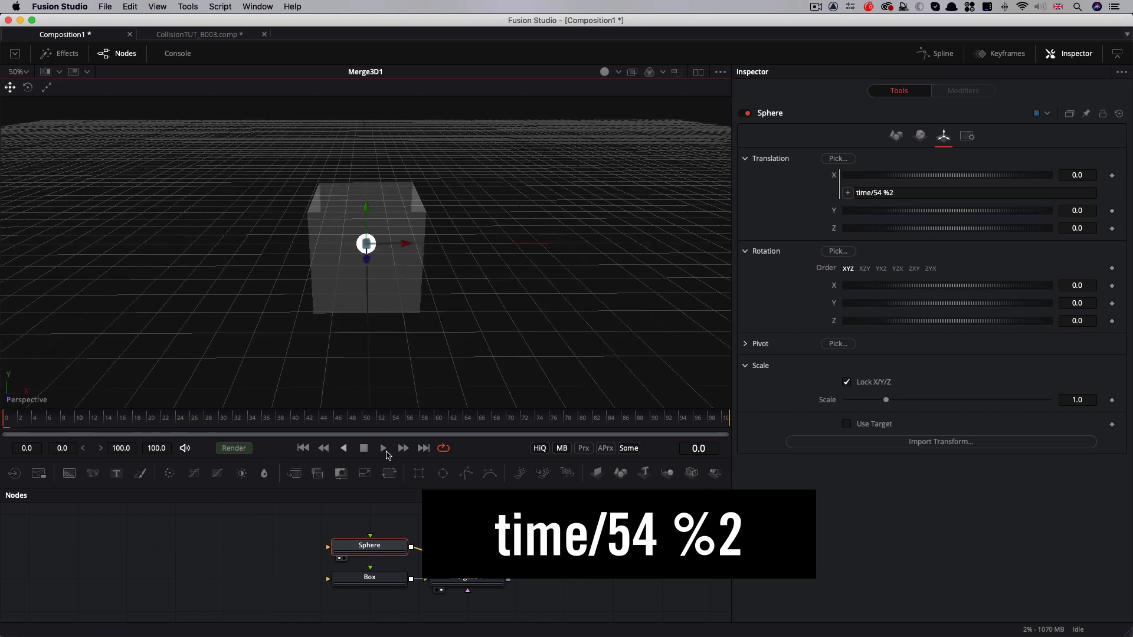
{"action": "left_click", "coordinate": [384, 450]}
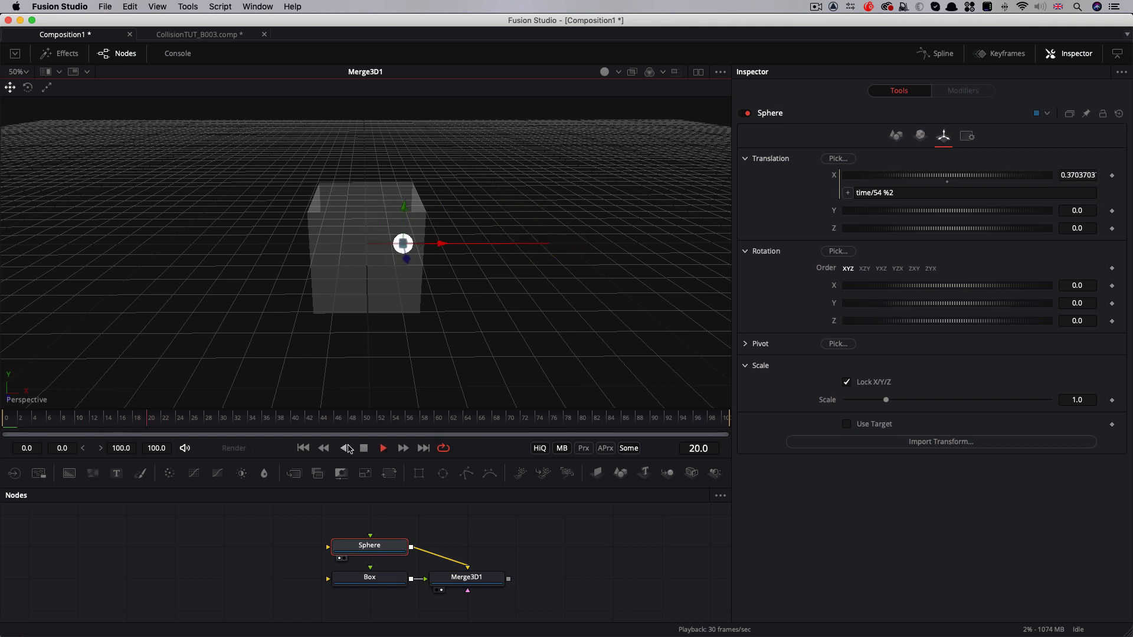
{"action": "left_click", "coordinate": [364, 449]}
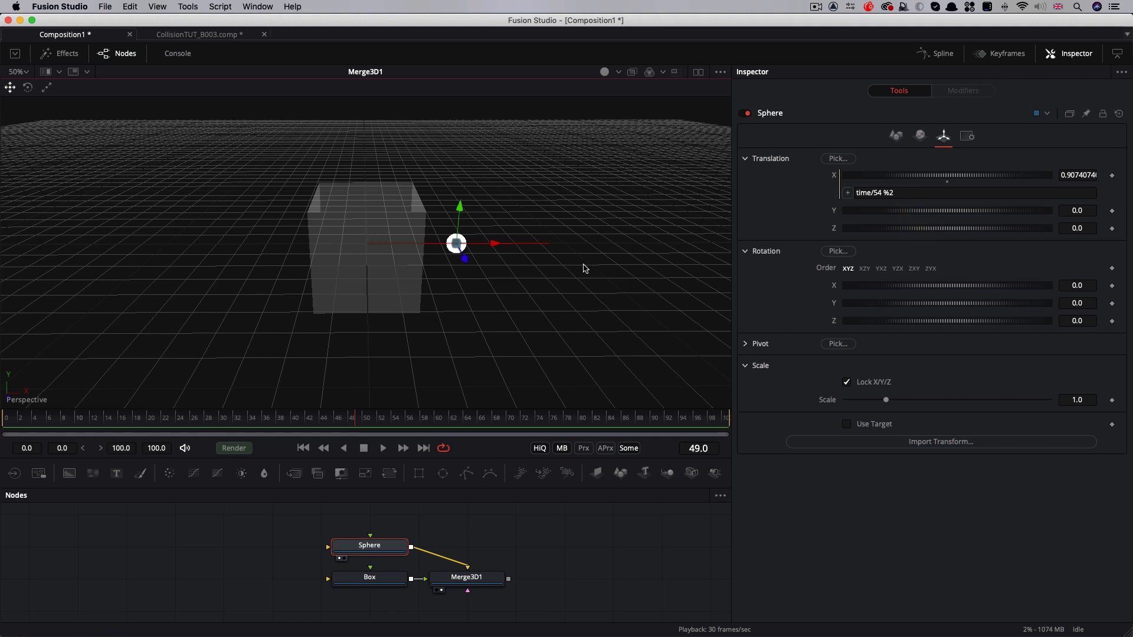
Change the Sphere's X translation expression to abs(time/54 %2 -1) and preview the motion
{"action": "left_click", "coordinate": [922, 190]}
{"action": "type", "text": "("}
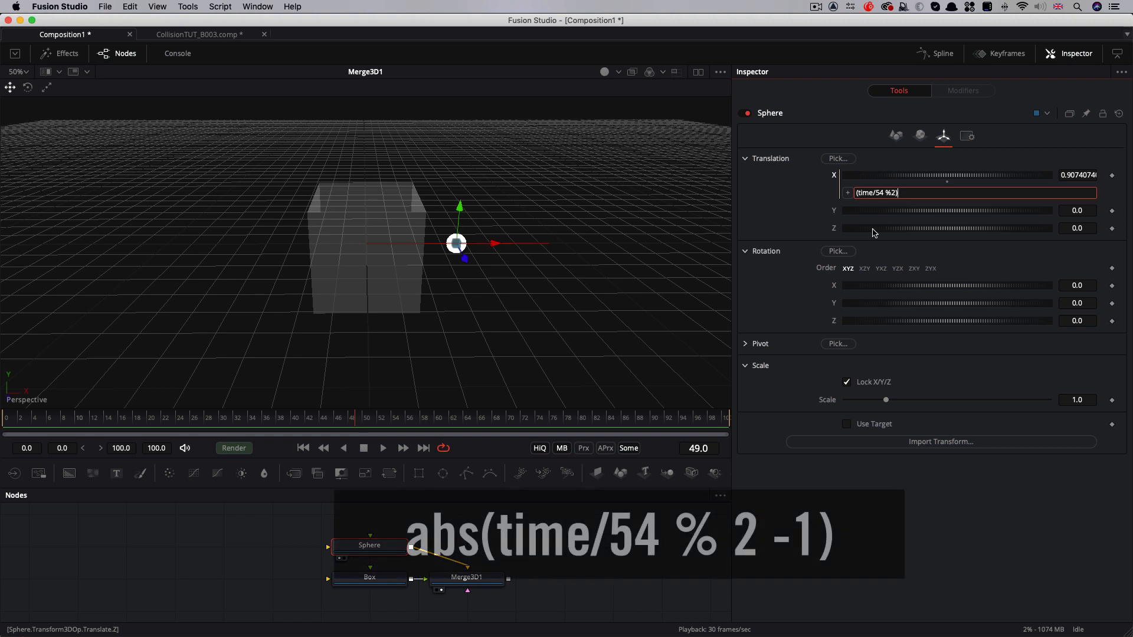
{"action": "key", "text": "Left"}
{"action": "key", "text": "Left"}
{"action": "key", "text": "Left"}
{"action": "key", "text": "Left"}
{"action": "key", "text": "Left"}
{"action": "key", "text": "Left"}
{"action": "type", "text": "abs"}
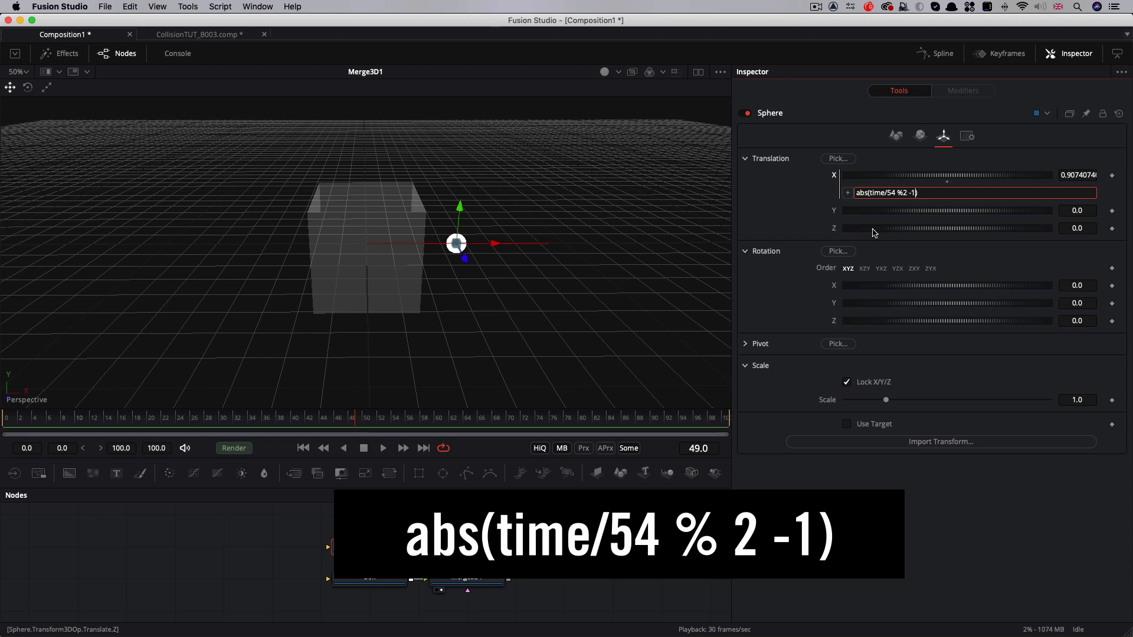
{"action": "key", "text": "Tab"}
{"action": "left_click", "coordinate": [383, 449]}
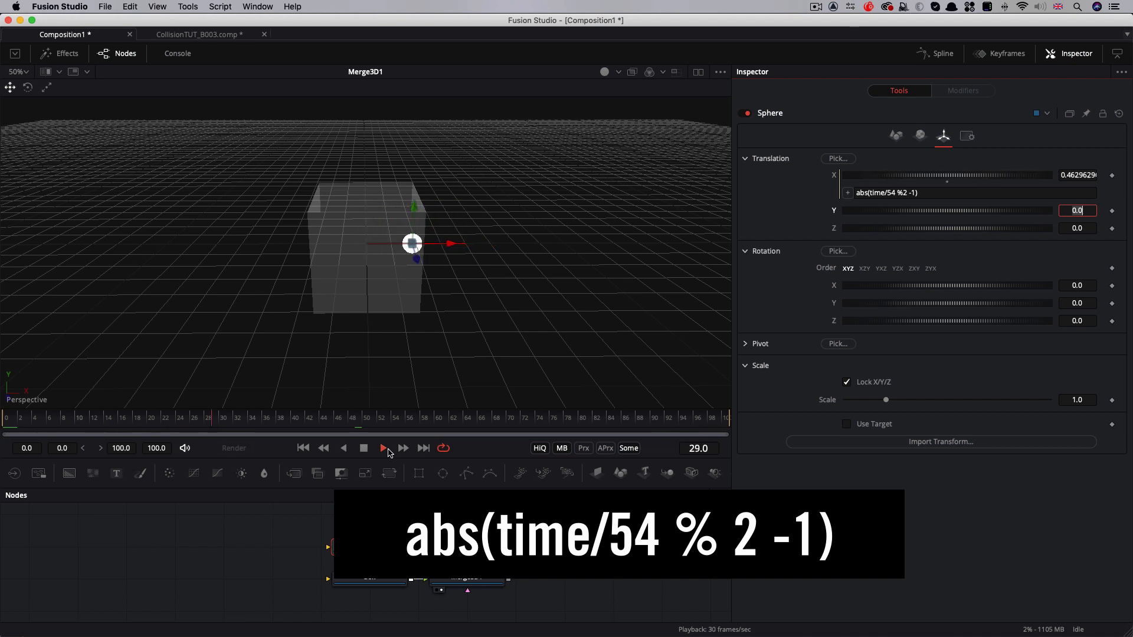
{"action": "left_click", "coordinate": [364, 449]}
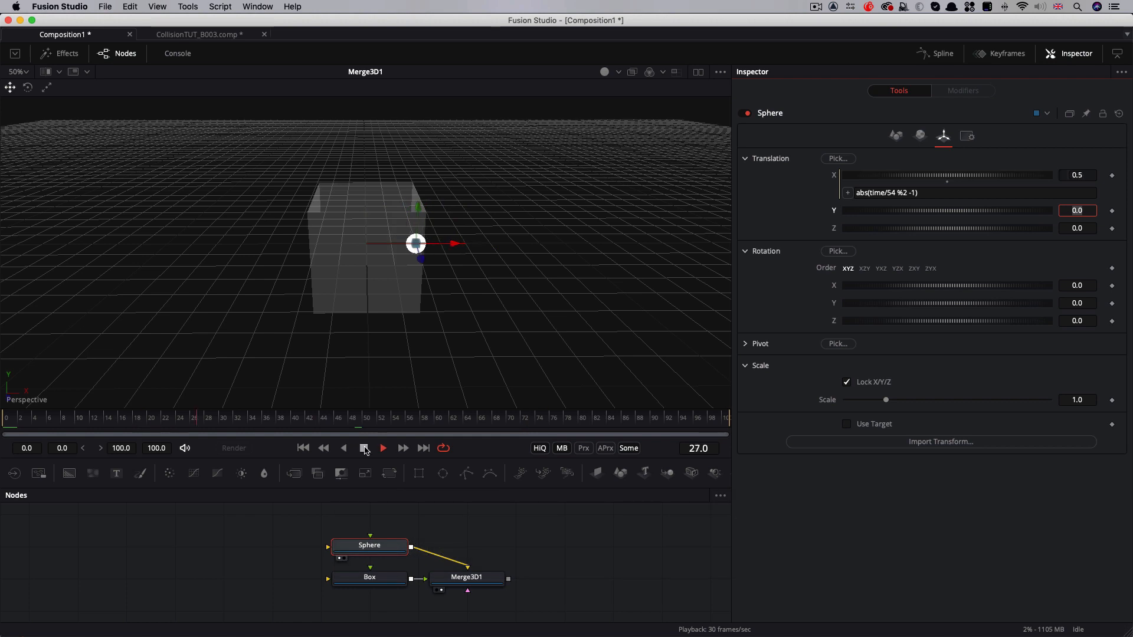
{"action": "left_click", "coordinate": [364, 448]}
{"action": "left_click_drag", "start_coordinate": [193, 417], "coordinate": [255, 422]}
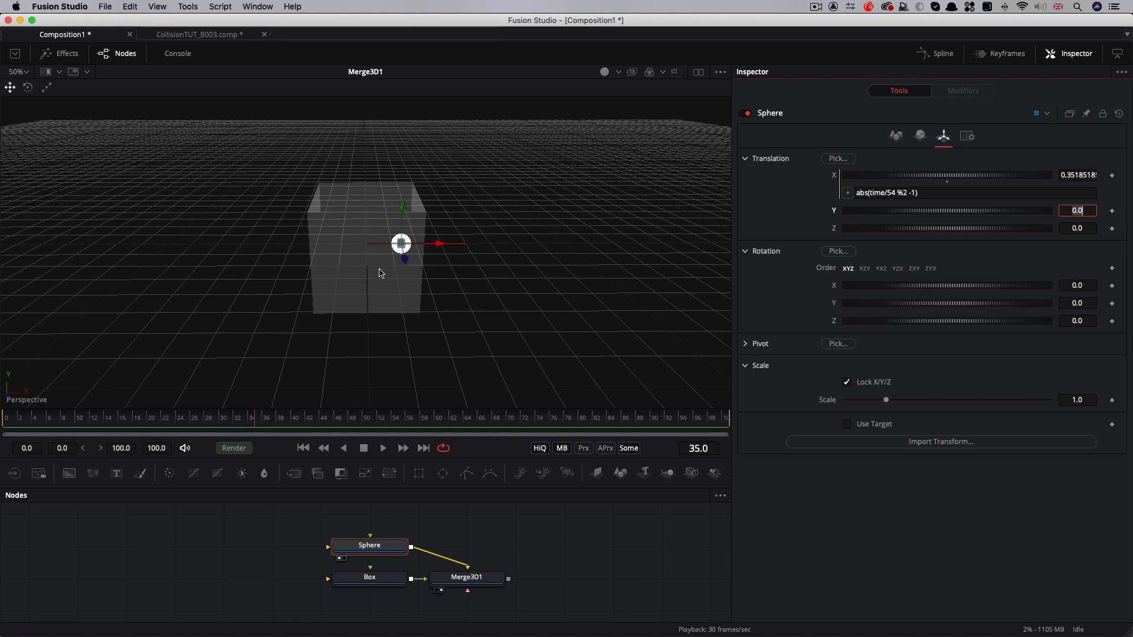
Offset the Sphere's X translation expression to abs(time/54 %2 -1)-.5 and play it from the first frame
{"action": "scroll", "coordinate": [378, 337], "scroll_direction": "up", "scroll_amount": 2}
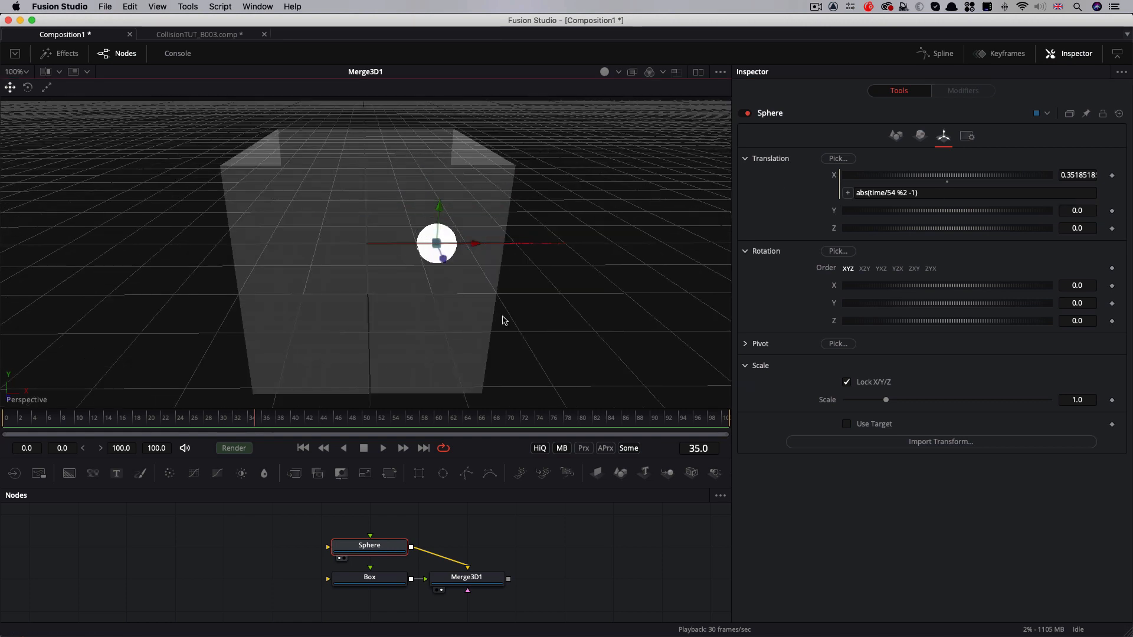
{"action": "left_click", "coordinate": [953, 193]}
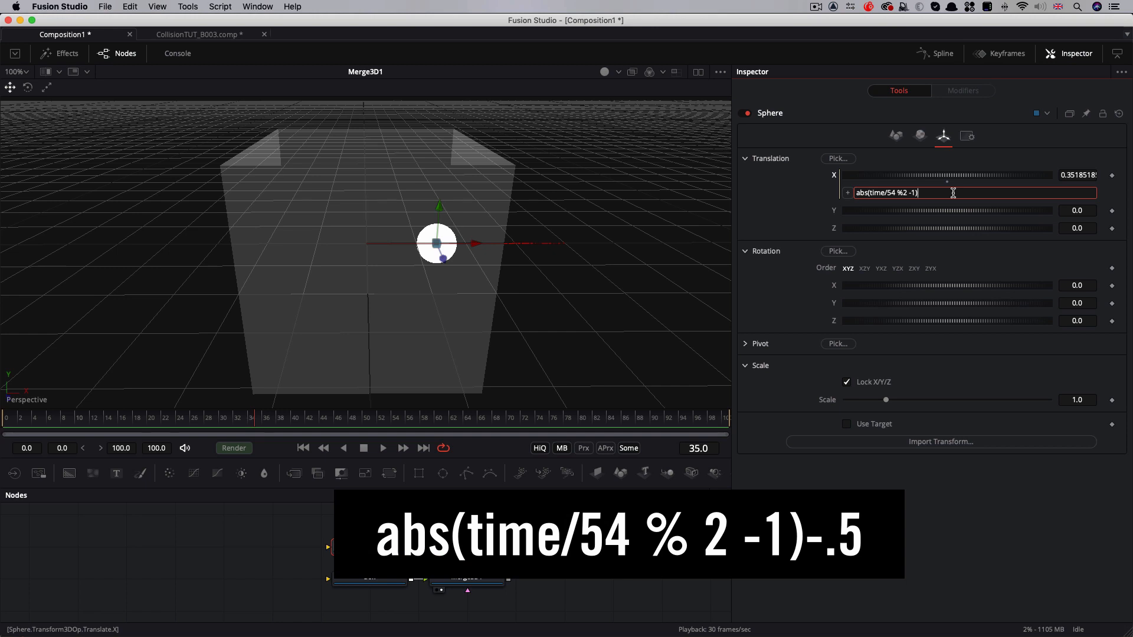
{"action": "type", "text": "-.5"}
{"action": "key", "text": "Return"}
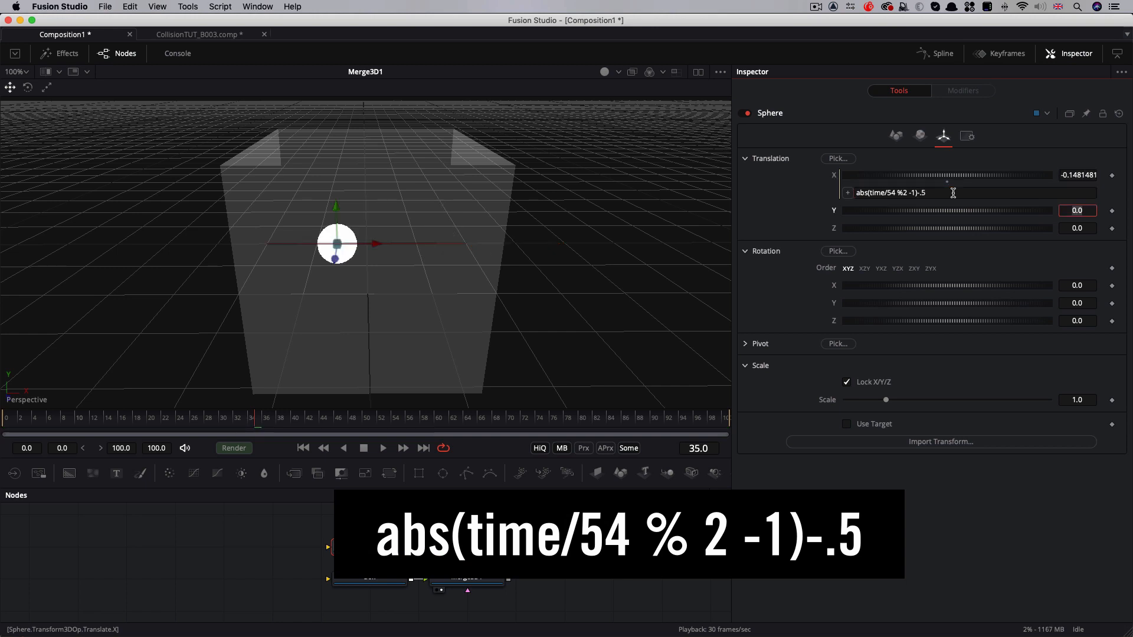
{"action": "left_click_drag", "start_coordinate": [444, 323], "coordinate": [422, 498]}
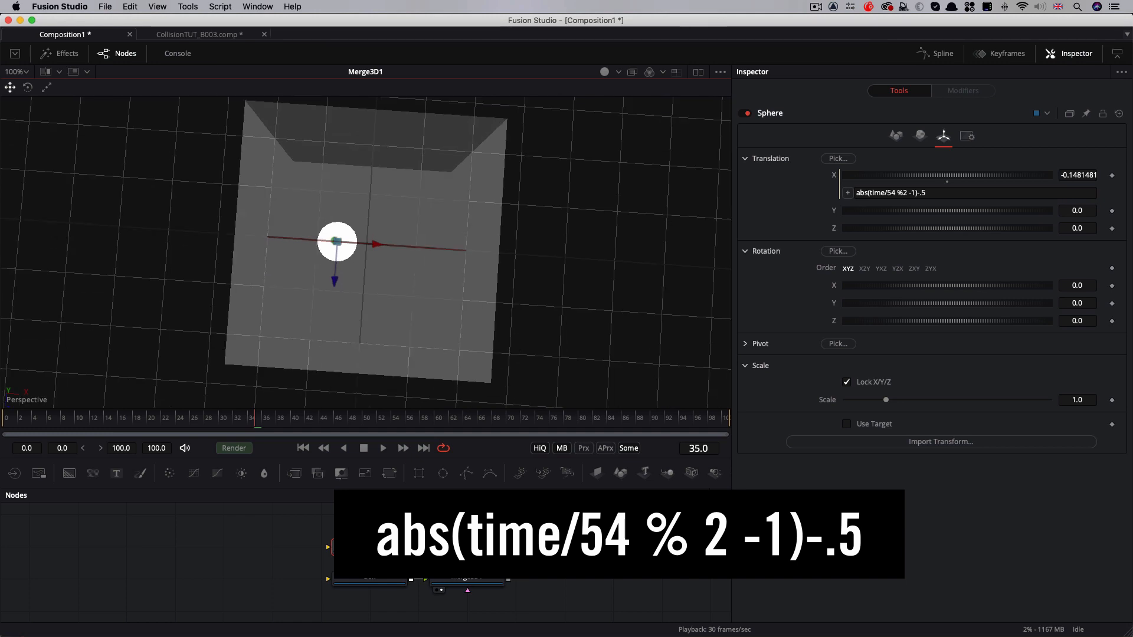
{"action": "left_click", "coordinate": [303, 448]}
{"action": "left_click", "coordinate": [383, 449]}
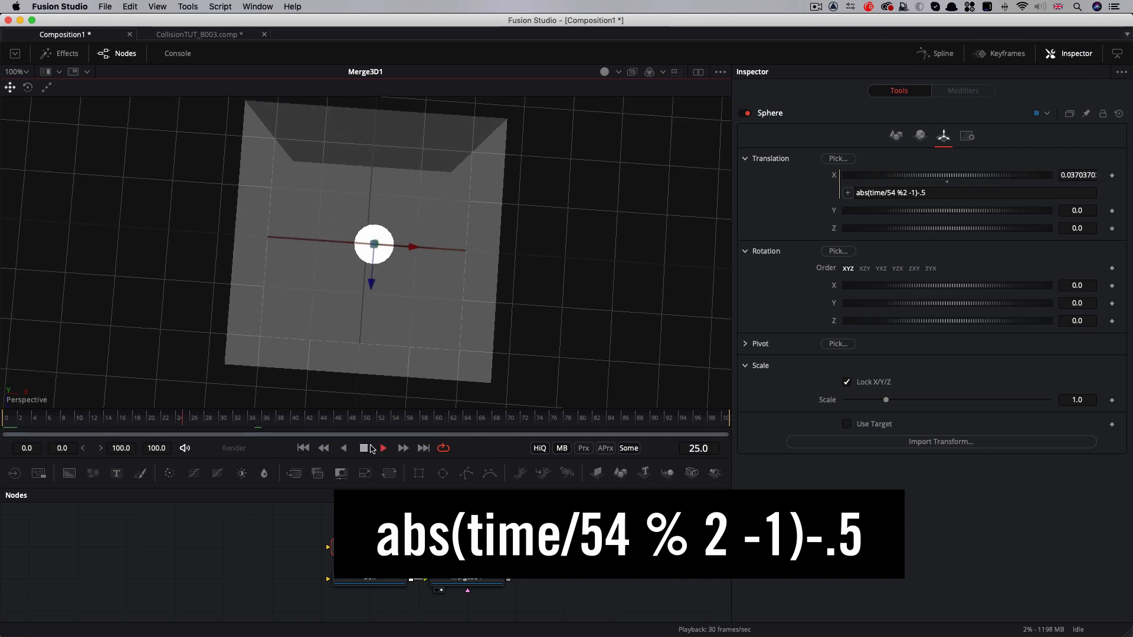
{"action": "left_click", "coordinate": [364, 449]}
Set both the global end time and the render end time to 1000 and play the extended range
{"action": "double_click", "coordinate": [167, 449]}
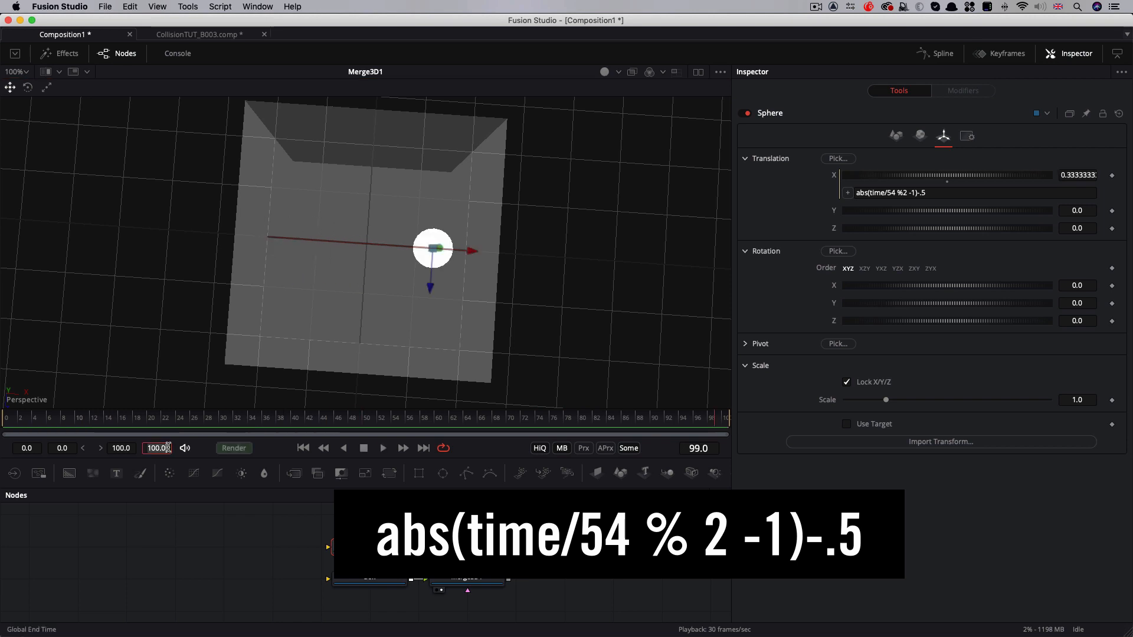
{"action": "type", "text": "1"}
{"action": "key", "text": "Return"}
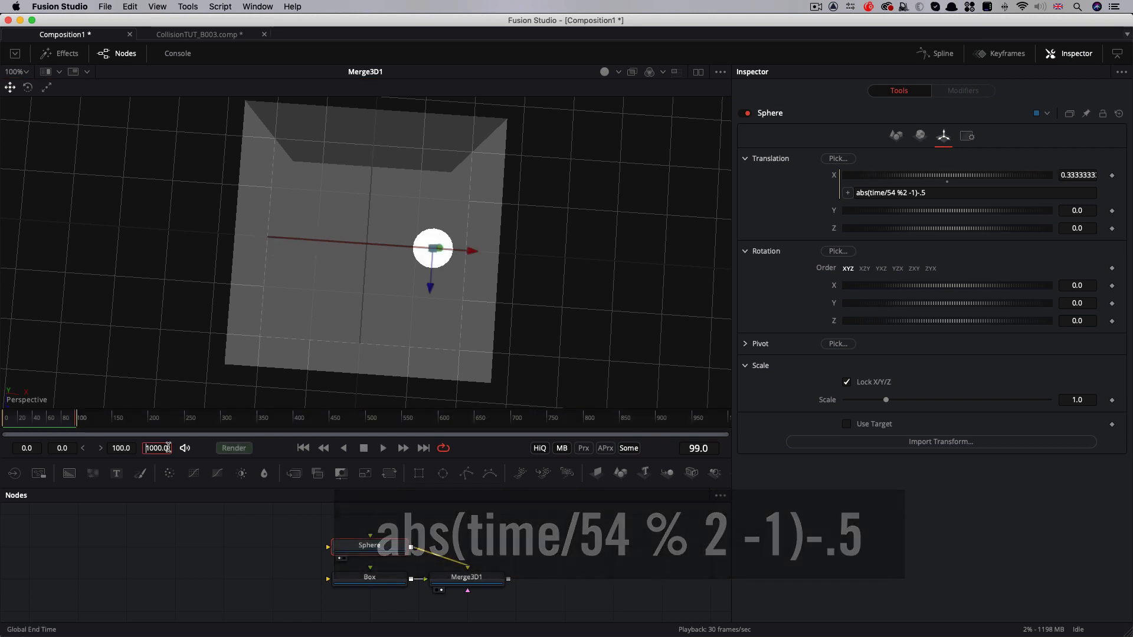
{"action": "double_click", "coordinate": [133, 449]}
{"action": "type", "text": "100"}
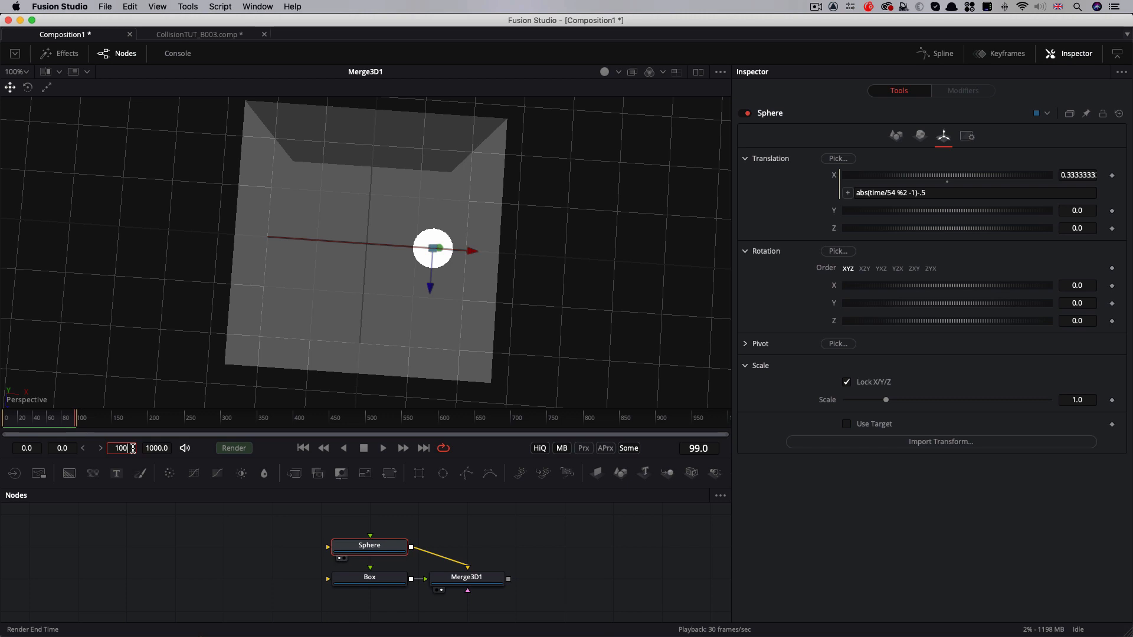
{"action": "key", "text": "Return"}
{"action": "left_click", "coordinate": [383, 448]}
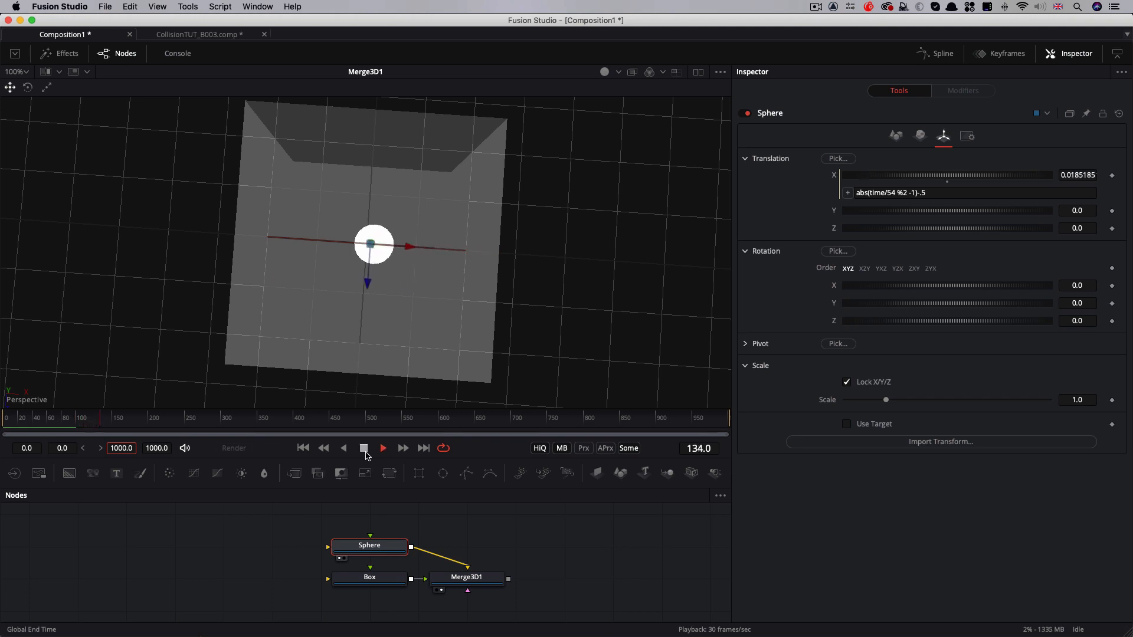
{"action": "left_click", "coordinate": [366, 452]}
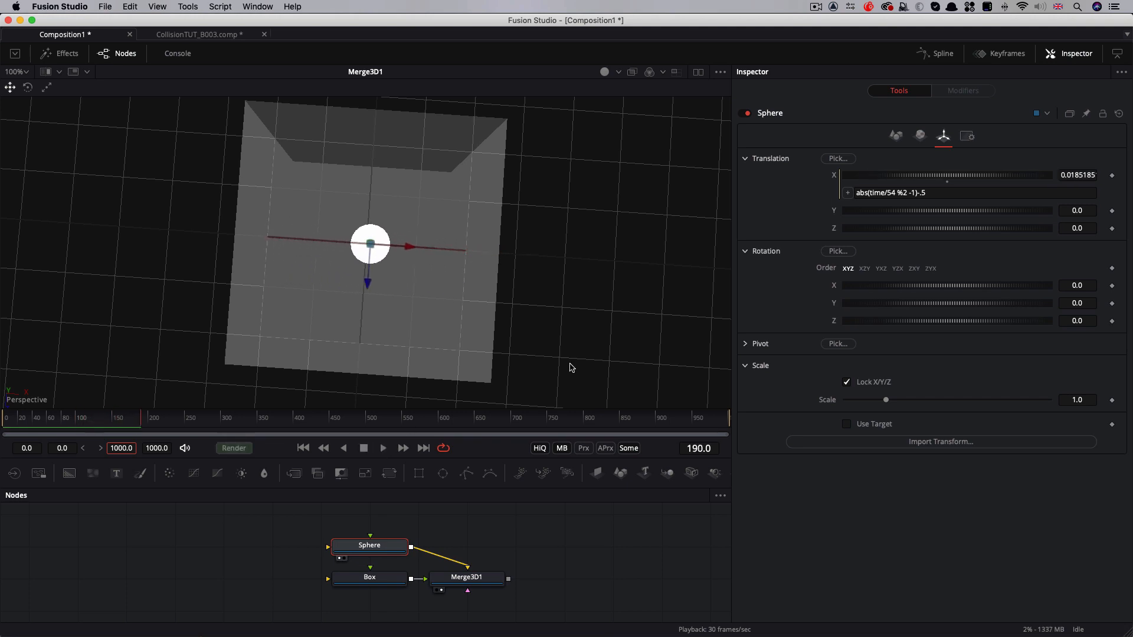
Change the divisor in the Sphere's X translation expression to 24 and play back the faster motion
{"action": "left_click", "coordinate": [896, 192]}
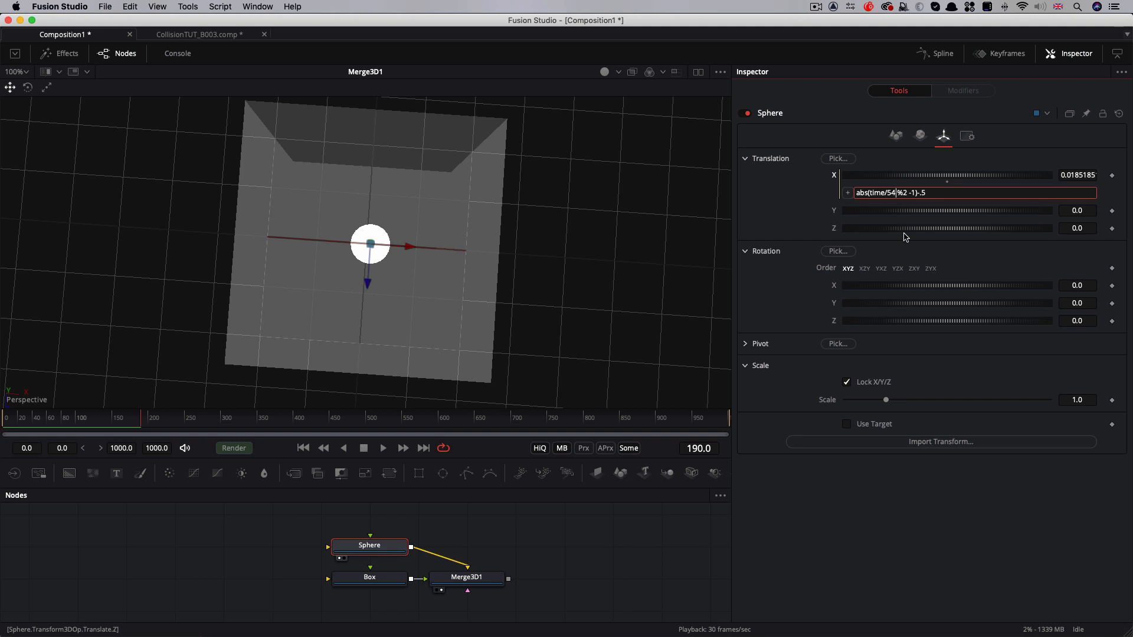
{"action": "key", "text": "BackSpace"}
{"action": "key", "text": "BackSpace"}
{"action": "type", "text": "24"}
{"action": "key", "text": "Tab"}
{"action": "left_click", "coordinate": [383, 449]}
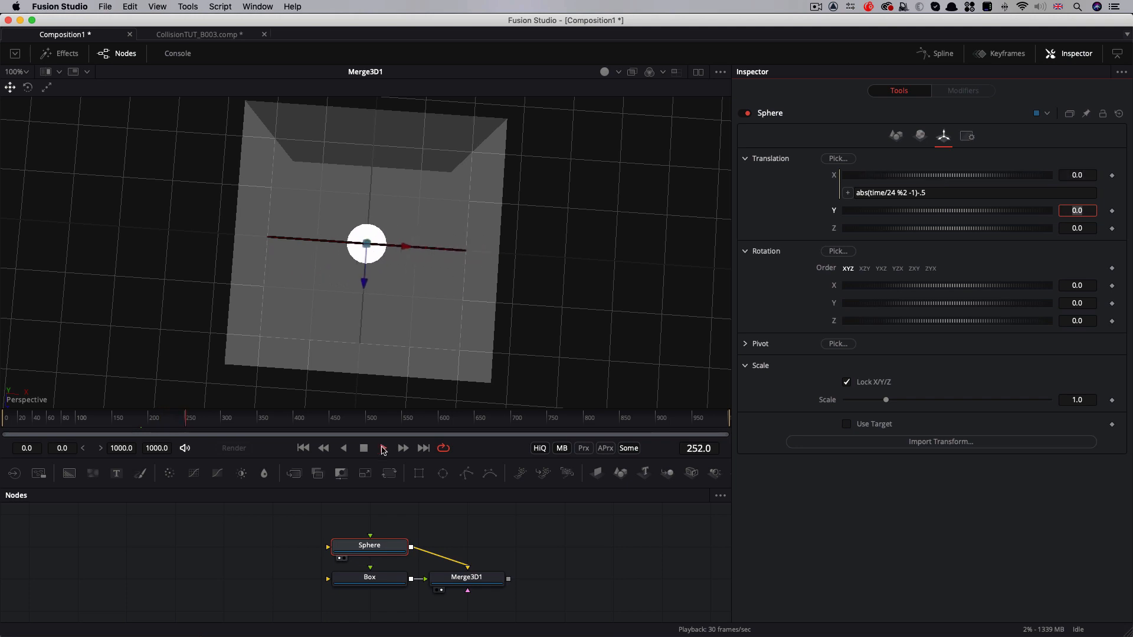
{"action": "left_click", "coordinate": [367, 450]}
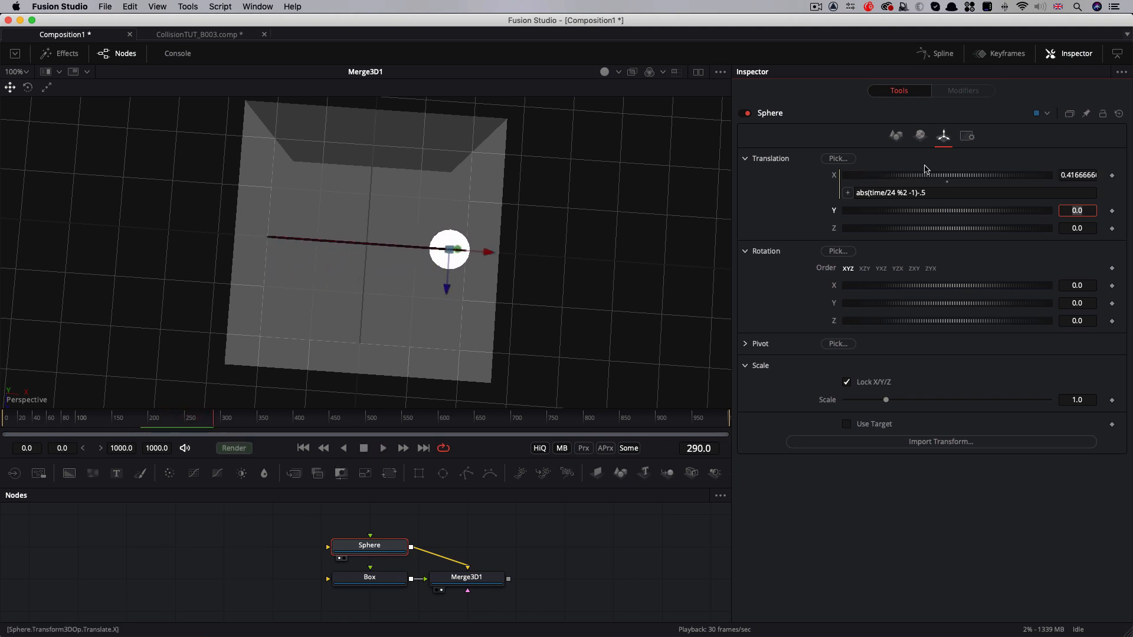
Add the expression abs(time/36 %2 -1)-.5 to the Sphere's Y translation
{"action": "key", "text": "equal"}
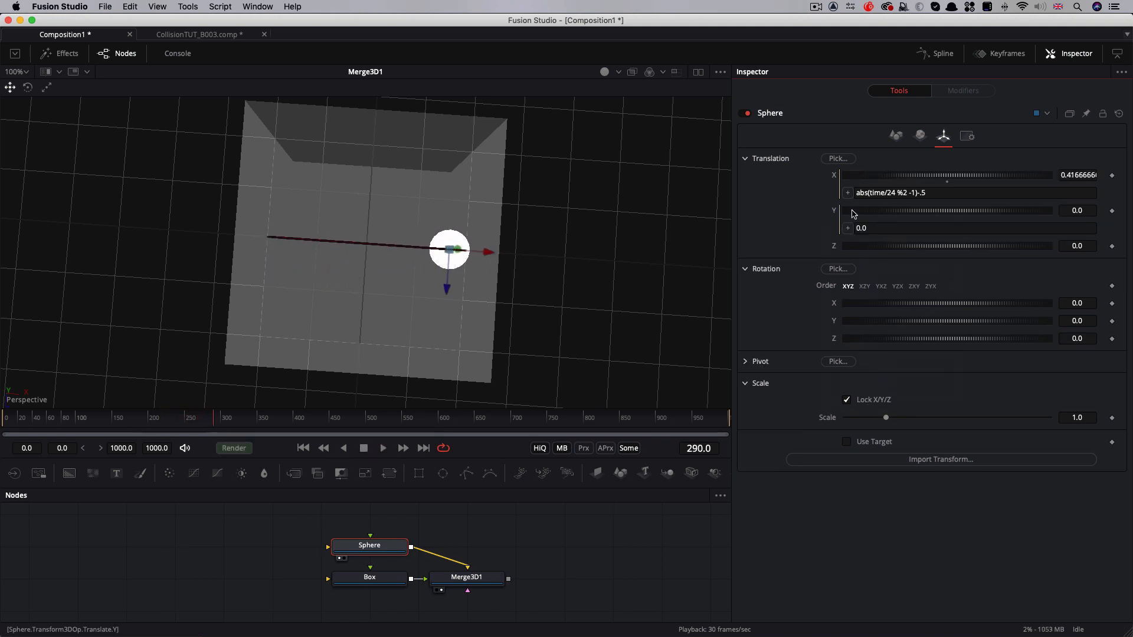
{"action": "left_click", "coordinate": [894, 228]}
{"action": "key", "text": "super+a"}
{"action": "type", "text": "abs(time/24 %2 -1)-.5"}
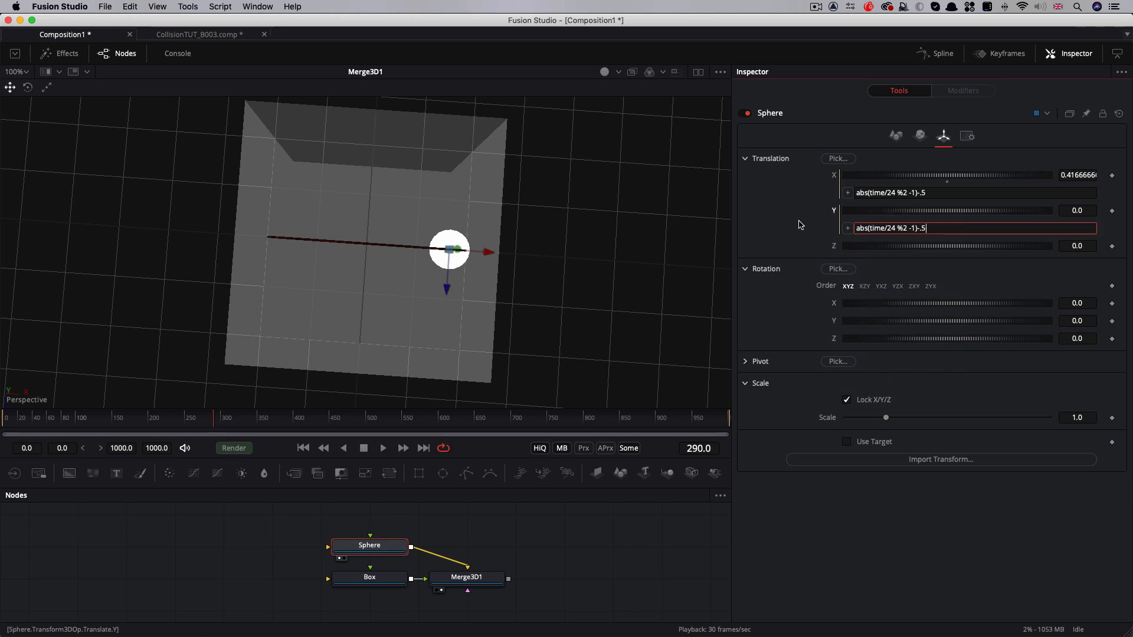
{"action": "left_click", "coordinate": [895, 228]}
{"action": "key", "text": "BackSpace"}
{"action": "key", "text": "BackSpace"}
{"action": "type", "text": "36"}
{"action": "key", "text": "Tab"}
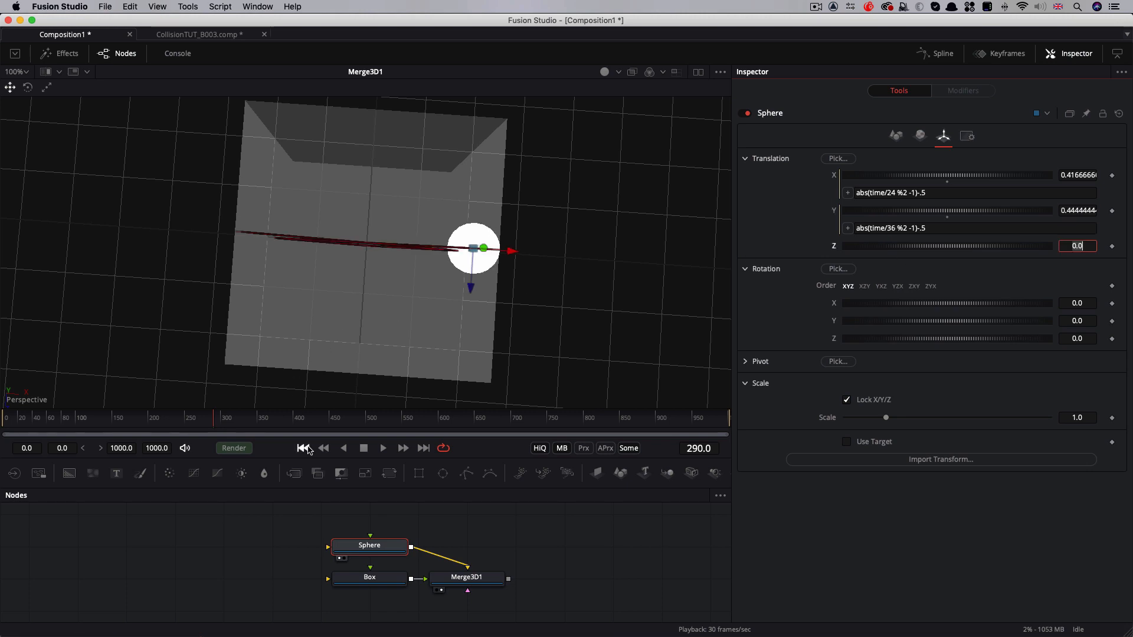
Play the combined X and Y motion from the first frame, viewing the box from the front
{"action": "left_click", "coordinate": [302, 448]}
{"action": "left_click_drag", "start_coordinate": [512, 341], "coordinate": [530, 134]}
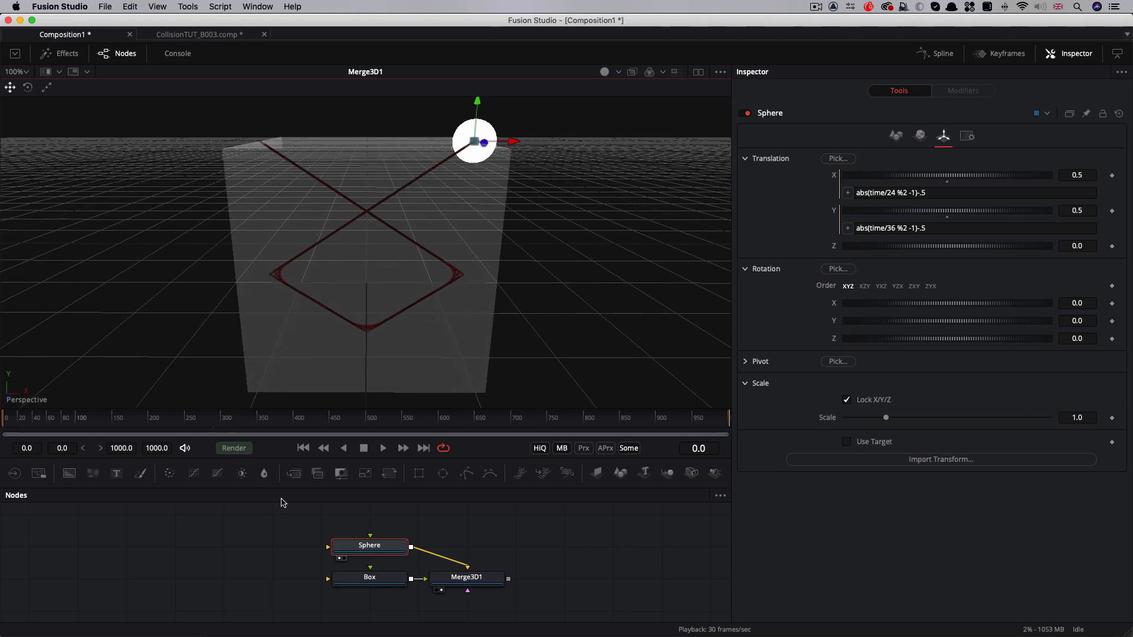
{"action": "left_click", "coordinate": [384, 448]}
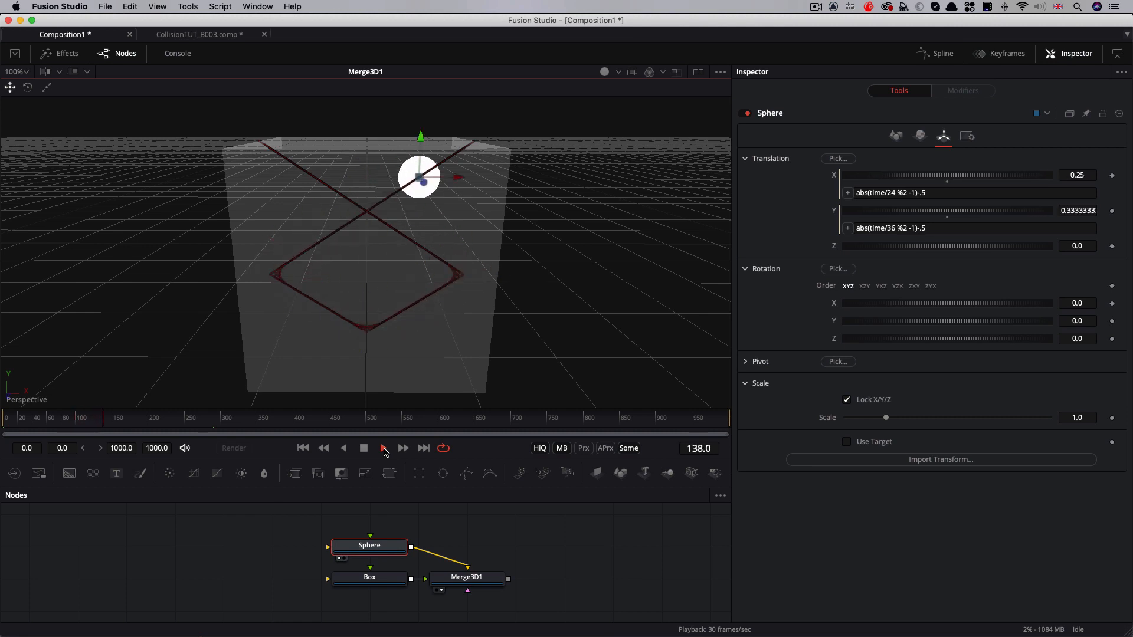
Add the expression abs(time/48 %2 -1)-.5 to the Sphere's Z translation, reusing a copy of the Y expression
{"action": "left_click", "coordinate": [889, 225]}
{"action": "key", "text": "super+a"}
{"action": "key", "text": "super+c"}
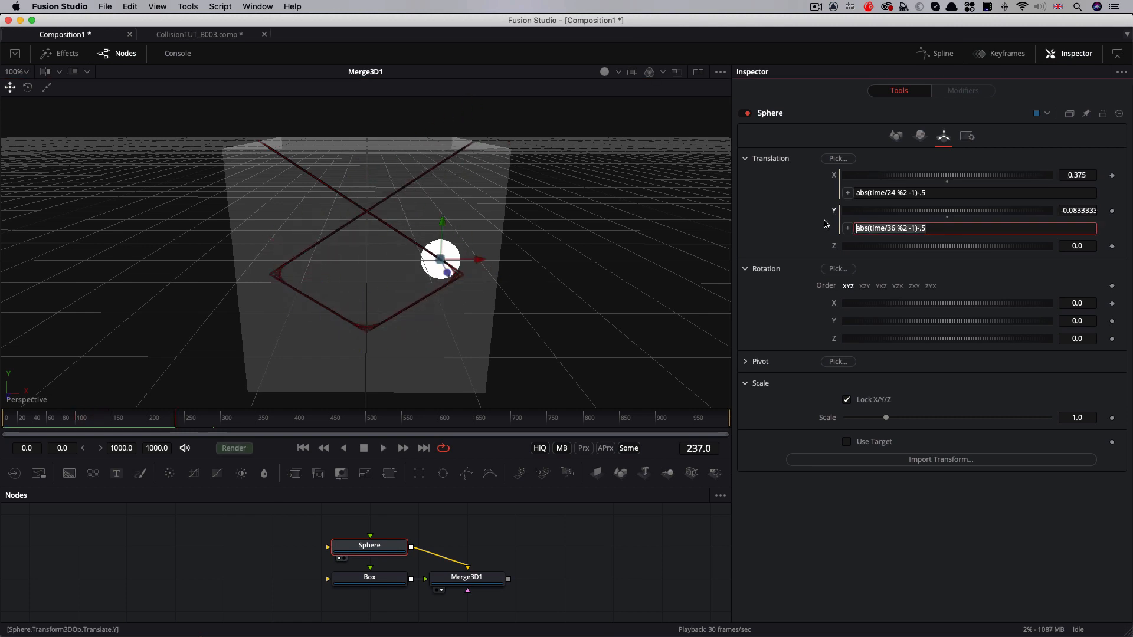
{"action": "right_click", "coordinate": [834, 247]}
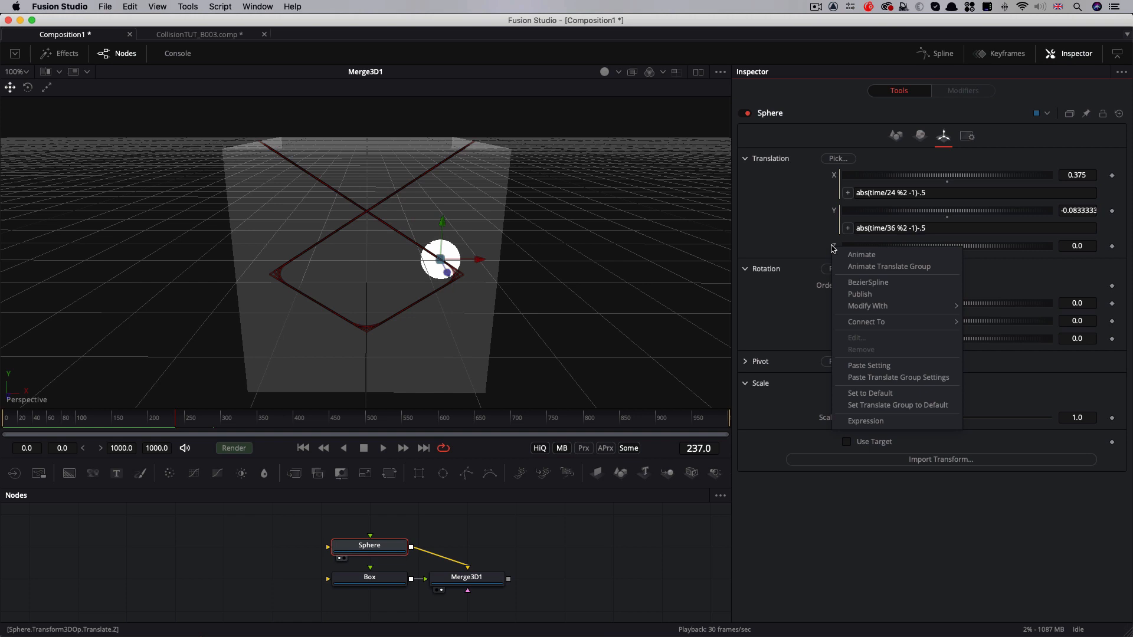
{"action": "left_click", "coordinate": [870, 422]}
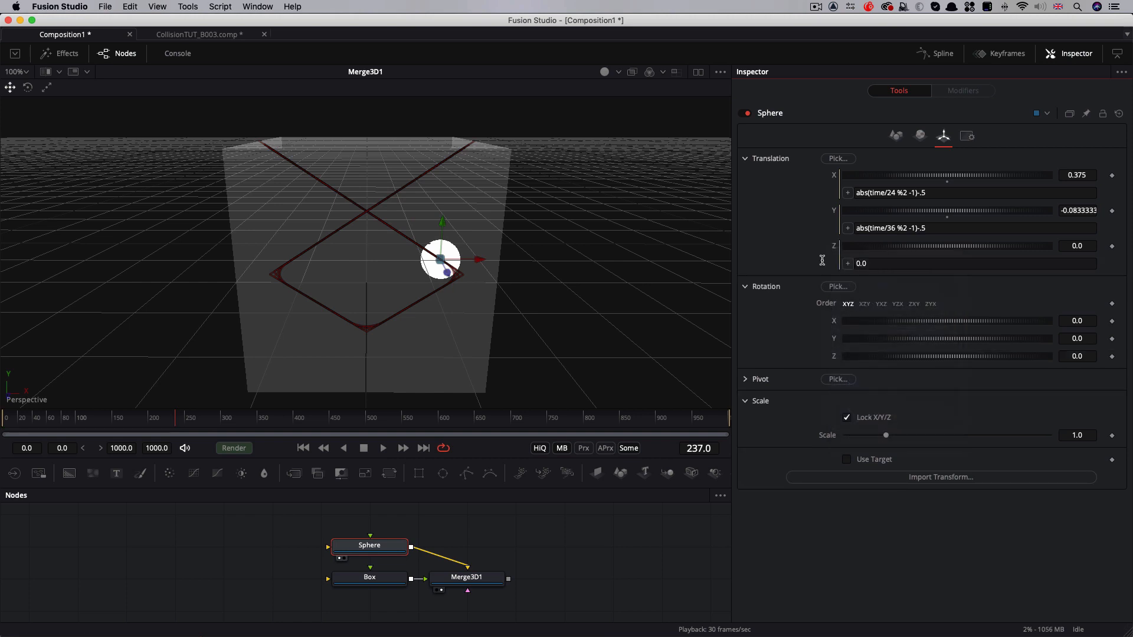
{"action": "left_click", "coordinate": [866, 264]}
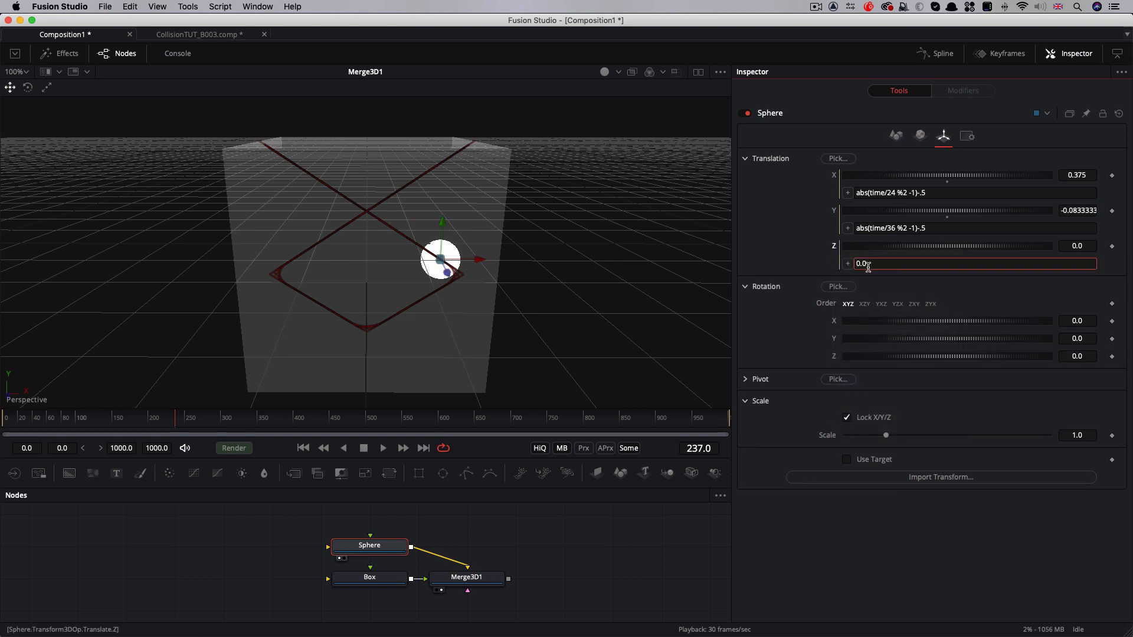
{"action": "key", "text": "super+a"}
{"action": "key", "text": "super+v"}
{"action": "left_click", "coordinate": [891, 263]}
{"action": "key", "text": "Delete"}
{"action": "key", "text": "Delete"}
{"action": "key", "text": "BackSpace"}
{"action": "type", "text": "48"}
{"action": "key", "text": "Tab"}
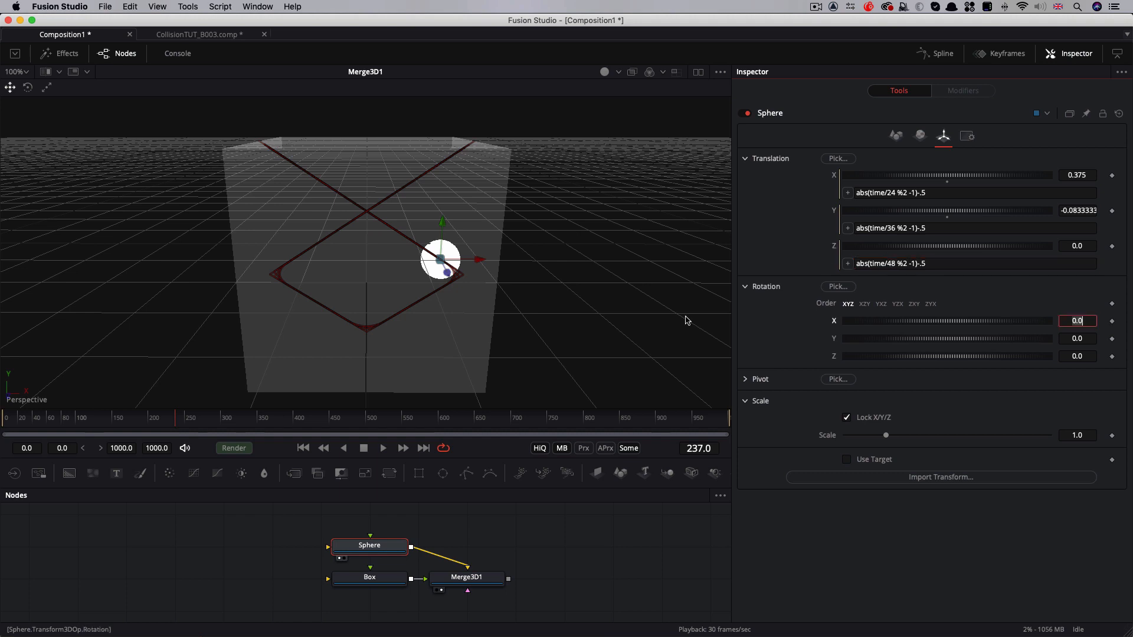
Play back the three-axis motion while viewing the box from a slightly different angle, and stop it
{"action": "key", "text": "space"}
{"action": "left_click_drag", "start_coordinate": [531, 265], "coordinate": [585, 264]}
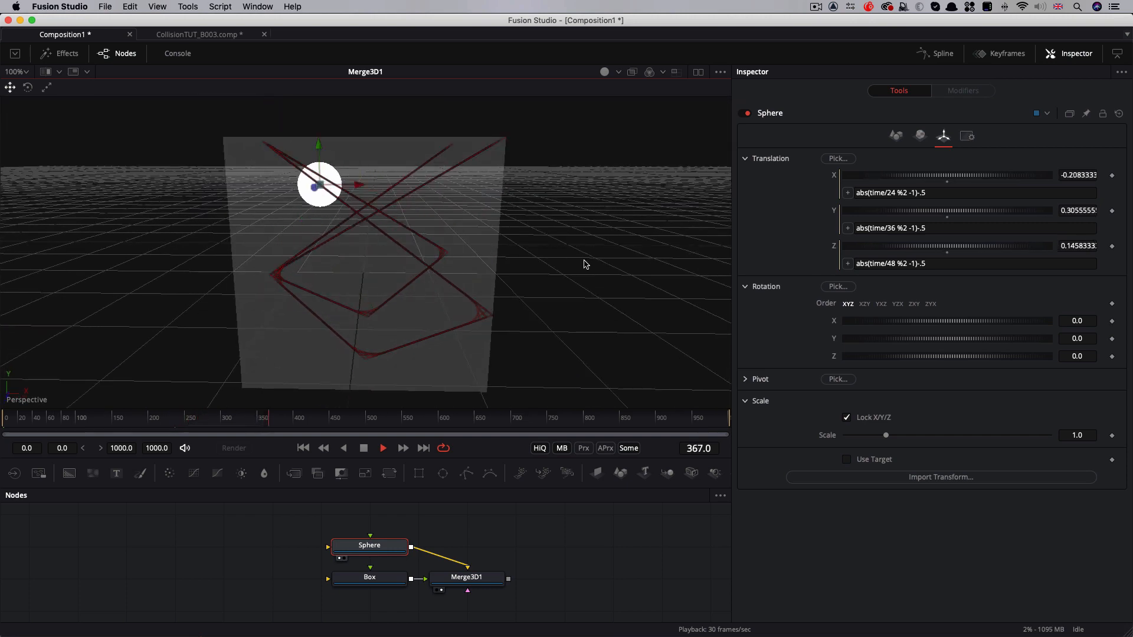
{"action": "key", "text": "space"}
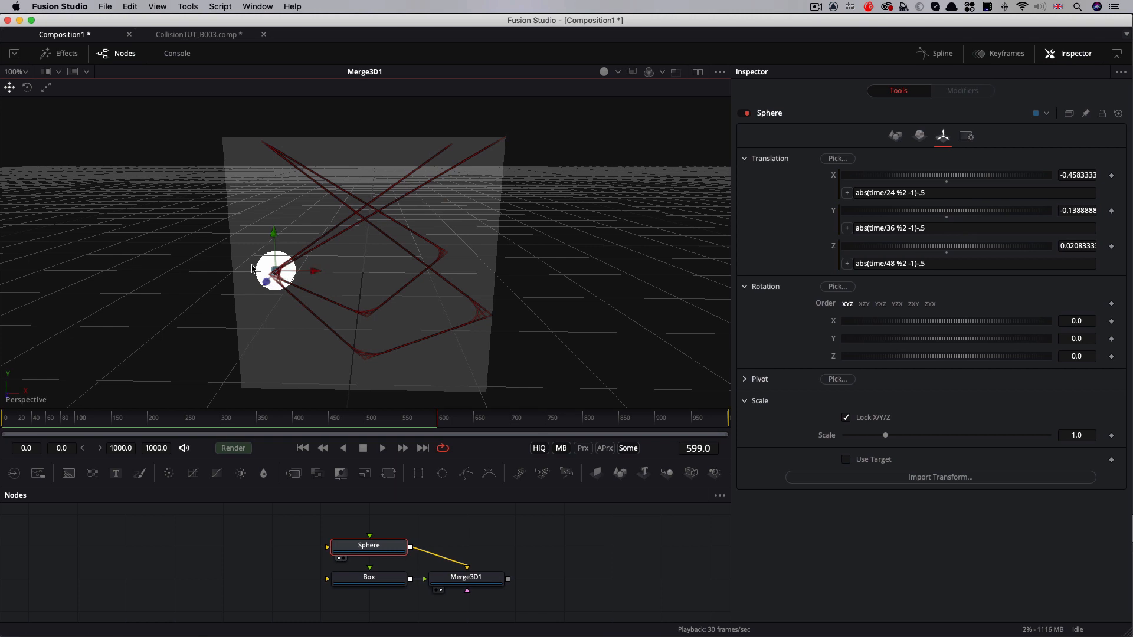
Unlock the Box's uniform scale and set its Z scale to 2
{"action": "left_click", "coordinate": [359, 582]}
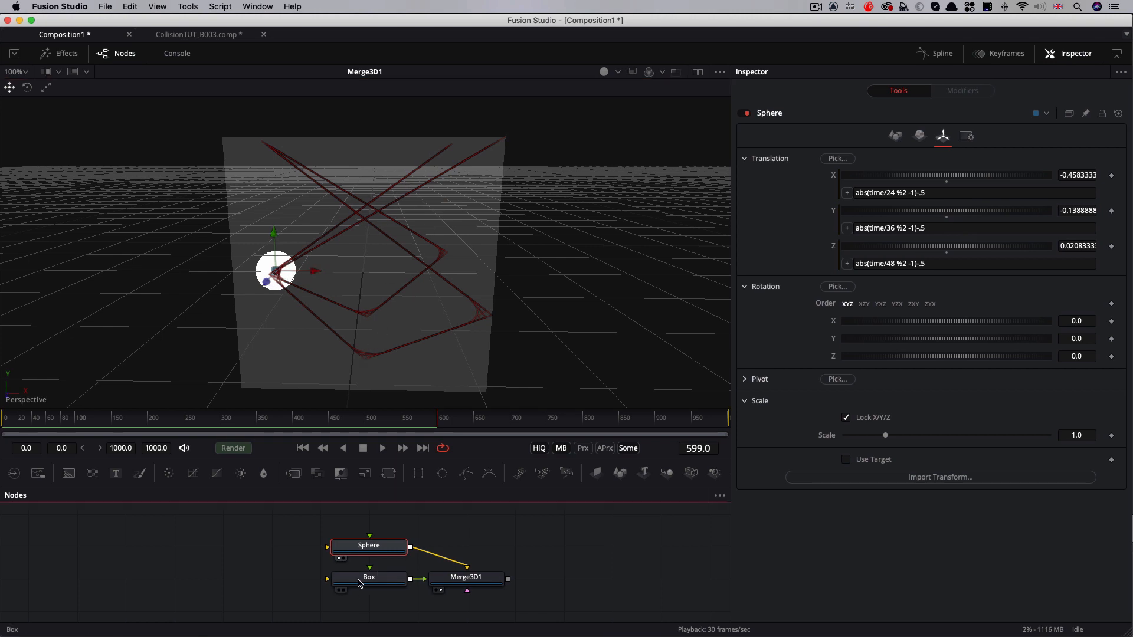
{"action": "left_click", "coordinate": [943, 136]}
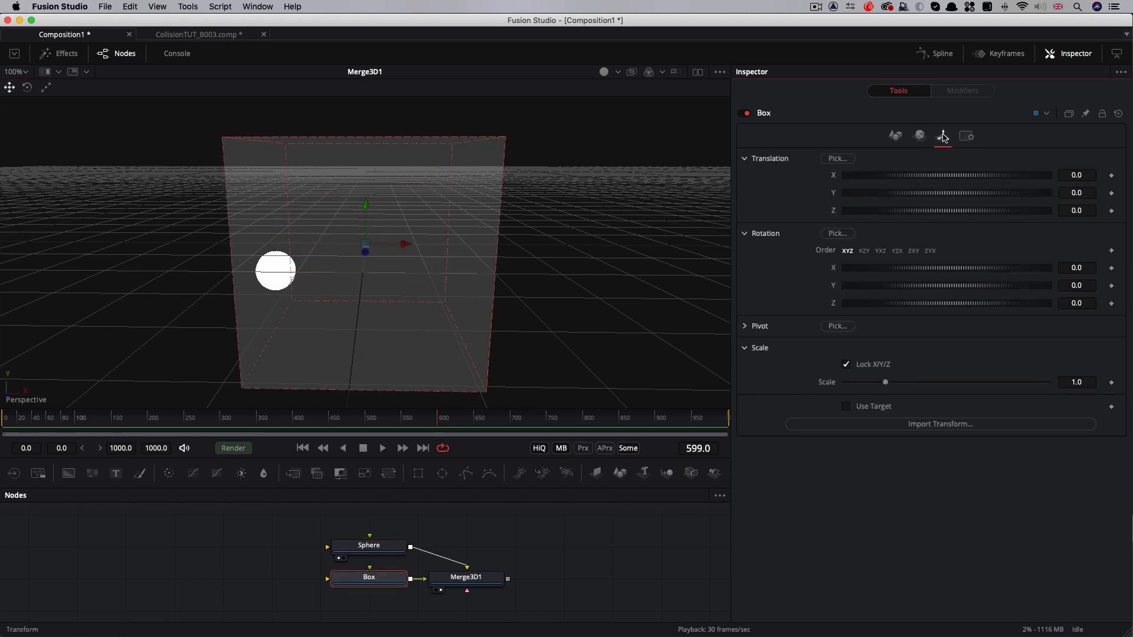
{"action": "left_click", "coordinate": [846, 364]}
{"action": "left_click", "coordinate": [1091, 416]}
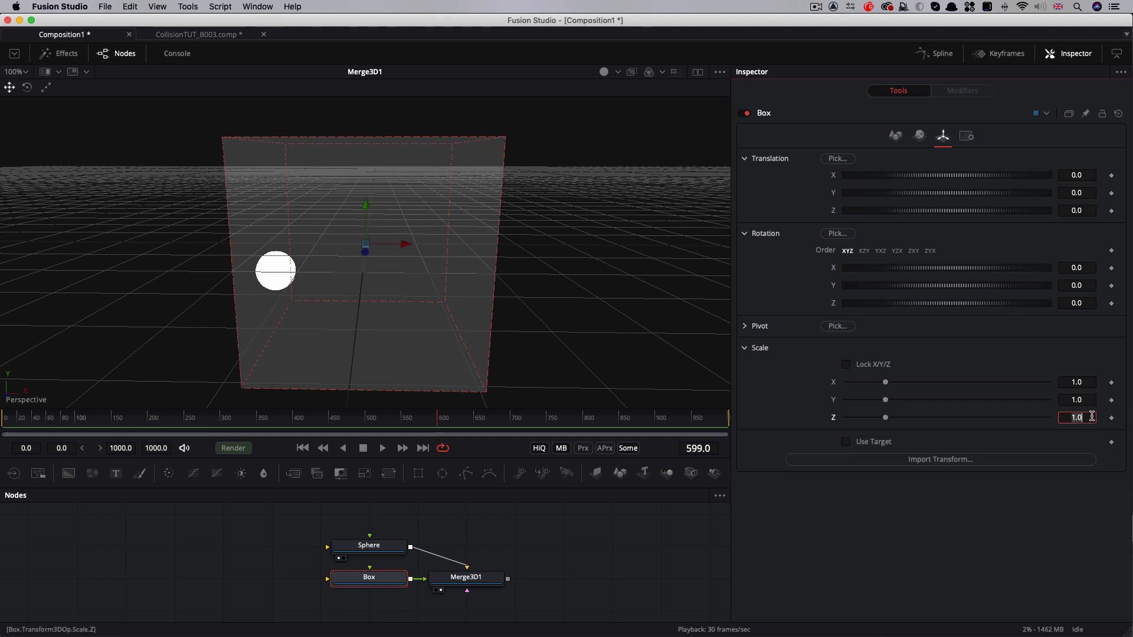
{"action": "type", "text": "2"}
{"action": "key", "text": "Return"}
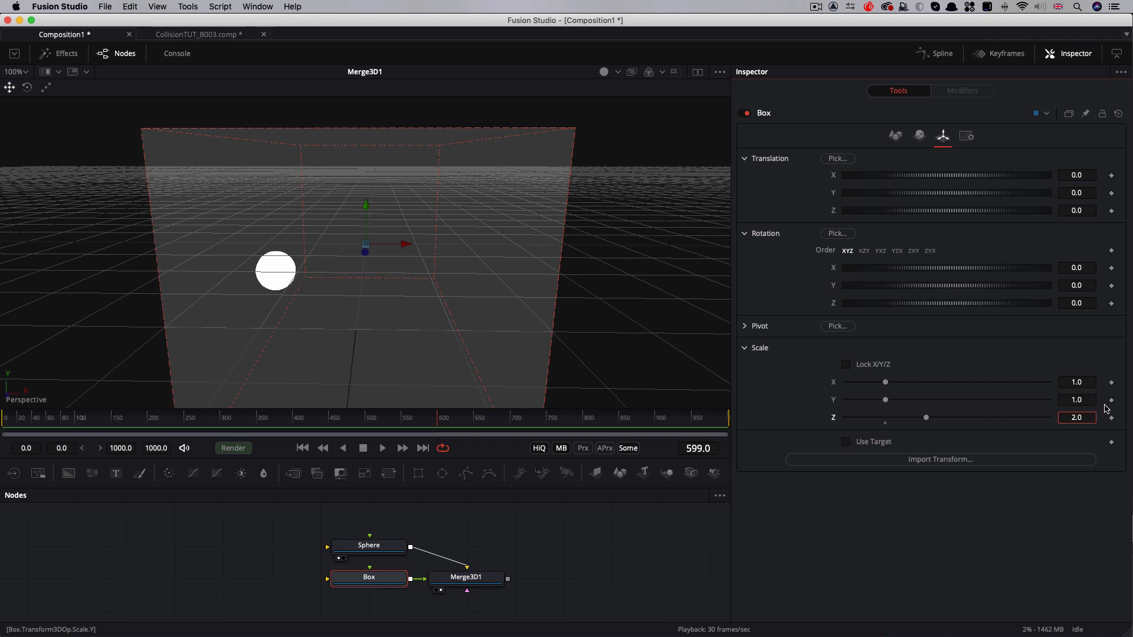
Play back the Sphere's motion inside the lengthened Box from a side angle and stop it
{"action": "left_click_drag", "start_coordinate": [635, 282], "coordinate": [430, 265]}
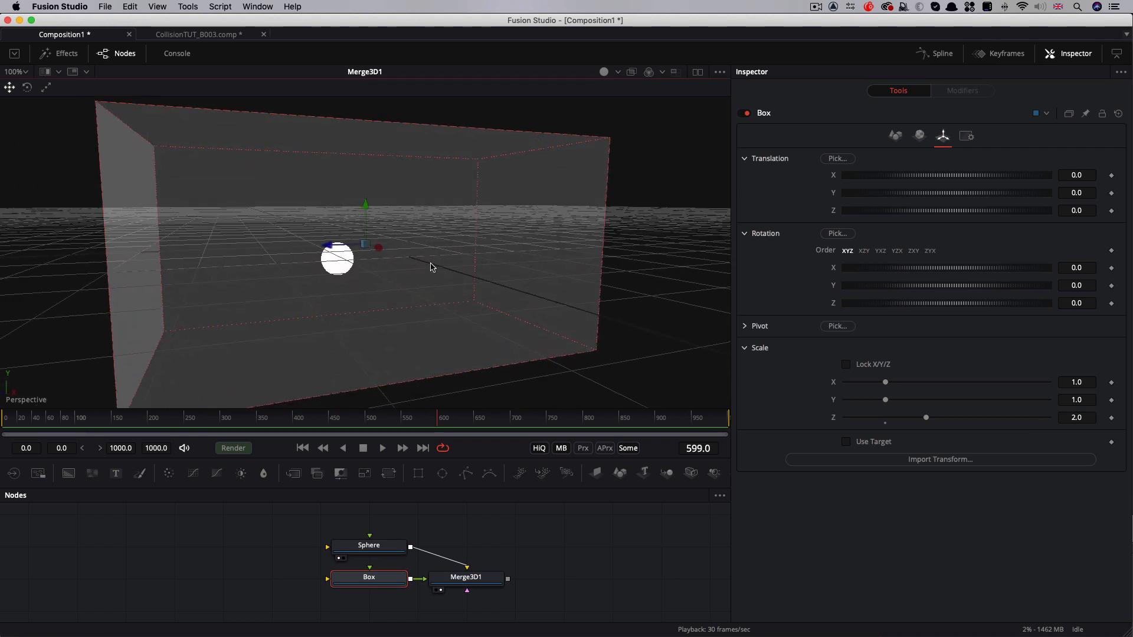
{"action": "left_click", "coordinate": [385, 450]}
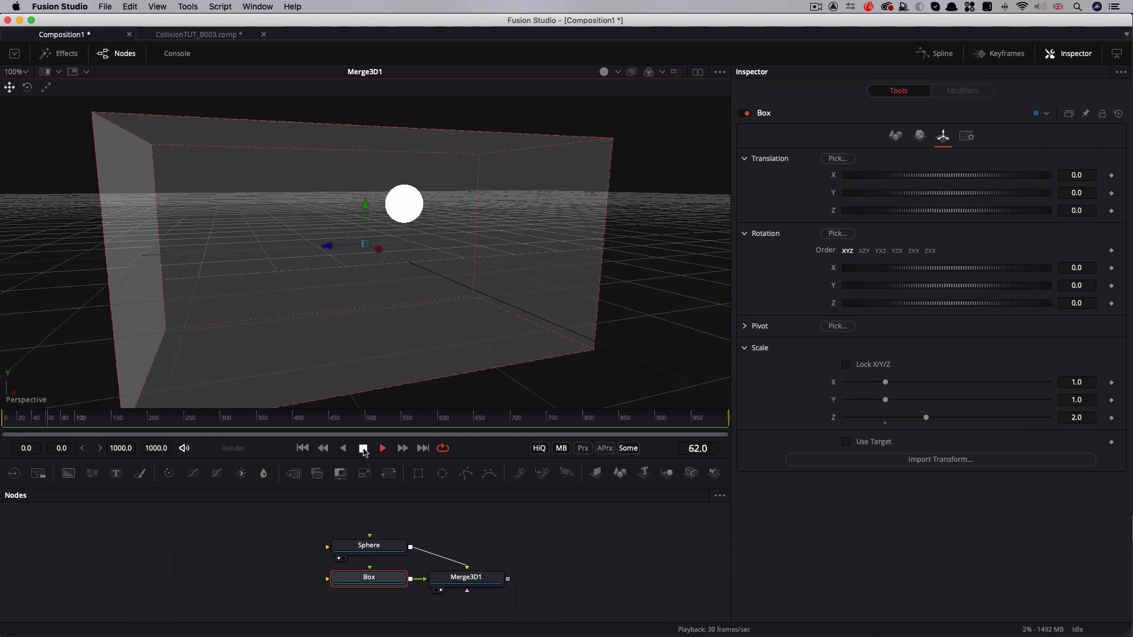
{"action": "left_click", "coordinate": [363, 449]}
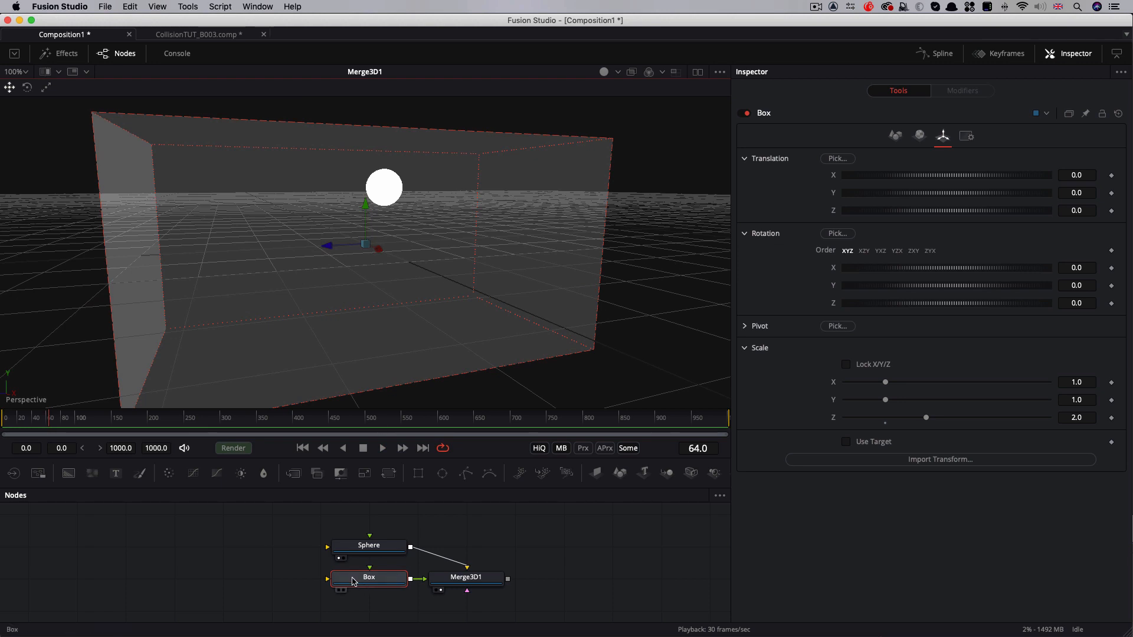
Change the Sphere's Z translation expression to abs(time/48 %4 -2)-1 and play back the result
{"action": "left_click", "coordinate": [368, 547]}
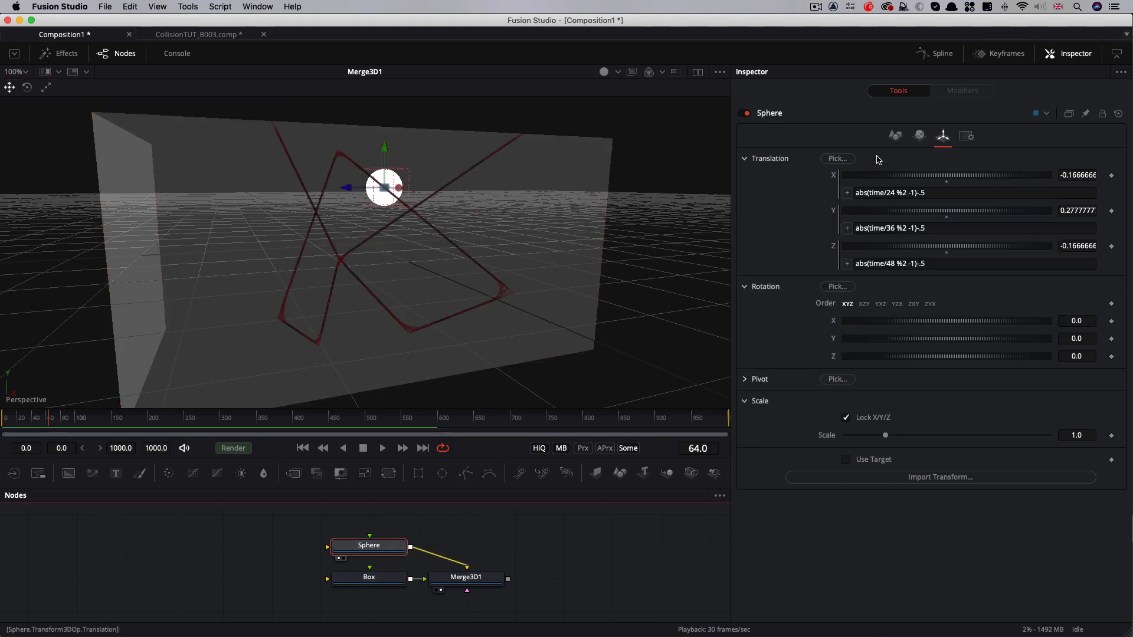
{"action": "left_click", "coordinate": [906, 264]}
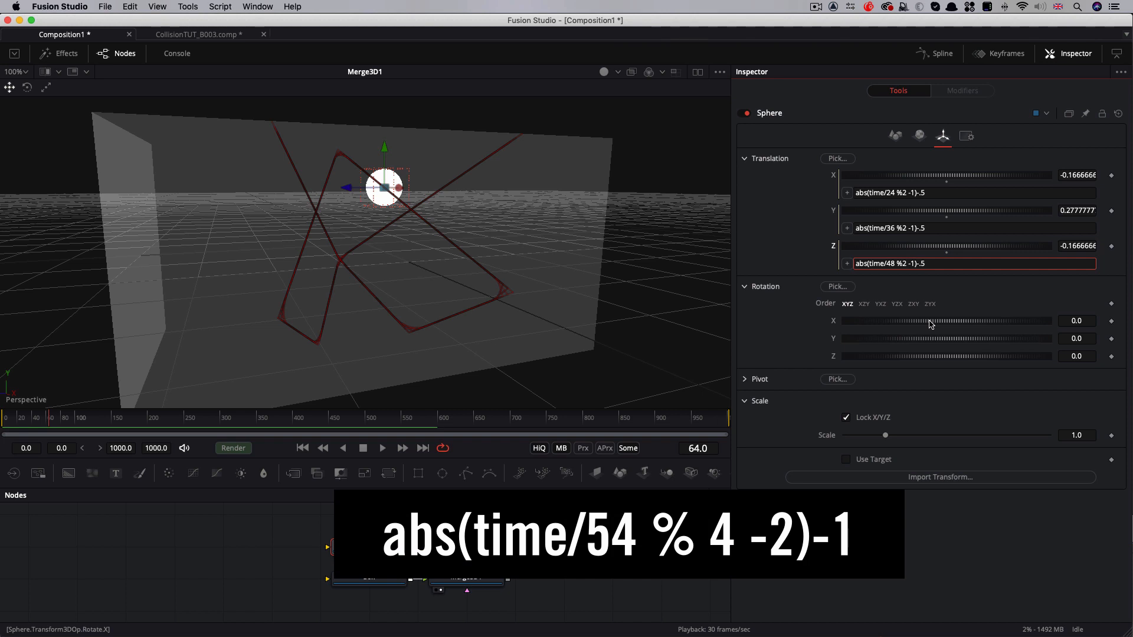
{"action": "key", "text": "BackSpace"}
{"action": "type", "text": "4"}
{"action": "left_click", "coordinate": [383, 448]}
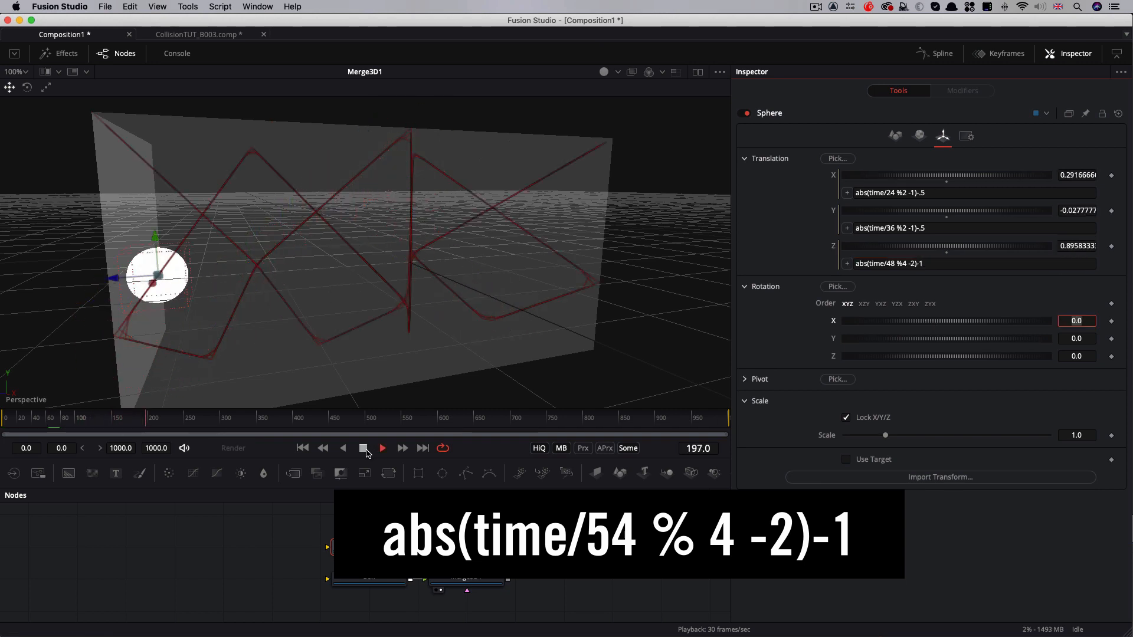
{"action": "left_click", "coordinate": [363, 449]}
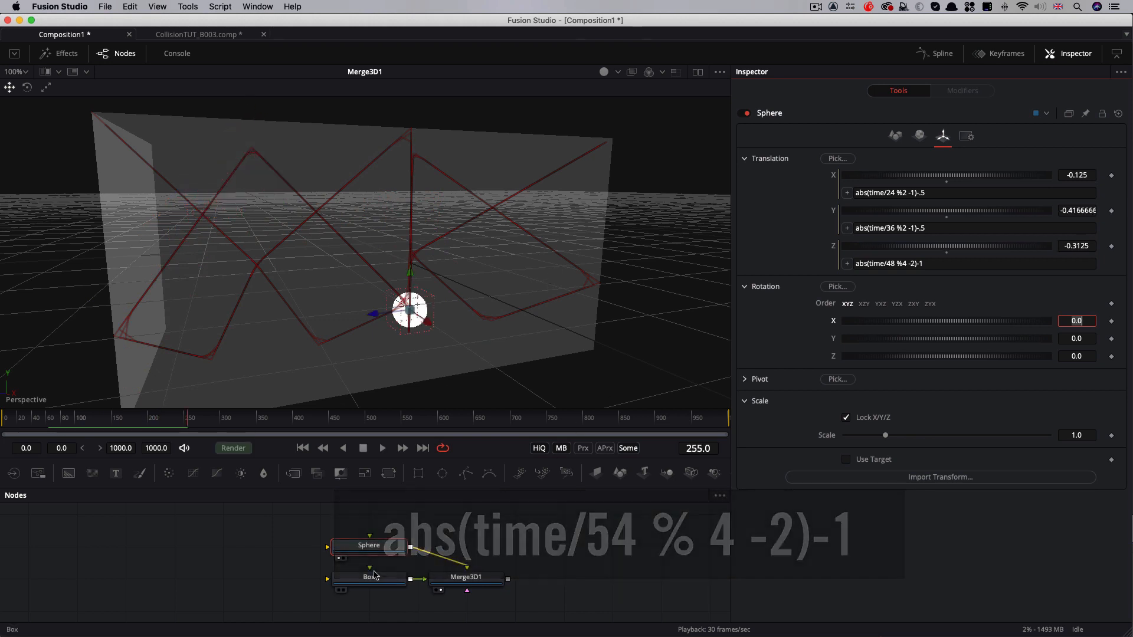
Give the Box a dark red diffuse color with saturation 0.578 and value 0.168, and raise its opacity to about 0.939
{"action": "left_click", "coordinate": [375, 576]}
{"action": "left_click", "coordinate": [921, 136]}
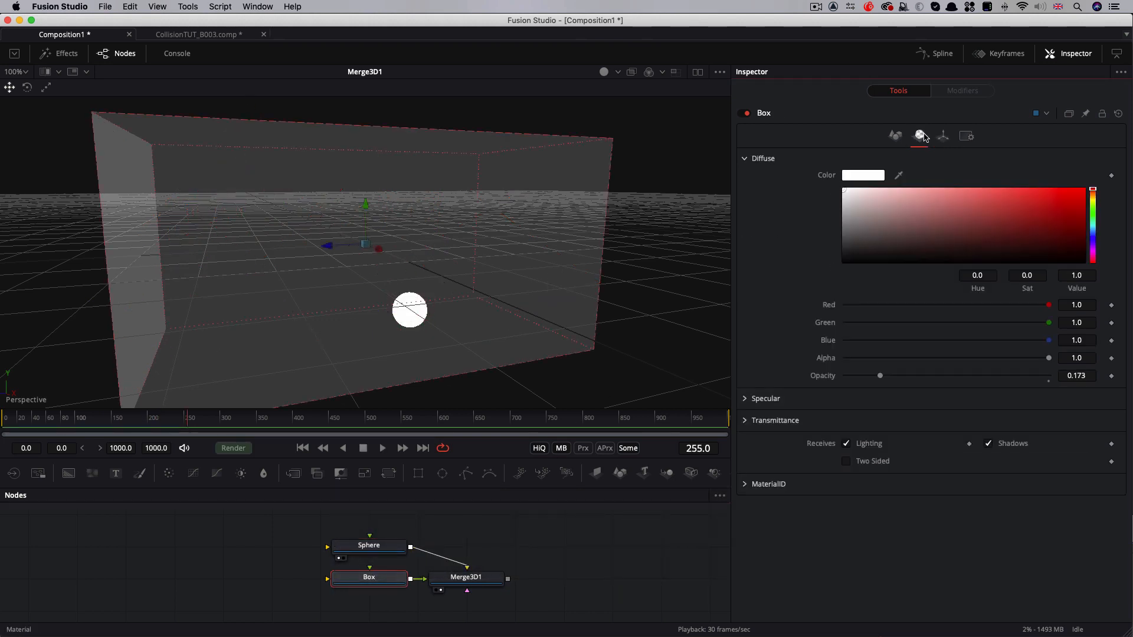
{"action": "left_click", "coordinate": [999, 376]}
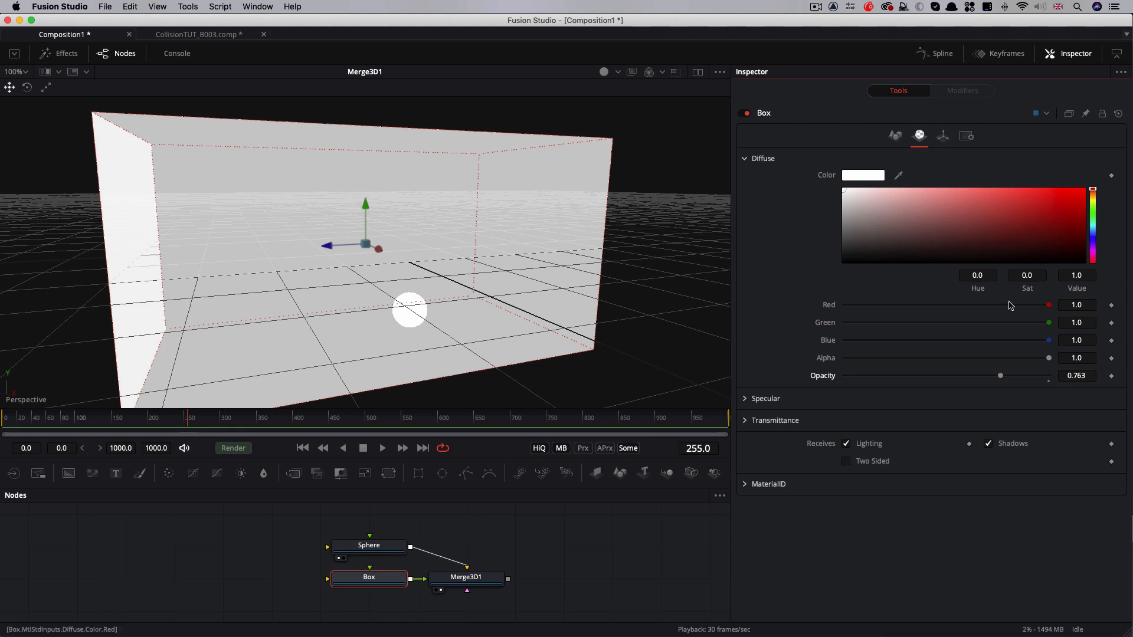
{"action": "left_click_drag", "start_coordinate": [876, 203], "coordinate": [983, 232]}
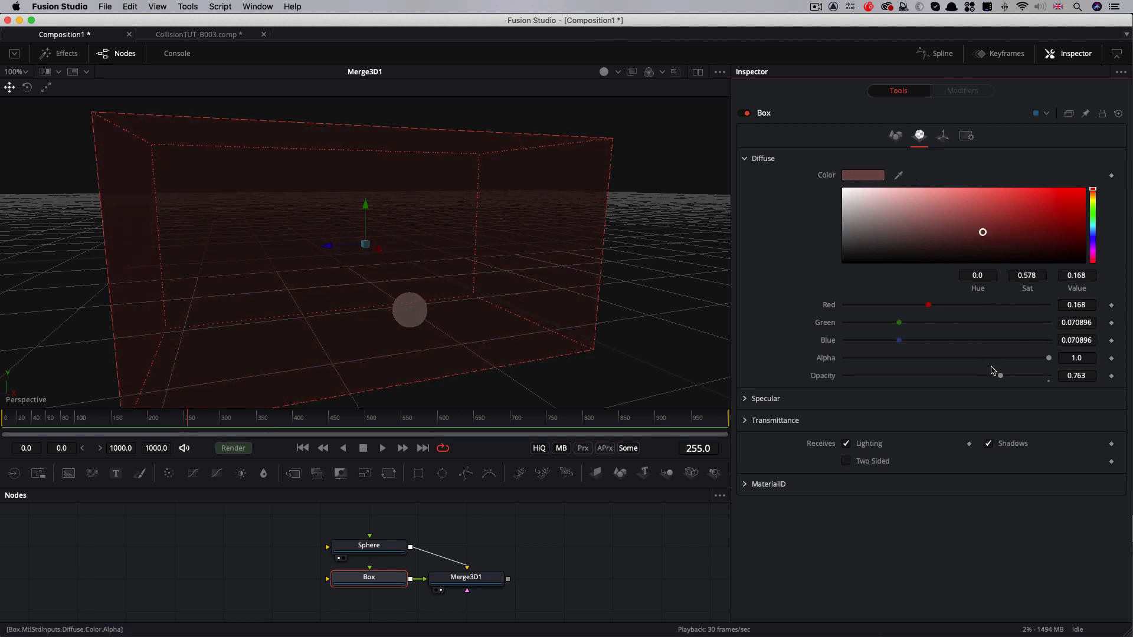
{"action": "left_click_drag", "start_coordinate": [1004, 376], "coordinate": [1037, 380]}
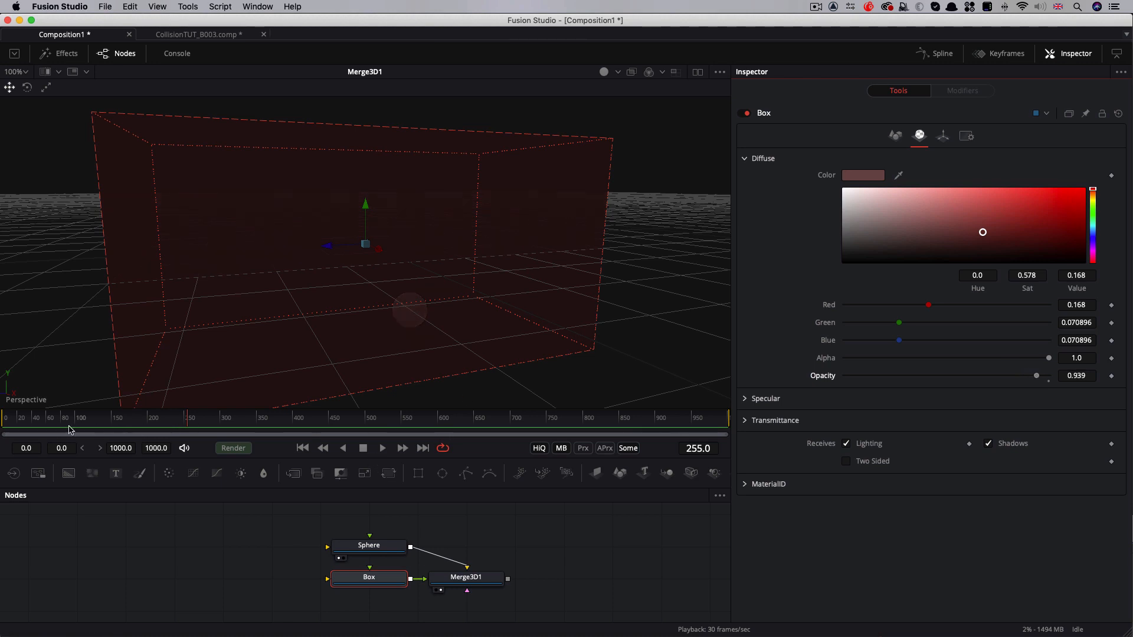
Inspect how the Sphere meets the Box walls at frame 144 and check the Sphere's radius
{"action": "left_click_drag", "start_coordinate": [71, 429], "coordinate": [108, 428]}
{"action": "left_click_drag", "start_coordinate": [329, 248], "coordinate": [486, 298]}
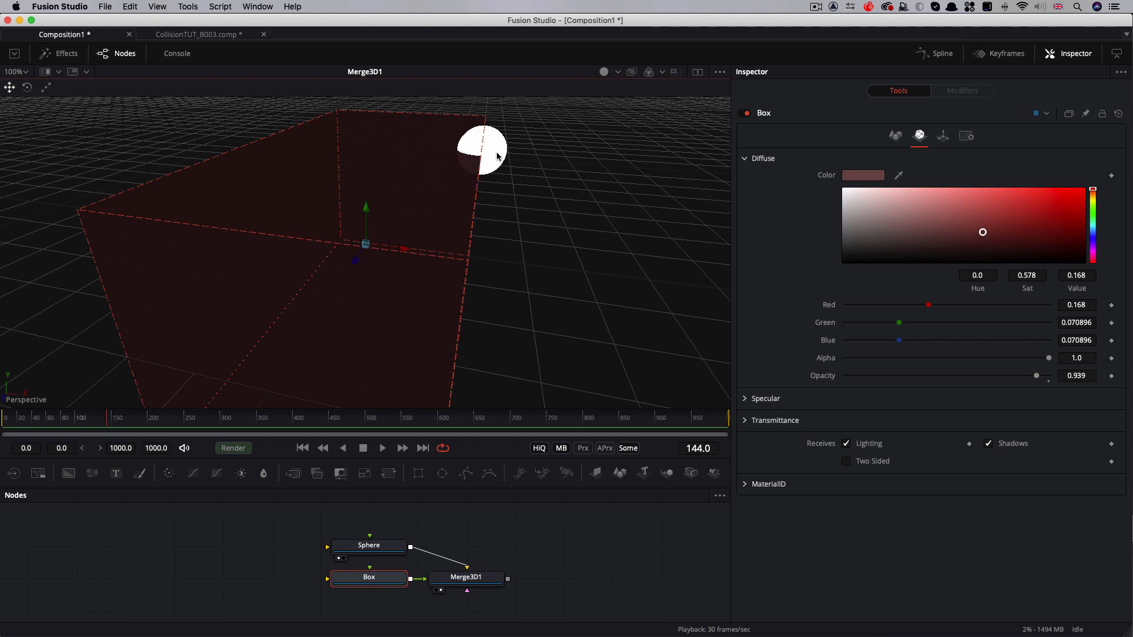
{"action": "left_click", "coordinate": [367, 547]}
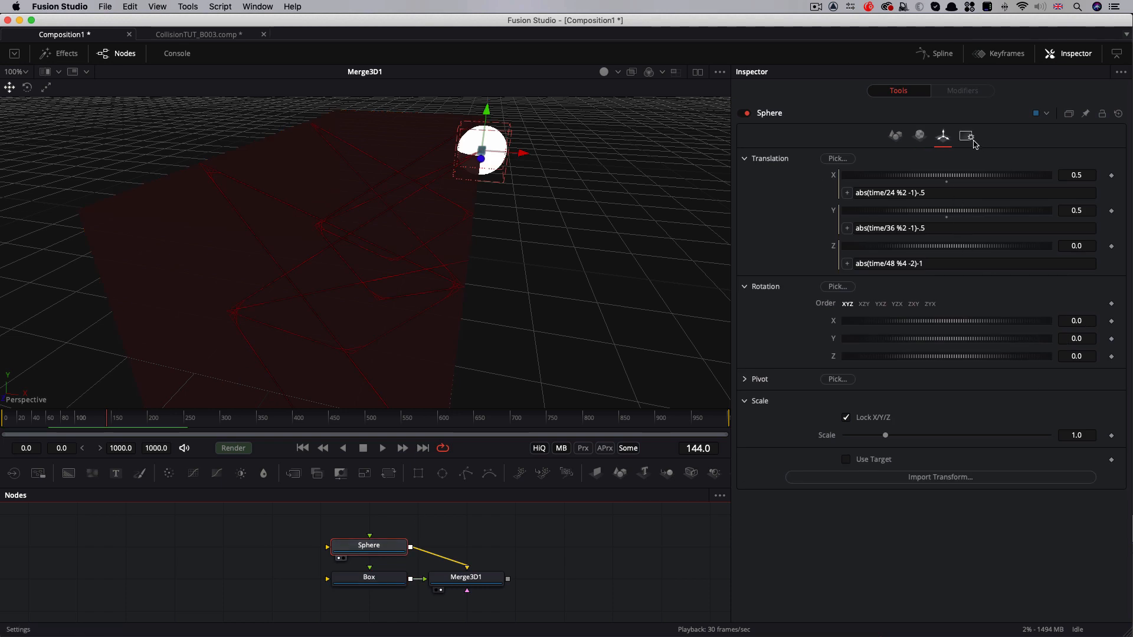
{"action": "left_click", "coordinate": [896, 135]}
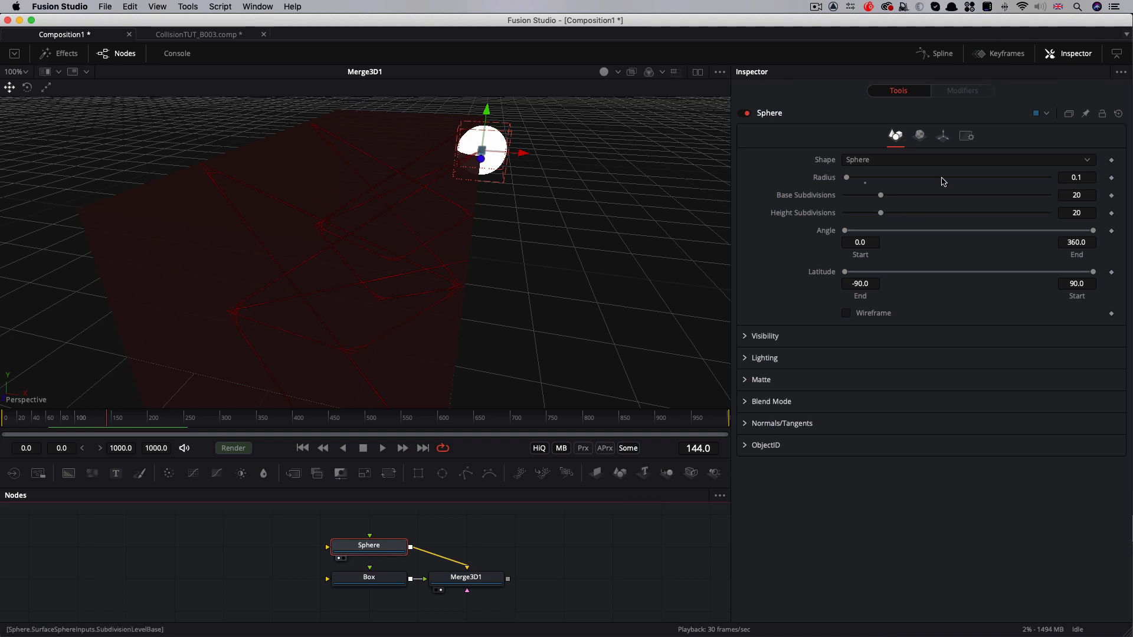
{"action": "left_click", "coordinate": [944, 136]}
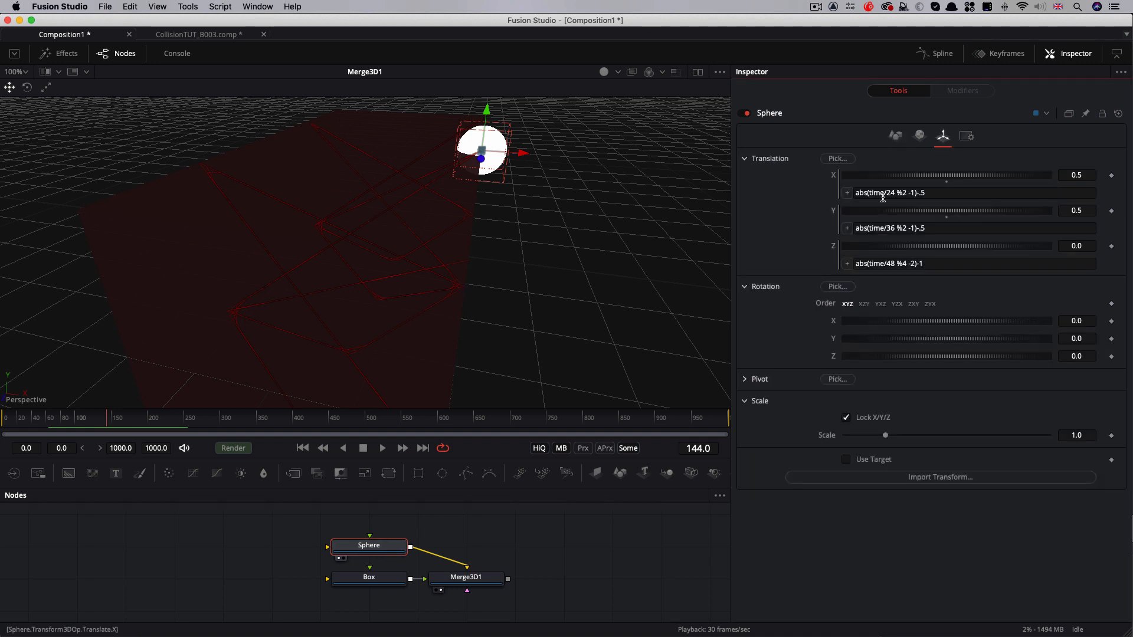
Change the modulo value to 1.6 in the Sphere's X, Y and Z translation expressions
{"action": "left_click", "coordinate": [906, 192]}
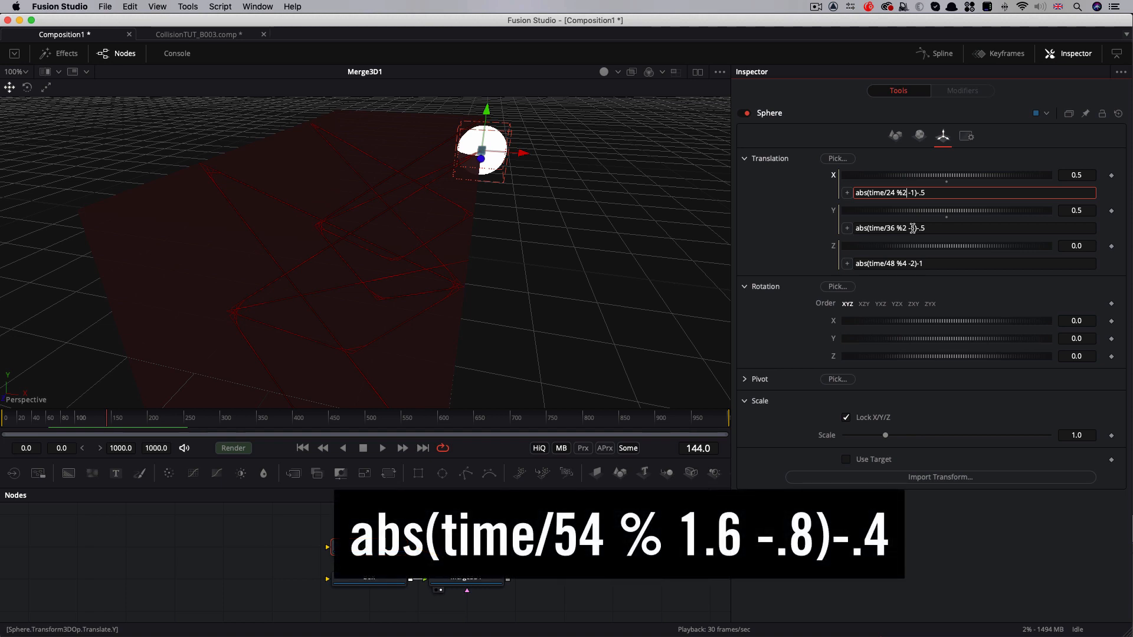
{"action": "key", "text": "BackSpace"}
{"action": "type", "text": "1.6"}
{"action": "left_click", "coordinate": [911, 229]}
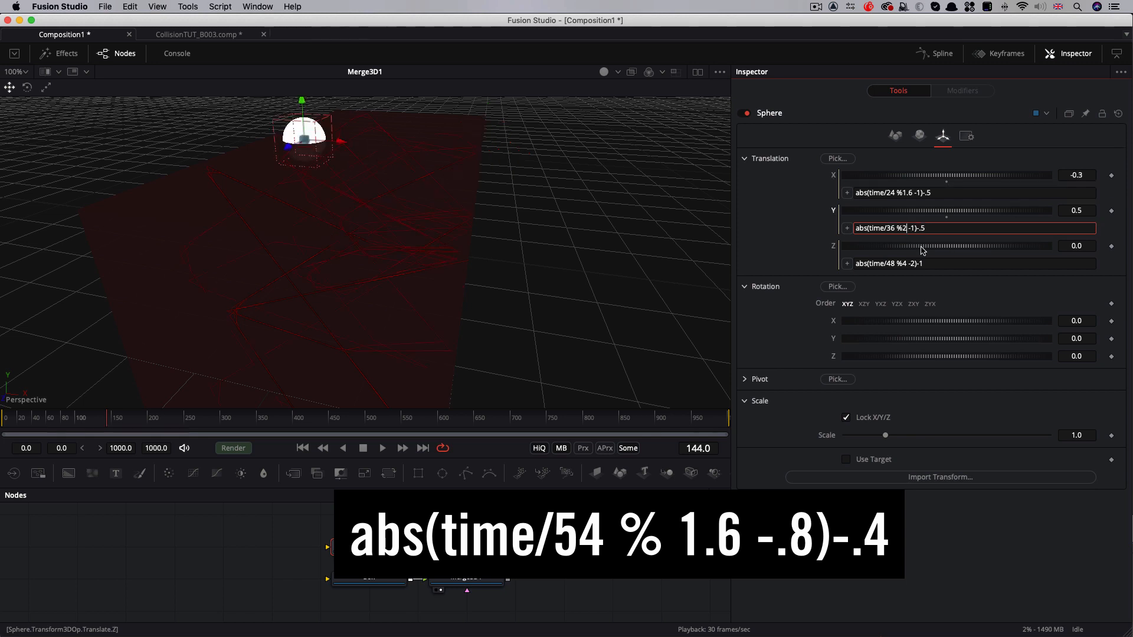
{"action": "key", "text": "BackSpace"}
{"action": "key", "text": "BackSpace"}
{"action": "type", "text": "1.6"}
{"action": "left_click", "coordinate": [903, 264]}
{"action": "key", "text": "BackSpace"}
{"action": "type", "text": "1.6"}
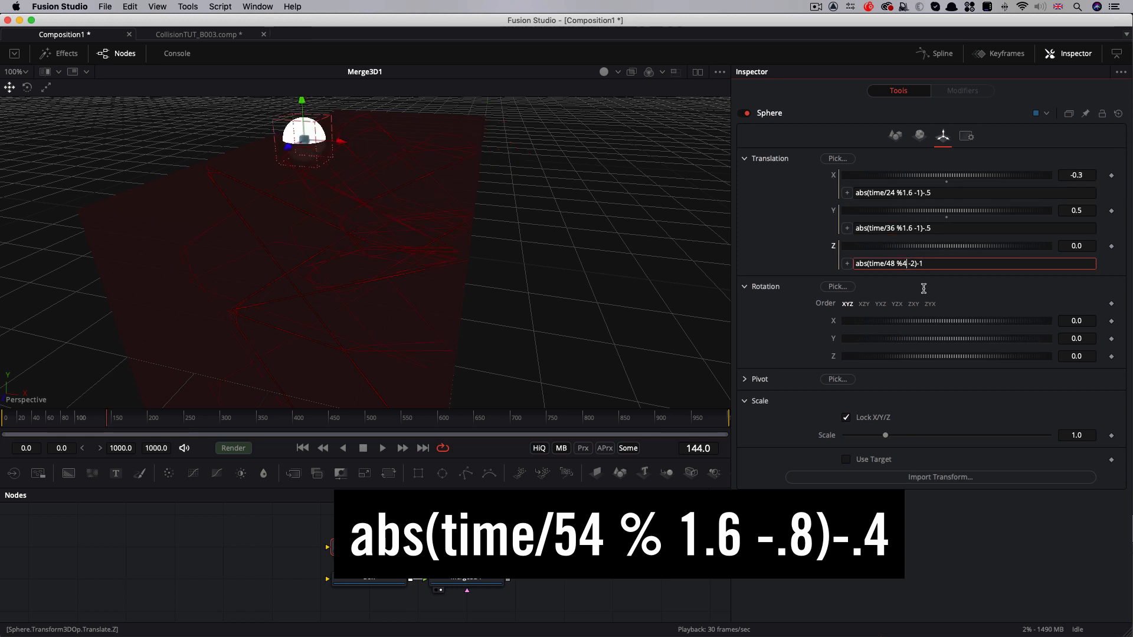
{"action": "key", "text": "Tab"}
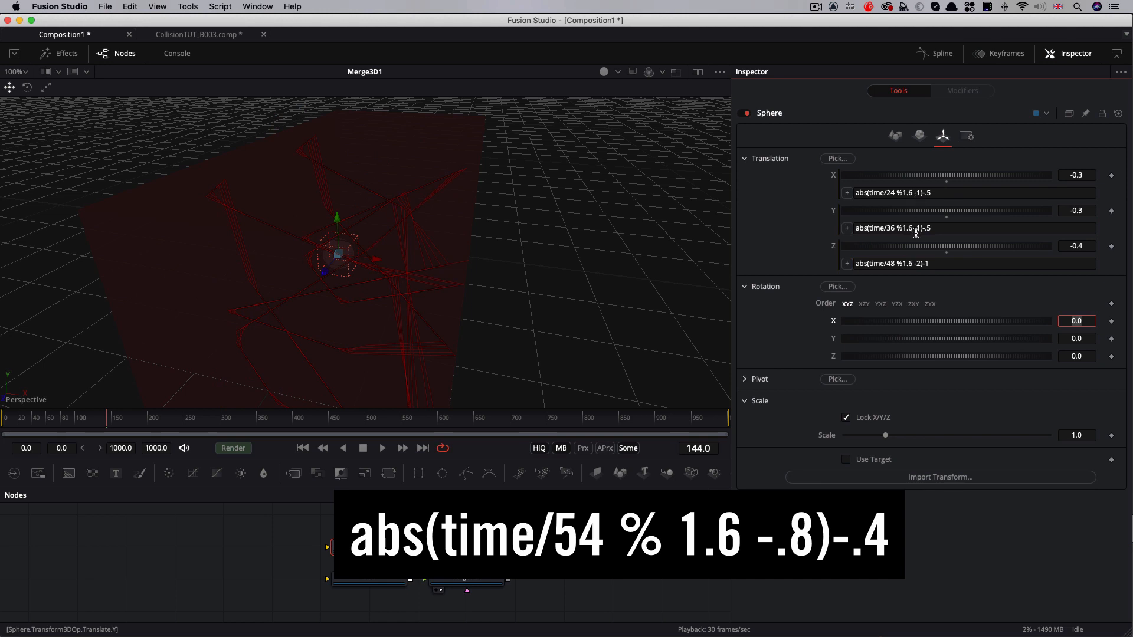
Change the value subtracted inside the parentheses to .8 in the Sphere's X, Y and Z translation expressions
{"action": "left_click", "coordinate": [920, 194]}
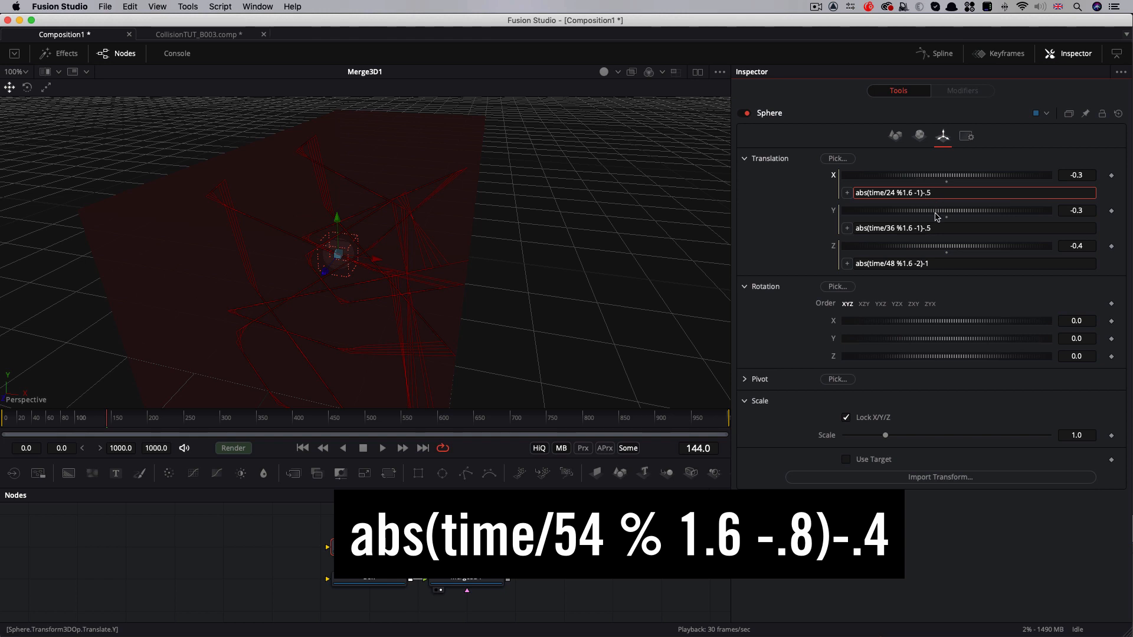
{"action": "key", "text": "BackSpace"}
{"action": "key", "text": "Return"}
{"action": "left_click", "coordinate": [924, 229]}
{"action": "key", "text": "BackSpace"}
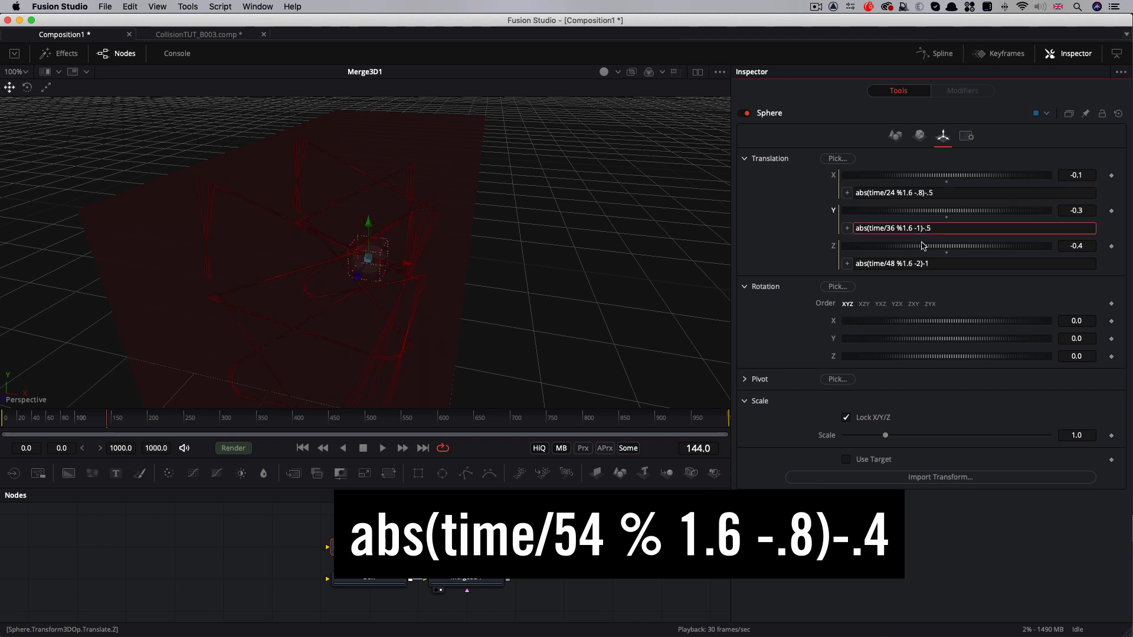
{"action": "type", "text": ".8"}
{"action": "key", "text": "Return"}
{"action": "left_click", "coordinate": [917, 264]}
{"action": "key", "text": "BackSpace"}
{"action": "type", "text": ".8"}
{"action": "key", "text": "Return"}
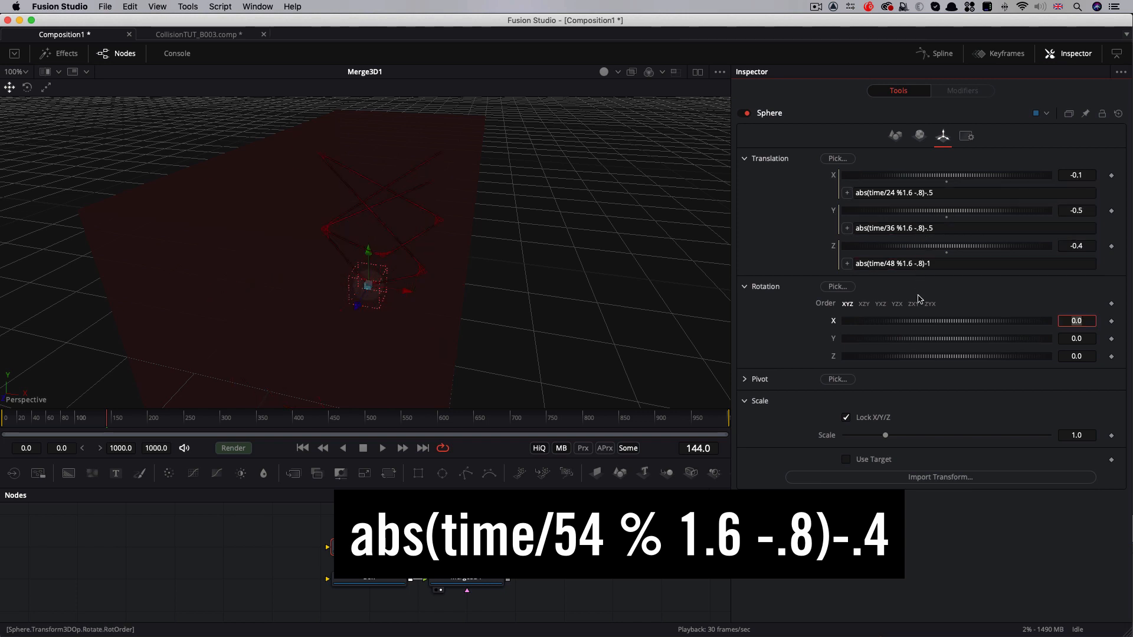
Change the value subtracted at the end of the Sphere's translation expressions to .4 for X and Y and .9 for Z
{"action": "left_click", "coordinate": [953, 194]}
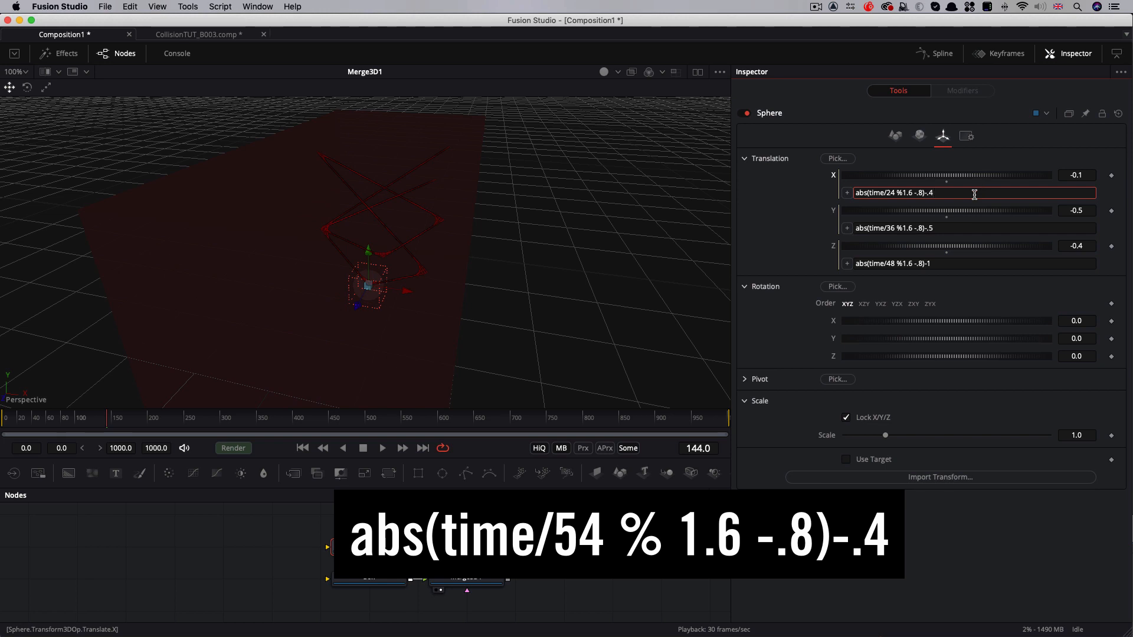
{"action": "left_click", "coordinate": [955, 230]}
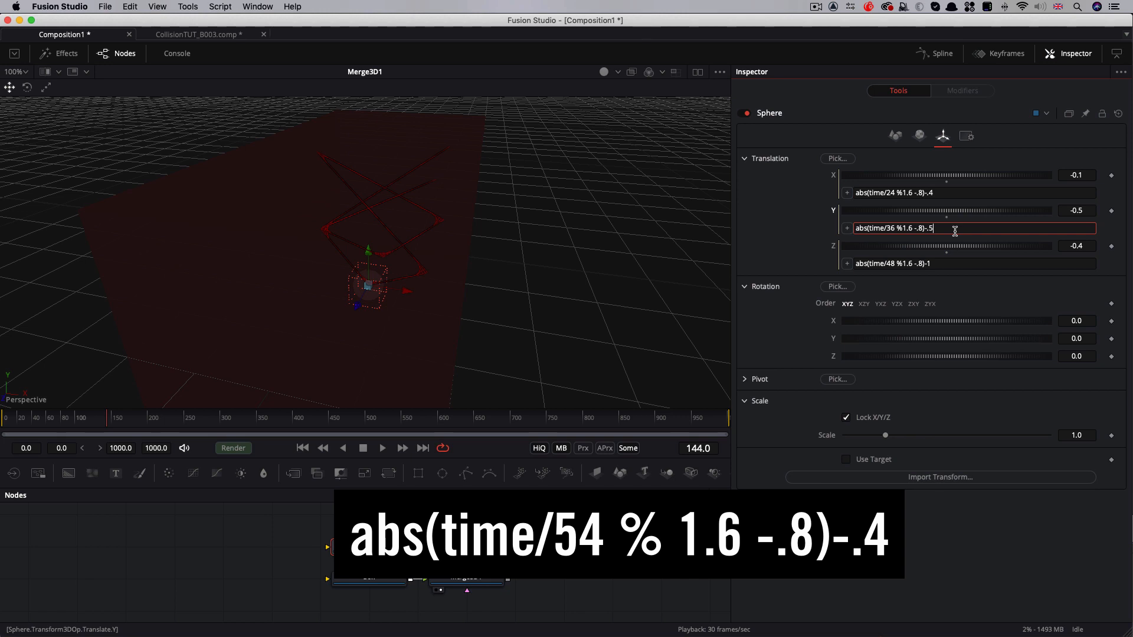
{"action": "key", "text": "BackSpace"}
{"action": "type", "text": "4"}
{"action": "left_click", "coordinate": [949, 266]}
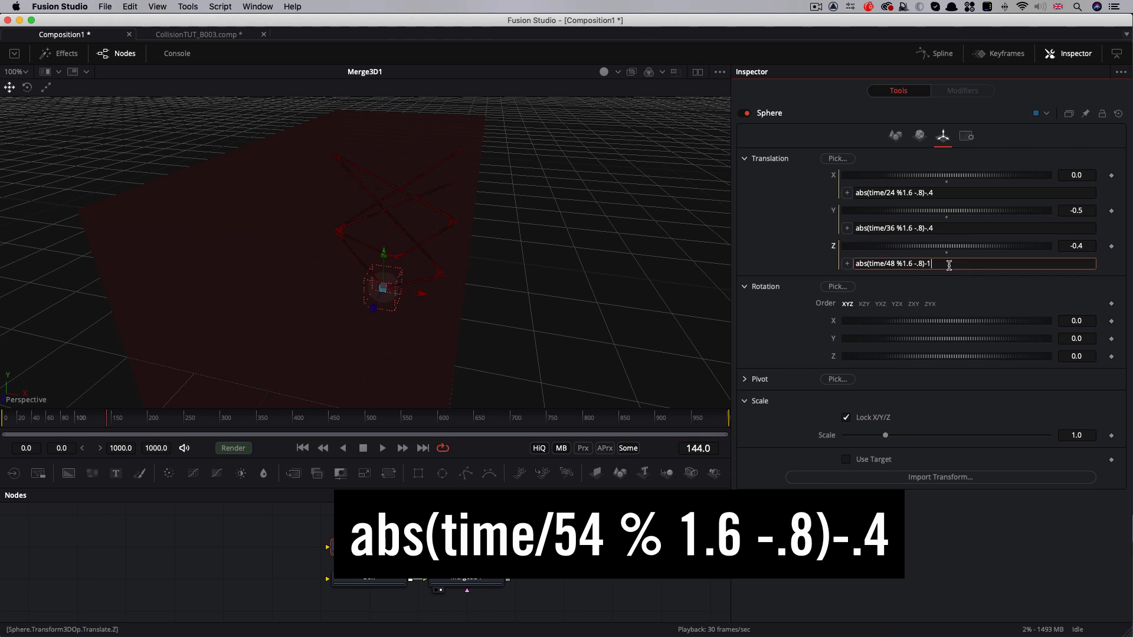
{"action": "key", "text": "BackSpace"}
{"action": "type", "text": "9"}
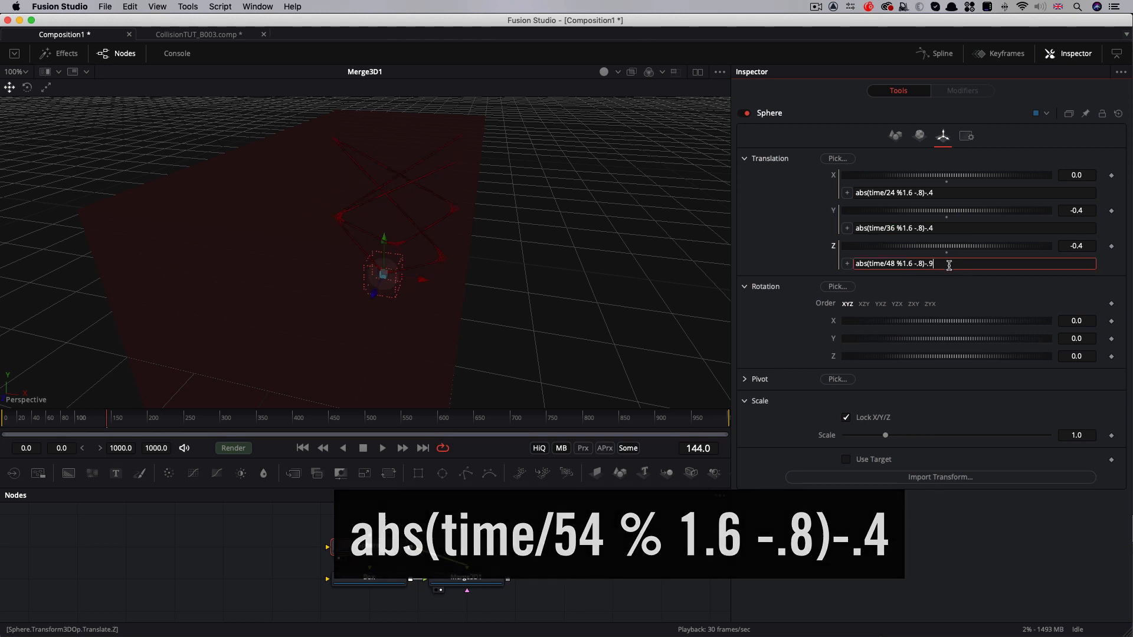
{"action": "key", "text": "Tab"}
Play the animation from frame 0 to check the Sphere's bounces against the Box walls, and stop playback
{"action": "left_click", "coordinate": [303, 448]}
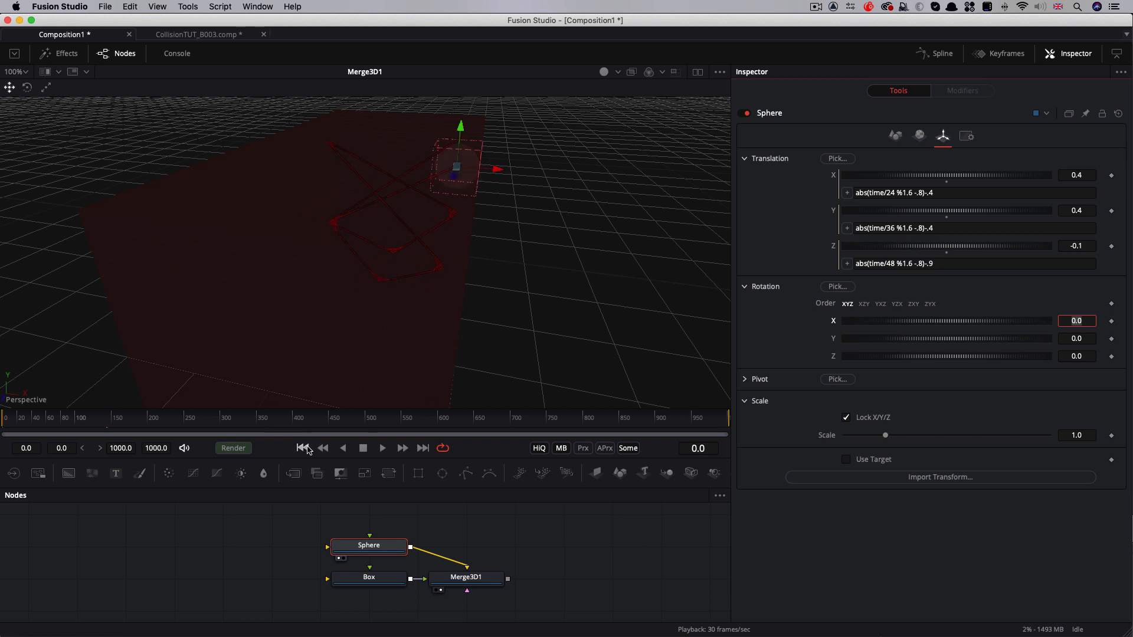
{"action": "left_click", "coordinate": [382, 448]}
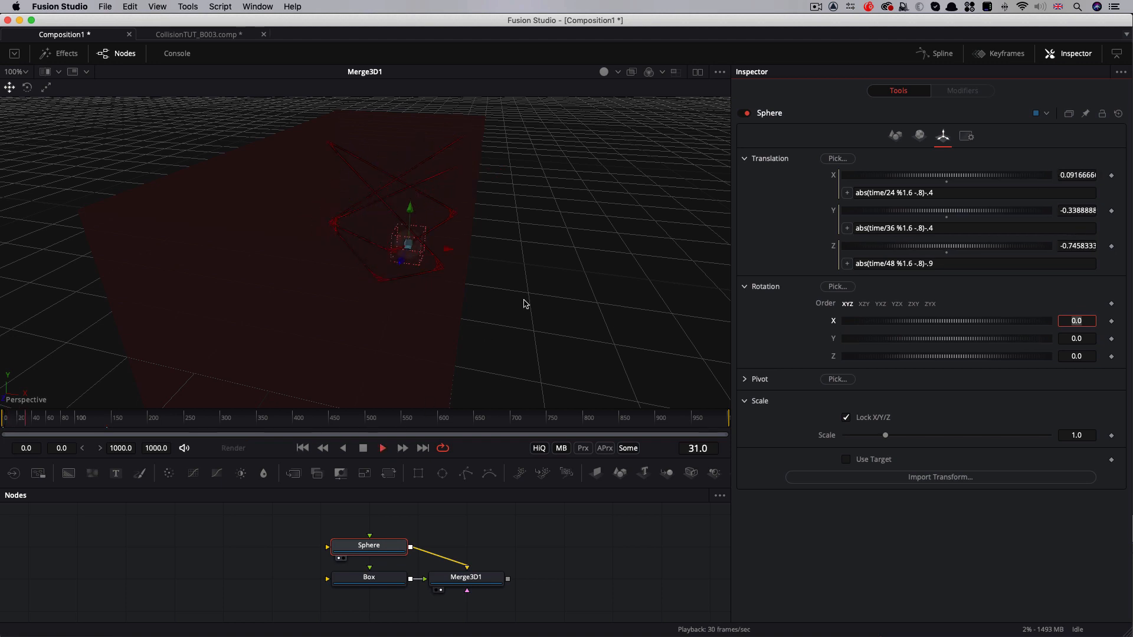
{"action": "left_click_drag", "start_coordinate": [524, 299], "coordinate": [565, 295]}
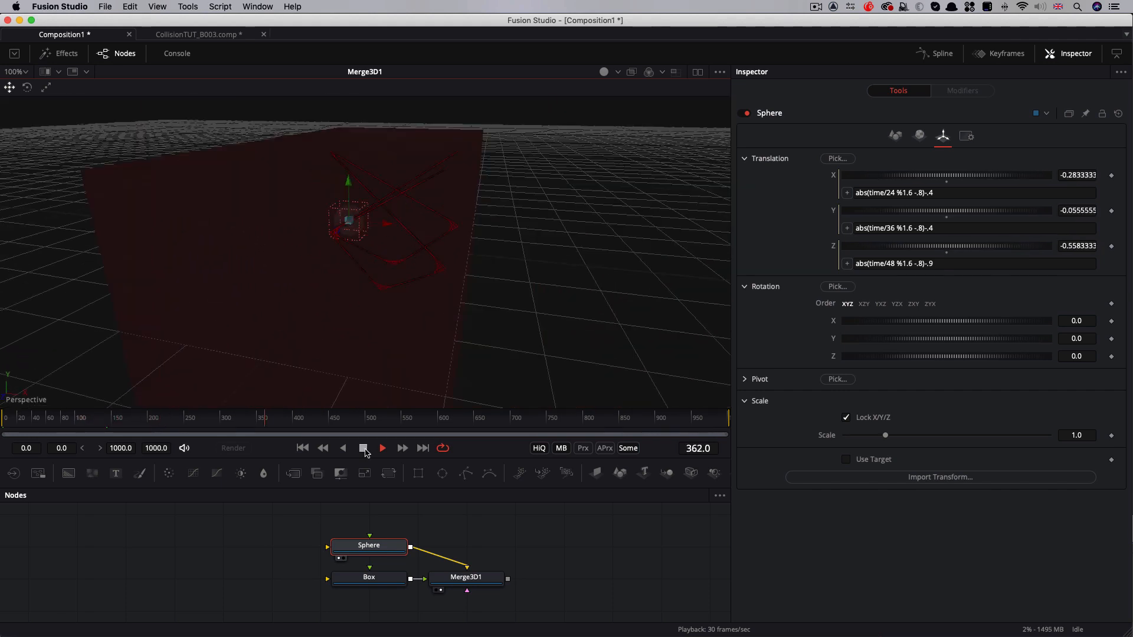
{"action": "key", "text": "space"}
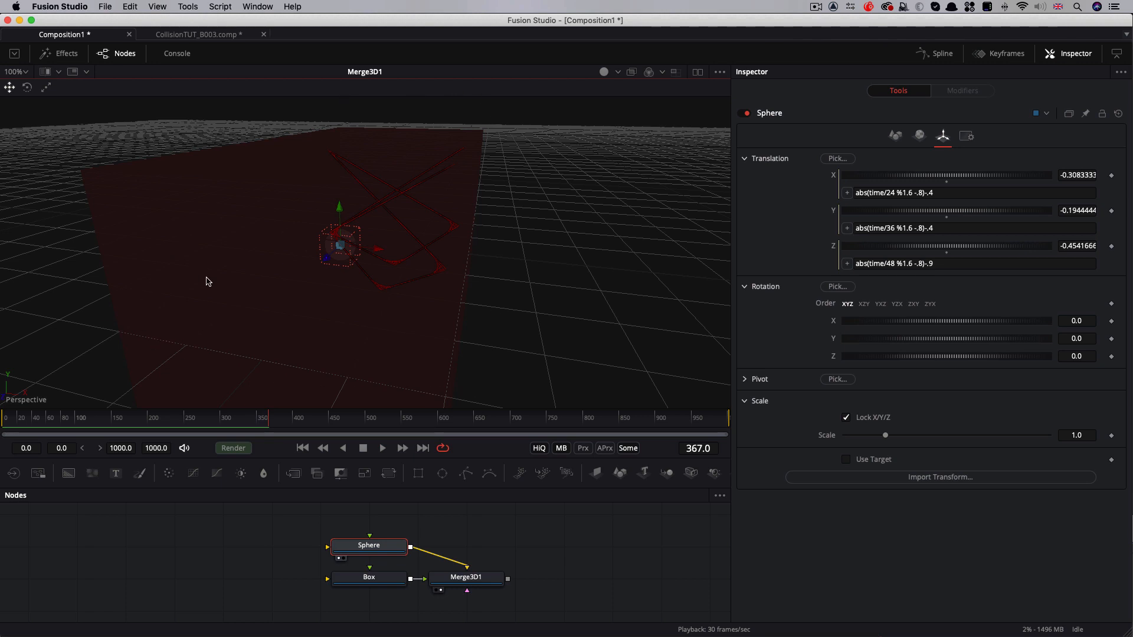
Set the Y translation of Merge3D1 to 0.5
{"action": "left_click", "coordinate": [470, 583]}
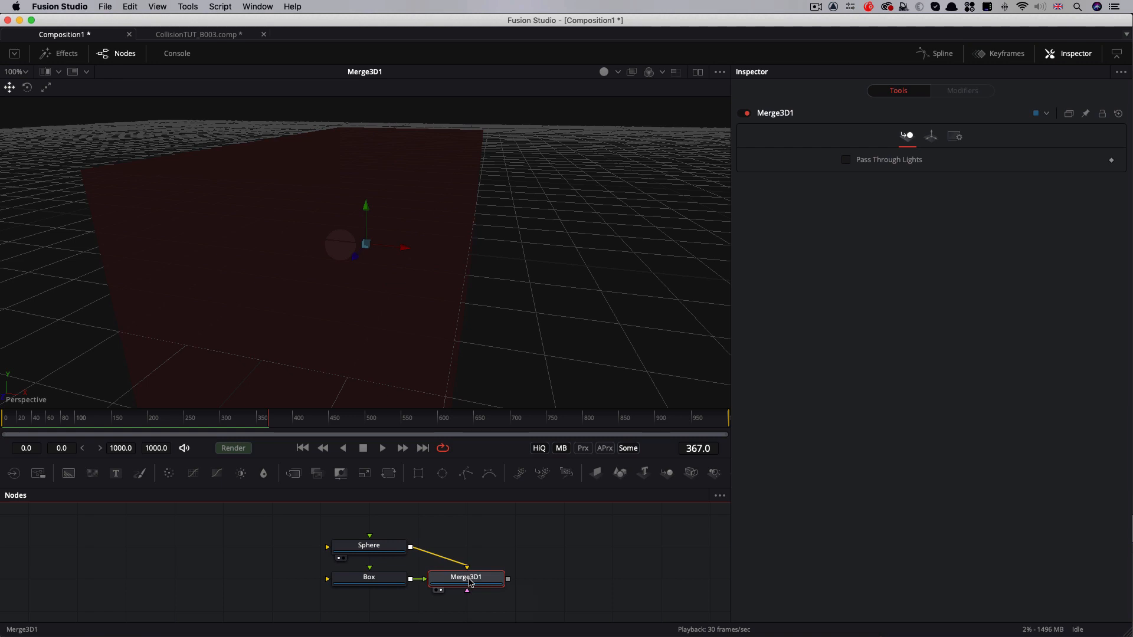
{"action": "left_click", "coordinate": [931, 135]}
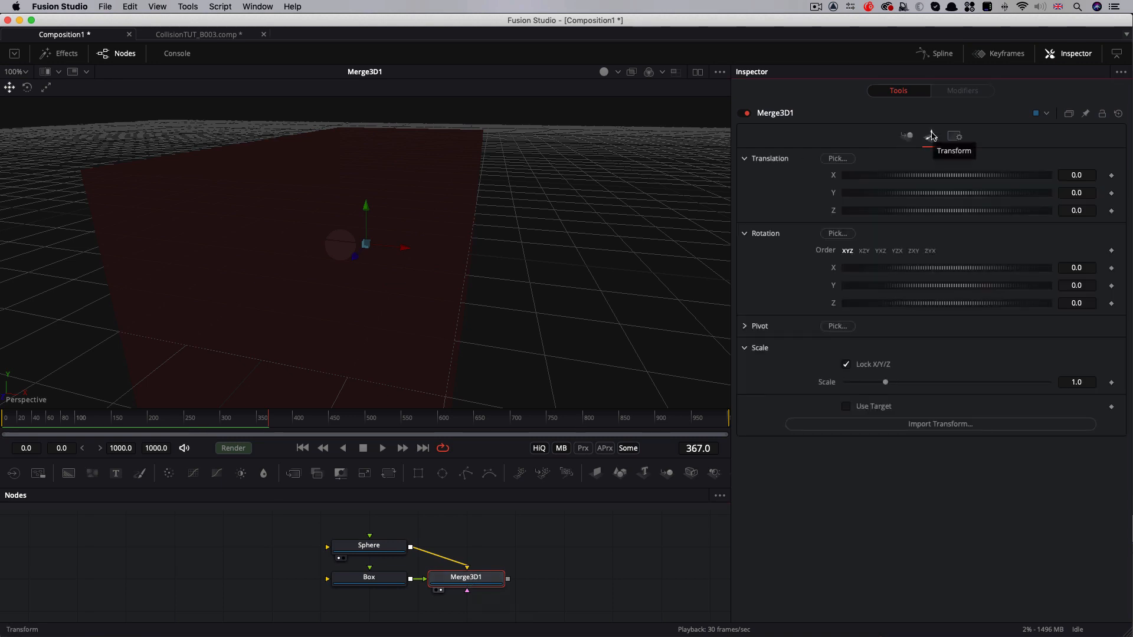
{"action": "left_click", "coordinate": [1094, 193]}
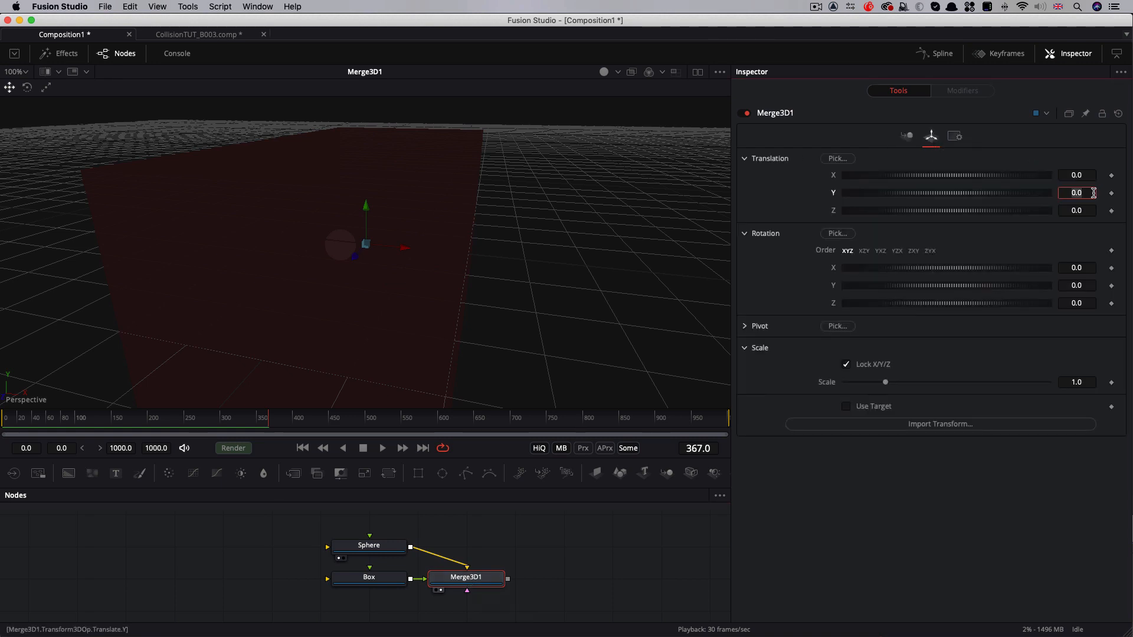
{"action": "key", "text": "BackSpace"}
{"action": "key", "text": "Tab"}
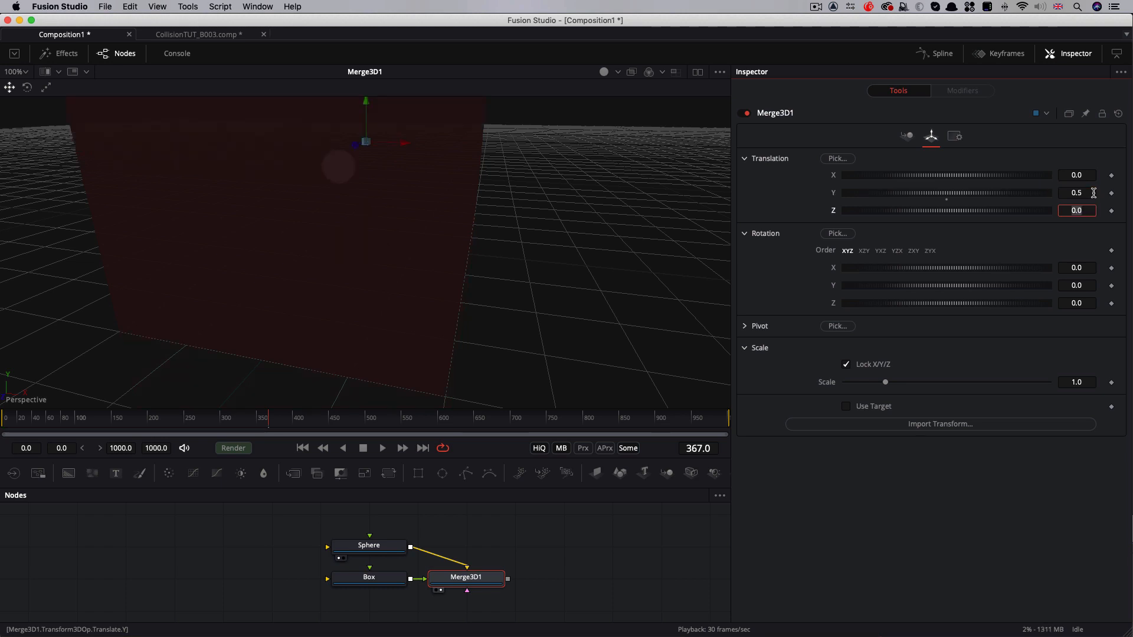
Review the raised box from a wider, higher angle and play the animation from the first frame
{"action": "left_click", "coordinate": [522, 256]}
{"action": "scroll", "coordinate": [397, 253], "scroll_direction": "up", "scroll_amount": 5}
{"action": "scroll", "coordinate": [399, 255], "scroll_direction": "down", "scroll_amount": 3}
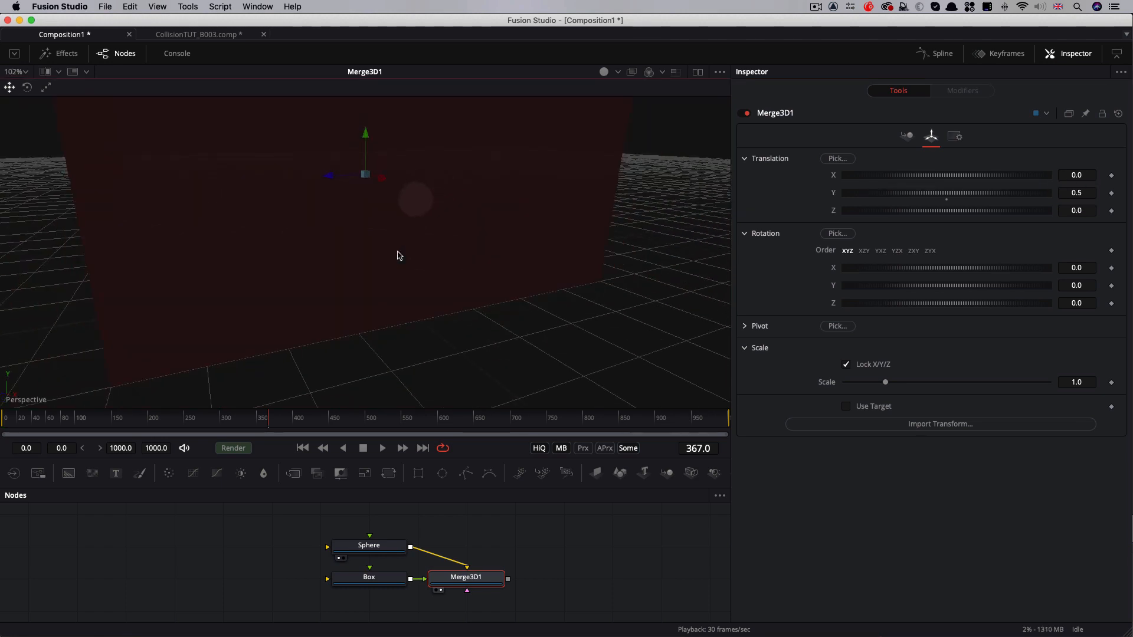
{"action": "scroll", "coordinate": [400, 252], "scroll_direction": "down", "scroll_amount": 5}
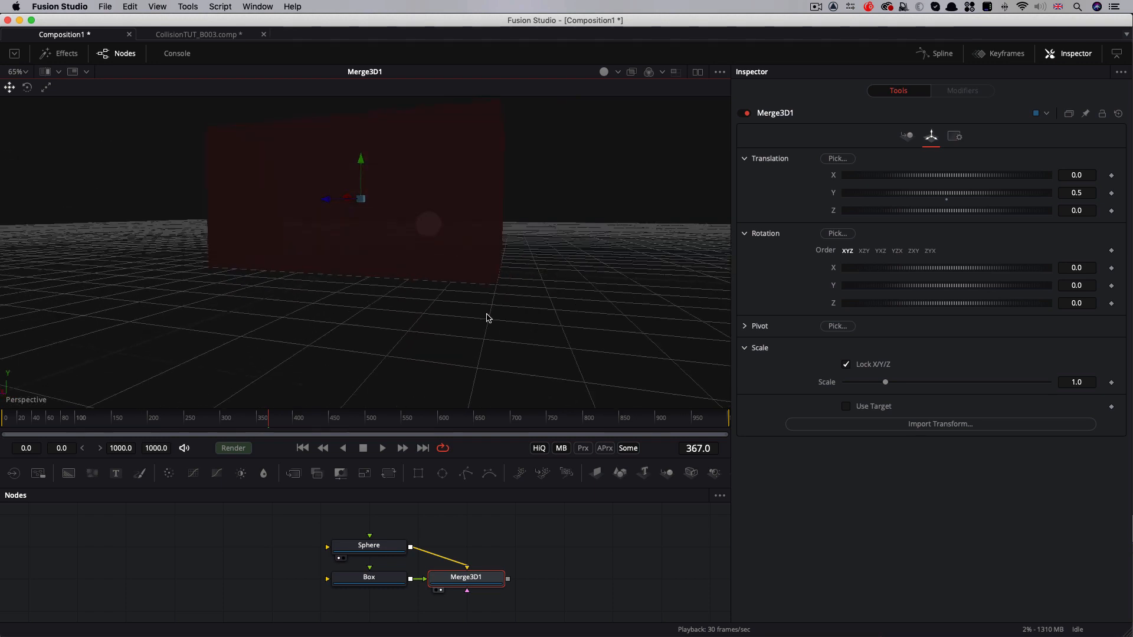
{"action": "left_click_drag", "start_coordinate": [486, 319], "coordinate": [437, 377]}
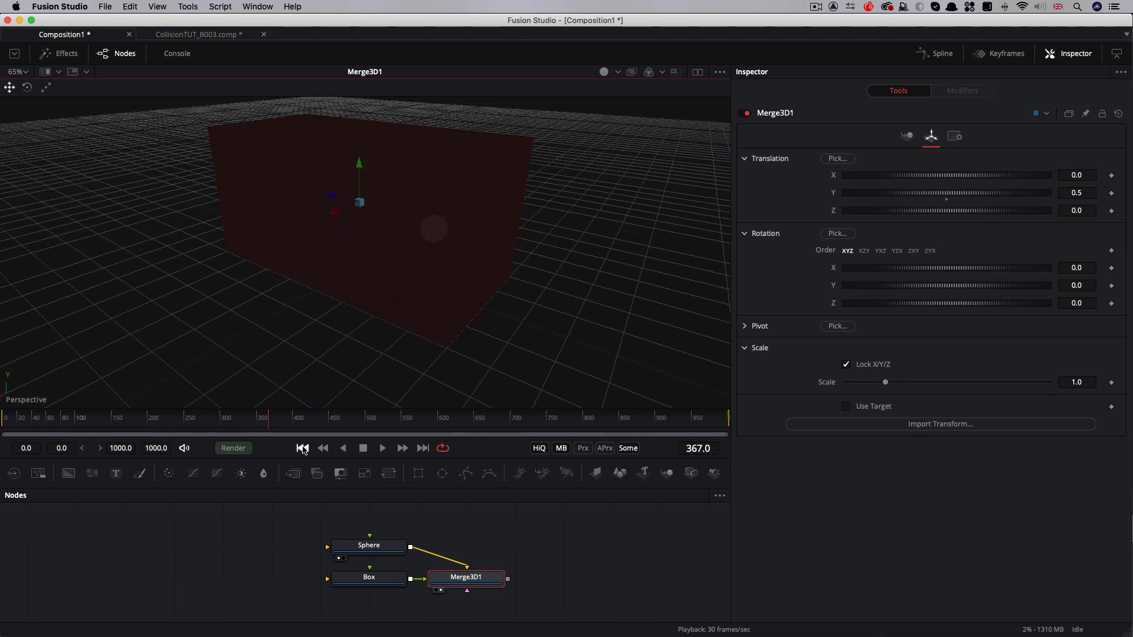
{"action": "left_click", "coordinate": [303, 449]}
{"action": "left_click", "coordinate": [382, 448]}
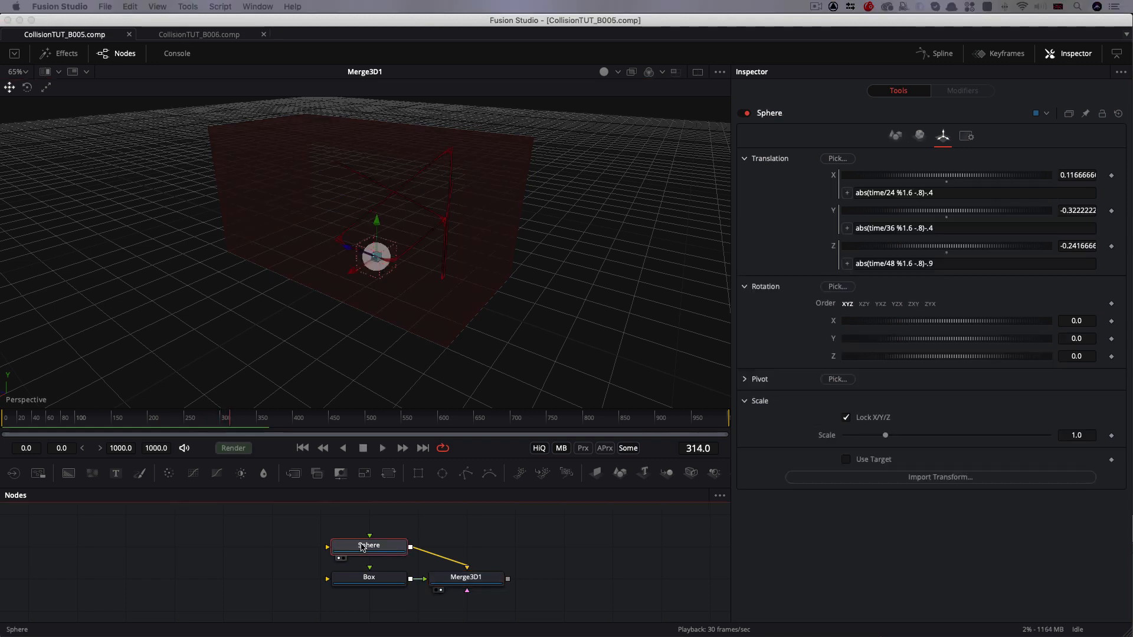
Set the Sphere's radius to 0.075 in CollisionTUT_B005.comp
{"action": "left_click", "coordinate": [367, 545]}
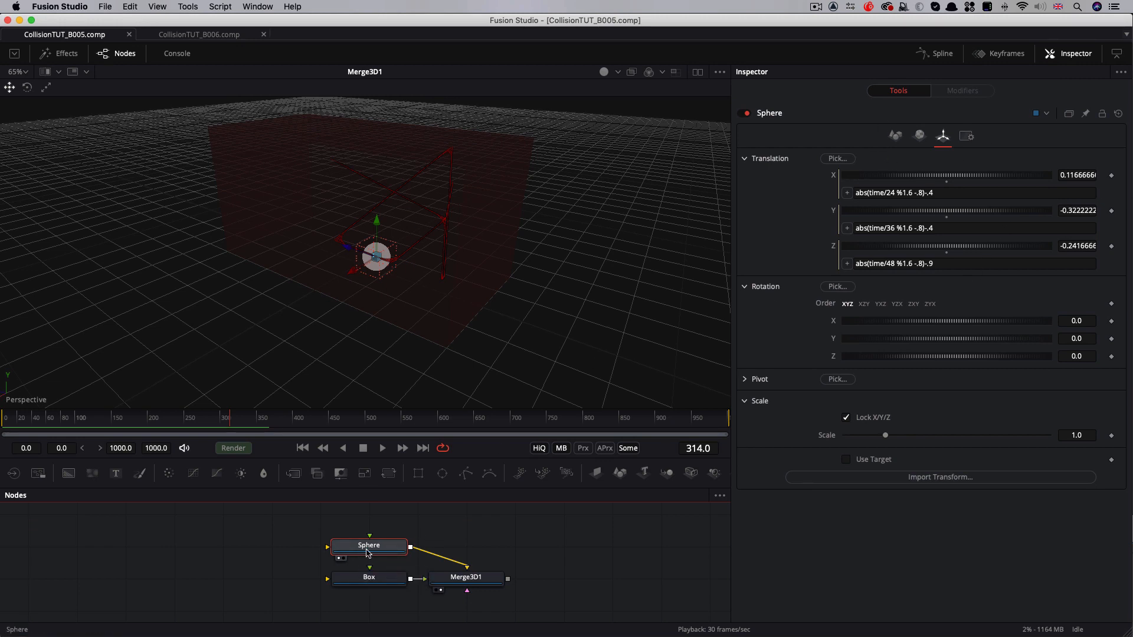
{"action": "left_click", "coordinate": [945, 138]}
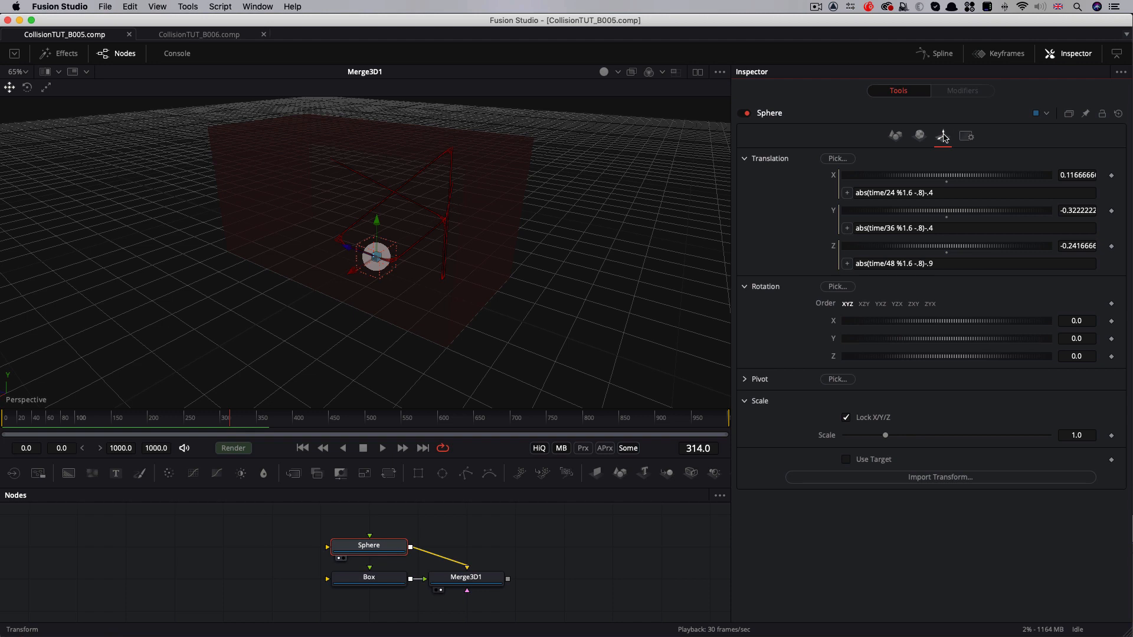
{"action": "left_click", "coordinate": [895, 136]}
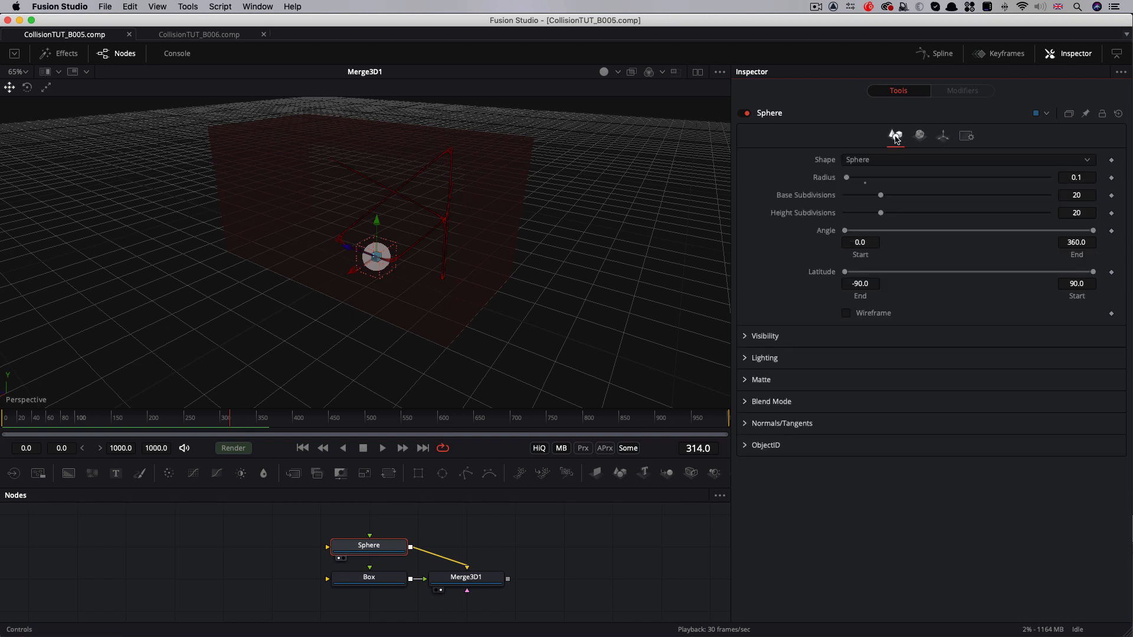
{"action": "left_click", "coordinate": [1092, 178]}
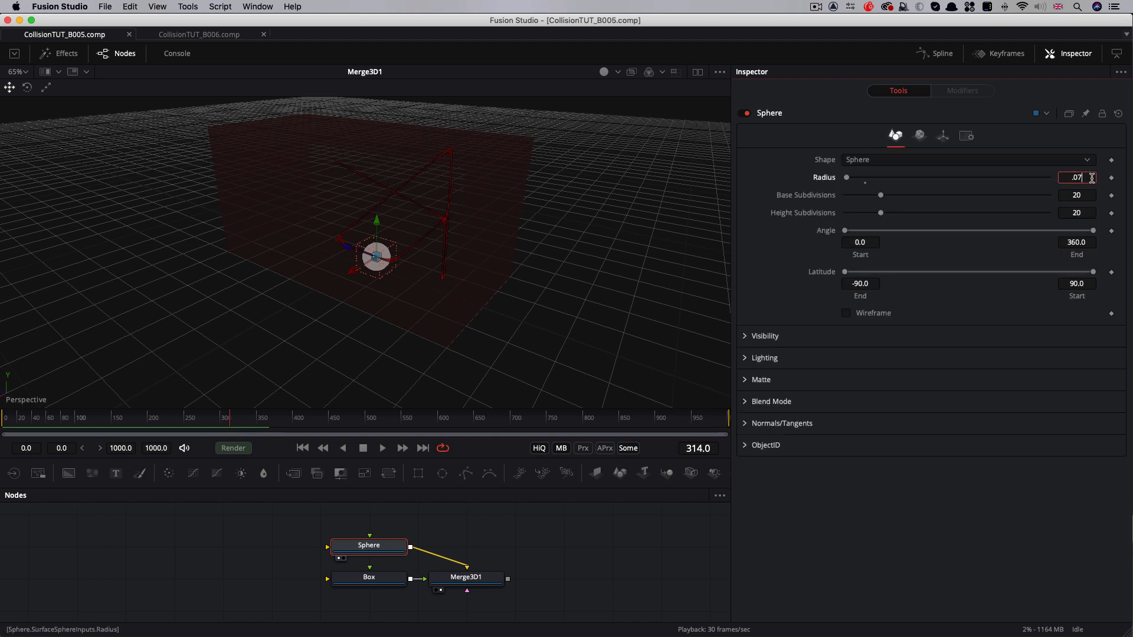
{"action": "type", "text": ".075"}
{"action": "key", "text": "Tab"}
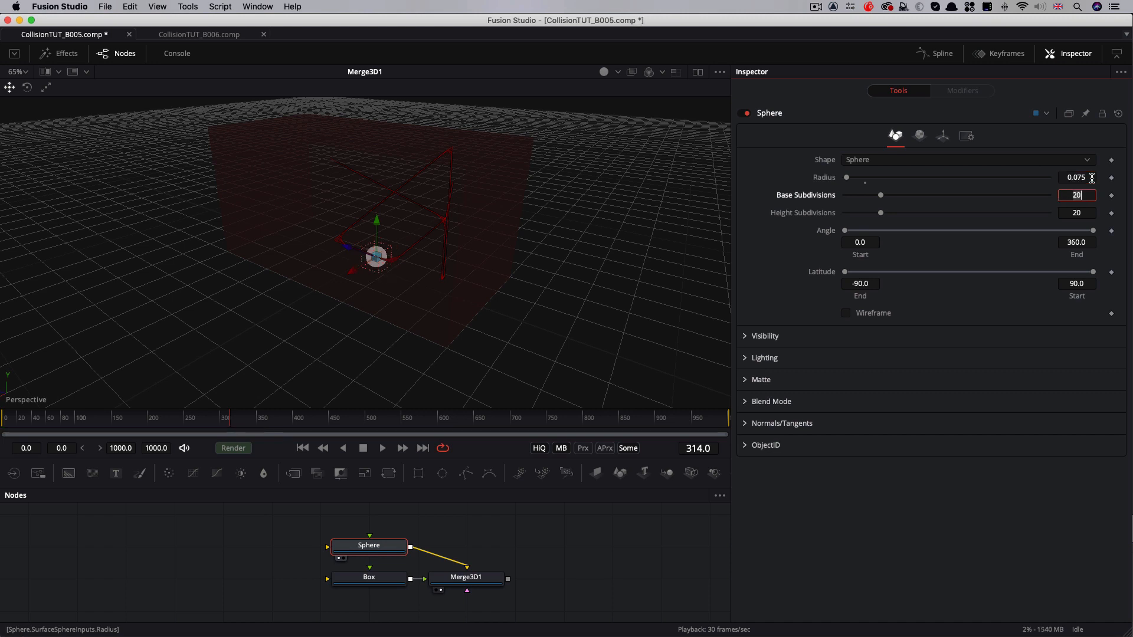
Set the Sphere's translation expressions to abs((time/54)%1.7 -.85)-.425 for X, abs((time/64)%1.7 -.85)-.425 for Y and abs((time/96)%3.7 -1.85)-.925 for Z
{"action": "left_click", "coordinate": [945, 137]}
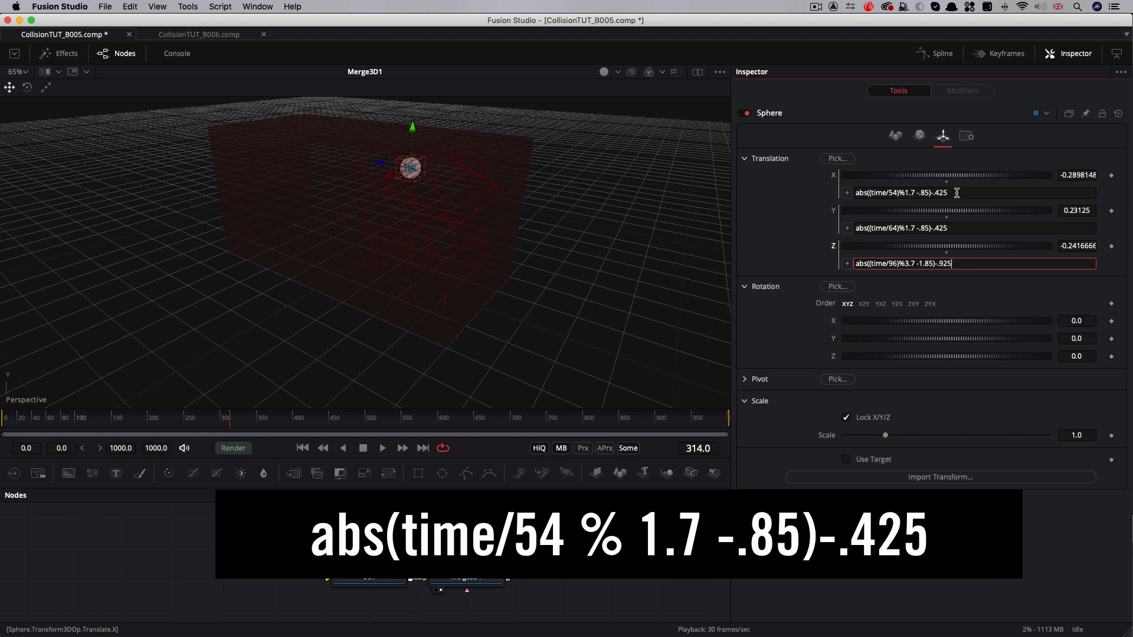
{"action": "key", "text": "Return"}
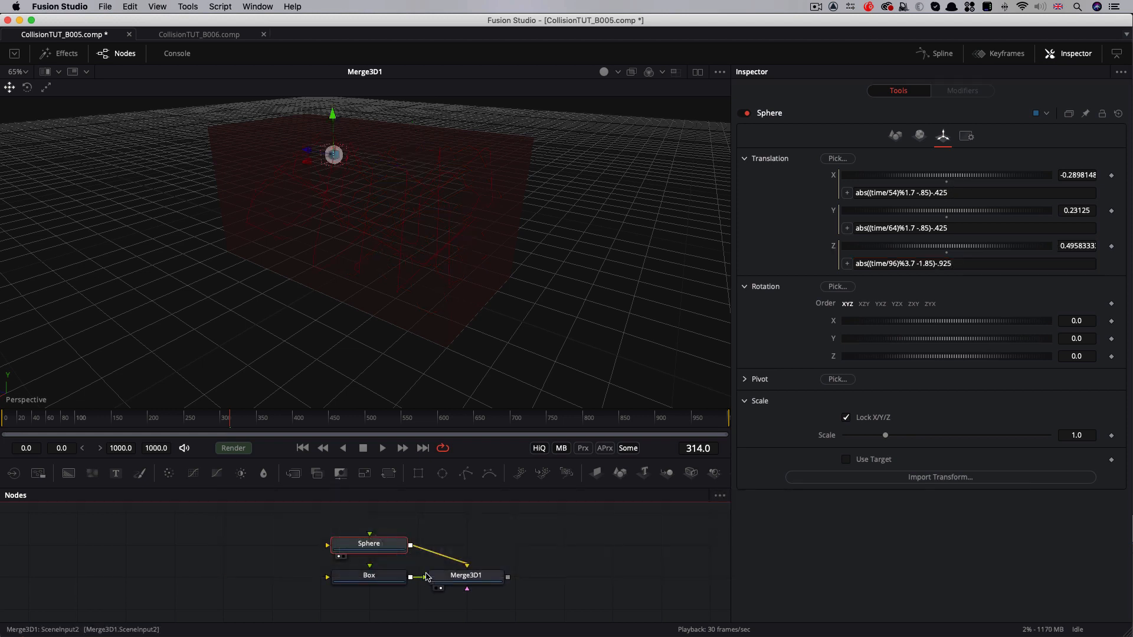
Move the Box and Sphere nodes farther from Merge3D1 and insert a Duplicate 3D node between the Sphere and Merge3D1
{"action": "left_click_drag", "start_coordinate": [391, 582], "coordinate": [342, 583]}
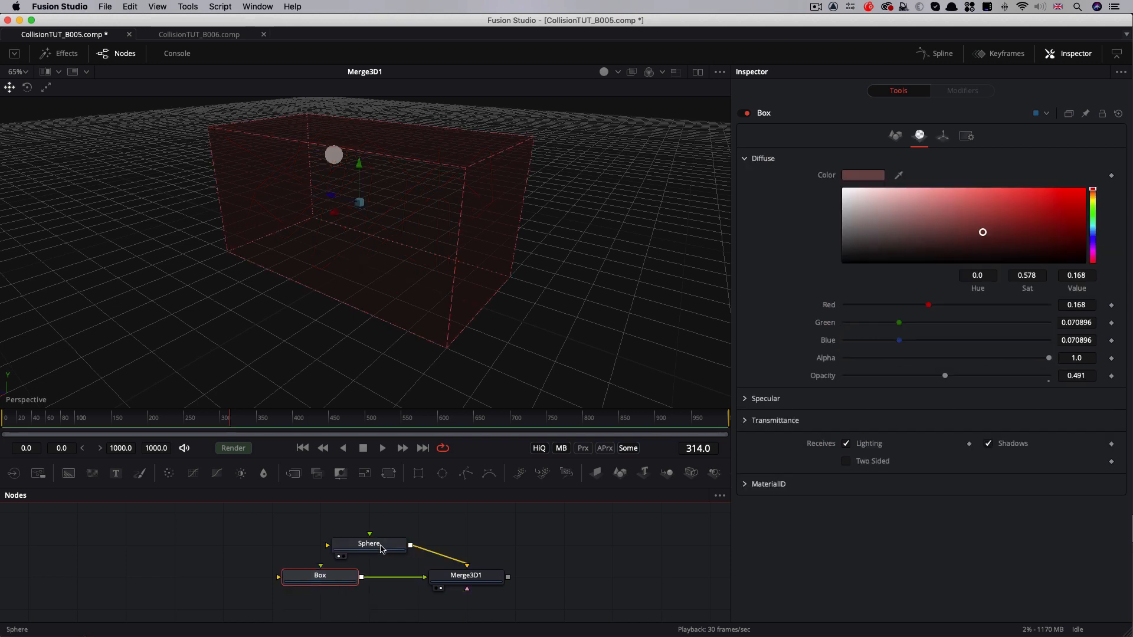
{"action": "left_click_drag", "start_coordinate": [386, 544], "coordinate": [344, 541]}
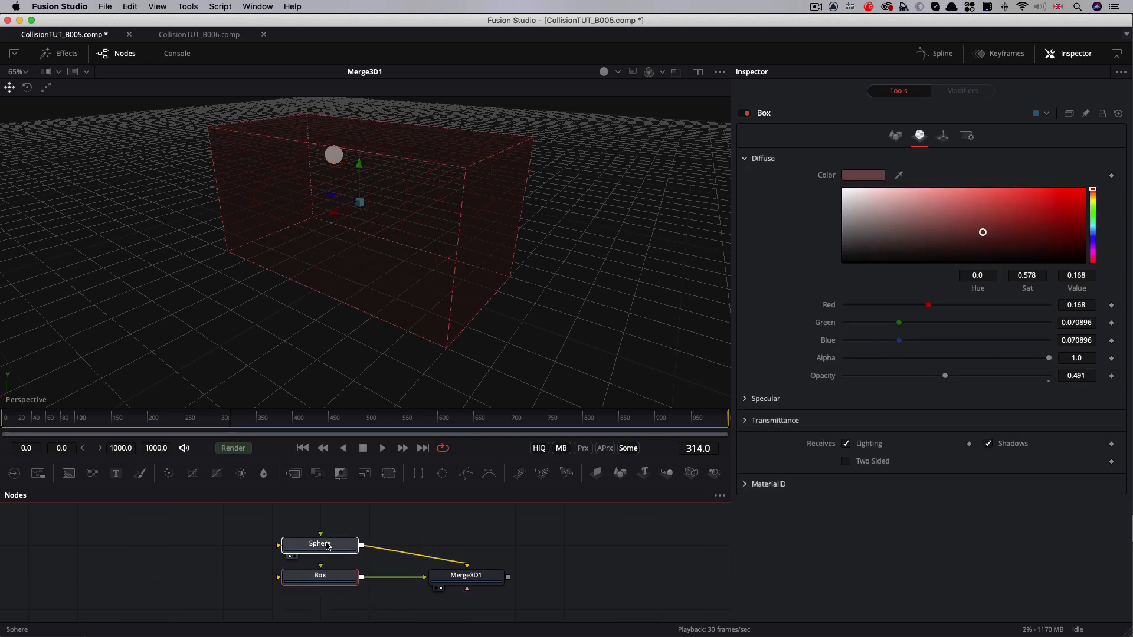
{"action": "left_click", "coordinate": [328, 546]}
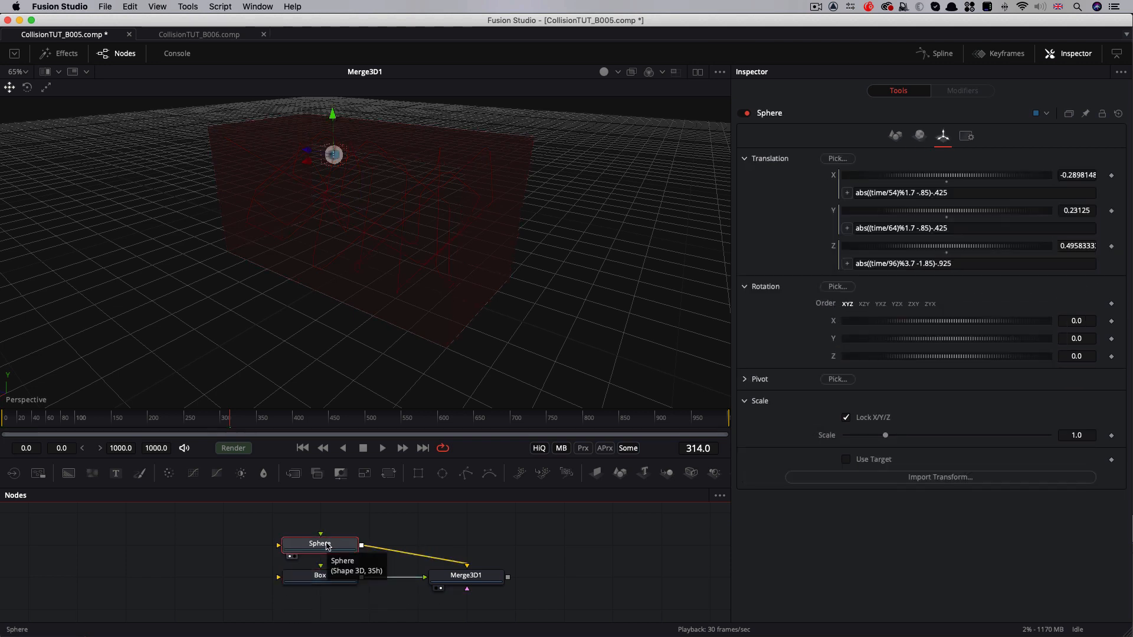
{"action": "key", "text": "shift+space"}
{"action": "type", "text": "du"}
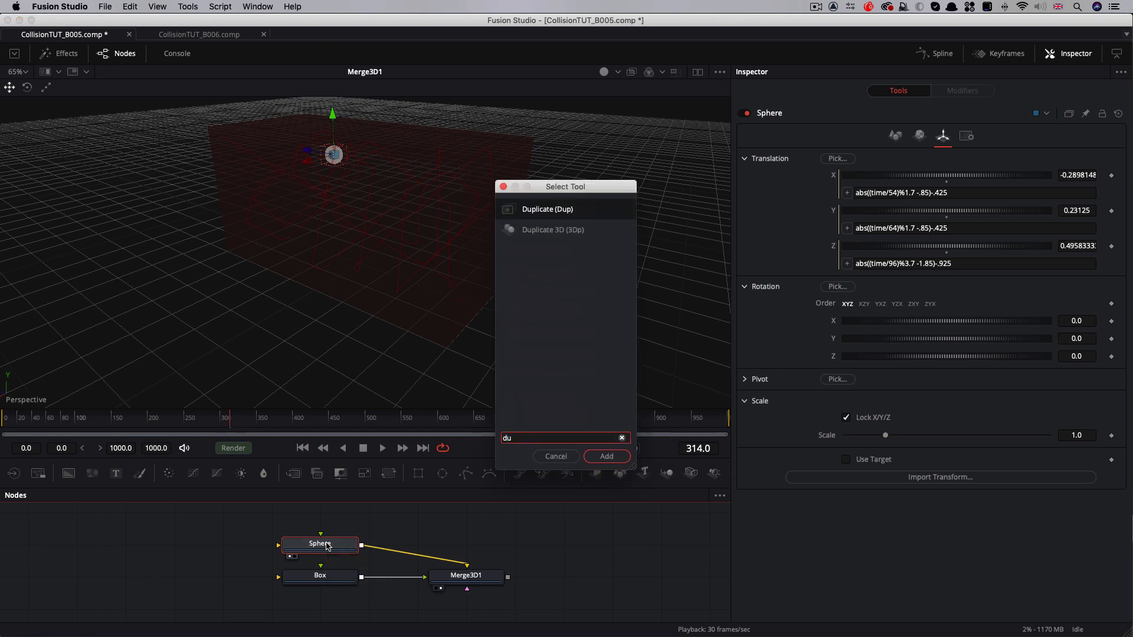
{"action": "key", "text": "Down"}
{"action": "key", "text": "Return"}
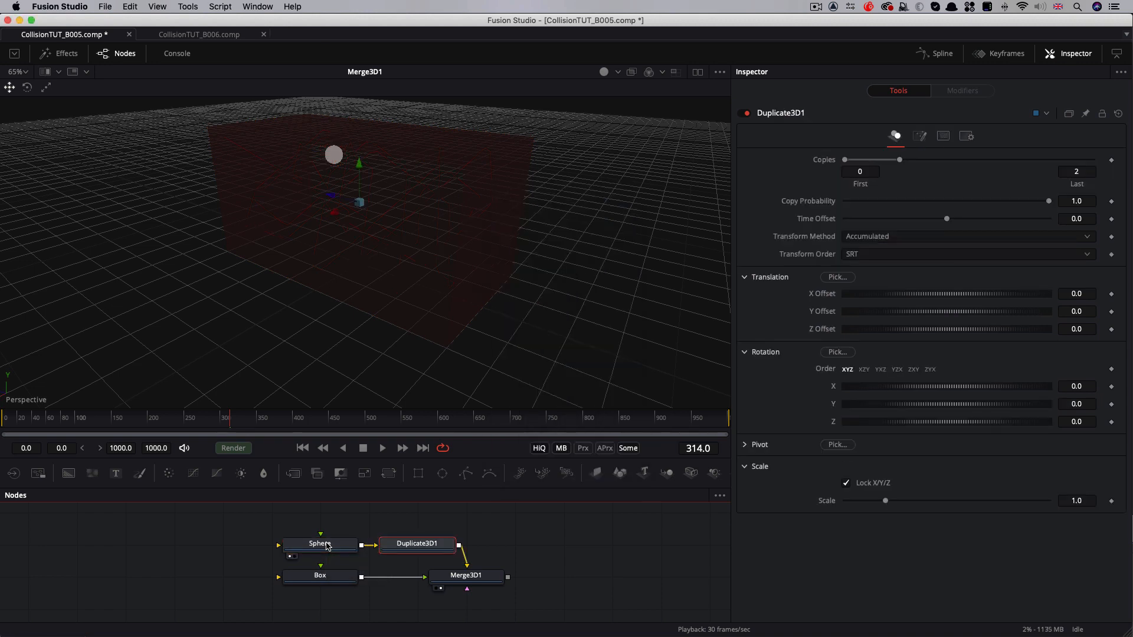
Set the last copy to 3 and the time offset to 27 on Duplicate3D1
{"action": "left_click", "coordinate": [1088, 171]}
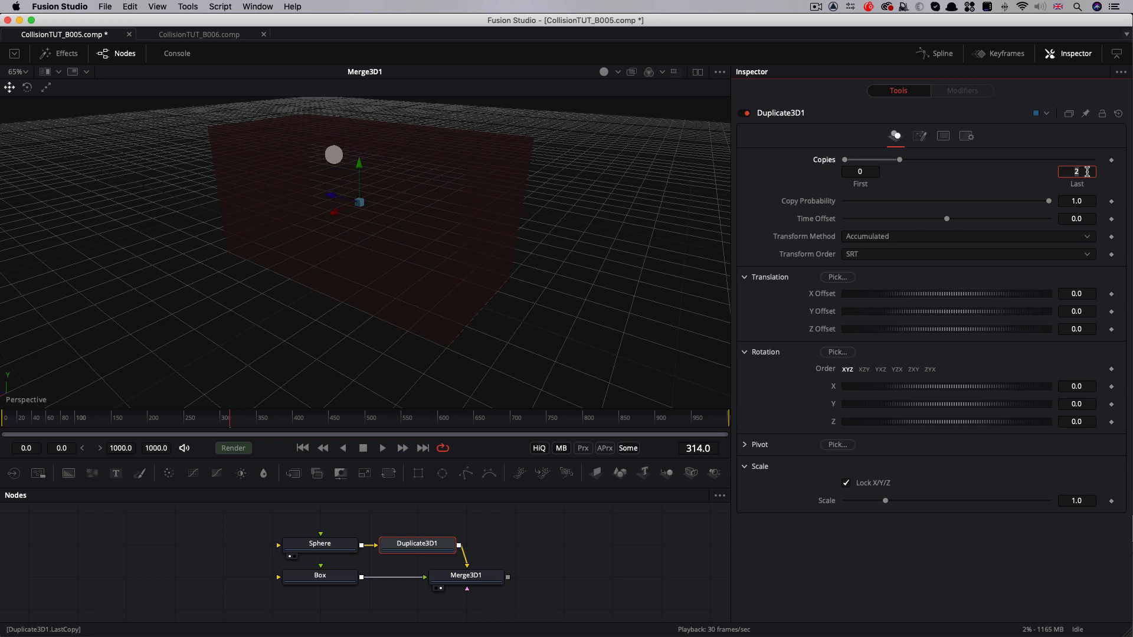
{"action": "type", "text": "3"}
{"action": "key", "text": "Tab"}
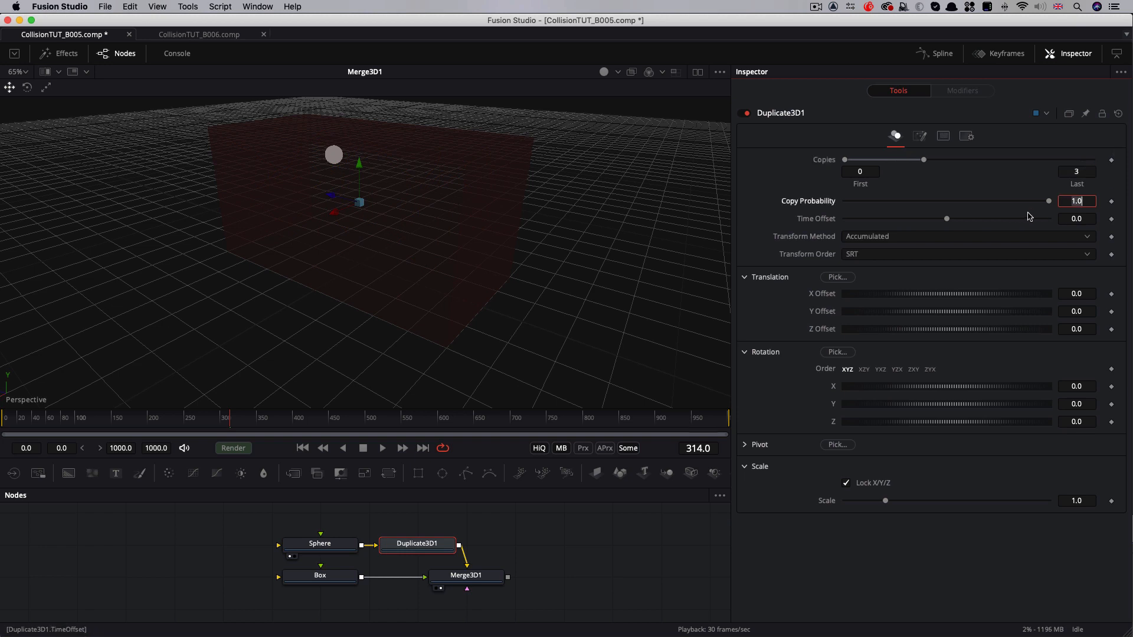
{"action": "left_click", "coordinate": [1090, 219]}
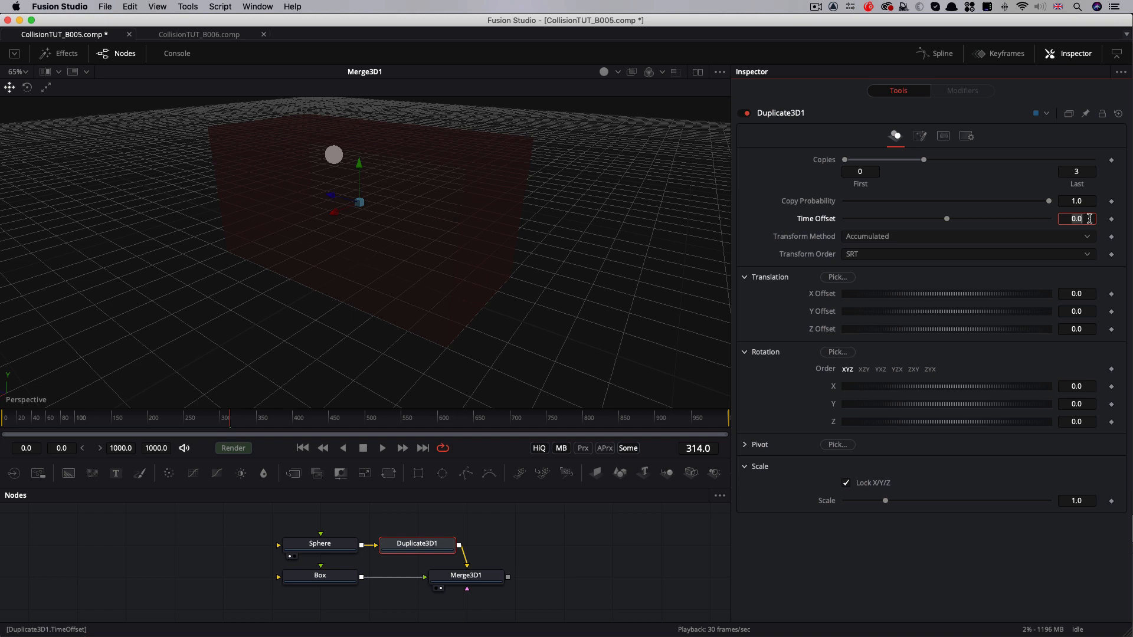
{"action": "type", "text": "27"}
{"action": "key", "text": "Tab"}
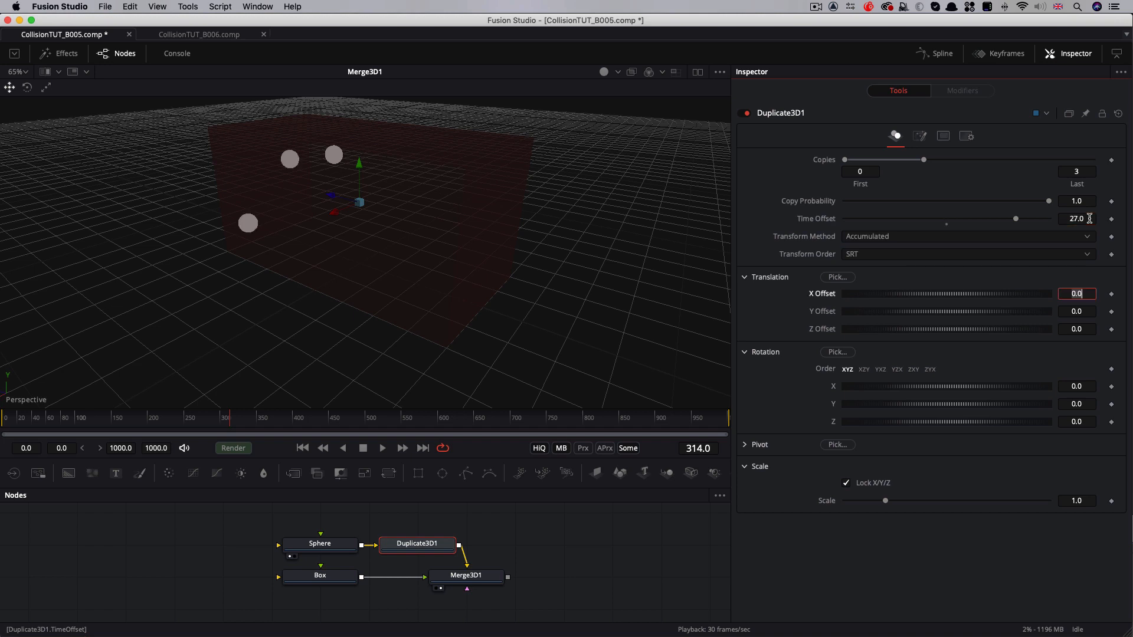
Play the duplicated spheres' animation from the first frame, view it from another angle and stop playback
{"action": "left_click", "coordinate": [304, 450]}
{"action": "left_click", "coordinate": [383, 449]}
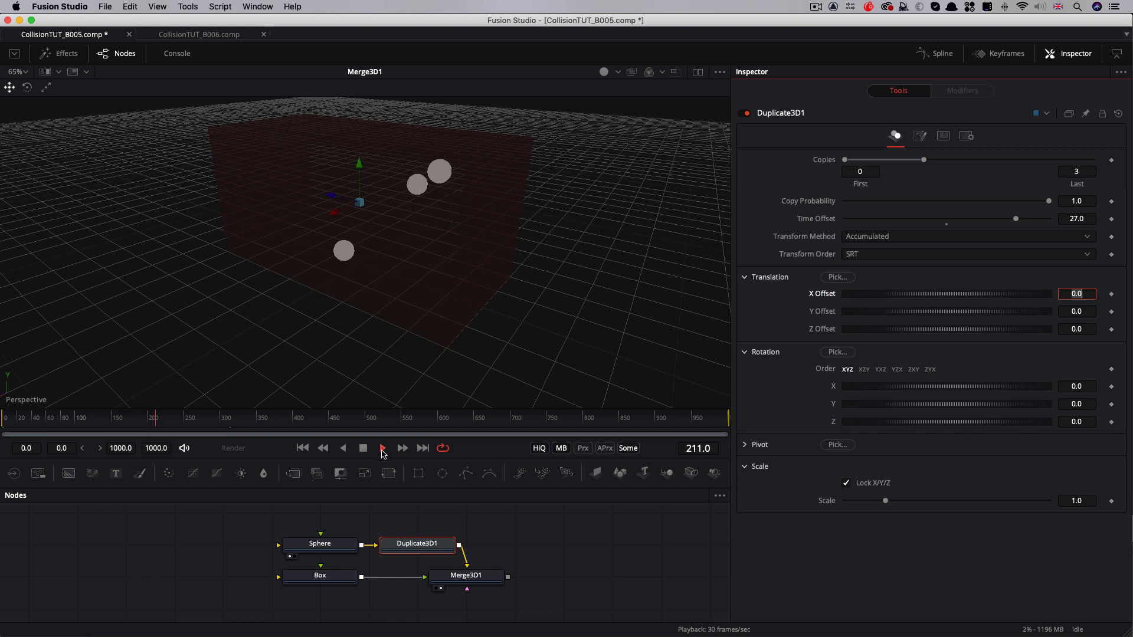
{"action": "left_click_drag", "start_coordinate": [387, 284], "coordinate": [620, 304]}
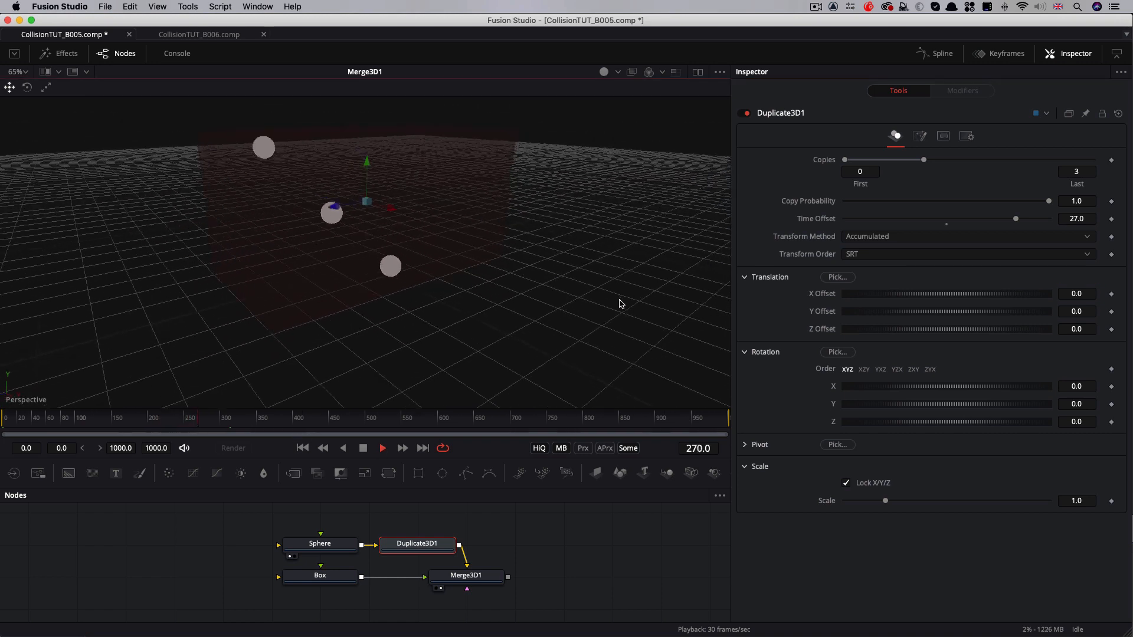
{"action": "key", "text": "space"}
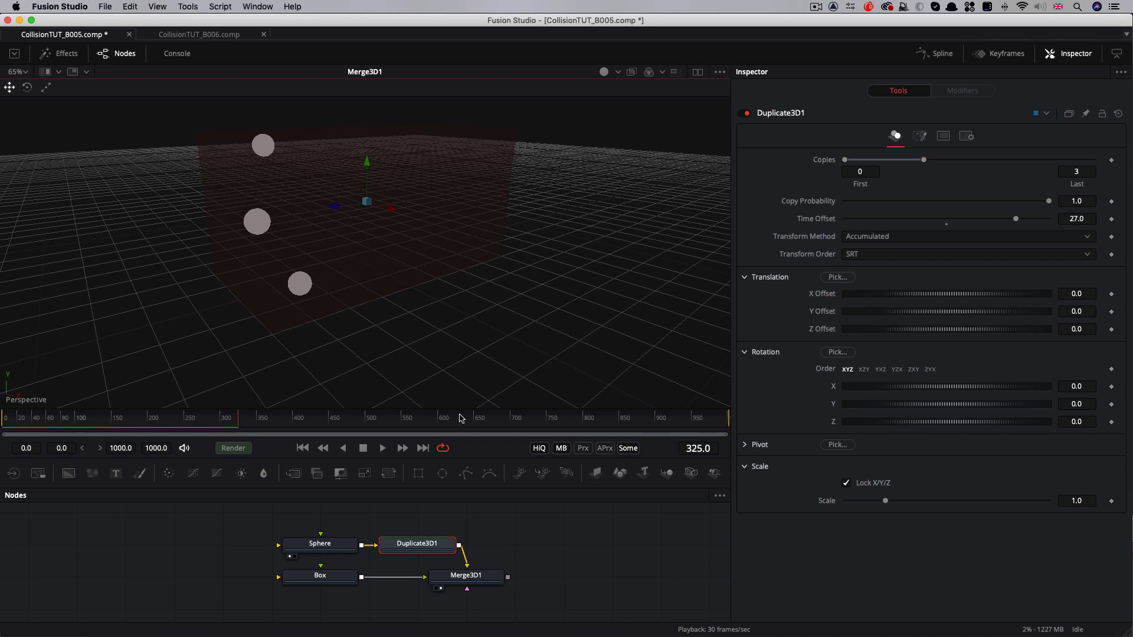
Add a separate Shape 3D node and connect it to Merge3D1
{"action": "left_click_drag", "start_coordinate": [142, 426], "coordinate": [241, 436]}
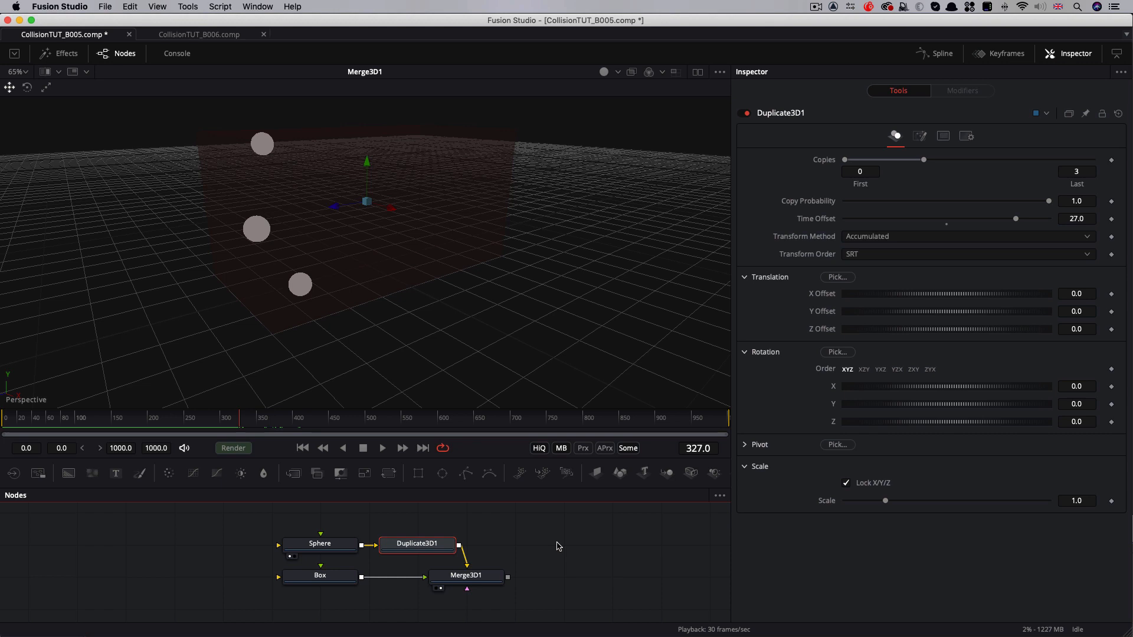
{"action": "key", "text": "shift+space"}
{"action": "type", "text": "3sh"}
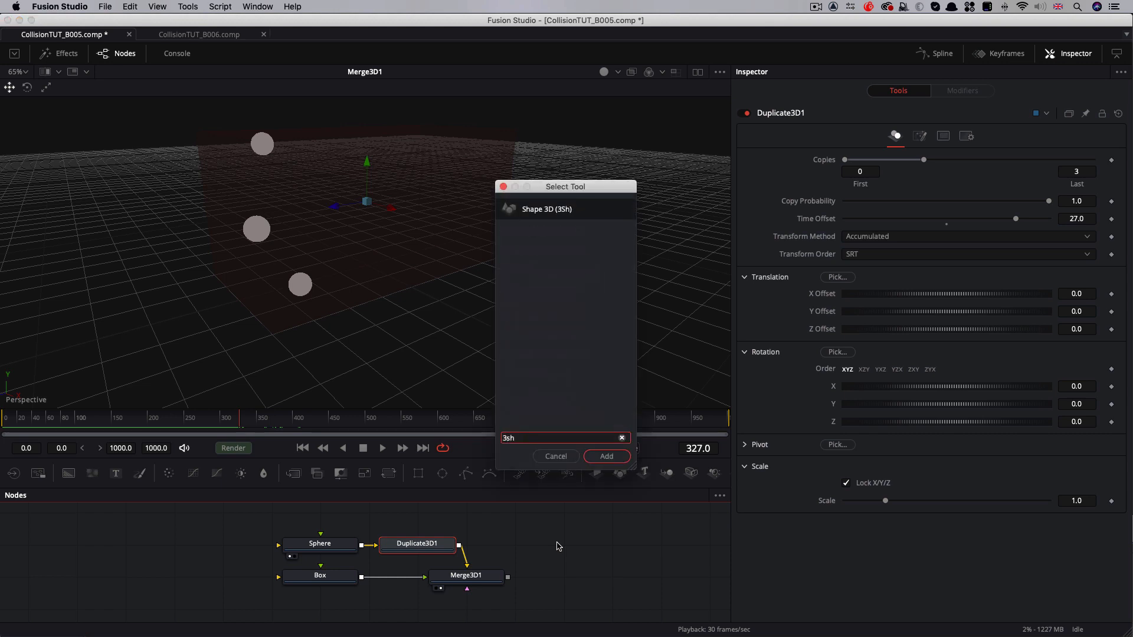
{"action": "key", "text": "Return"}
{"action": "key", "text": "ctrl+z"}
{"action": "left_click_drag", "start_coordinate": [319, 576], "coordinate": [477, 578]}
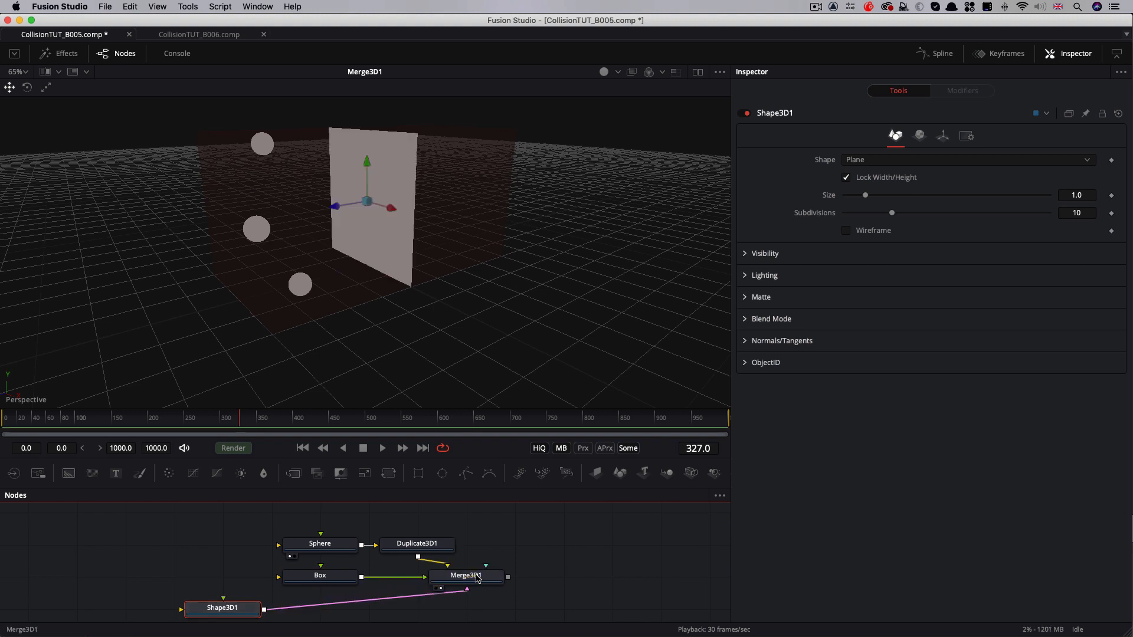
Rotate the Shape3D1 plane -90 on X and set its scale to 40
{"action": "left_click", "coordinate": [943, 136]}
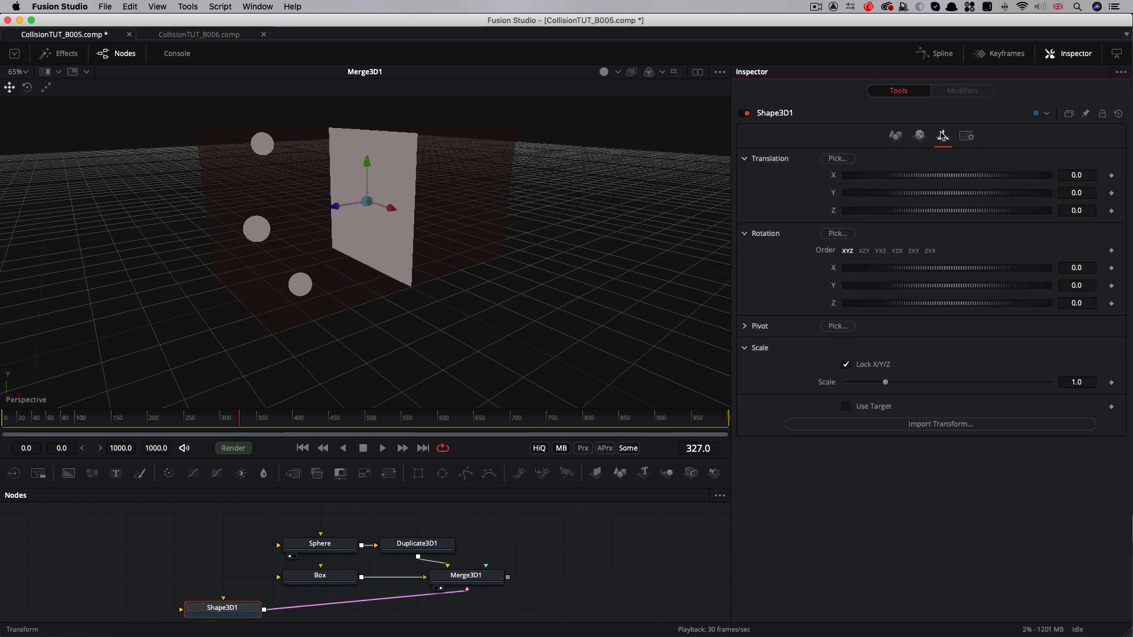
{"action": "left_click", "coordinate": [1089, 268]}
{"action": "type", "text": "-9"}
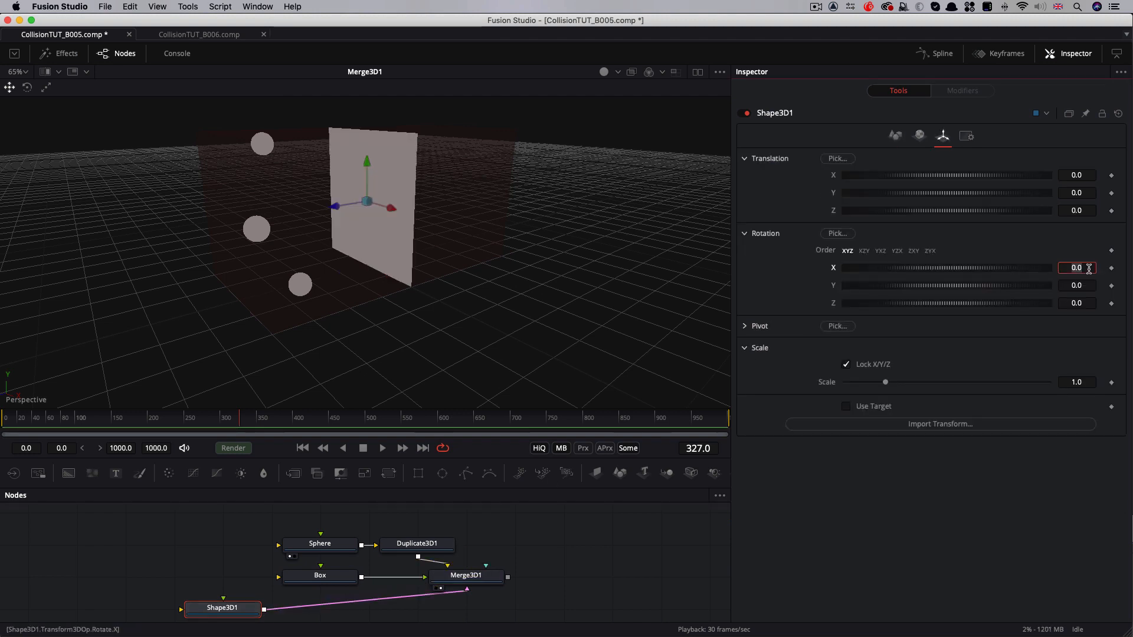
{"action": "type", "text": "0"}
{"action": "key", "text": "Return"}
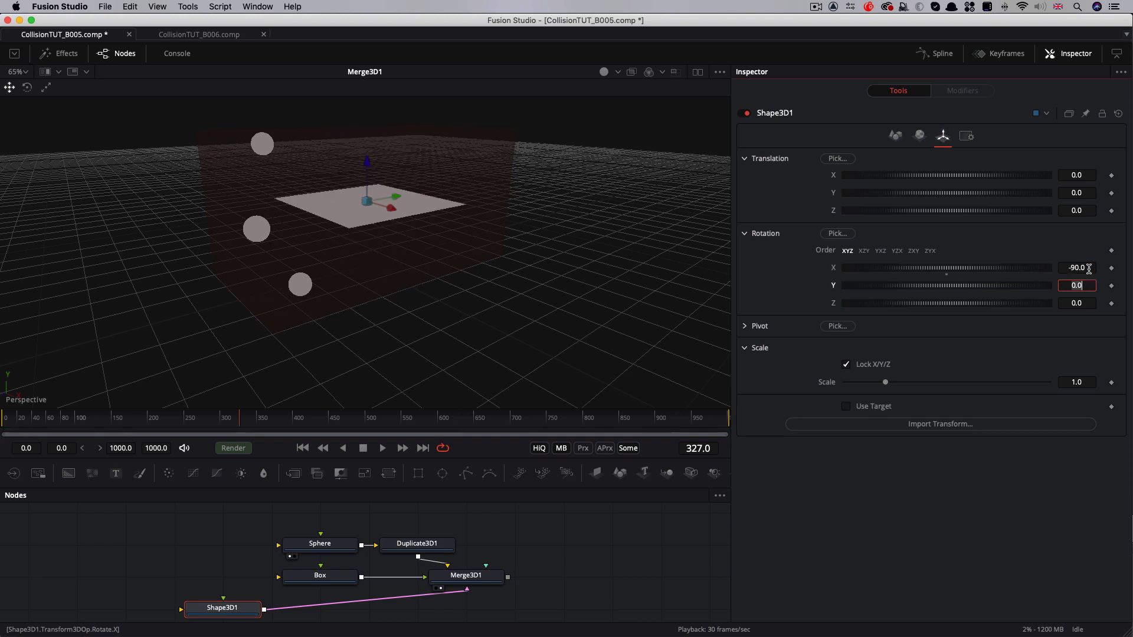
{"action": "left_click", "coordinate": [1091, 381]}
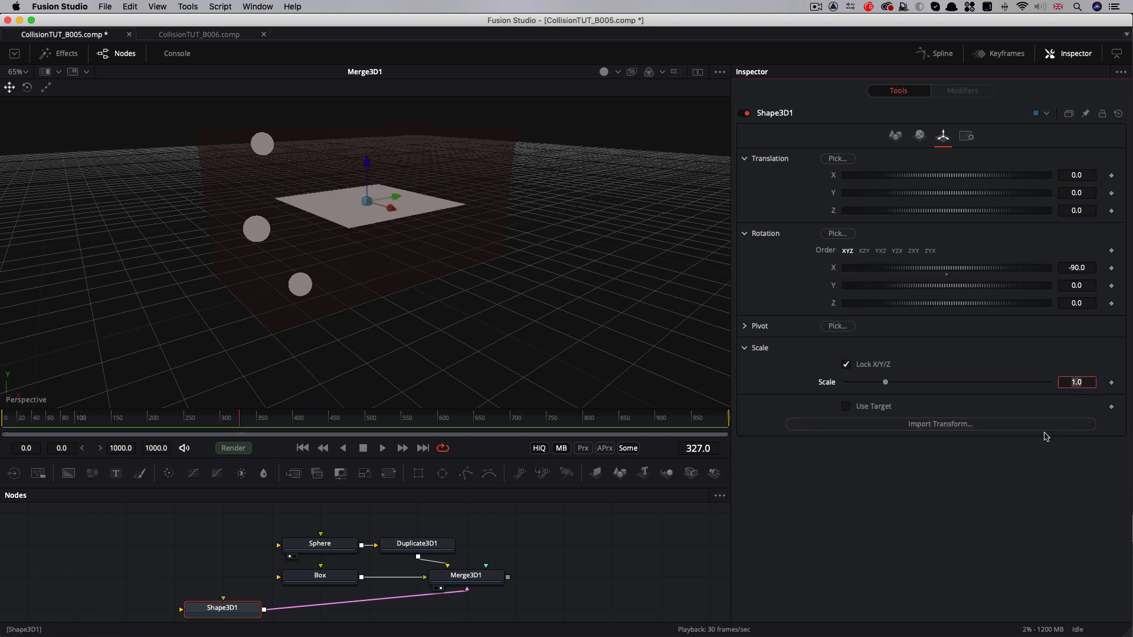
{"action": "type", "text": "40"}
{"action": "key", "text": "Return"}
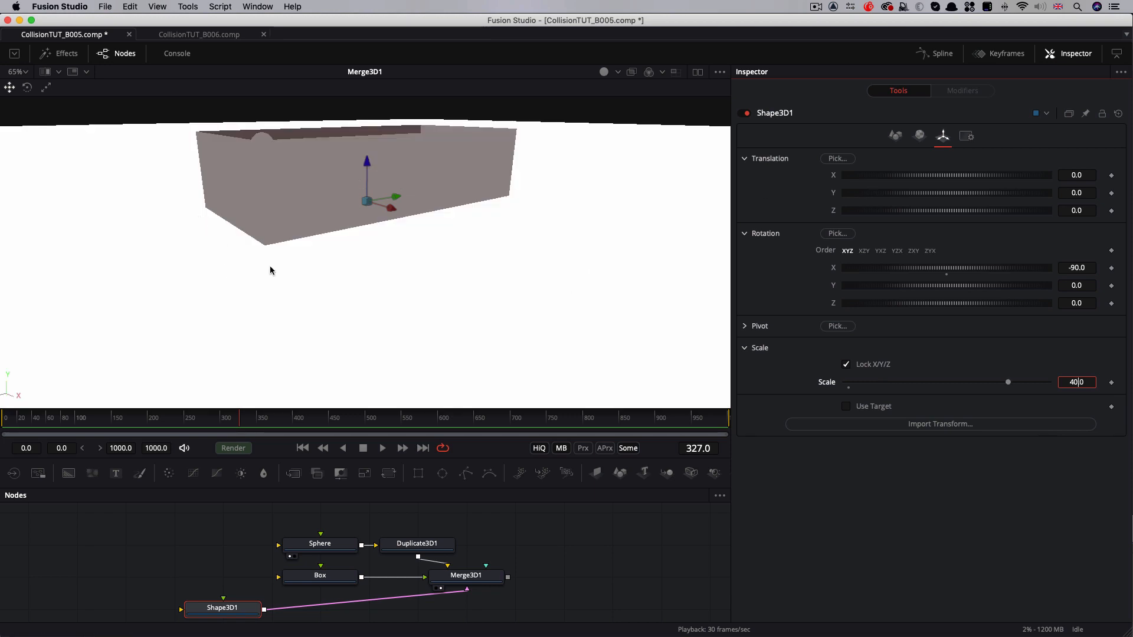
Set the plane's Y translation to -0.5 and look at the scene from the box's short end
{"action": "left_click", "coordinate": [1090, 193]}
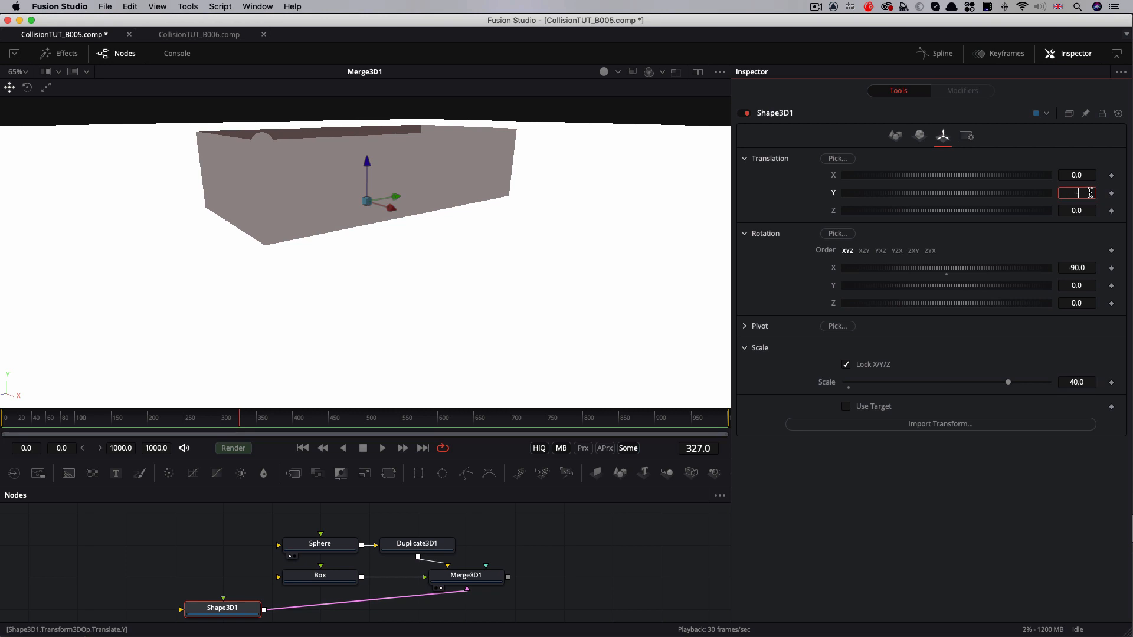
{"action": "key", "text": "Return"}
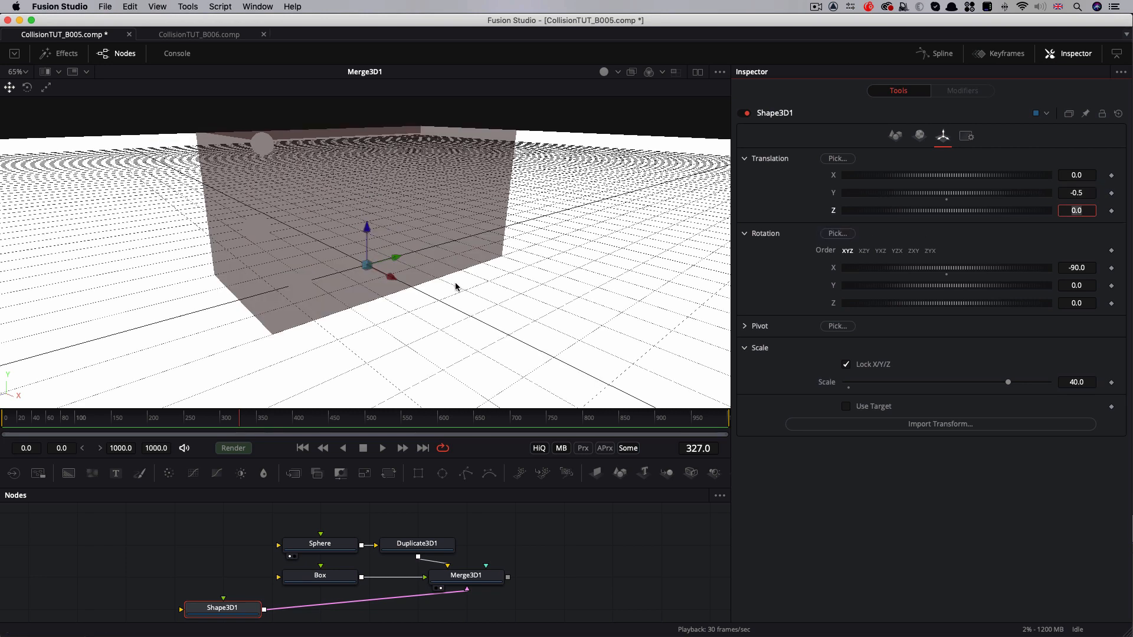
{"action": "left_click_drag", "start_coordinate": [512, 317], "coordinate": [622, 321]}
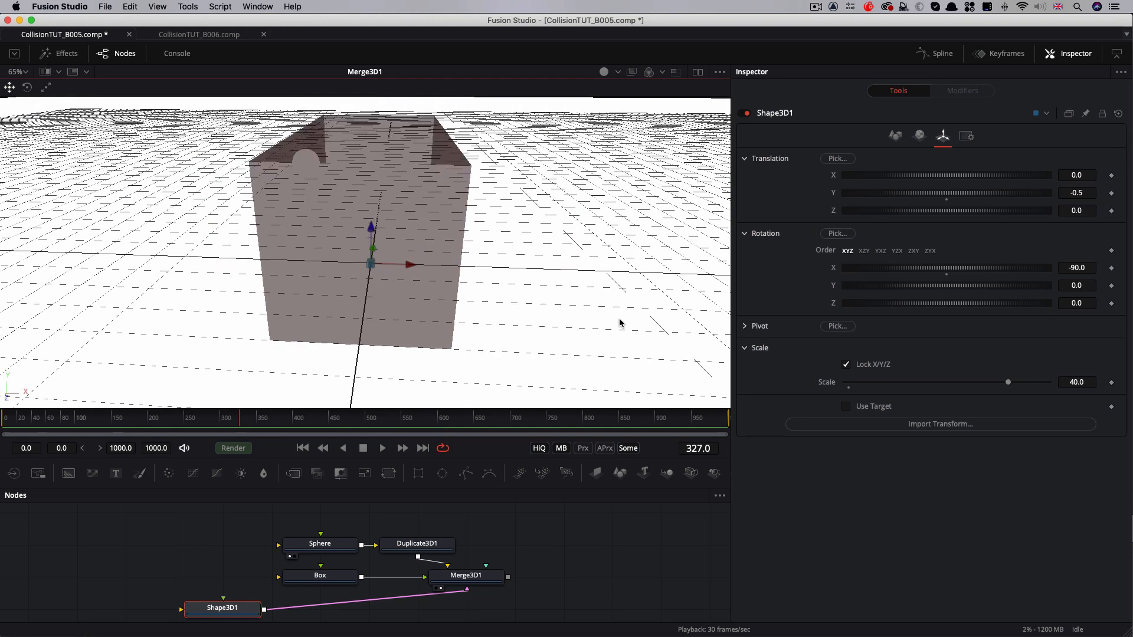
Add a Loader node for 4KFloor.png and show Merge3D2 in the viewer
{"action": "key", "text": "shift+space"}
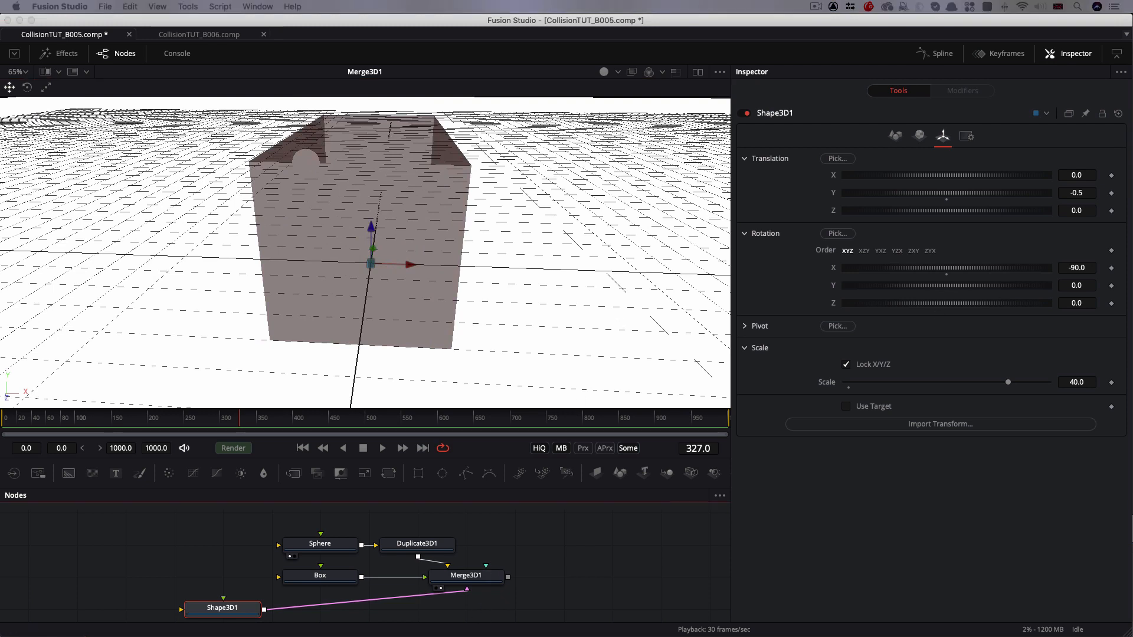
{"action": "key", "text": "Return"}
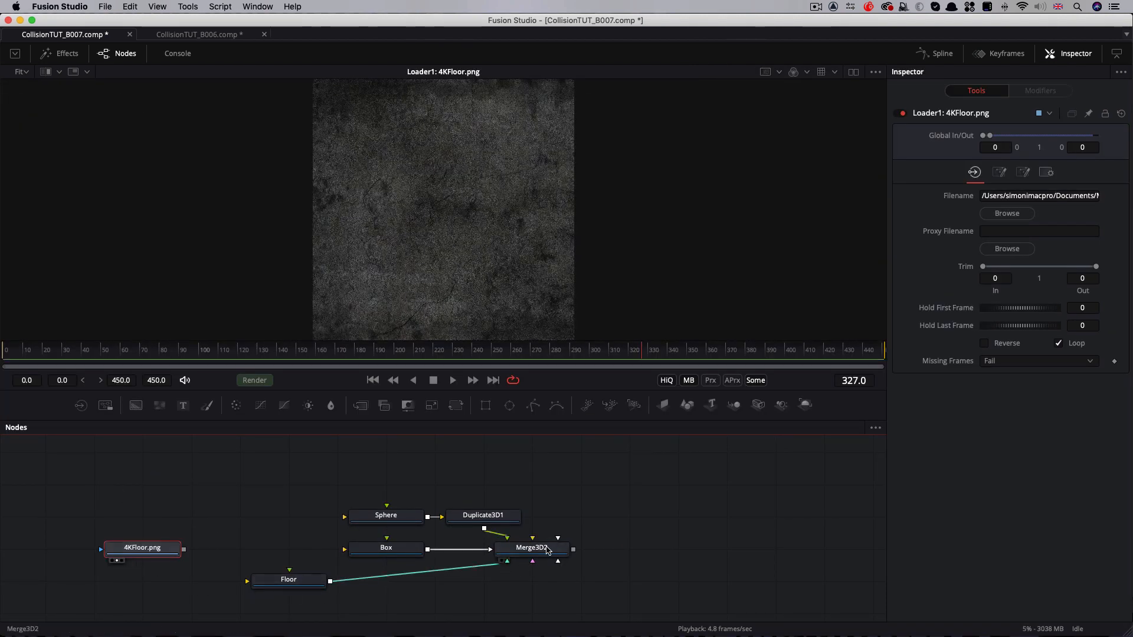
{"action": "left_click_drag", "start_coordinate": [547, 550], "coordinate": [453, 241]}
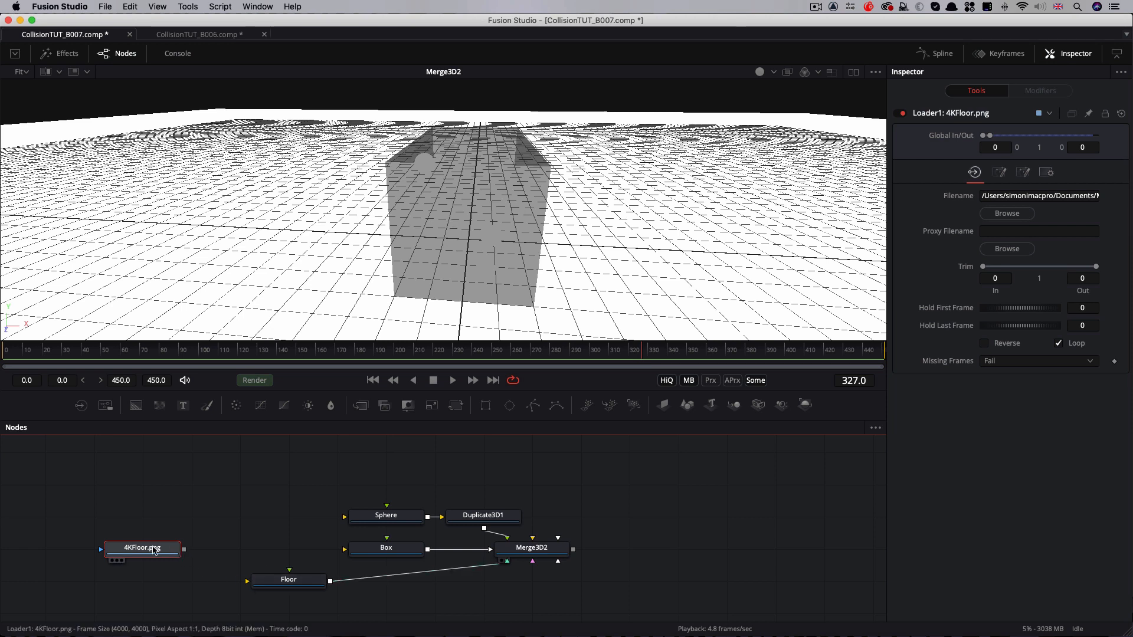
Add a Blinn material node after 4KFloor.png and connect it to the Floor's material input
{"action": "key", "text": "shift+space"}
{"action": "type", "text": "blibn"}
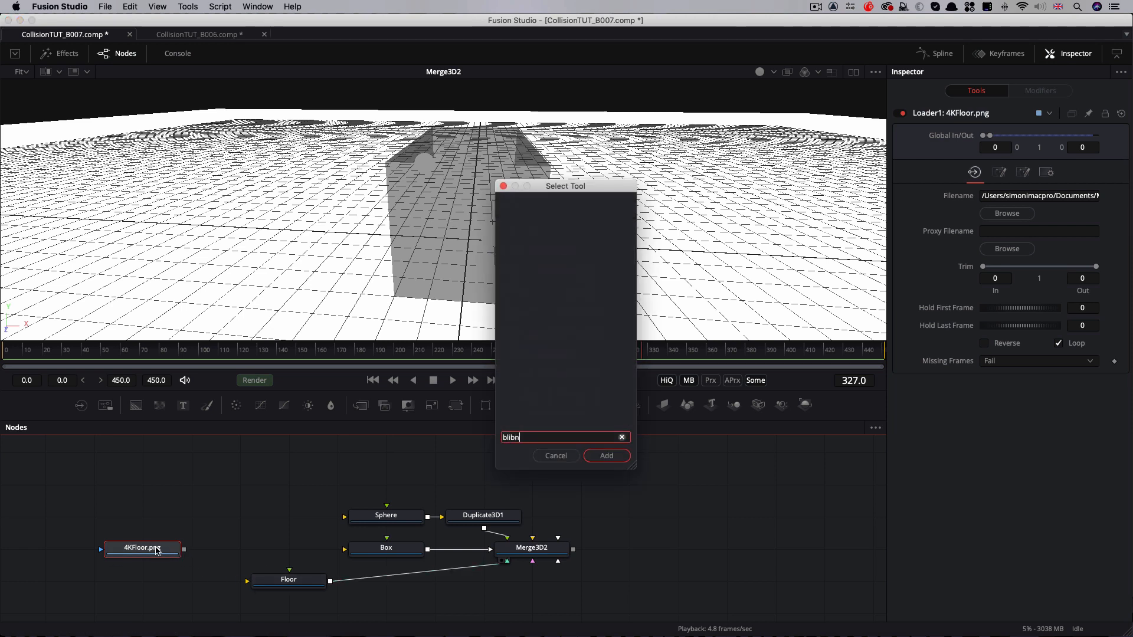
{"action": "key", "text": "BackSpace"}
{"action": "key", "text": "BackSpace"}
{"action": "type", "text": "nn"}
{"action": "key", "text": "Return"}
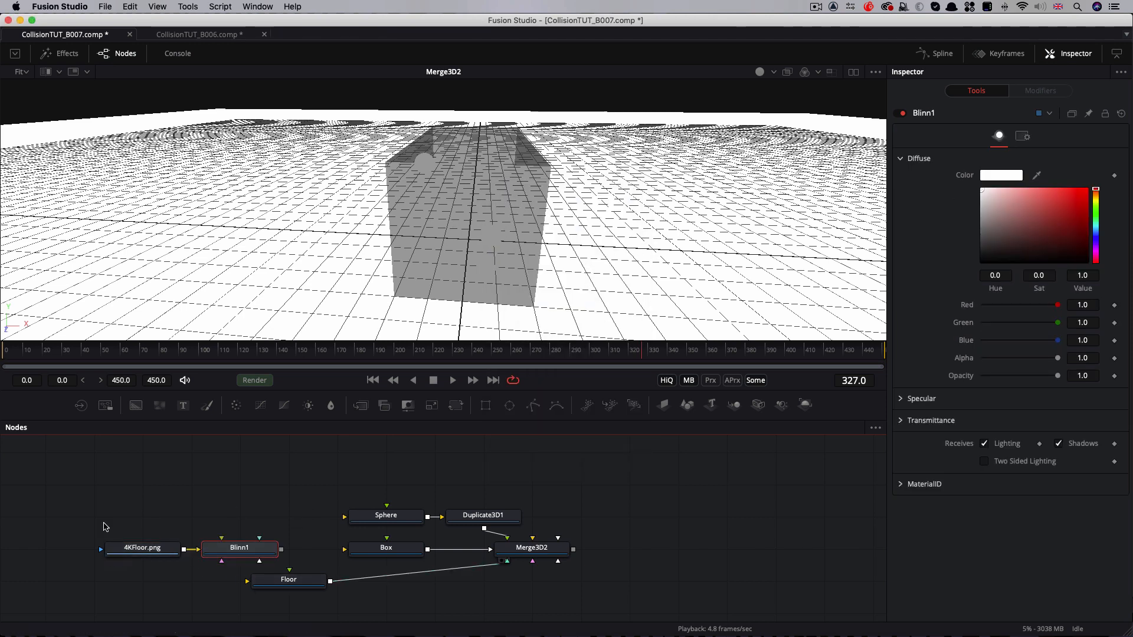
{"action": "left_click_drag", "start_coordinate": [104, 502], "coordinate": [247, 582]}
Bring in a Loader for DirtyGlass.jpg, view its image and attach a Blinn material node to it
{"action": "key", "text": "ctrl+v"}
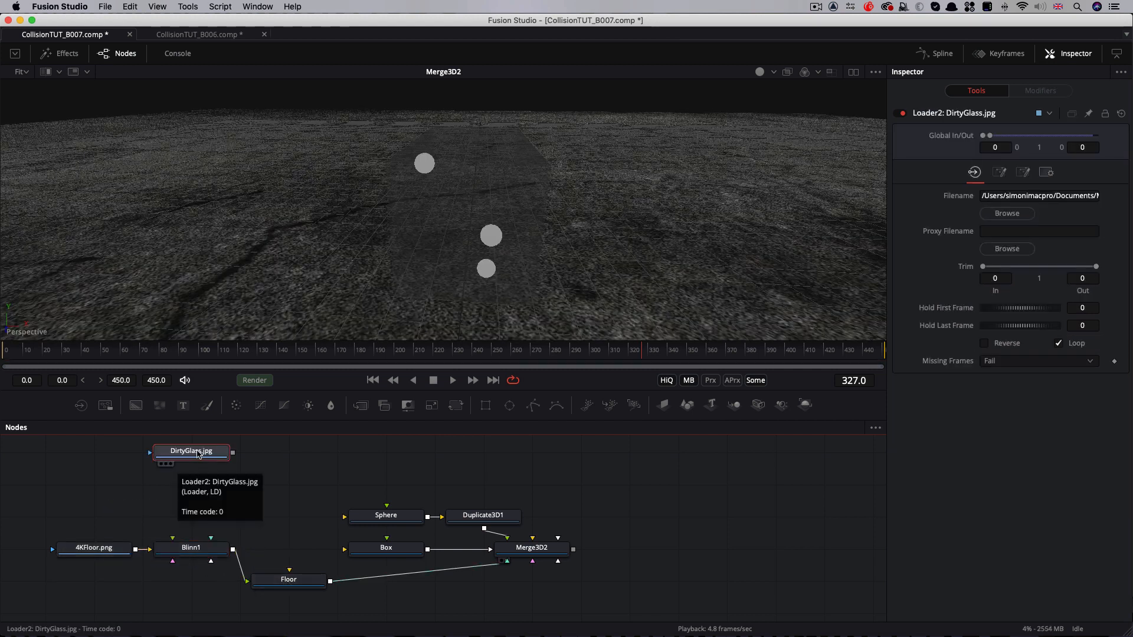
{"action": "left_click_drag", "start_coordinate": [197, 454], "coordinate": [414, 186]}
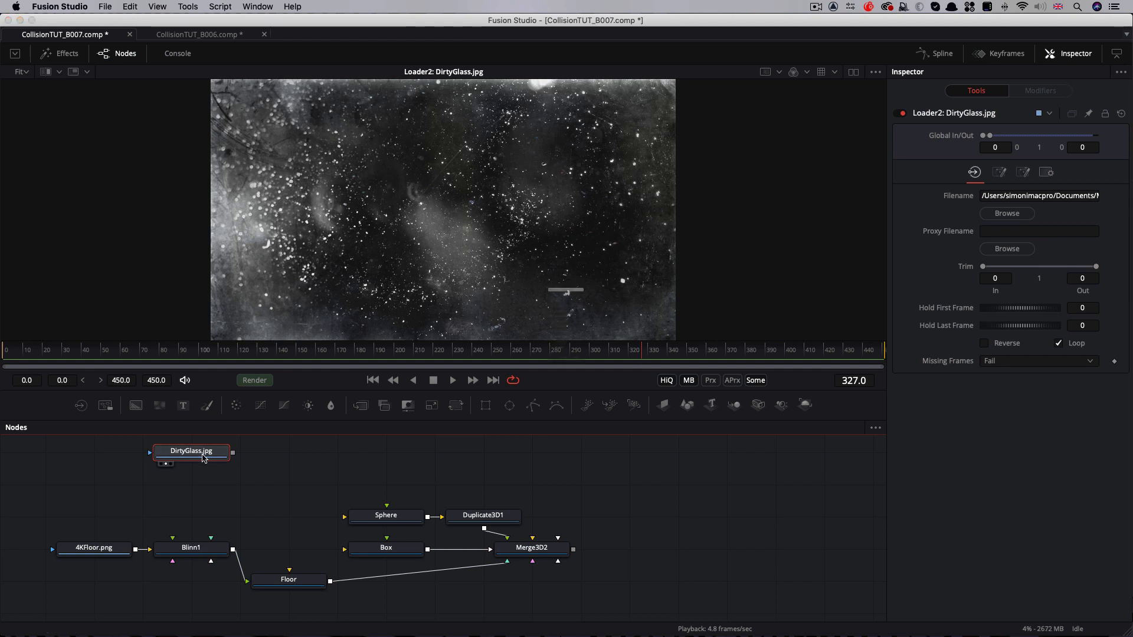
{"action": "key", "text": "shift+space"}
{"action": "type", "text": "blinn"}
{"action": "key", "text": "Return"}
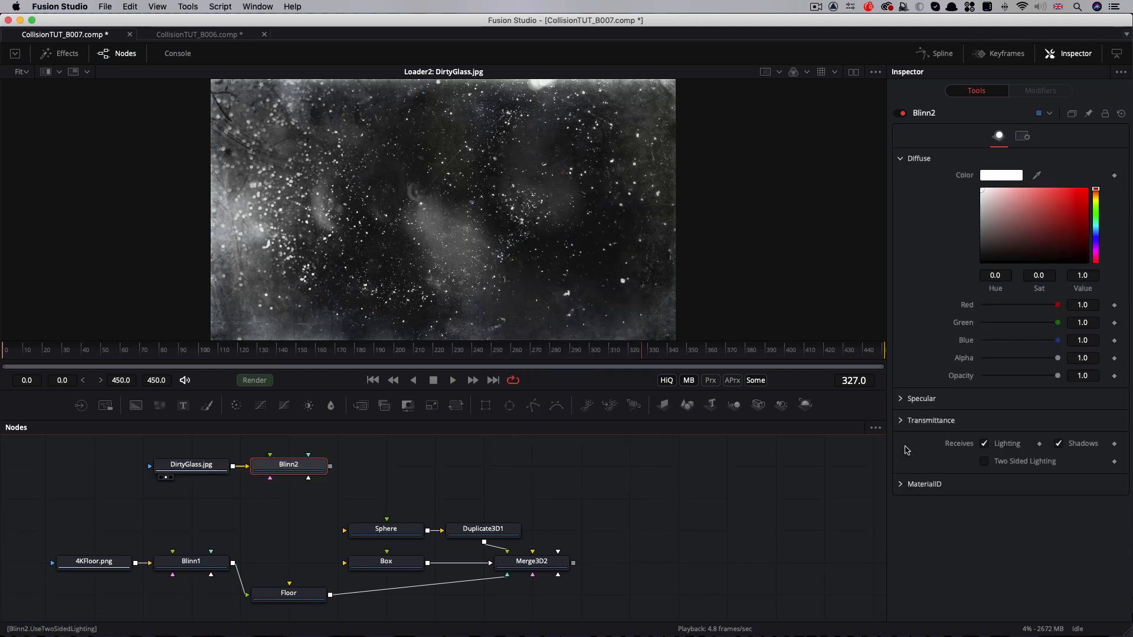
Set Blinn2's opacity to 0.4, connect it to the Box's material input and view Merge3D2
{"action": "left_click", "coordinate": [1089, 376]}
{"action": "type", "text": "0.4"}
{"action": "key", "text": "Tab"}
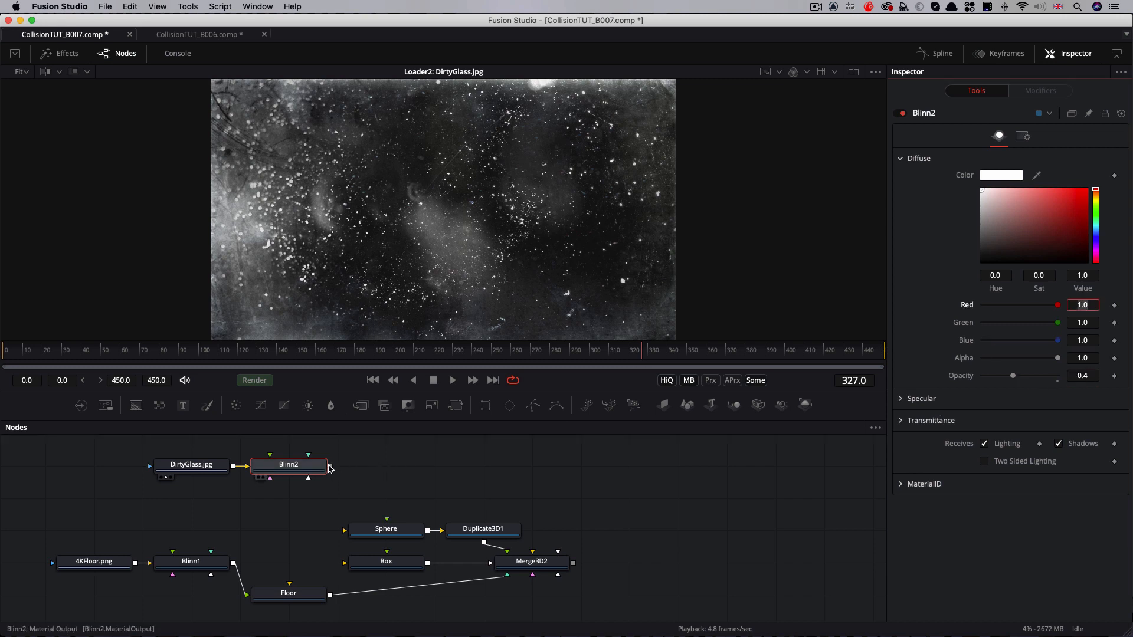
{"action": "left_click_drag", "start_coordinate": [331, 467], "coordinate": [354, 564]}
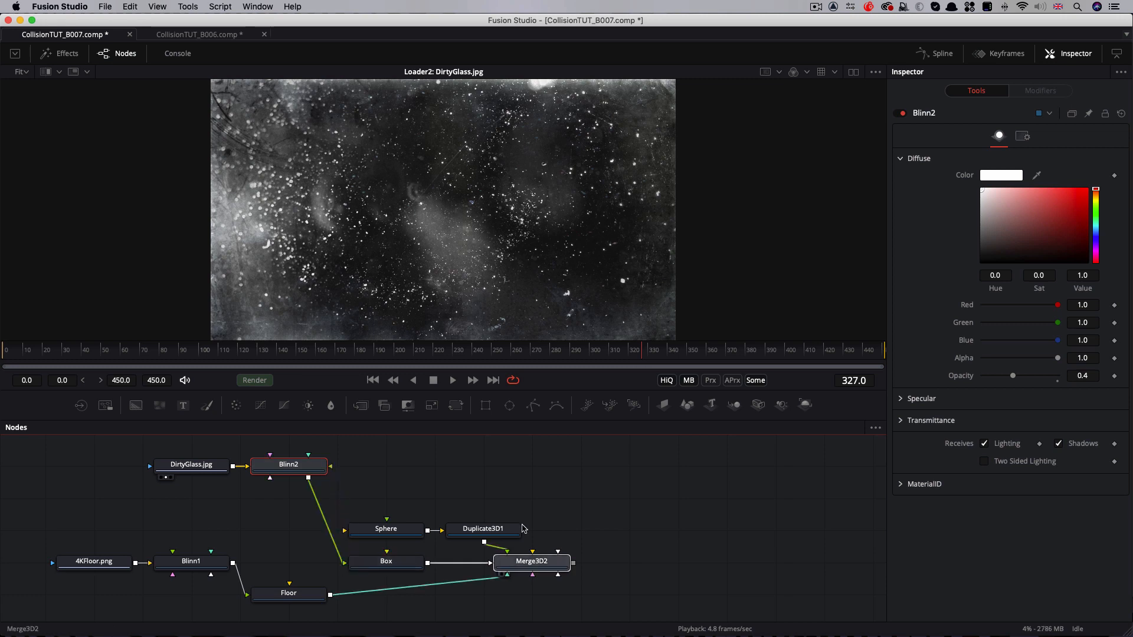
{"action": "left_click_drag", "start_coordinate": [531, 561], "coordinate": [401, 124]}
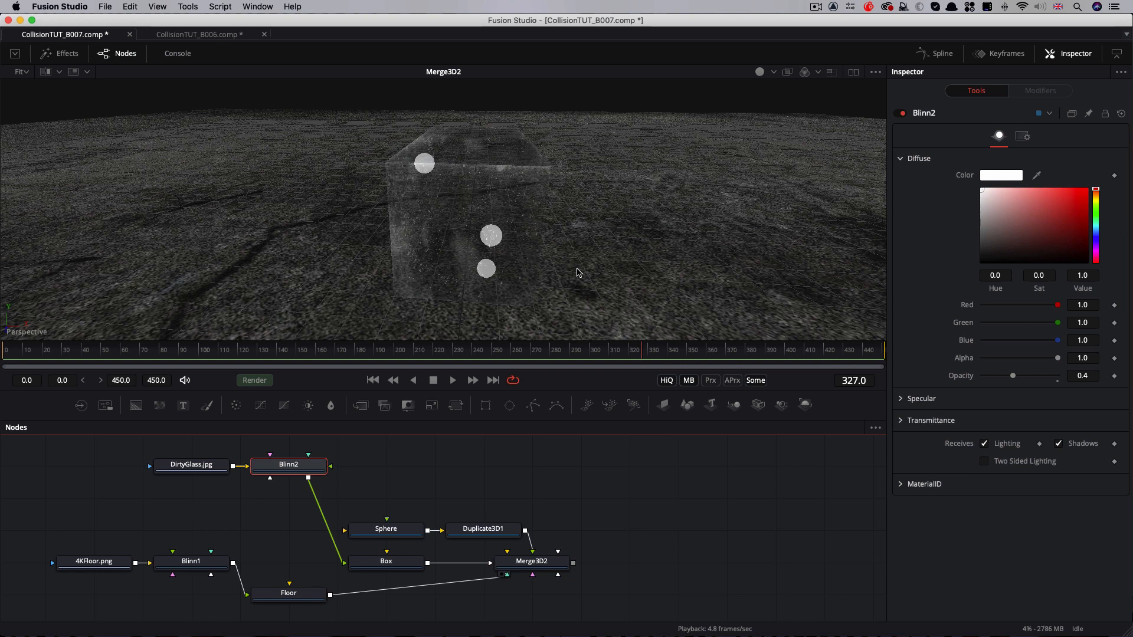
Add a Point Light node and connect it to Merge3D2
{"action": "left_click", "coordinate": [651, 538]}
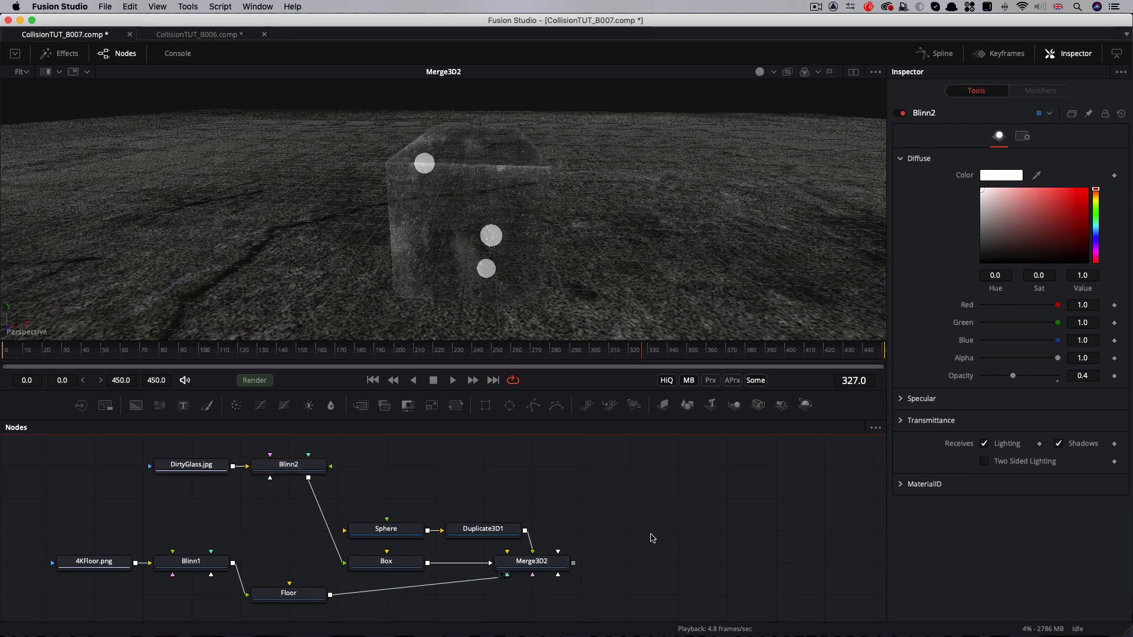
{"action": "key", "text": "shift+space"}
{"action": "type", "text": "3pl"}
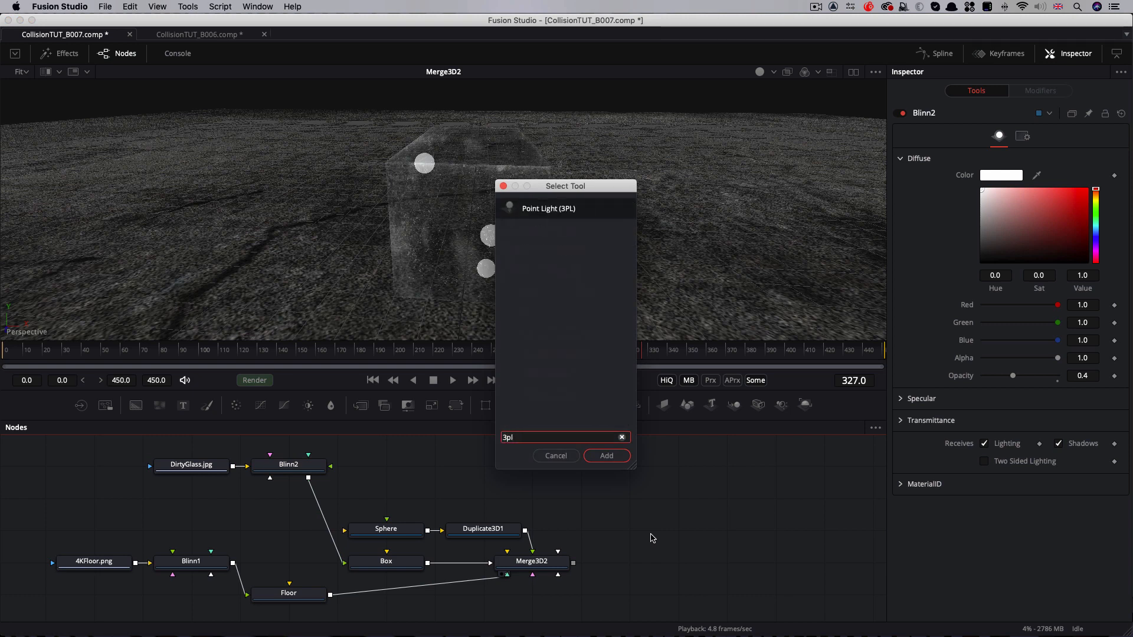
{"action": "key", "text": "Return"}
{"action": "left_click_drag", "start_coordinate": [649, 534], "coordinate": [539, 566]}
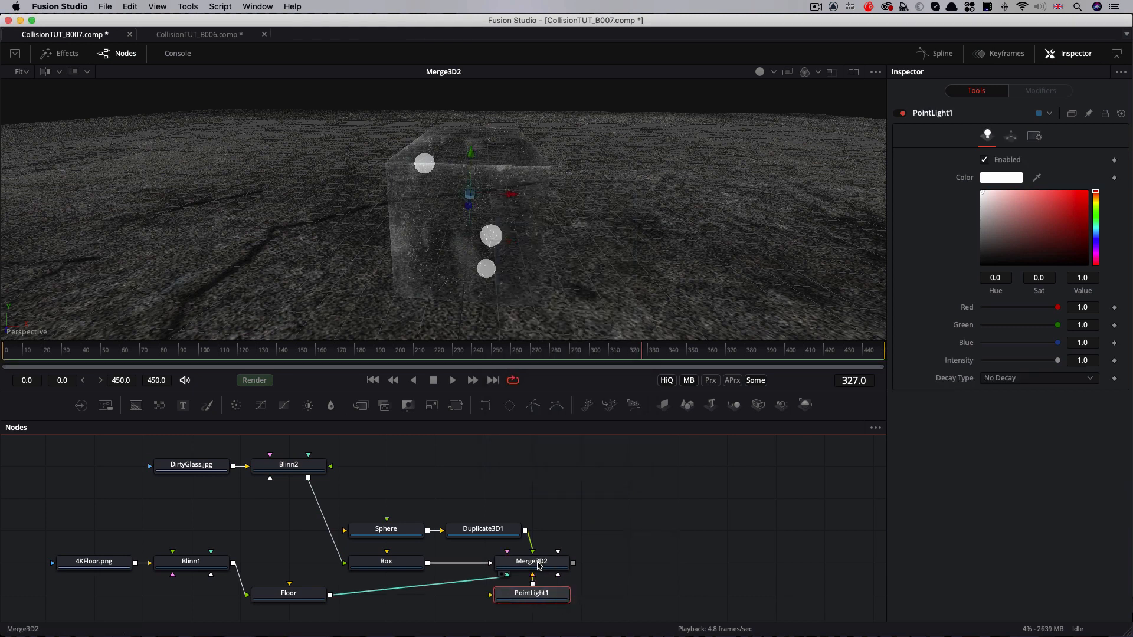
Enable lighting in the 3D viewer's options
{"action": "right_click", "coordinate": [627, 173]}
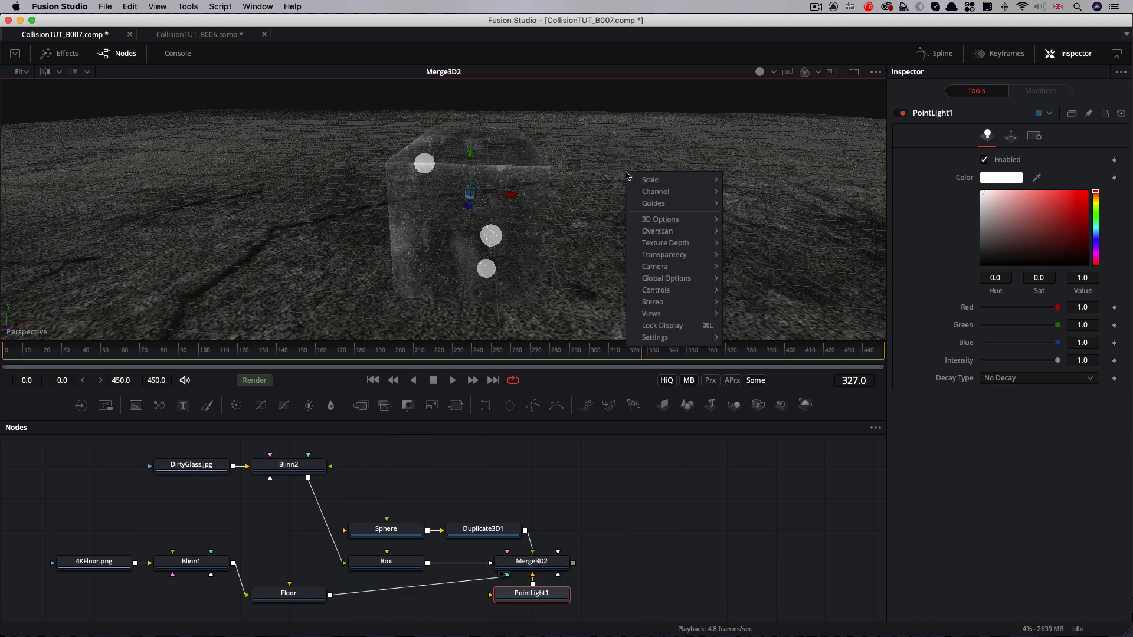
{"action": "mouse_move", "coordinate": [655, 219]}
{"action": "left_click", "coordinate": [773, 265]}
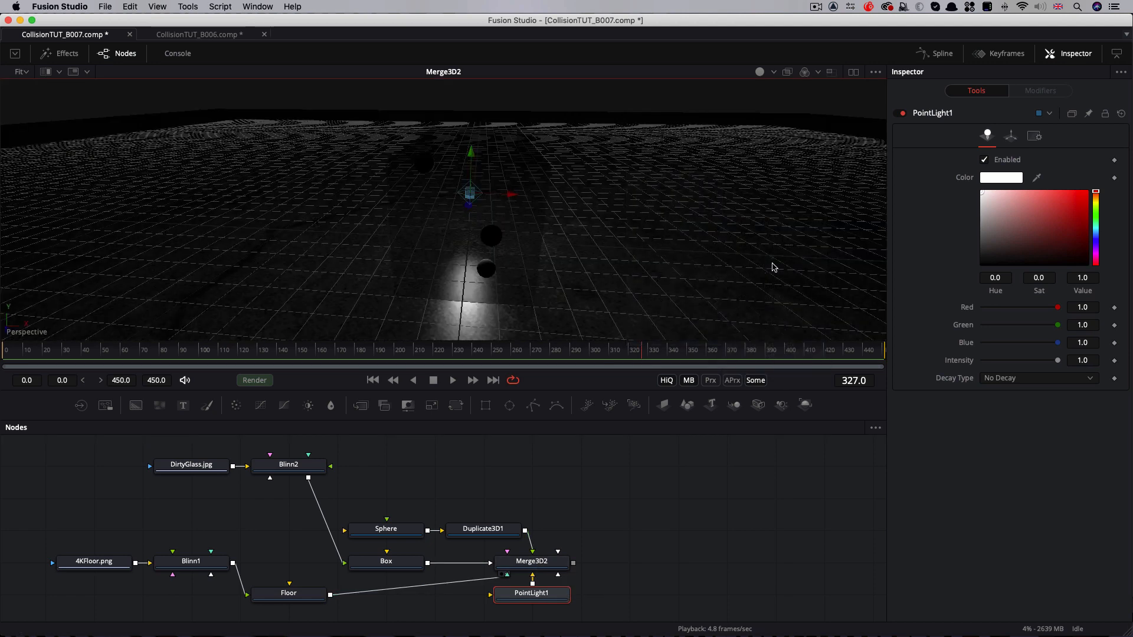
Set PointLight1's translation to X 1, Y 1.5 and Z 1.5
{"action": "left_click", "coordinate": [1010, 136]}
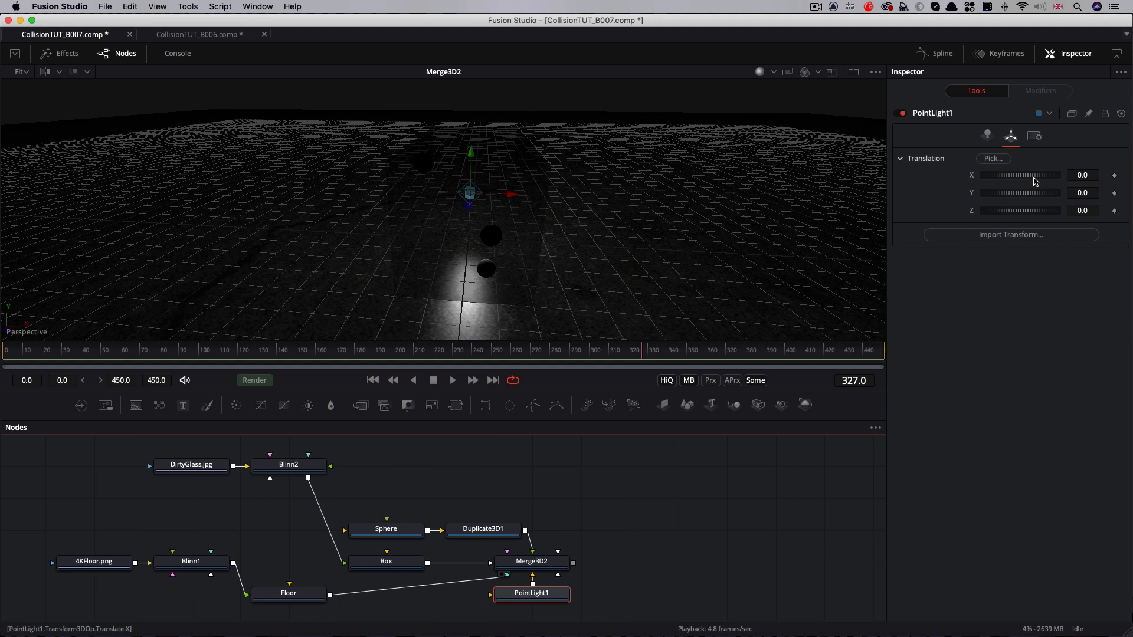
{"action": "left_click", "coordinate": [1091, 174]}
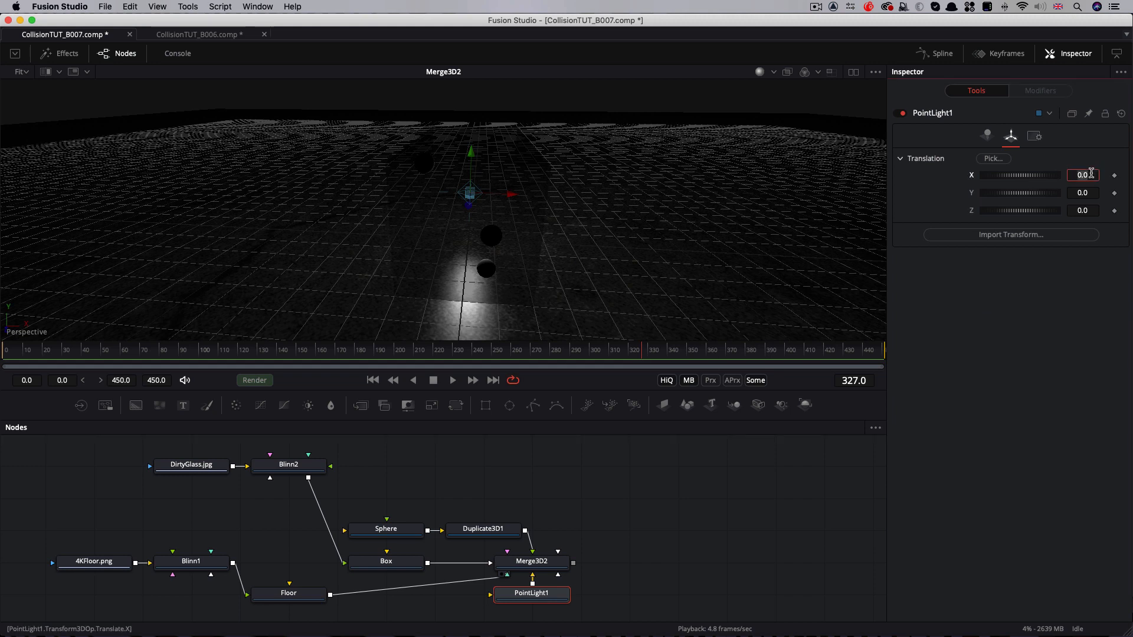
{"action": "type", "text": "1"}
{"action": "key", "text": "Tab"}
{"action": "type", "text": "1."}
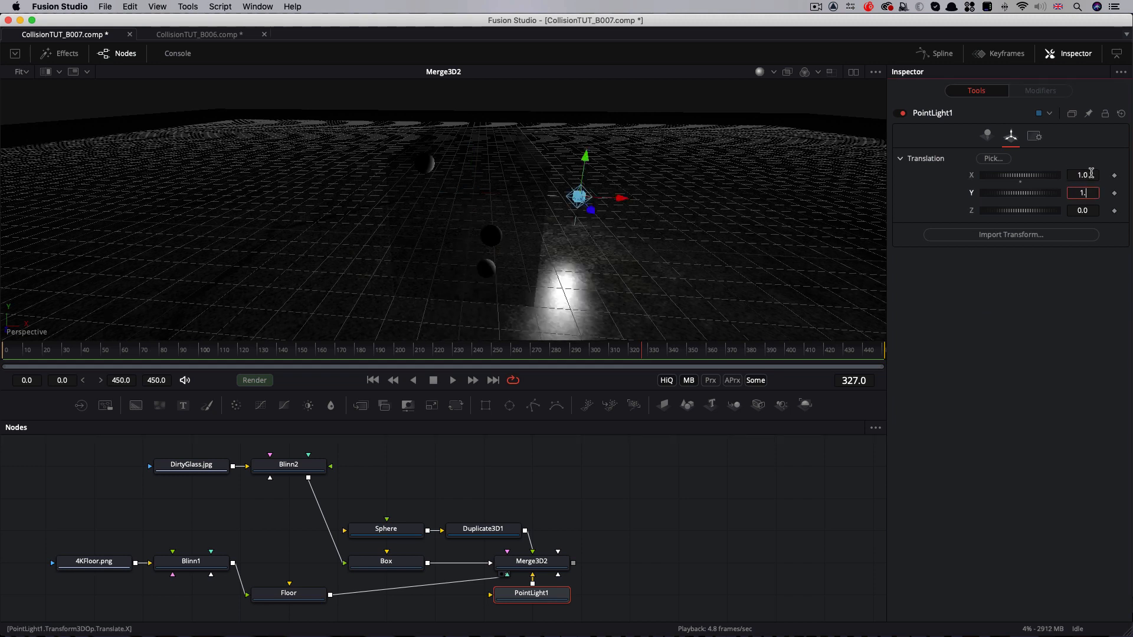
{"action": "type", "text": "5"}
{"action": "key", "text": "Tab"}
{"action": "type", "text": "1."}
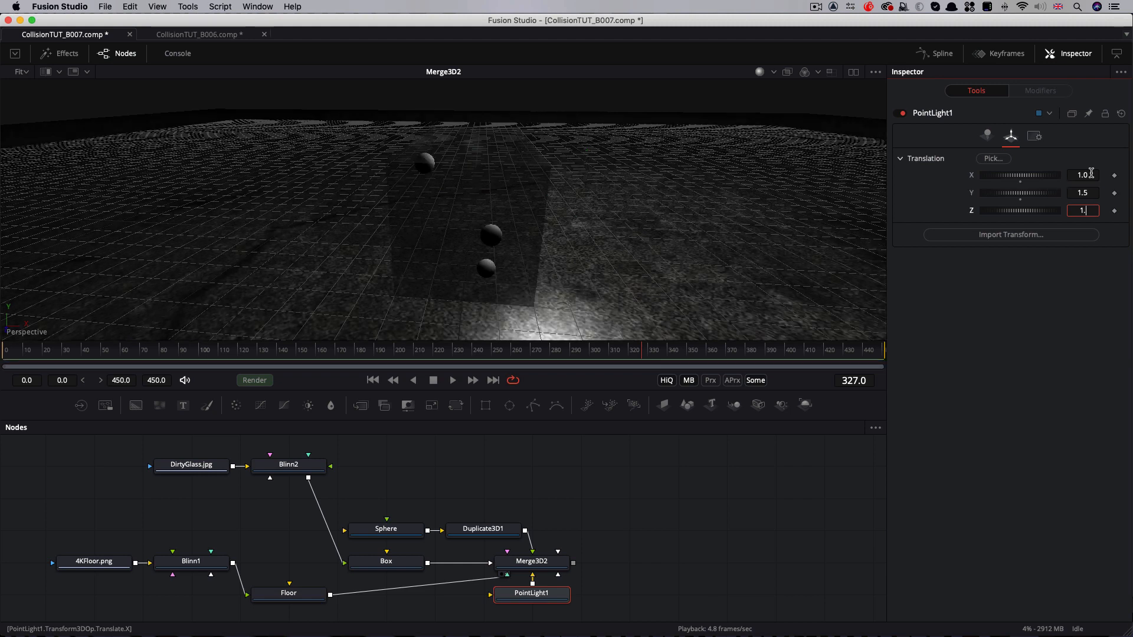
{"action": "type", "text": "5"}
{"action": "key", "text": "Tab"}
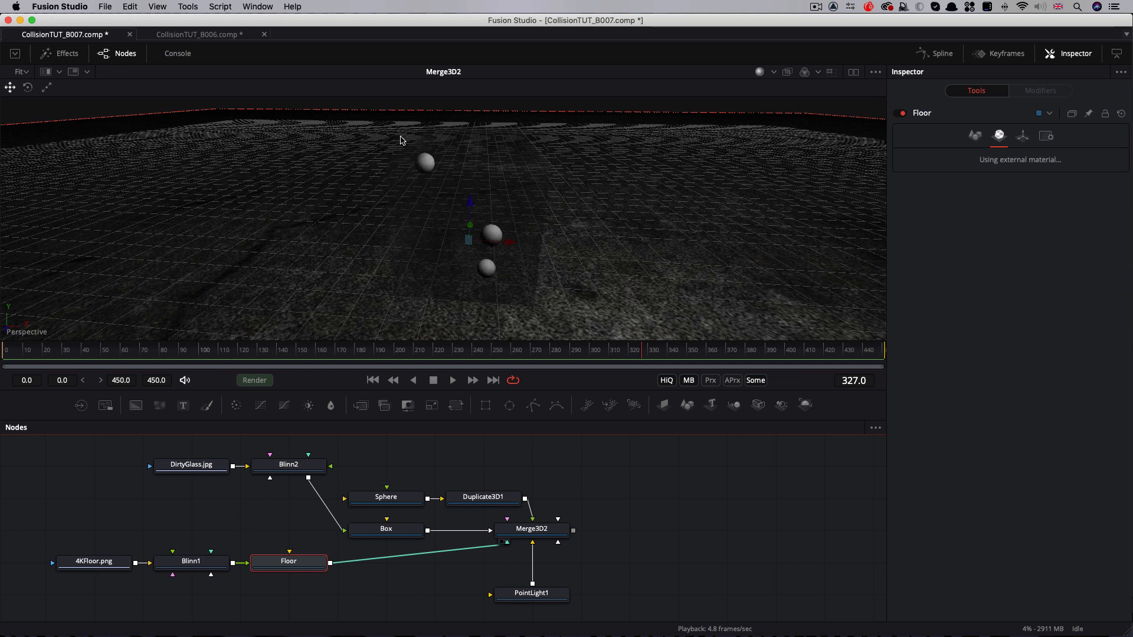
Add a second Point Light node above Merge3D2
{"action": "left_click", "coordinate": [623, 489]}
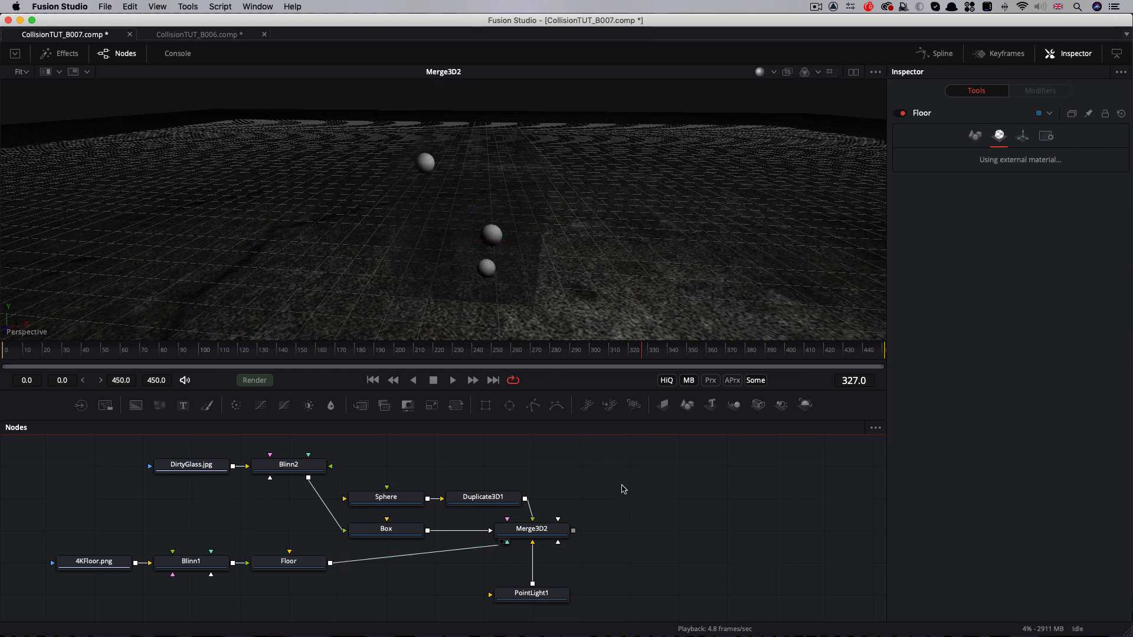
{"action": "key", "text": "shift+space"}
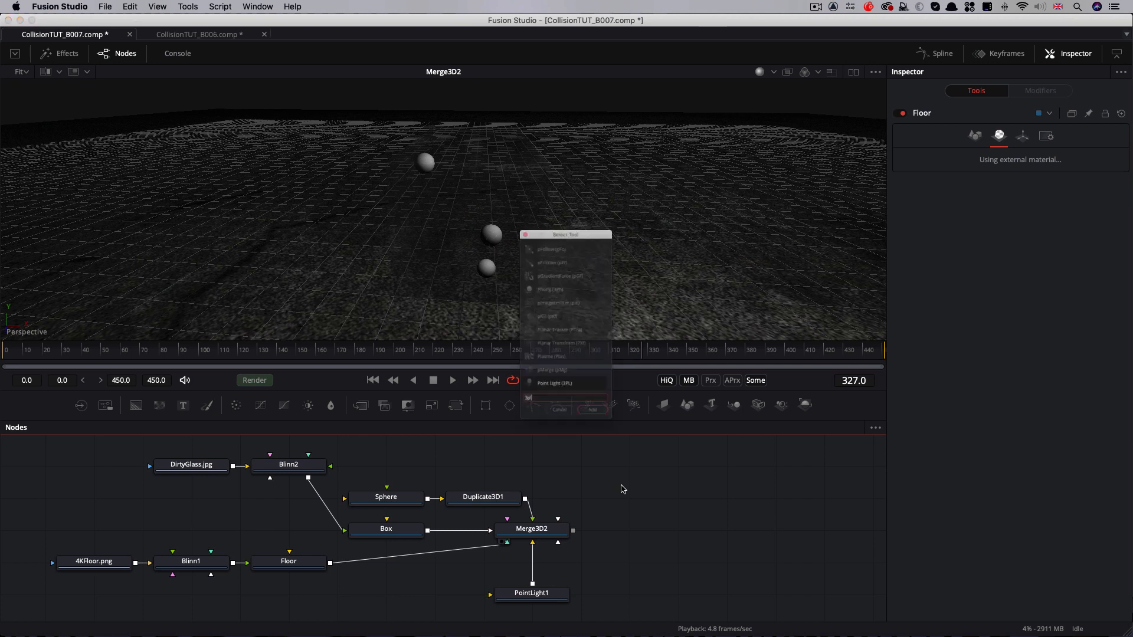
{"action": "type", "text": "point"}
{"action": "key", "text": "Return"}
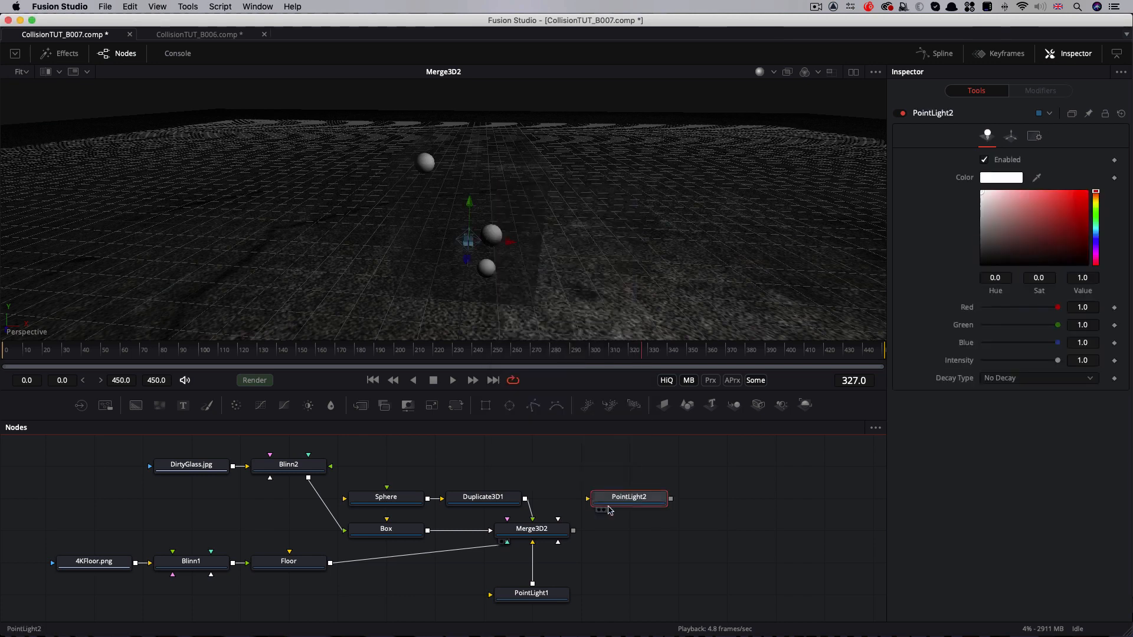
Place PointLight2 below the Floor branch, feed it through a pasted copy of Duplicate3D1, and connect that copy to Merge3D2
{"action": "left_click_drag", "start_coordinate": [631, 507], "coordinate": [245, 604]}
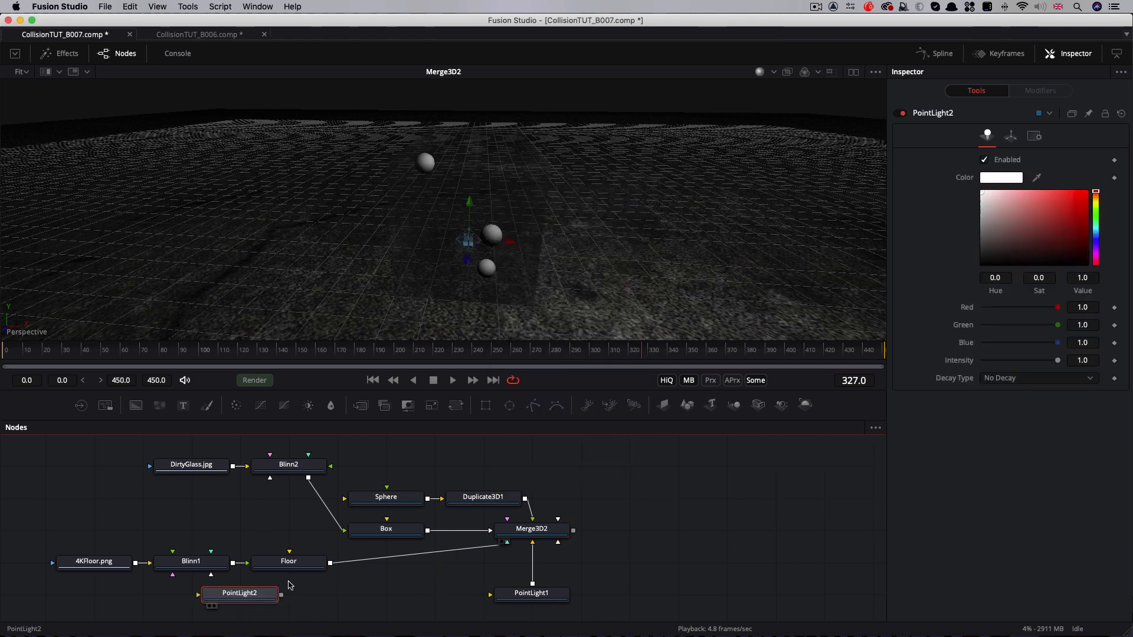
{"action": "left_click", "coordinate": [495, 501]}
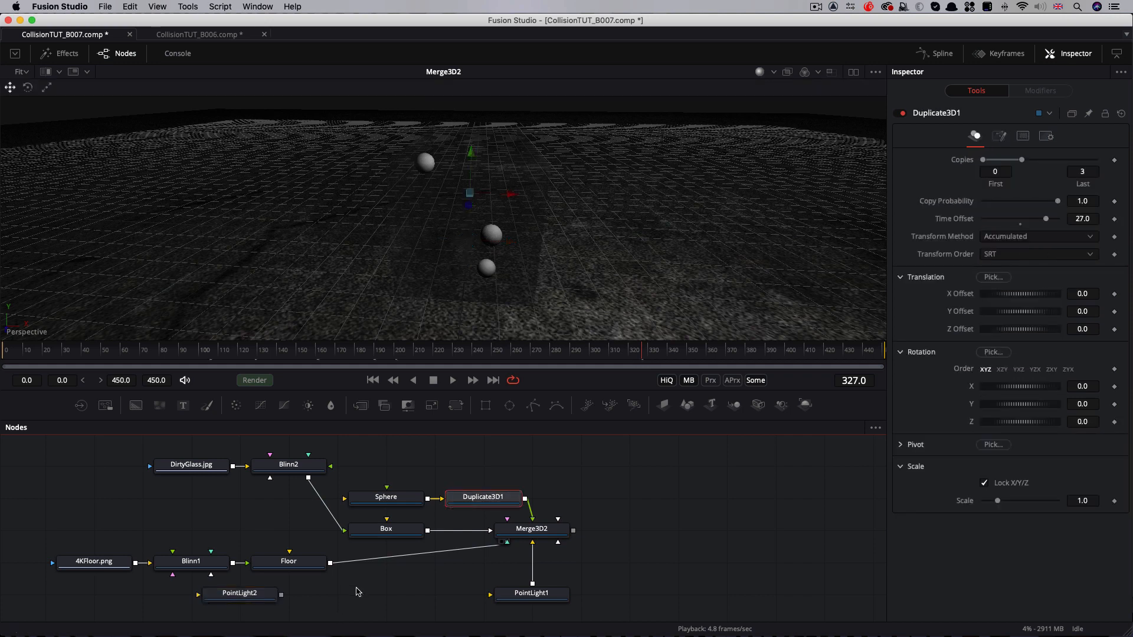
{"action": "key", "text": "super+v"}
{"action": "left_click_drag", "start_coordinate": [281, 587], "coordinate": [318, 587]}
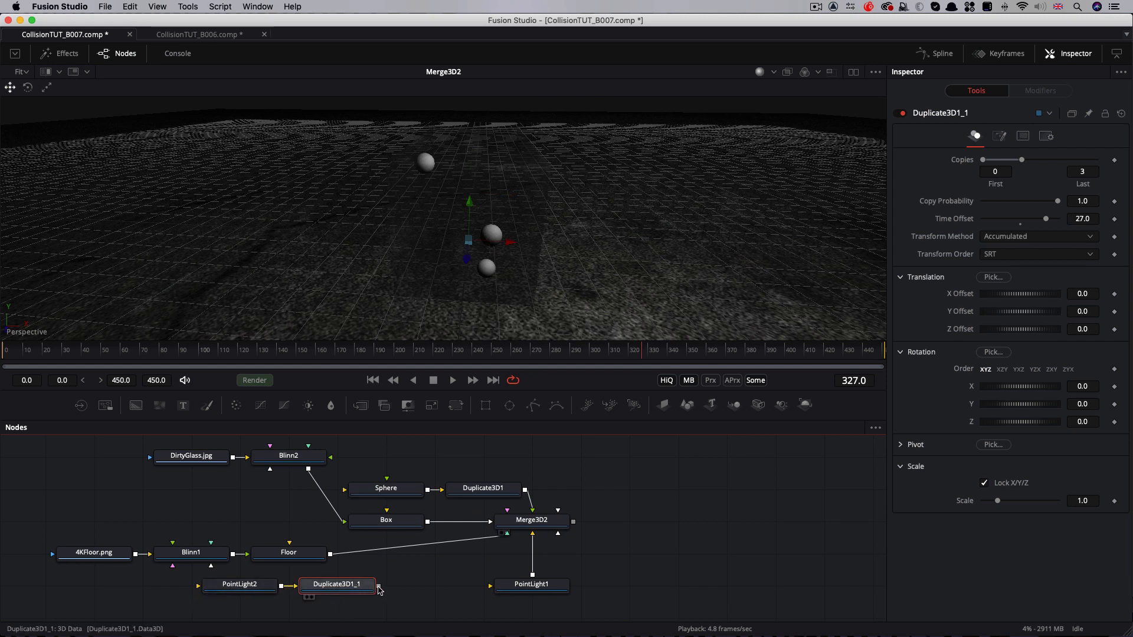
{"action": "left_click_drag", "start_coordinate": [378, 586], "coordinate": [534, 526]}
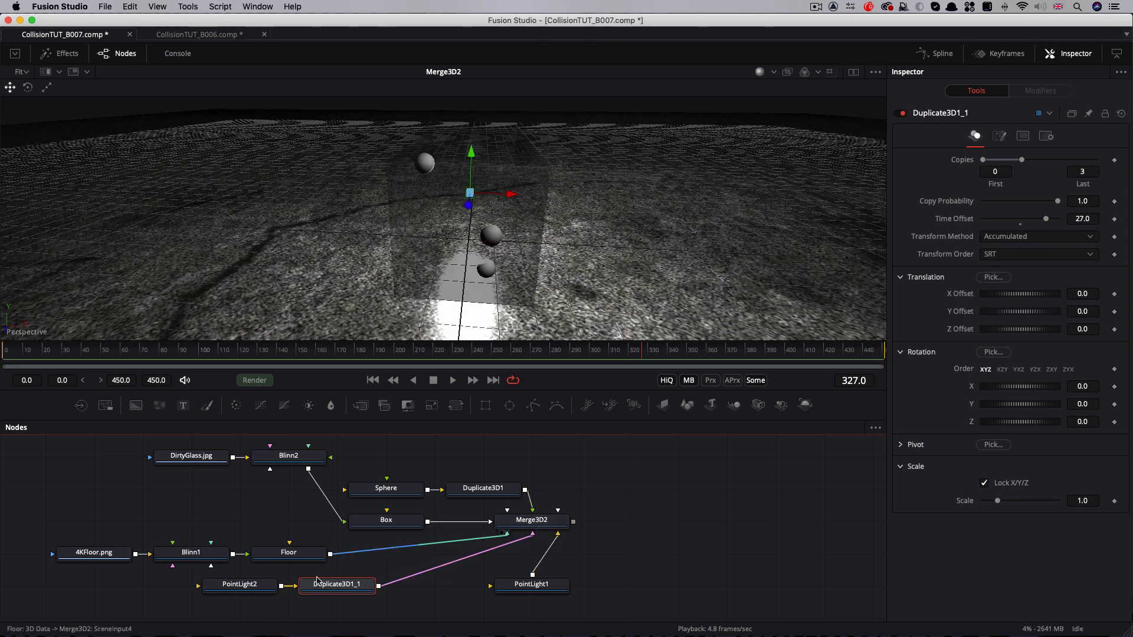
Give PointLight2's X translation the expression Sphere.Transform3DOp.Translate.X, widening the Inspector to fit the text
{"action": "left_click", "coordinate": [244, 587]}
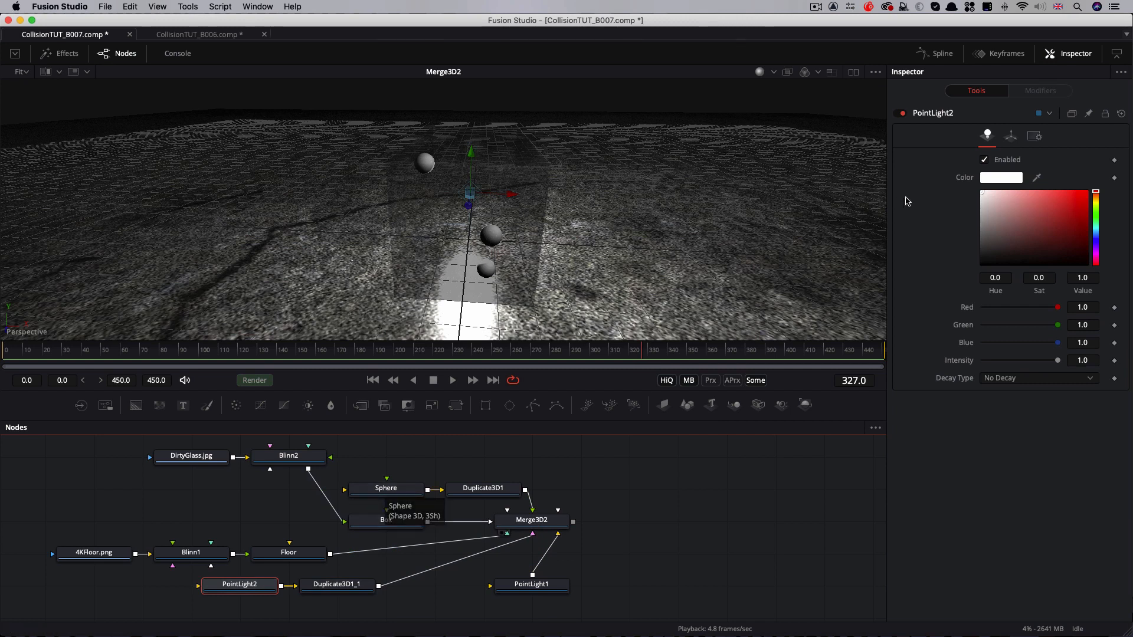
{"action": "left_click", "coordinate": [1011, 135]}
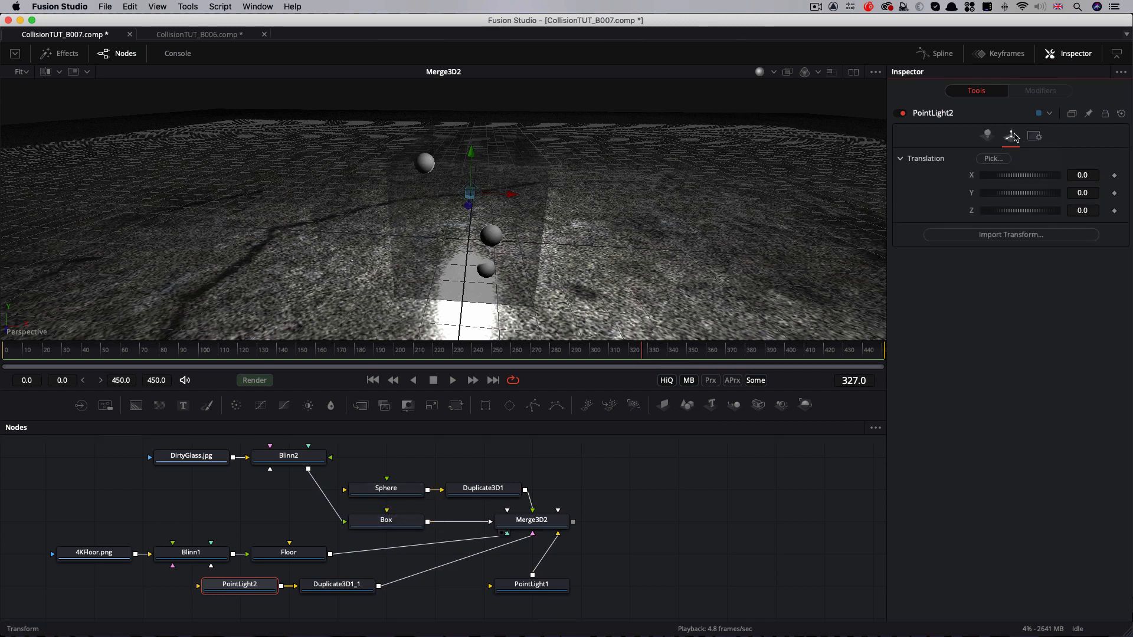
{"action": "right_click", "coordinate": [963, 175]}
{"action": "left_click", "coordinate": [996, 346]}
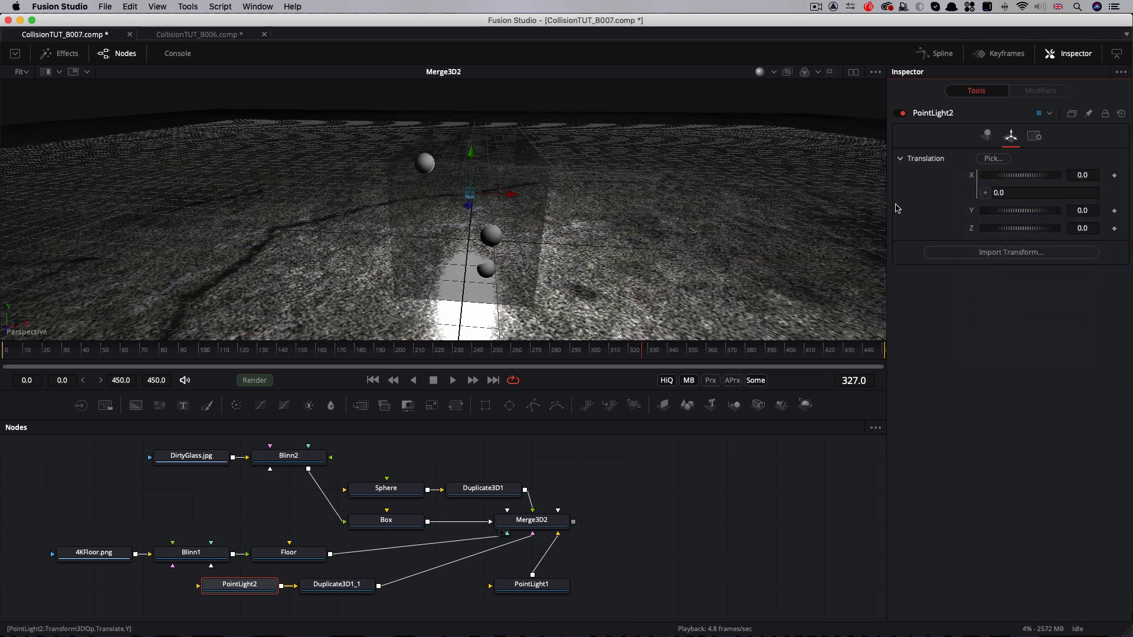
{"action": "left_click", "coordinate": [1033, 193]}
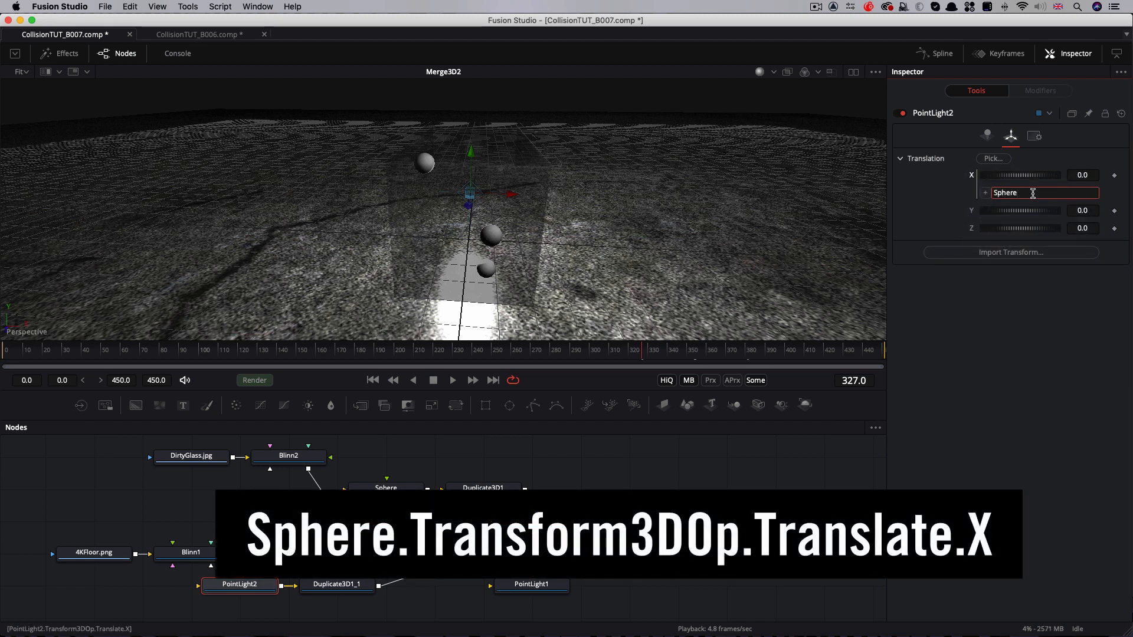
{"action": "type", "text": "Sphere."}
{"action": "type", "text": "Transform3DOp.Translate"}
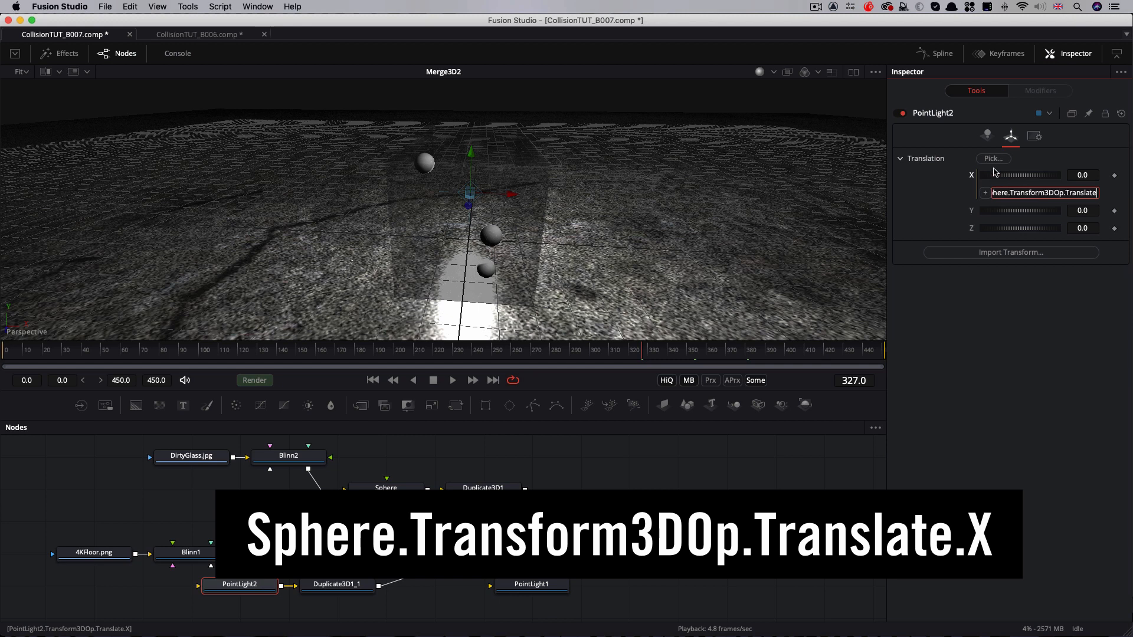
{"action": "left_click_drag", "start_coordinate": [887, 204], "coordinate": [729, 200]}
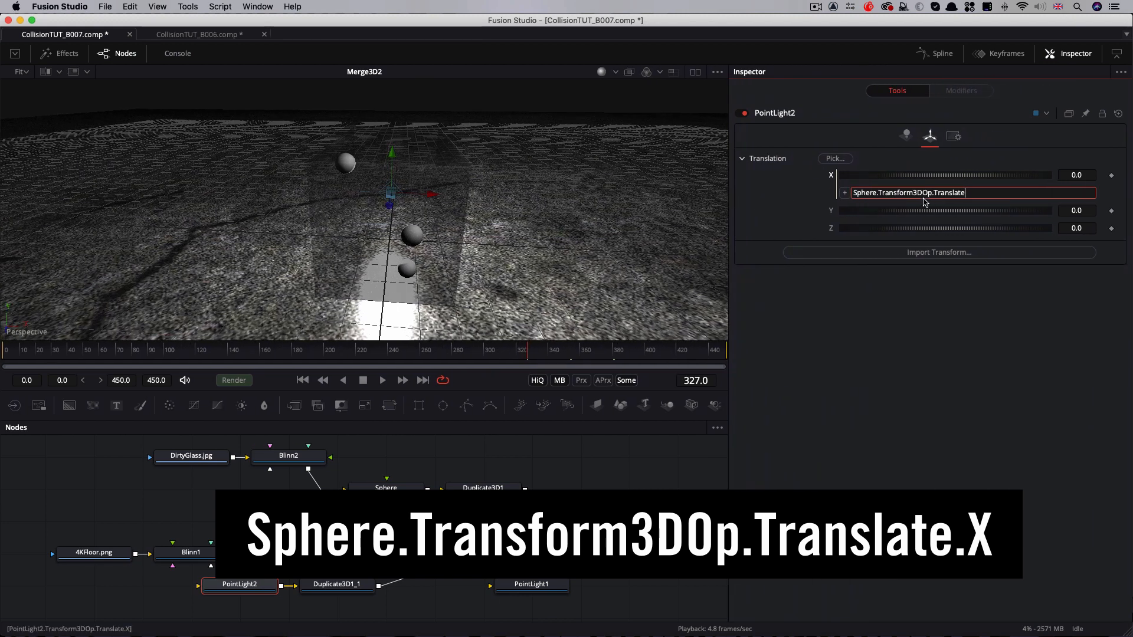
{"action": "type", "text": ".X"}
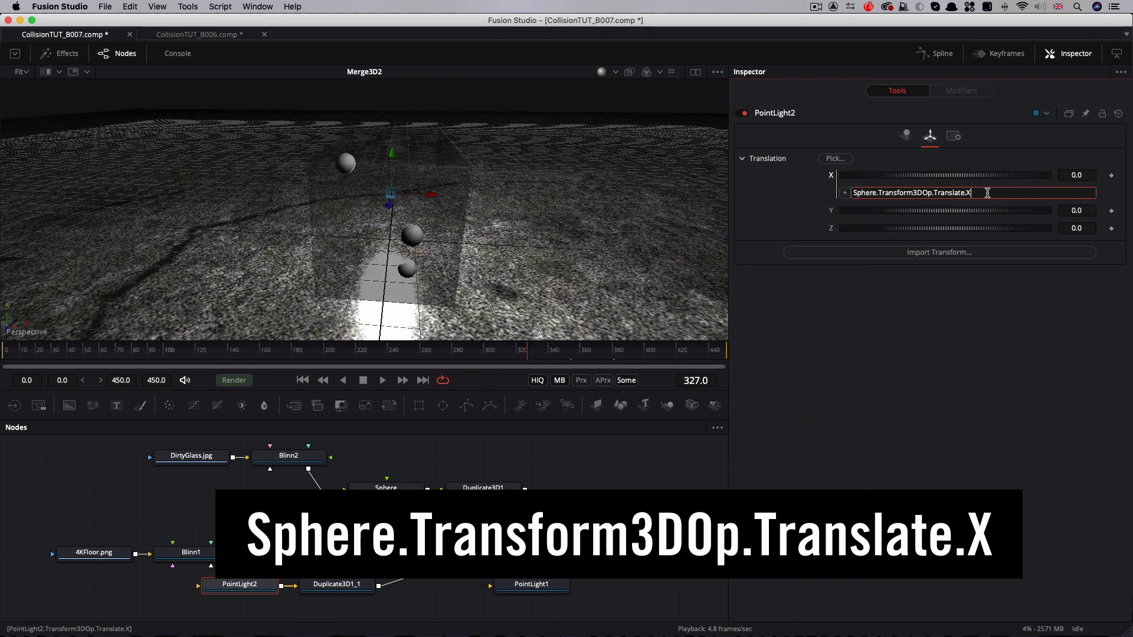
{"action": "key", "text": "Tab"}
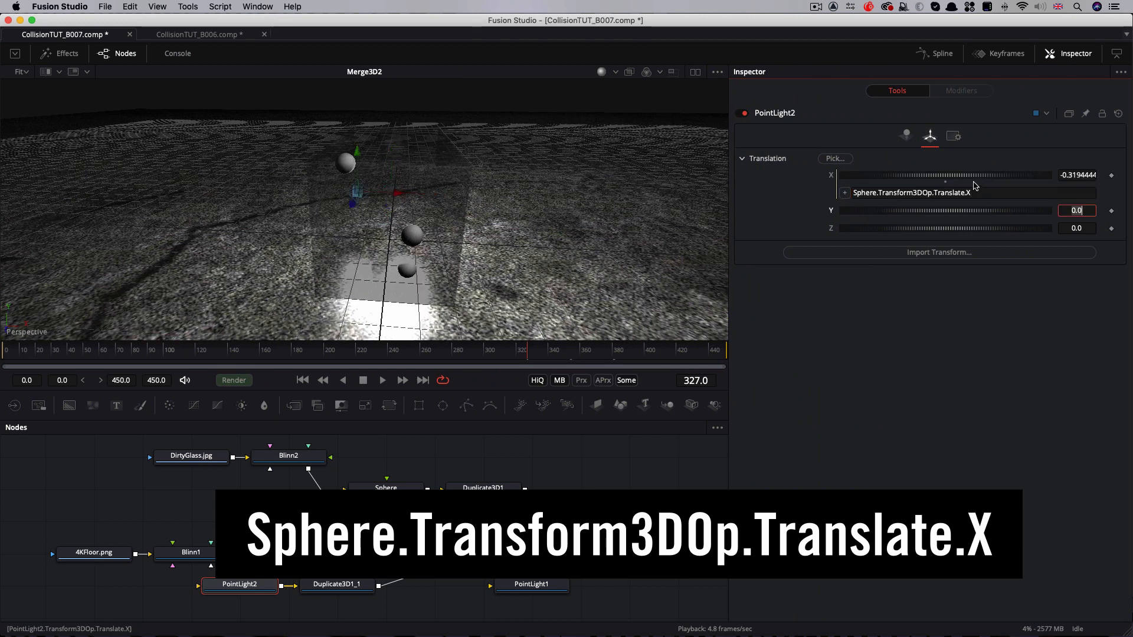
Copy the X expression to PointLight2's Y translation and change it to Sphere.Transform3DOp.Translate.Y
{"action": "left_click_drag", "start_coordinate": [1006, 193], "coordinate": [814, 190]}
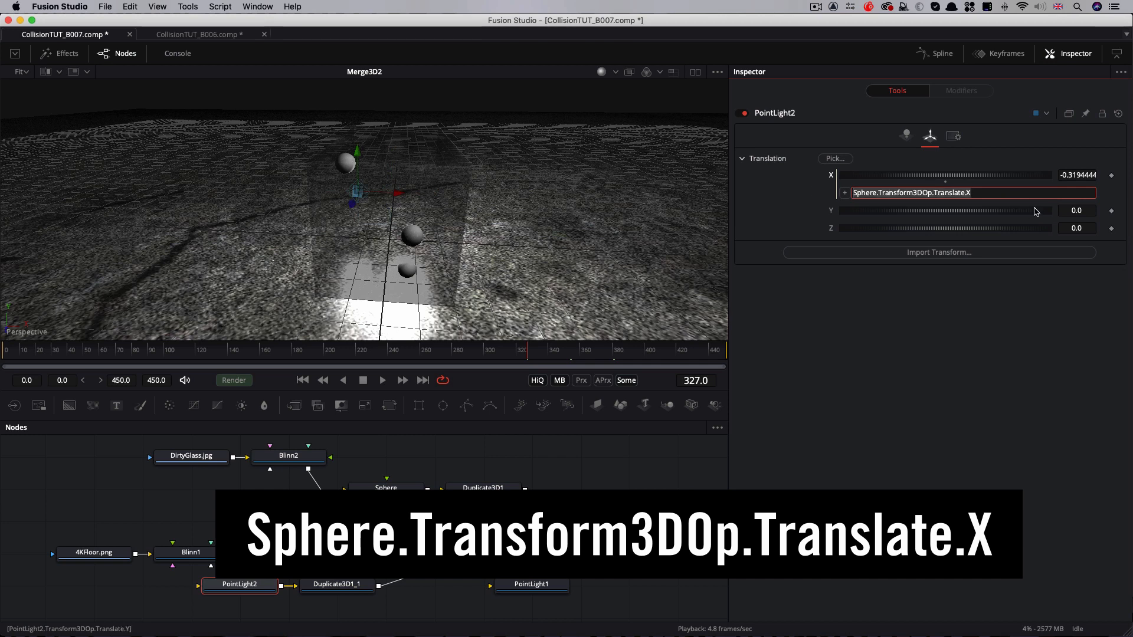
{"action": "right_click", "coordinate": [831, 213]}
{"action": "left_click", "coordinate": [873, 387]}
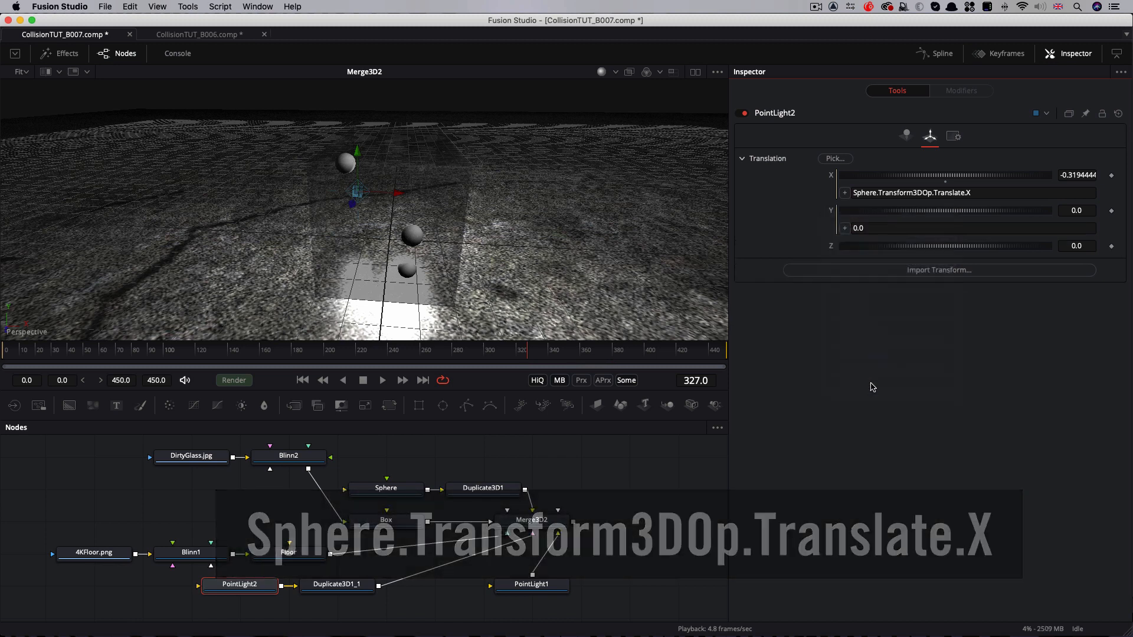
{"action": "left_click", "coordinate": [876, 230]}
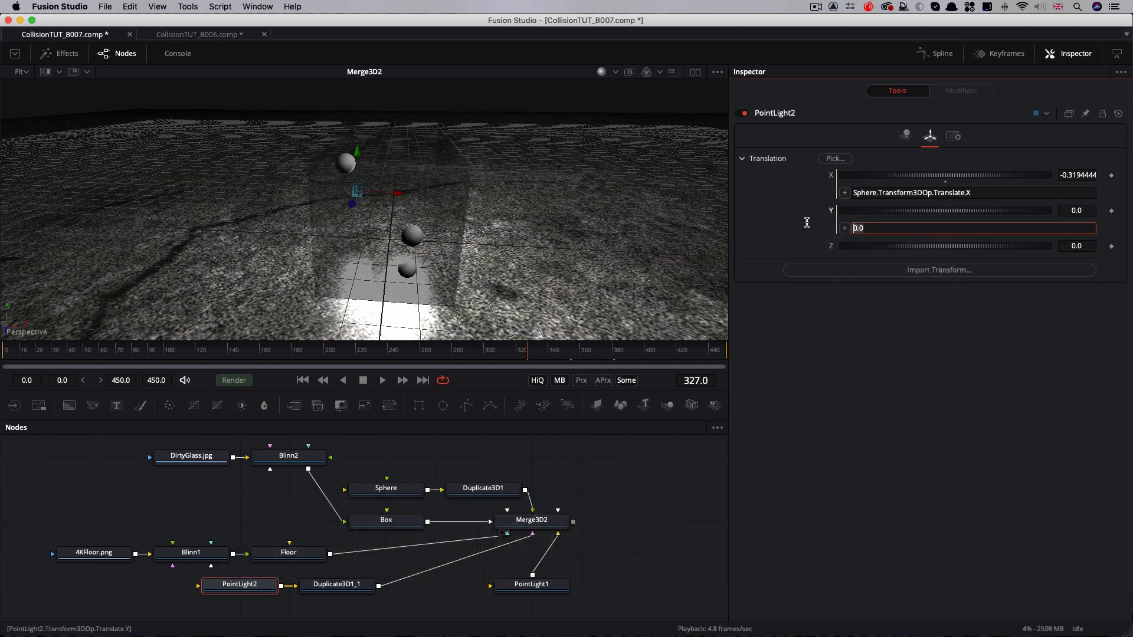
{"action": "key", "text": "super+v"}
{"action": "key", "text": "Tab"}
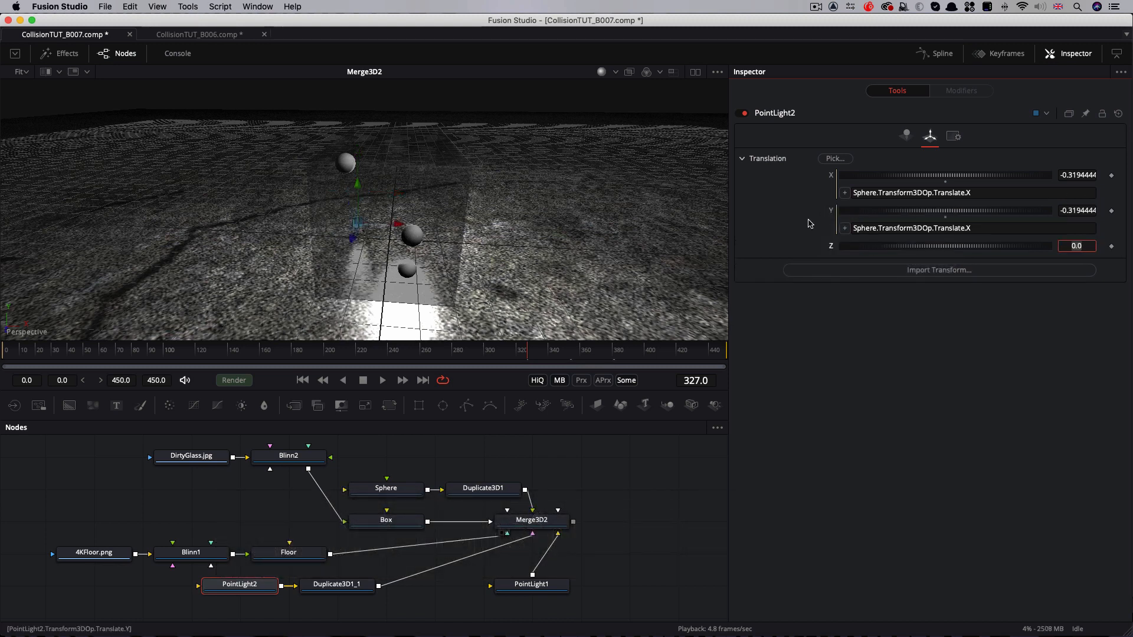
{"action": "left_click", "coordinate": [991, 228]}
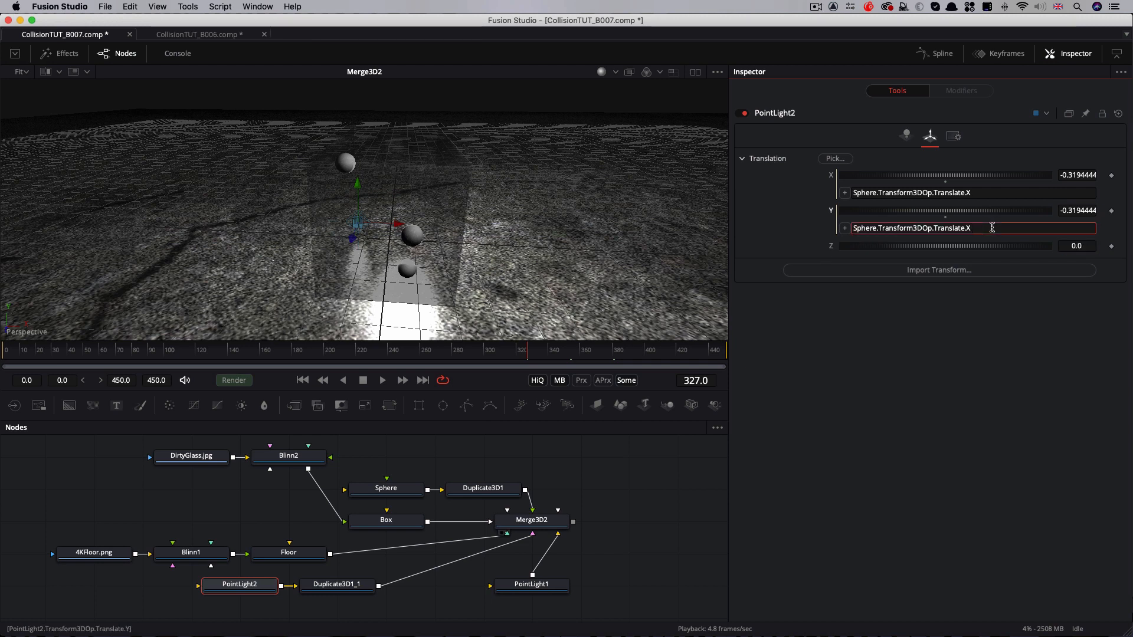
{"action": "type", "text": "Y"}
{"action": "key", "text": "Return"}
Give PointLight2's Z translation the expression Sphere.Transform3DOp.Translate.Z and scrub the timeline to check the light's motion
{"action": "right_click", "coordinate": [827, 245]}
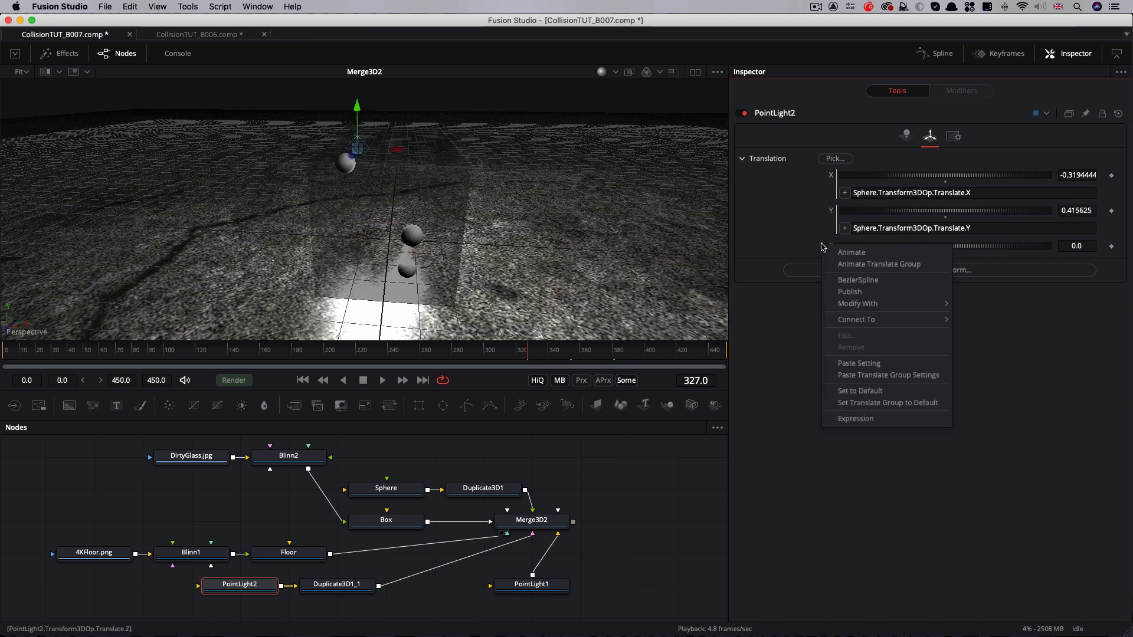
{"action": "left_click", "coordinate": [858, 419]}
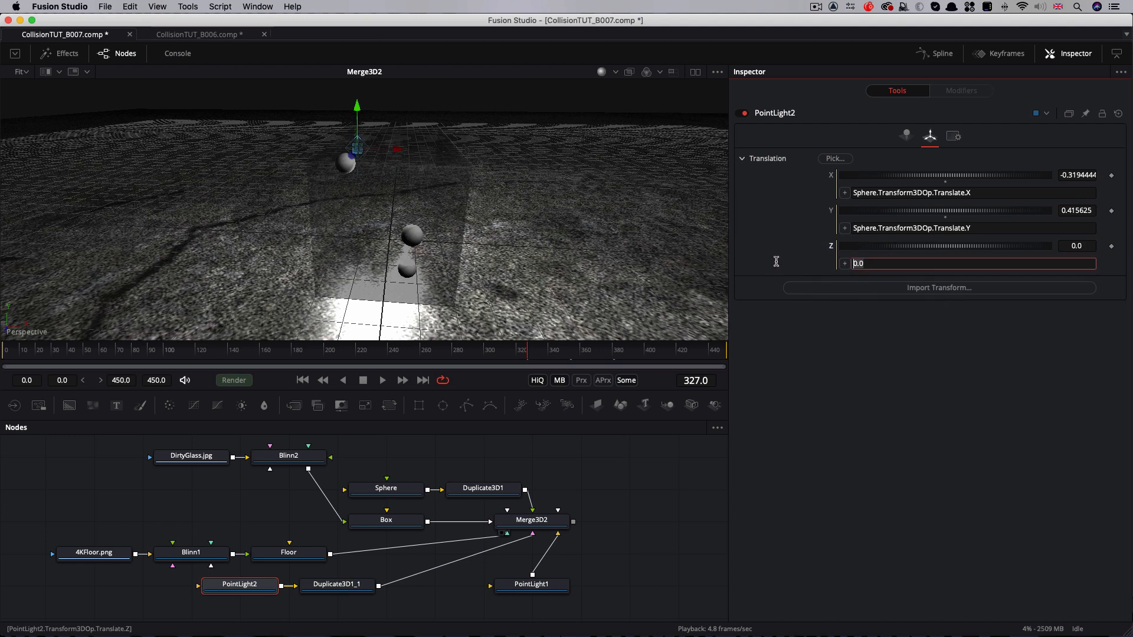
{"action": "key", "text": "super+v"}
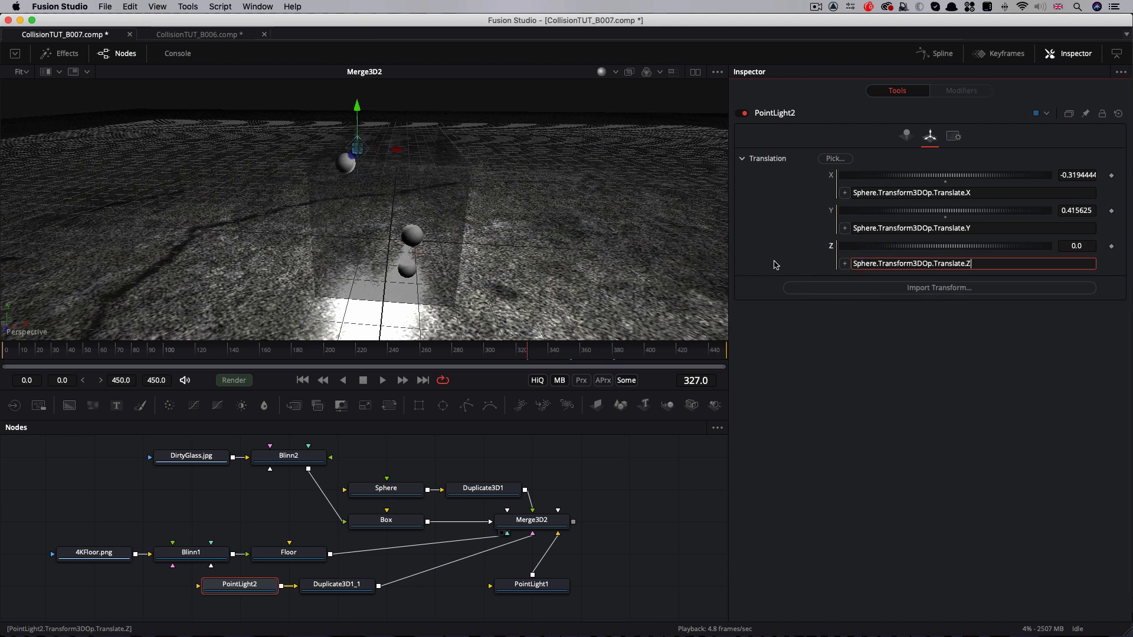
{"action": "key", "text": "Tab"}
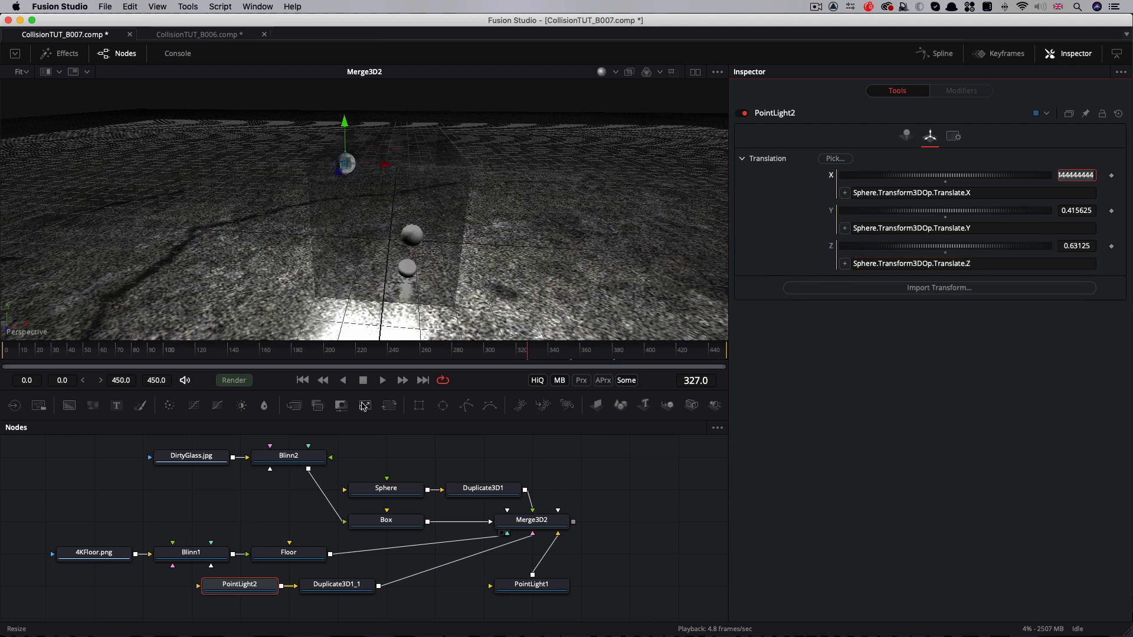
{"action": "left_click_drag", "start_coordinate": [264, 359], "coordinate": [484, 354]}
{"action": "left_click", "coordinate": [194, 354]}
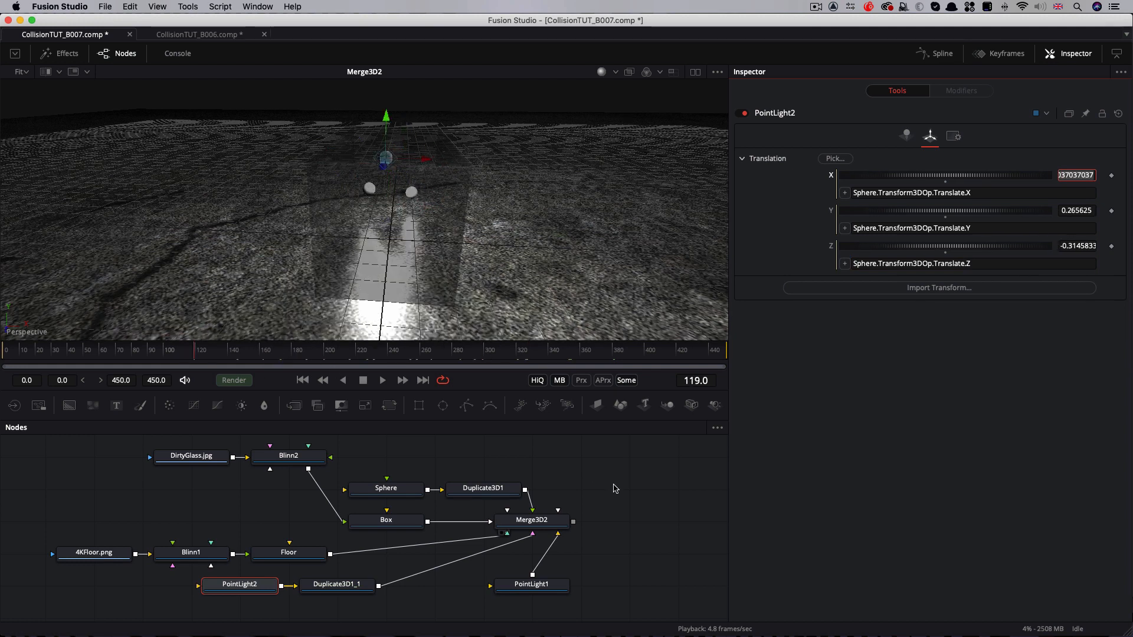
Move PointLight1 aside to make room, then add a Camera 3D node beside it and connect the camera to Merge3D2
{"action": "left_click_drag", "start_coordinate": [524, 586], "coordinate": [573, 590]}
{"action": "left_click", "coordinate": [572, 590]}
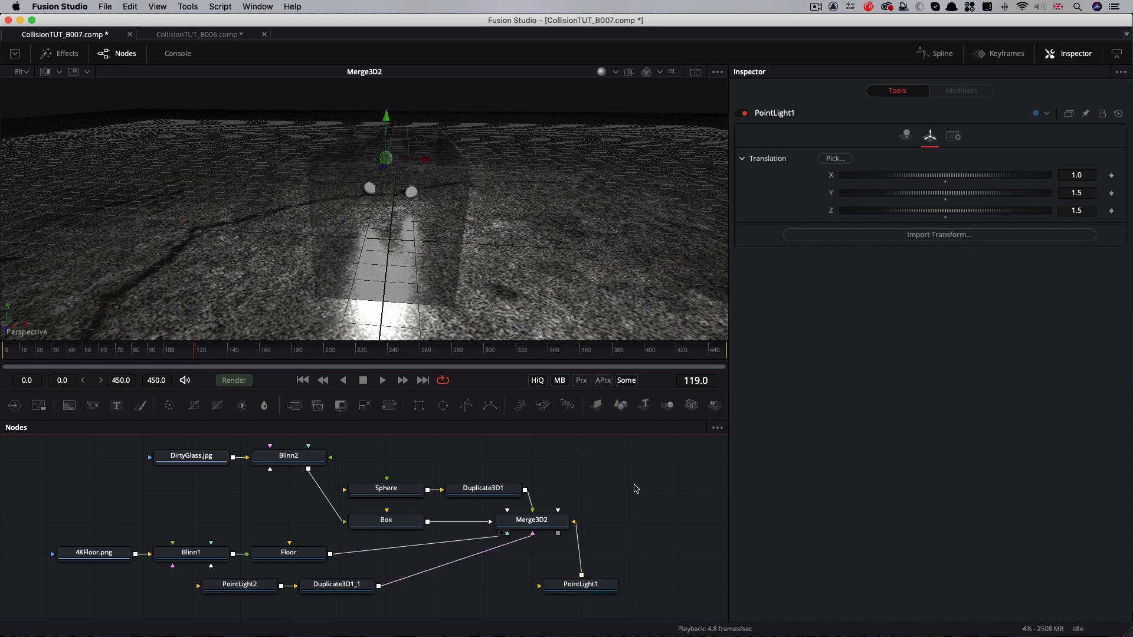
{"action": "left_click_drag", "start_coordinate": [561, 582], "coordinate": [609, 581]}
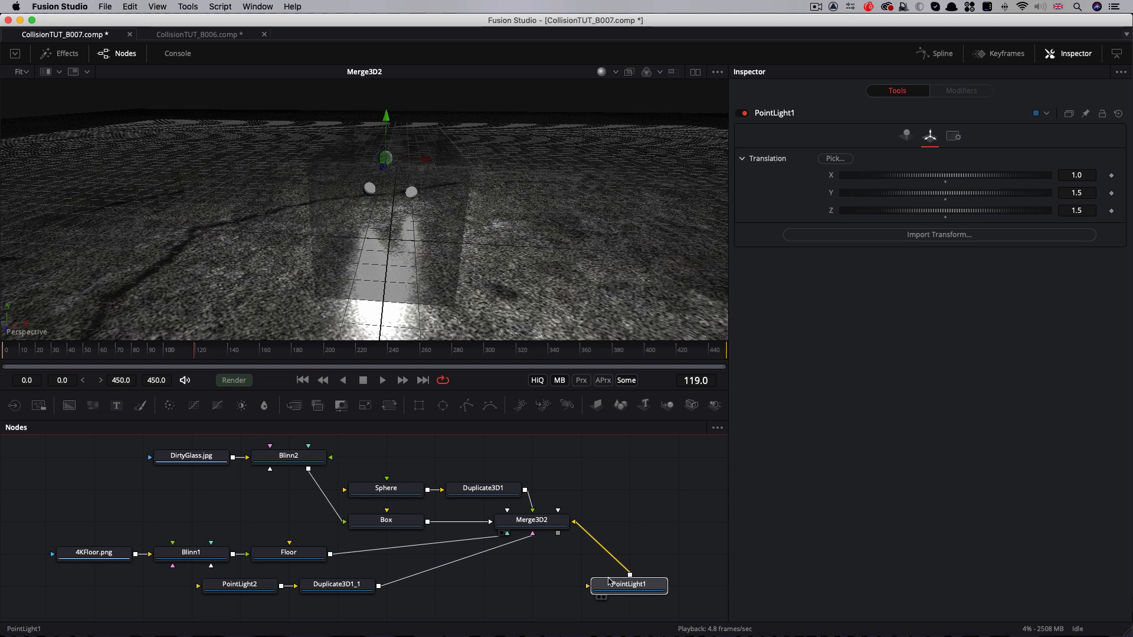
{"action": "left_click", "coordinate": [501, 581]}
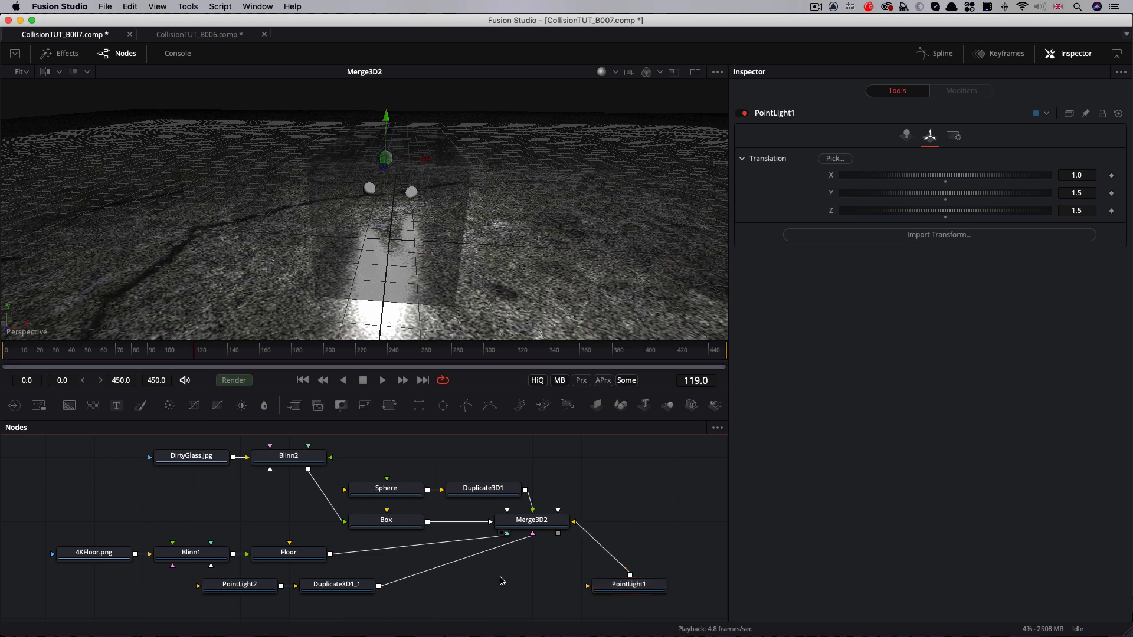
{"action": "key", "text": "shift+space"}
{"action": "type", "text": "cam"}
{"action": "key", "text": "Return"}
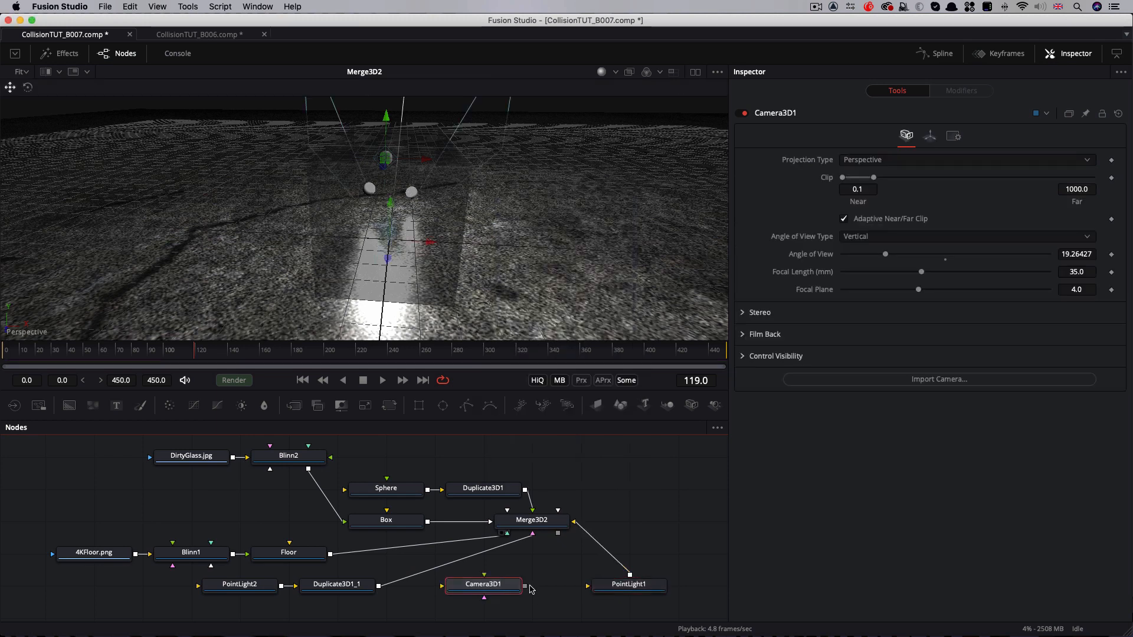
{"action": "left_click_drag", "start_coordinate": [526, 586], "coordinate": [535, 523]}
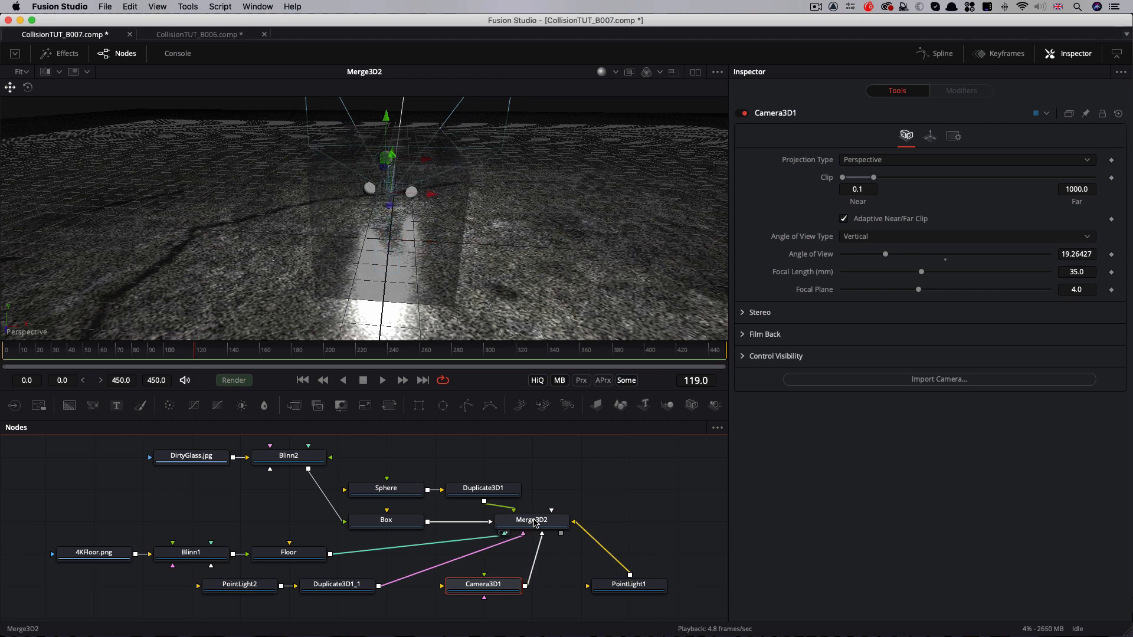
Copy the perspective viewer's point of view to Camera3D1
{"action": "right_click", "coordinate": [519, 214]}
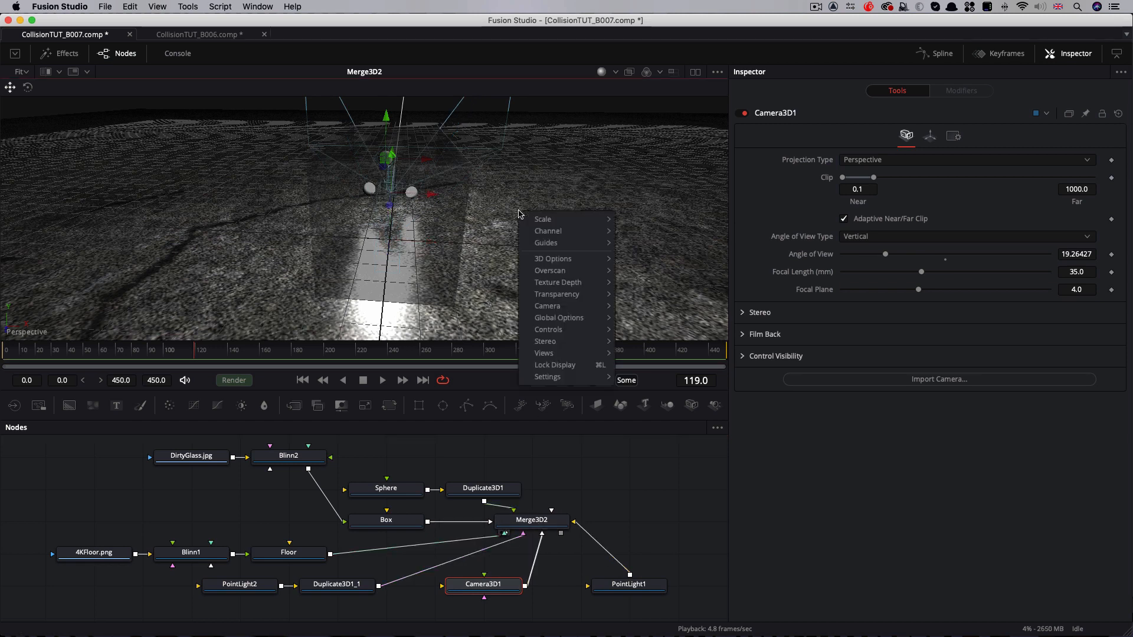
{"action": "mouse_move", "coordinate": [567, 309]}
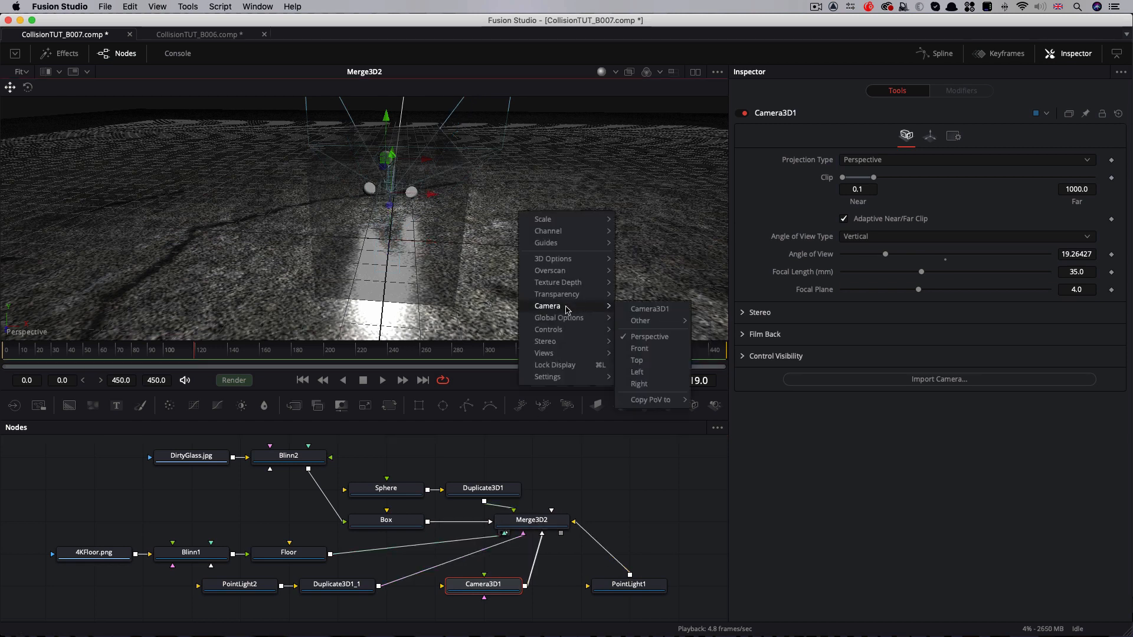
{"action": "mouse_move", "coordinate": [653, 399]}
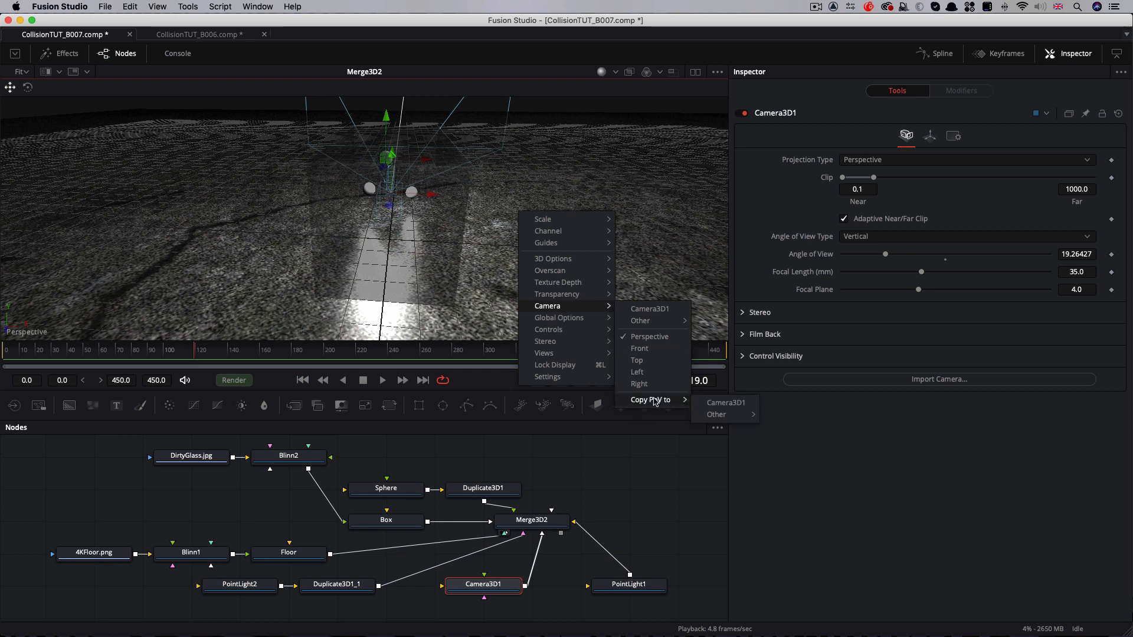
{"action": "left_click", "coordinate": [721, 405]}
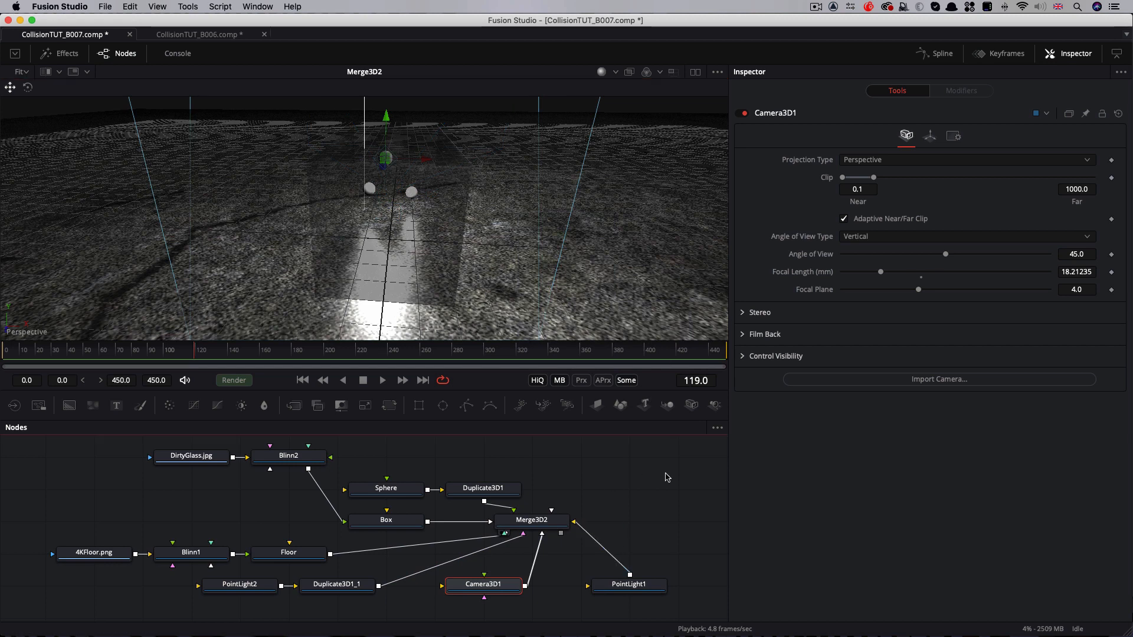
Add a Renderer 3D node, place it after Merge3D2 with Merge3D2 as its input, and show its output in the viewer
{"action": "key", "text": "shift+space"}
{"action": "type", "text": "3cm"}
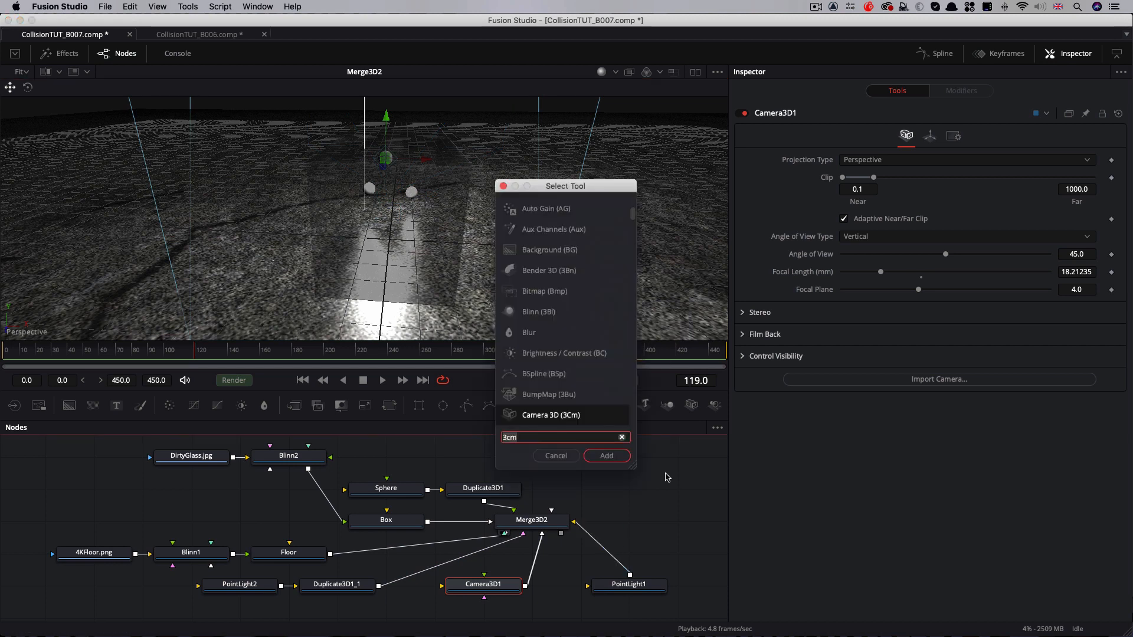
{"action": "key", "text": "BackSpace"}
{"action": "key", "text": "BackSpace"}
{"action": "type", "text": "rn"}
{"action": "key", "text": "Return"}
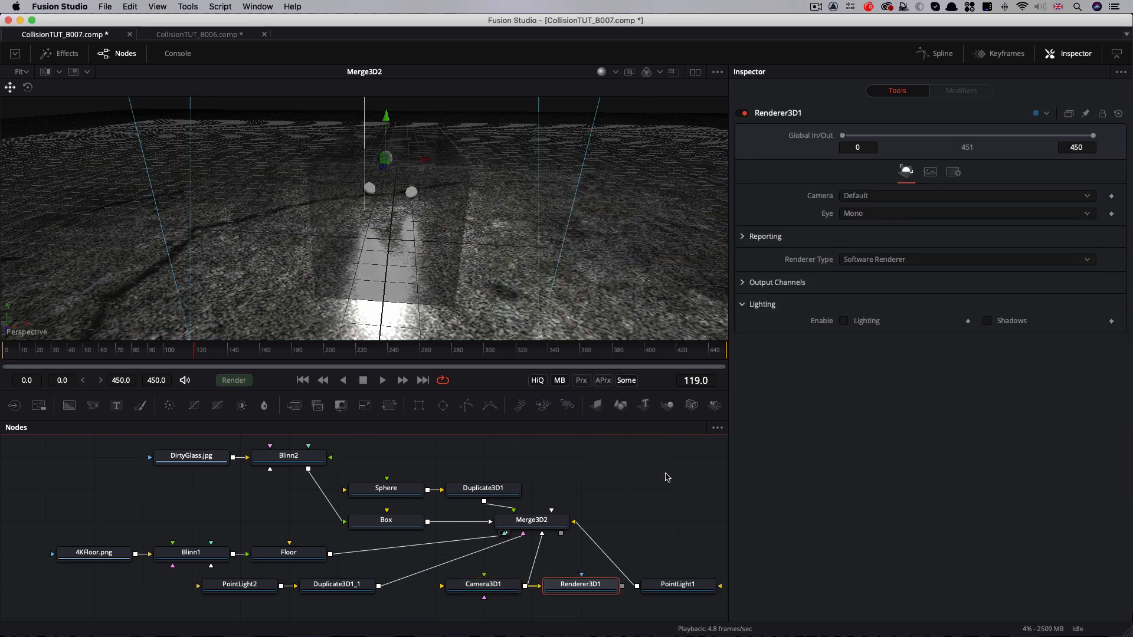
{"action": "left_click_drag", "start_coordinate": [582, 587], "coordinate": [679, 490]}
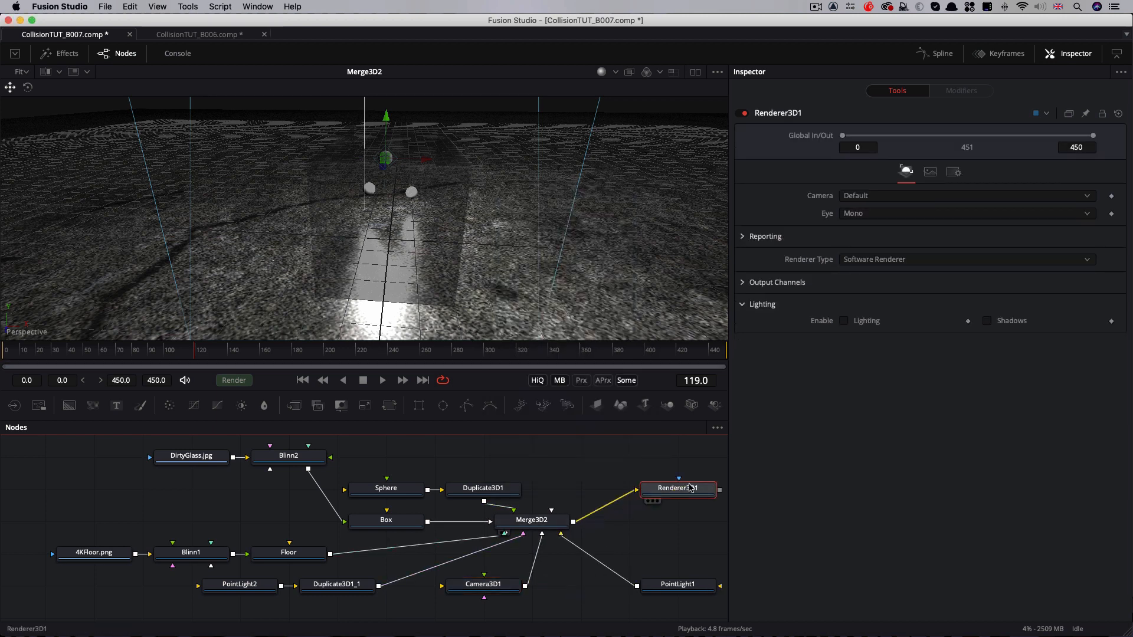
{"action": "key", "text": "1"}
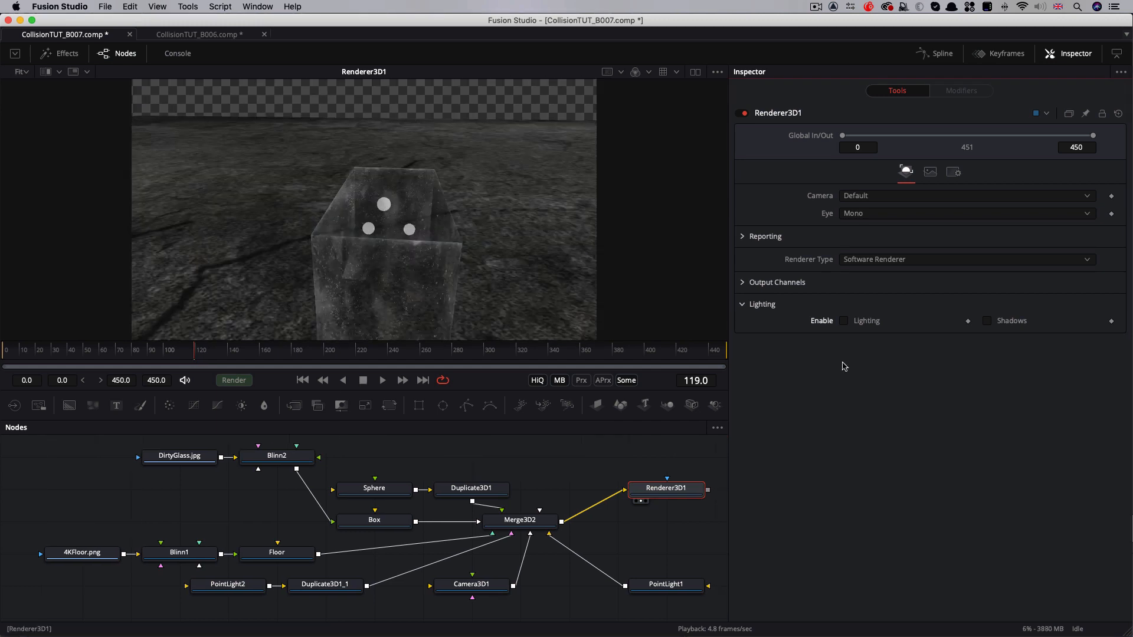
Enable lighting in Renderer3D1, and set Camera3D1's Y translation to about 0.972 to reframe the box
{"action": "key", "text": "ctrl+f"}
{"action": "left_click", "coordinate": [844, 321]}
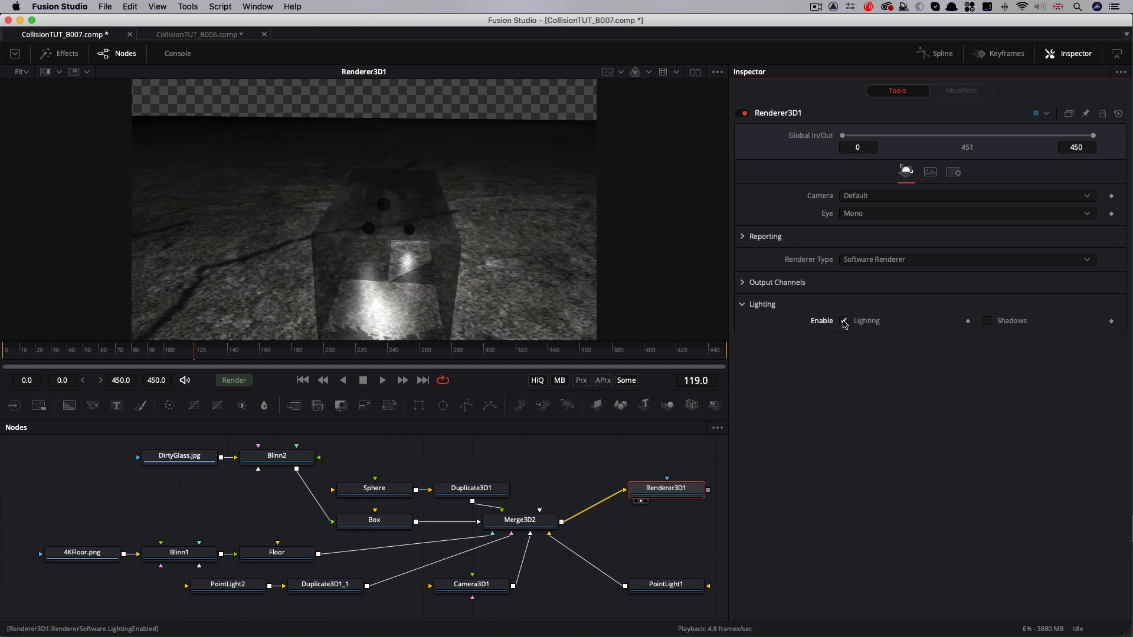
{"action": "left_click", "coordinate": [472, 586]}
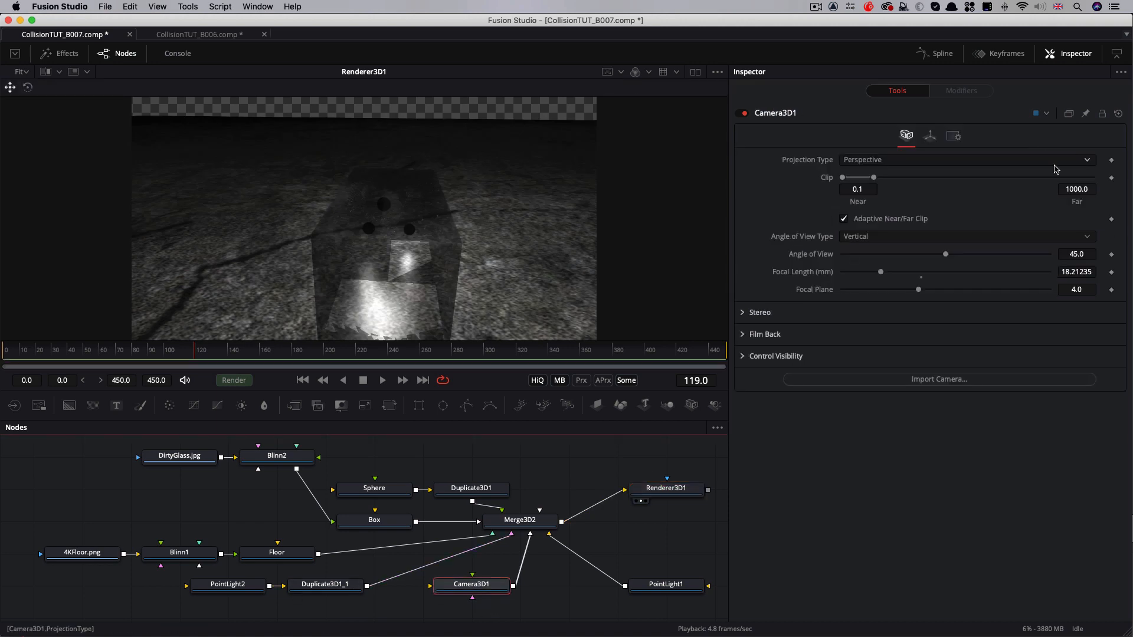
{"action": "left_click", "coordinate": [931, 137]}
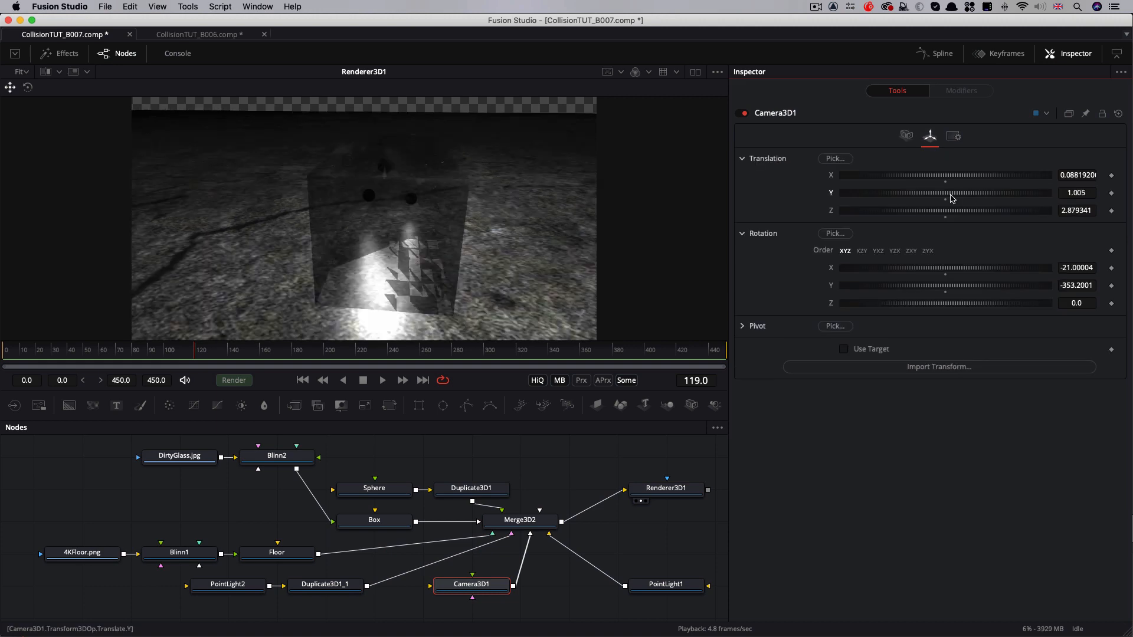
{"action": "left_click_drag", "start_coordinate": [952, 199], "coordinate": [947, 197]}
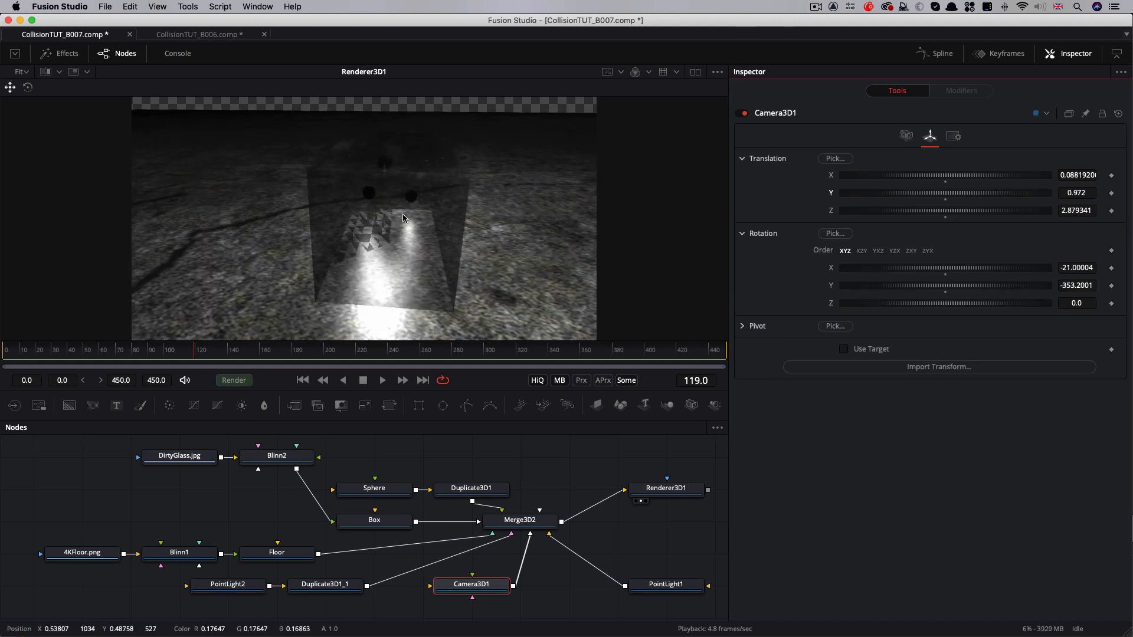
Set the Floor's Y translation to -0.501 so it sits just below the box
{"action": "left_click", "coordinate": [282, 558]}
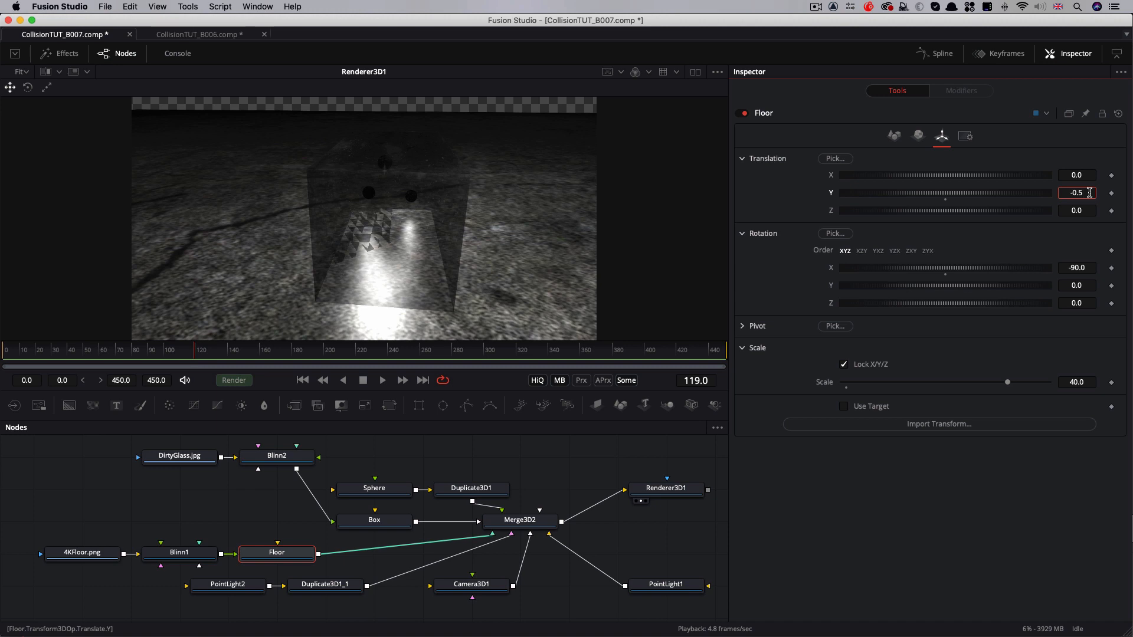
{"action": "type", "text": "1"}
{"action": "key", "text": "Tab"}
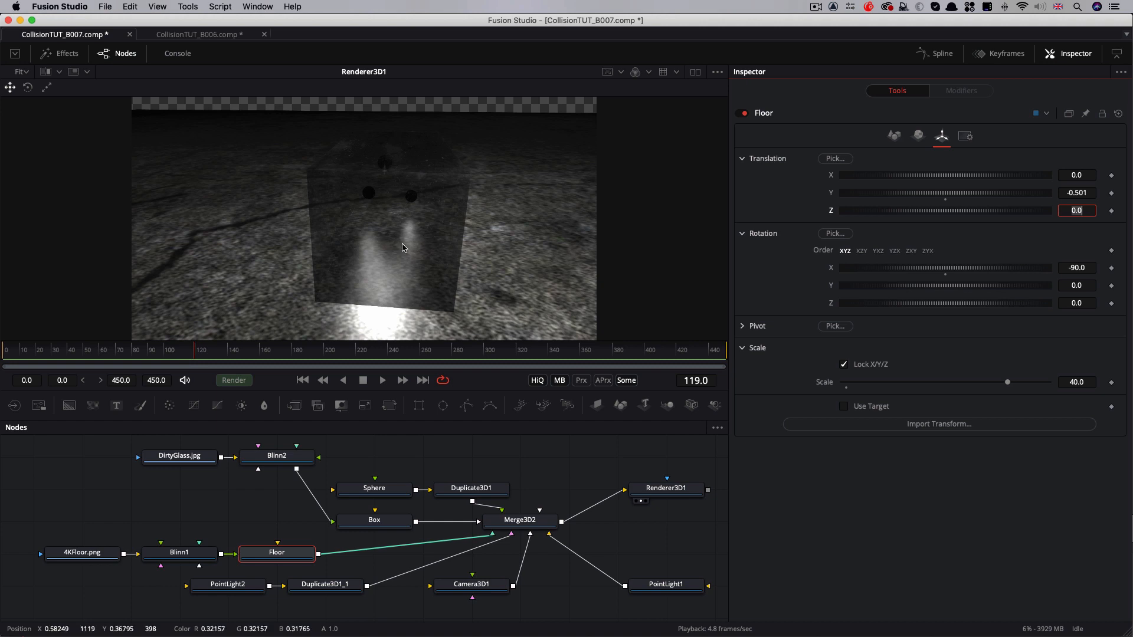
Move Renderer3D1 further along the node graph and add a Background node directly below it
{"action": "scroll", "coordinate": [569, 494], "scroll_direction": "right", "scroll_amount": 5}
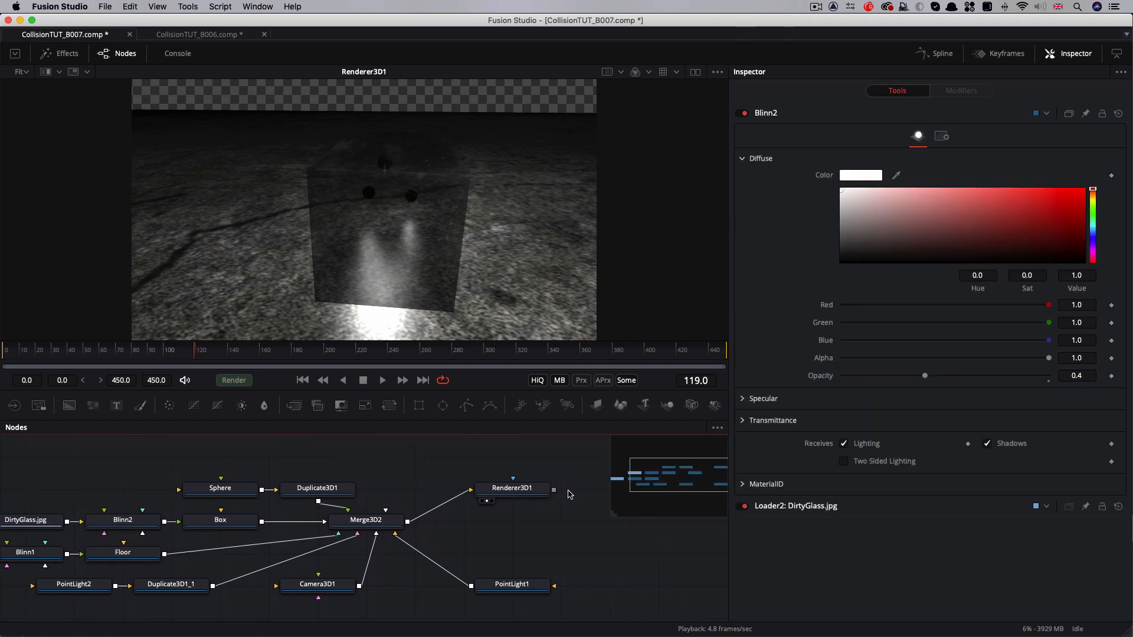
{"action": "left_click_drag", "start_coordinate": [512, 494], "coordinate": [551, 494]}
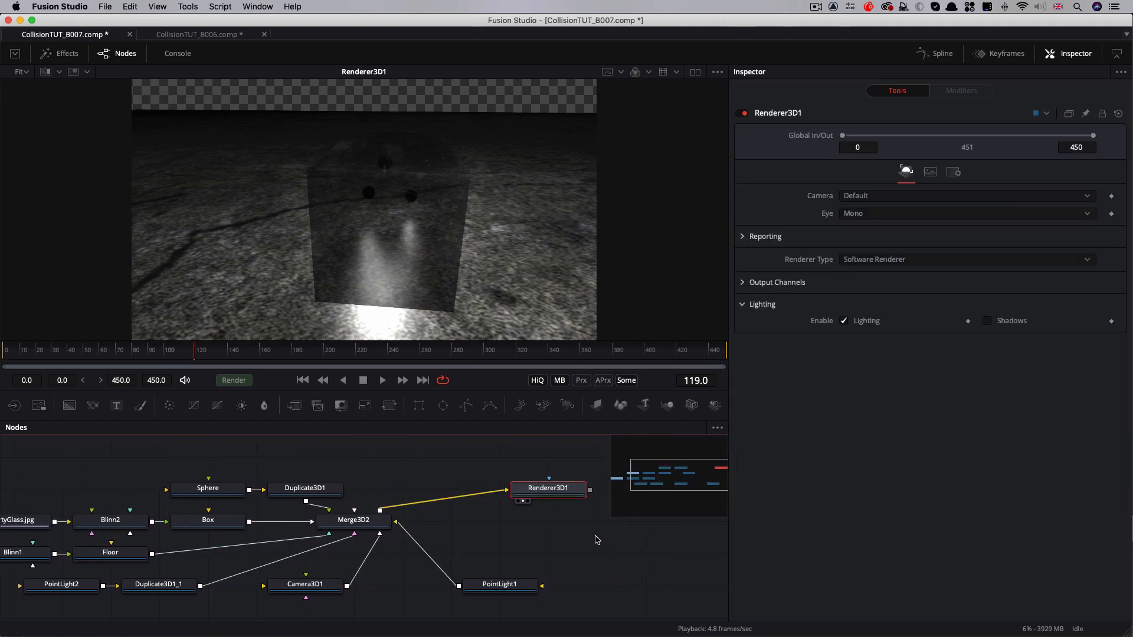
{"action": "key", "text": "shift+space"}
{"action": "type", "text": "bg"}
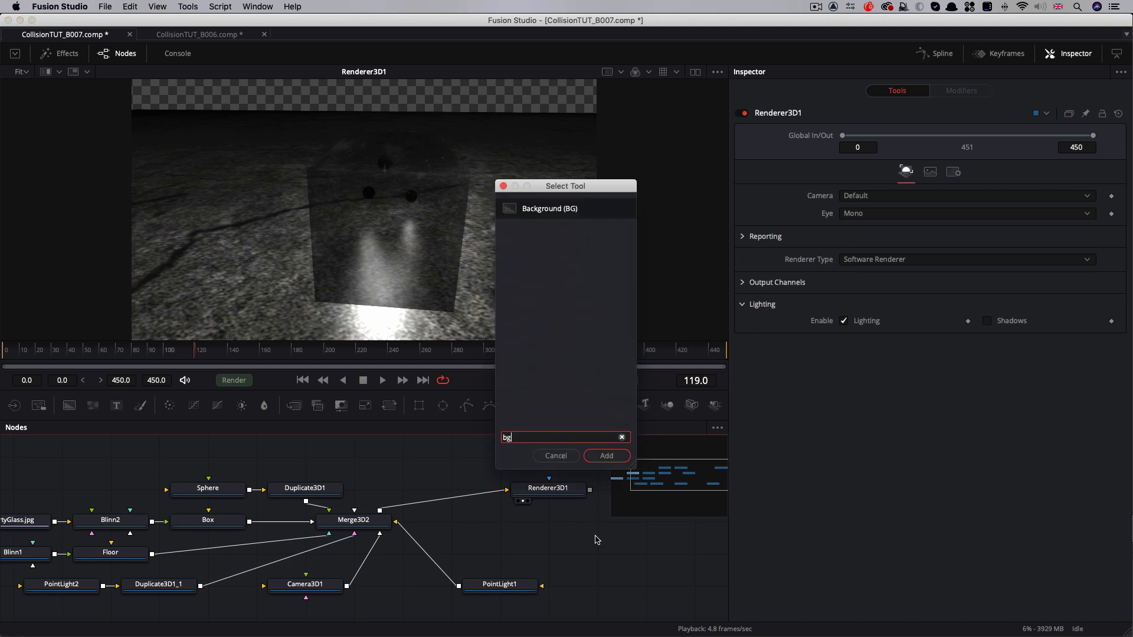
{"action": "key", "text": "Return"}
{"action": "left_click_drag", "start_coordinate": [596, 550], "coordinate": [548, 550]}
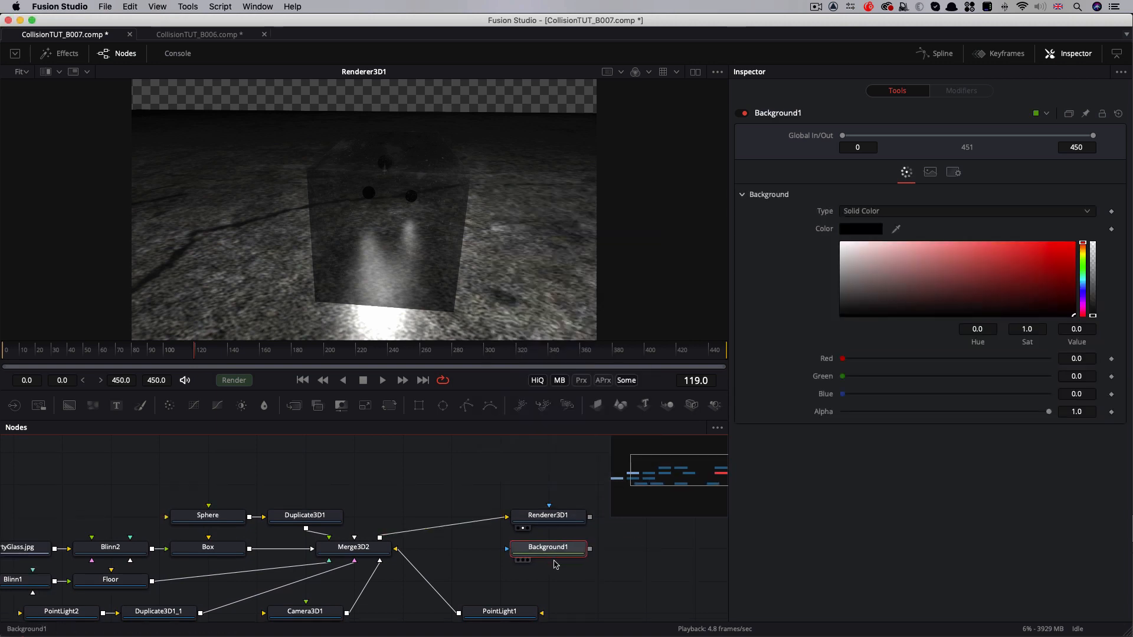
Merge Renderer3D1's output over Background1, view the merge, and check the render at several frames of the timeline
{"action": "left_click_drag", "start_coordinate": [590, 517], "coordinate": [591, 549]}
{"action": "key", "text": "1"}
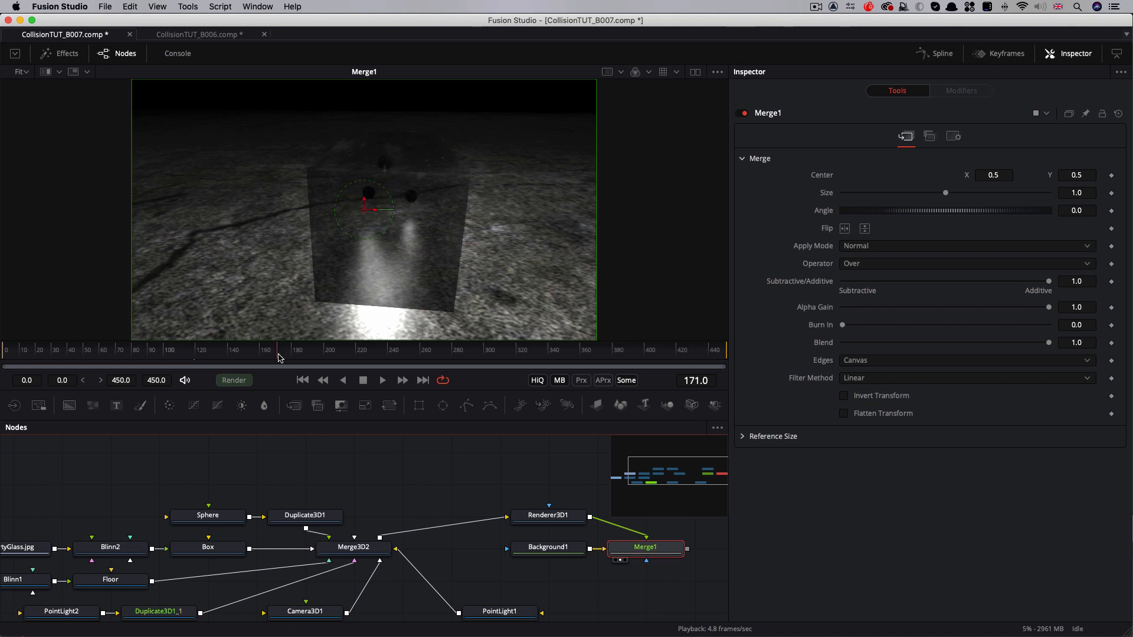
{"action": "left_click_drag", "start_coordinate": [277, 352], "coordinate": [317, 360]}
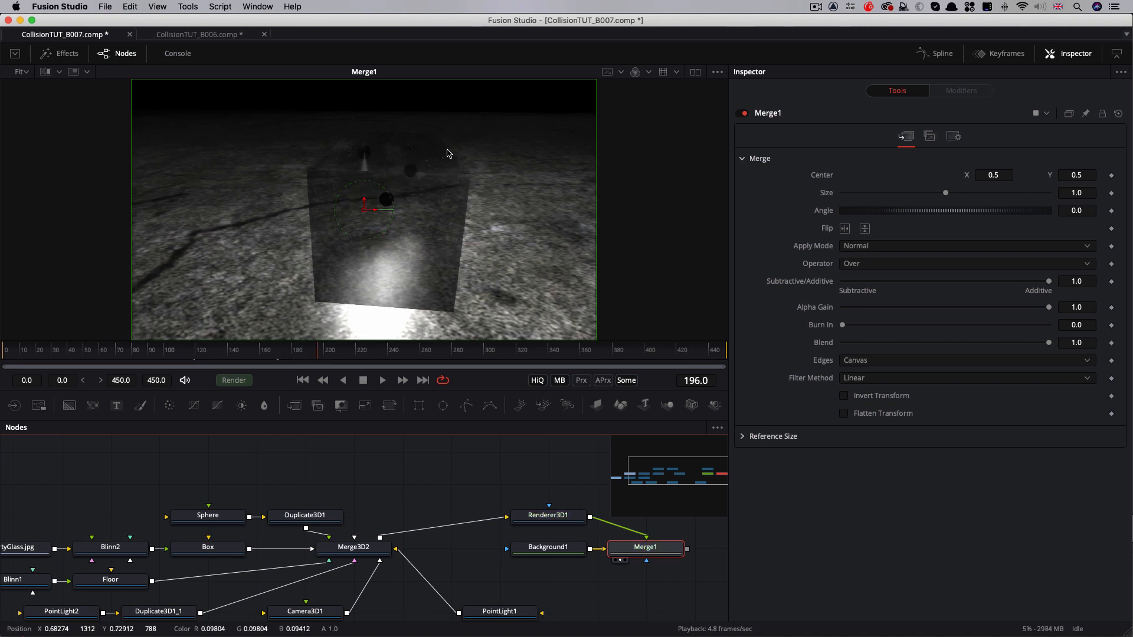
{"action": "left_click", "coordinate": [169, 358]}
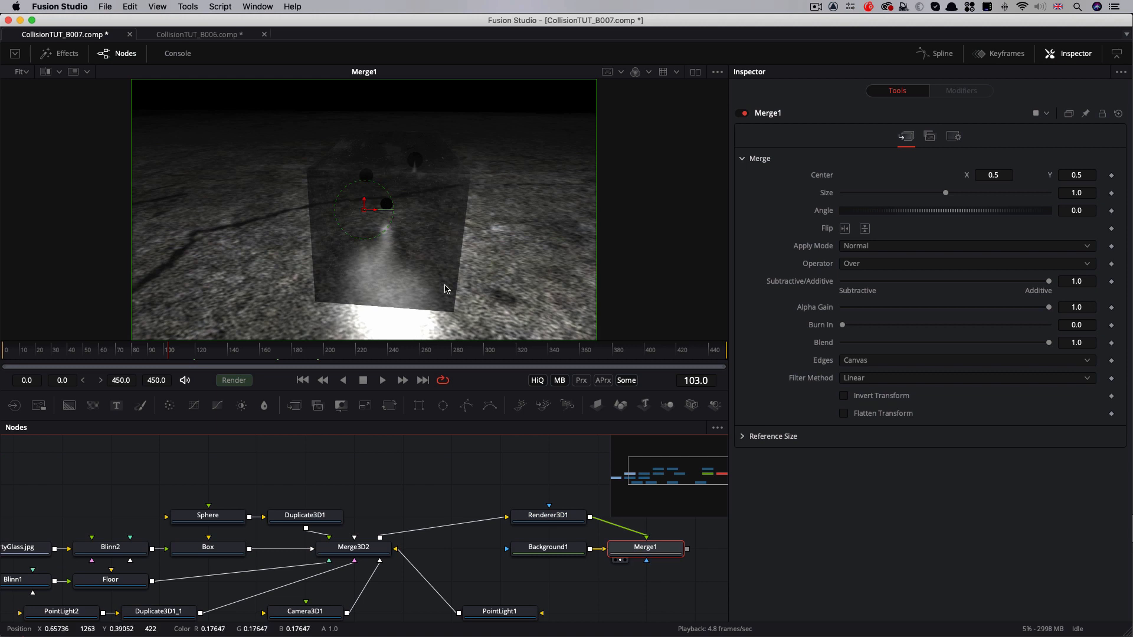
Move the Sphere and Duplicate3D1 nodes up together and disconnect Duplicate3D1 from Merge3D2
{"action": "left_click", "coordinate": [339, 474]}
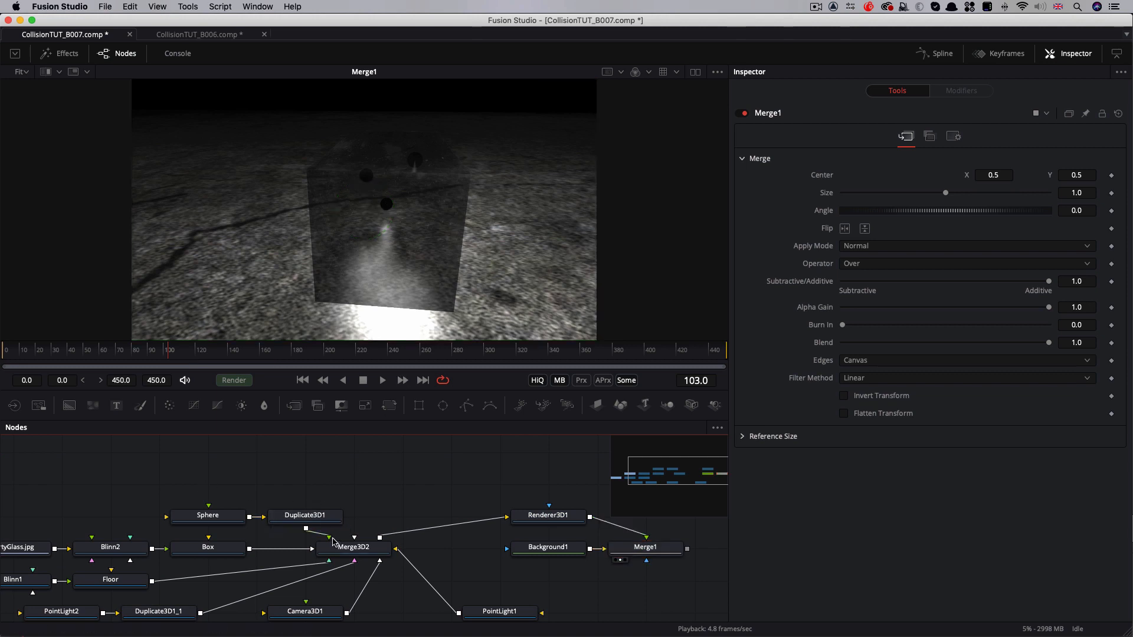
{"action": "left_click", "coordinate": [306, 516], "text": "alt"}
{"action": "left_click_drag", "start_coordinate": [304, 515], "coordinate": [286, 486]}
{"action": "left_click", "coordinate": [285, 485]}
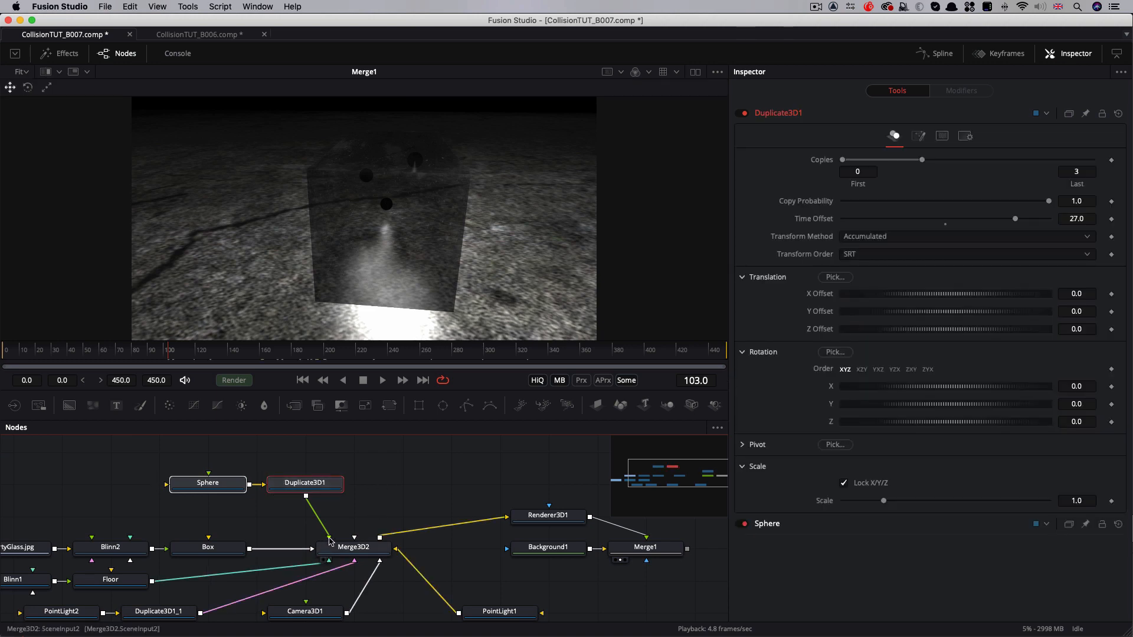
{"action": "left_click_drag", "start_coordinate": [329, 541], "coordinate": [354, 549]}
Place a copy of Merge3D2 beside Duplicate3D1 and connect Duplicate3D1 and Camera3D1 to it
{"action": "left_click", "coordinate": [355, 553]}
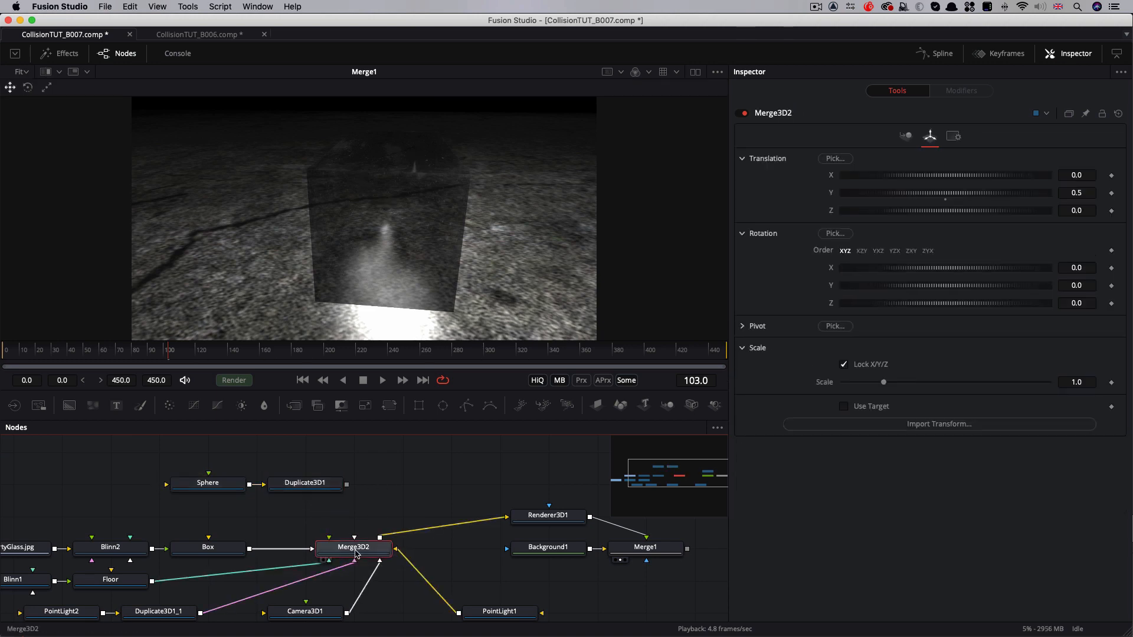
{"action": "key", "text": "super+c"}
{"action": "left_click", "coordinate": [417, 480]}
{"action": "key", "text": "super+v"}
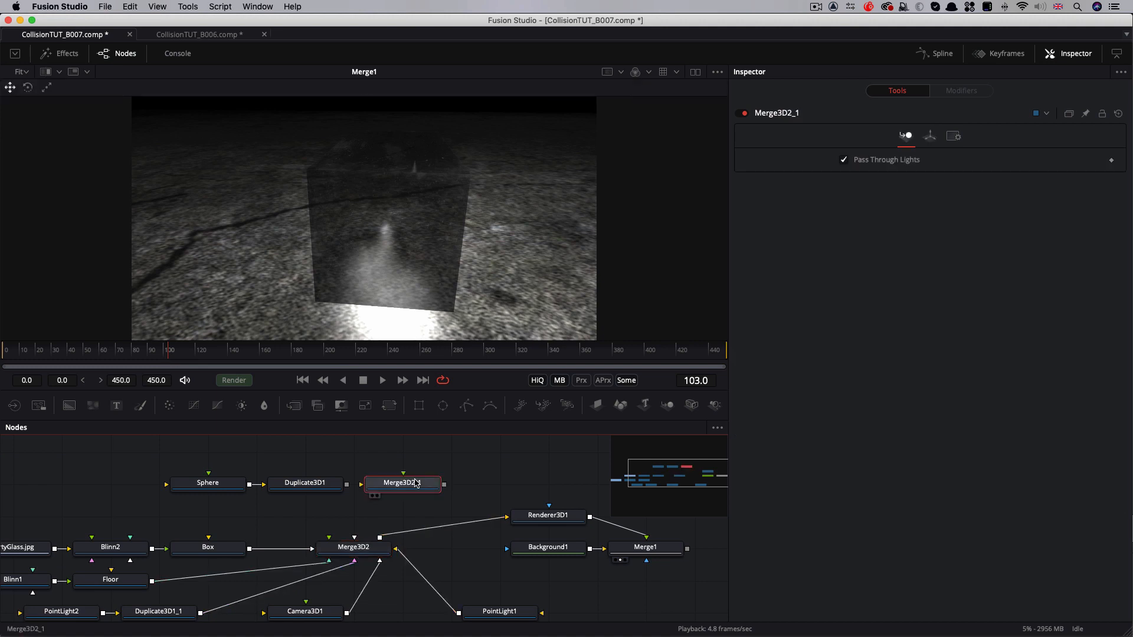
{"action": "left_click_drag", "start_coordinate": [349, 487], "coordinate": [404, 485]}
{"action": "left_click_drag", "start_coordinate": [348, 616], "coordinate": [407, 487]}
Add a Renderer 3D node after Merge3D2_1 and show the spheres' render in the viewer
{"action": "key", "text": "shift+space"}
{"action": "type", "text": "3"}
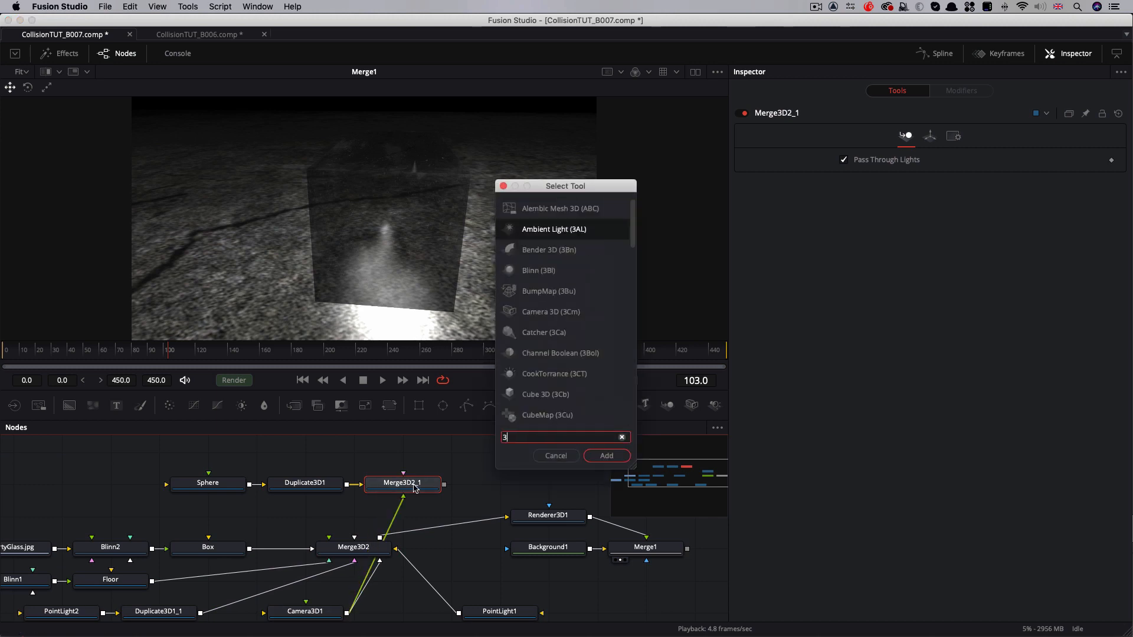
{"action": "type", "text": "rn"}
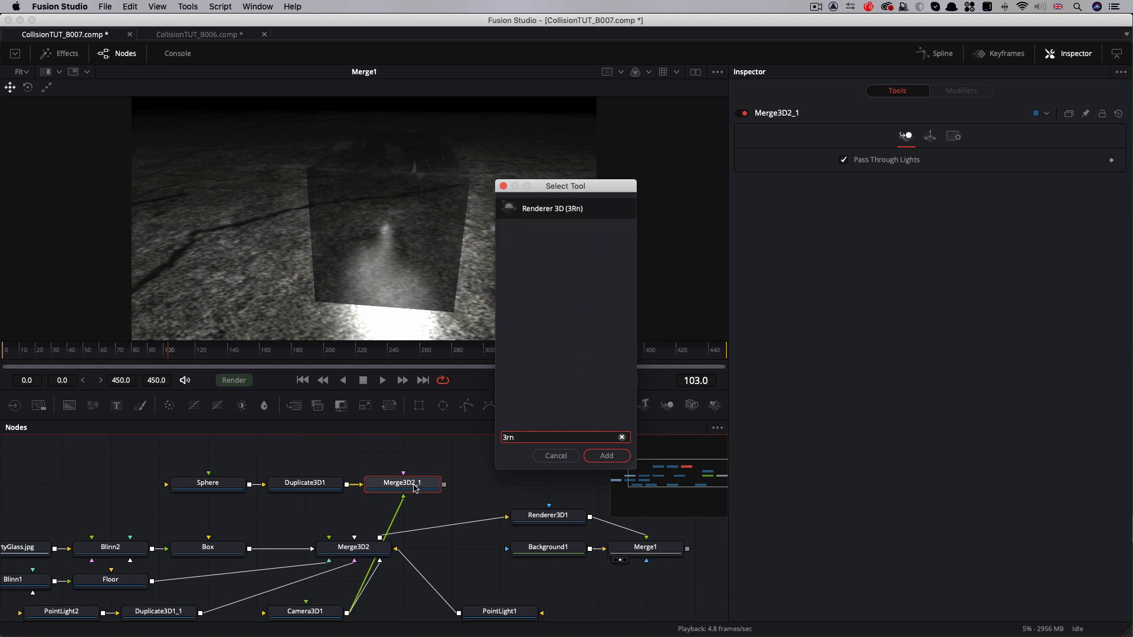
{"action": "key", "text": "Return"}
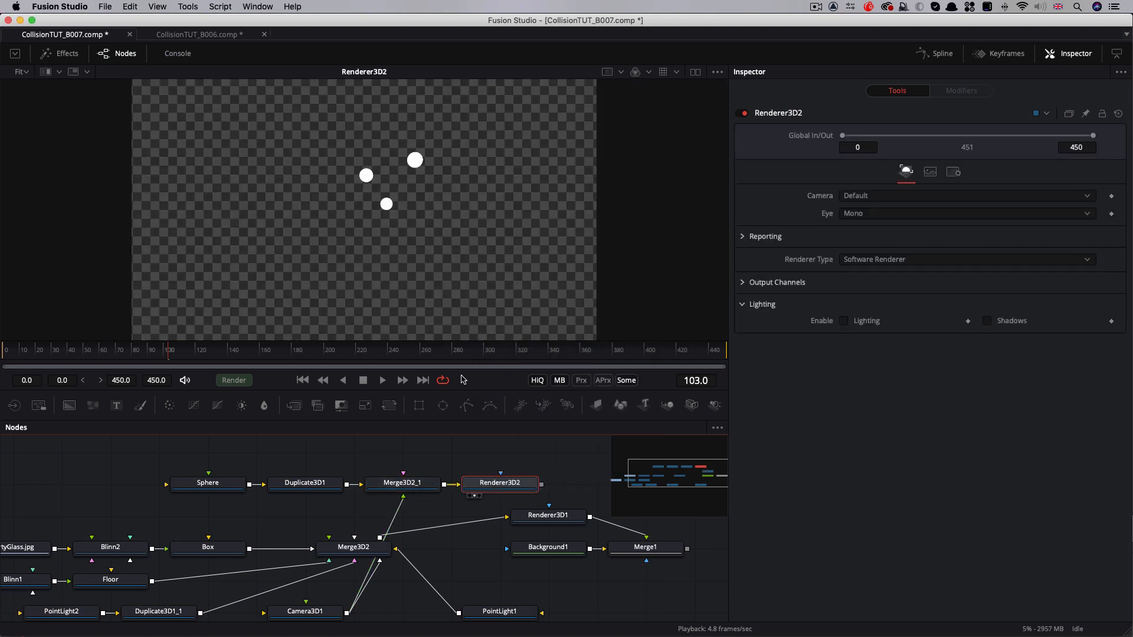
Move Renderer3D2 above Merge1, merge its output over Merge1, and view the combined result
{"action": "scroll", "coordinate": [324, 485], "scroll_direction": "right", "scroll_amount": 5}
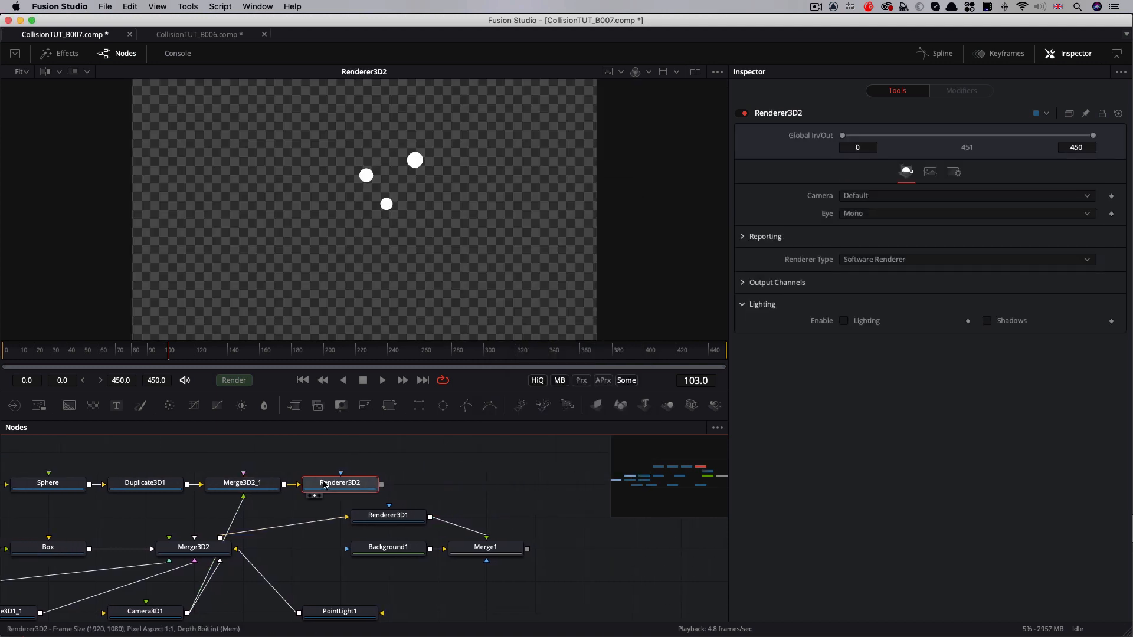
{"action": "left_click_drag", "start_coordinate": [361, 486], "coordinate": [507, 486]}
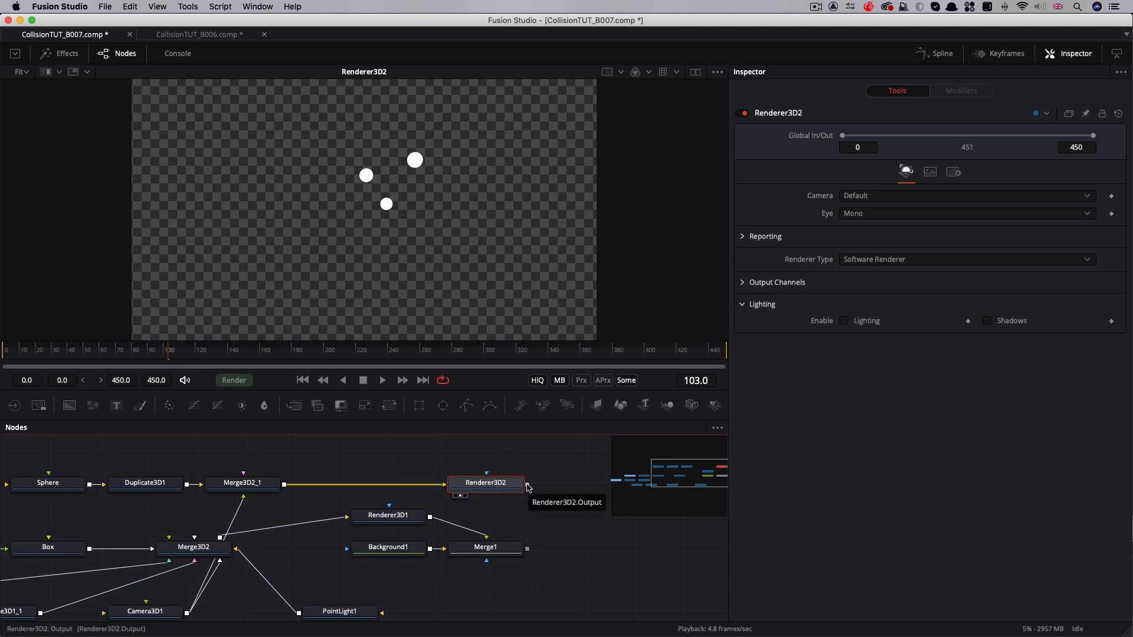
{"action": "left_click_drag", "start_coordinate": [527, 486], "coordinate": [530, 552]}
{"action": "key", "text": "1"}
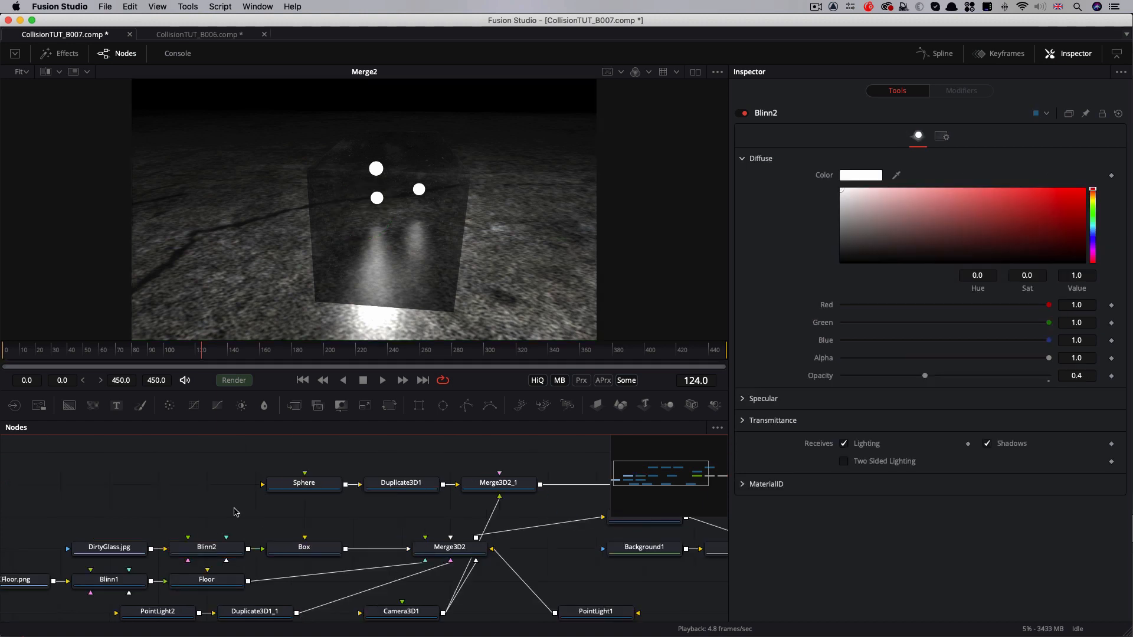
Turn on two-sided lighting in the box's Blinn2 material
{"action": "left_click", "coordinate": [313, 549]}
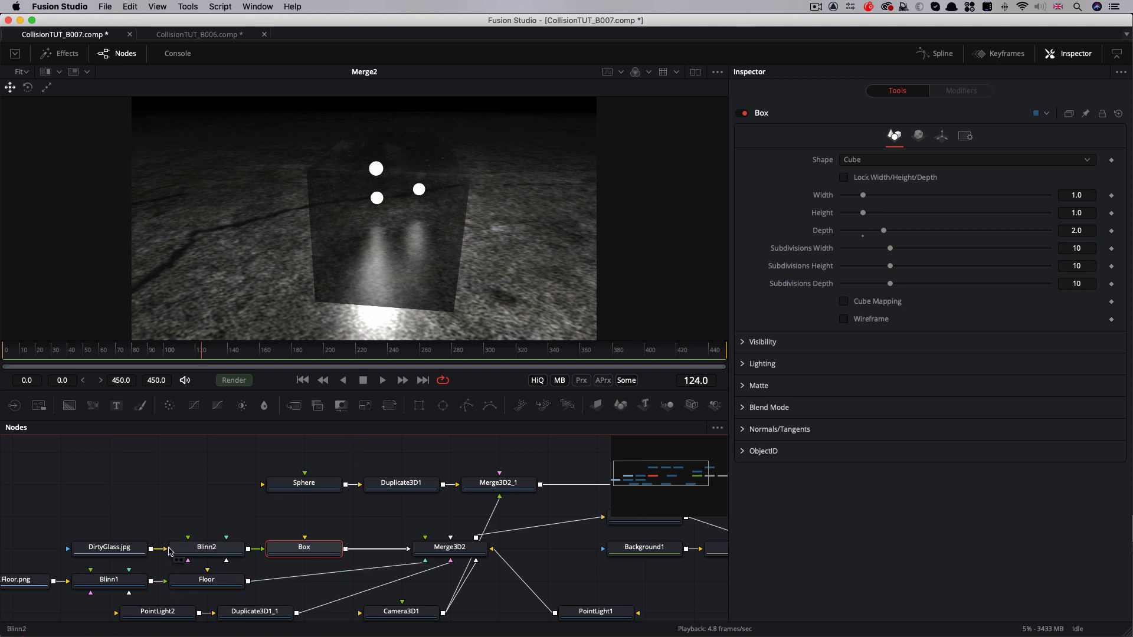
{"action": "left_click", "coordinate": [208, 551]}
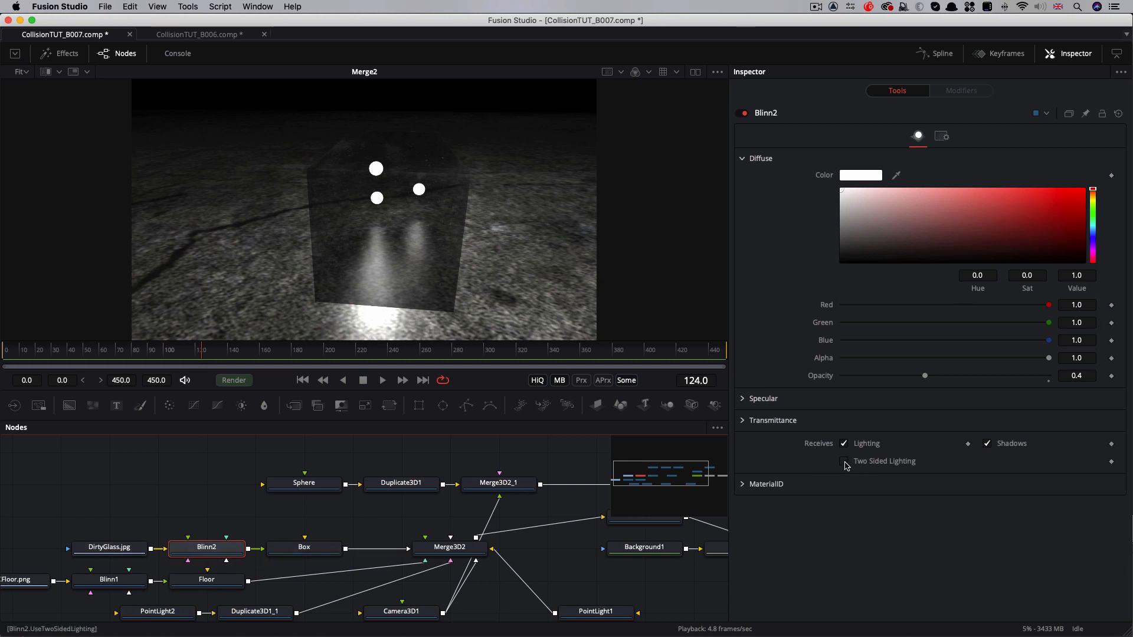
{"action": "left_click", "coordinate": [844, 461]}
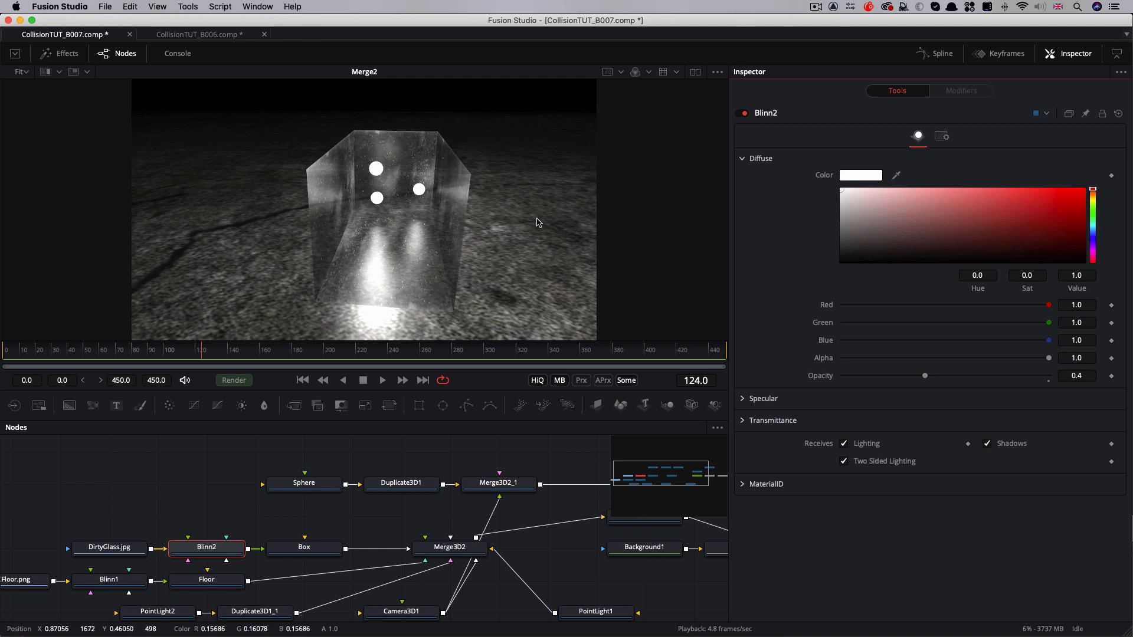
Add a Luma Keyer fed by DirtyGlass.jpg and connect its output to Blinn2's magenta specular intensity input
{"action": "left_click_drag", "start_coordinate": [118, 549], "coordinate": [70, 548]}
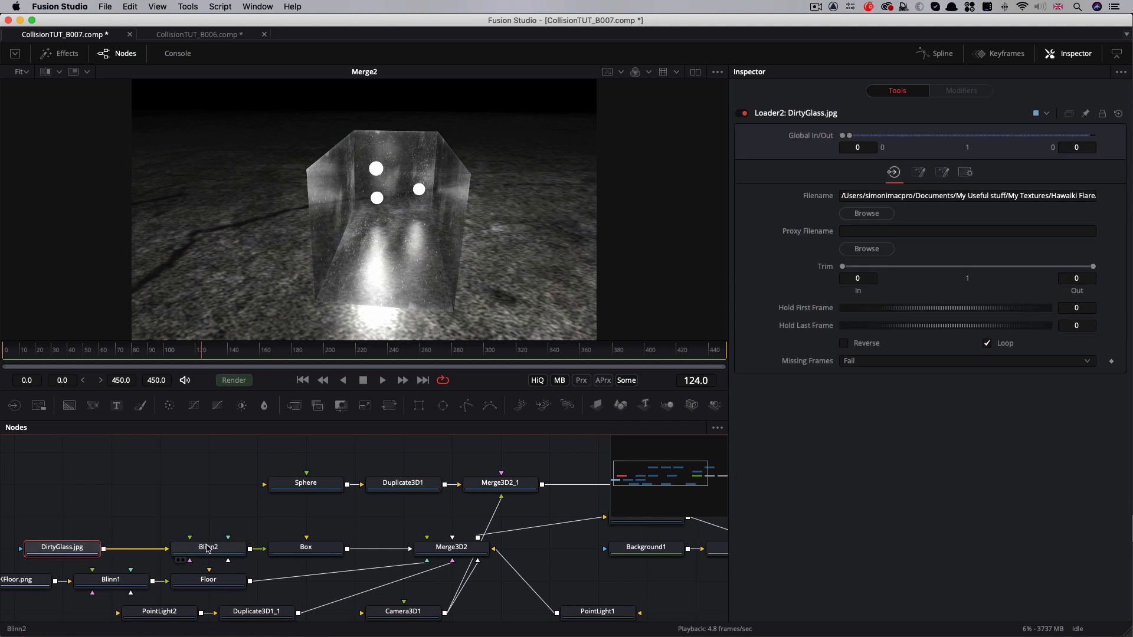
{"action": "left_click", "coordinate": [121, 487]}
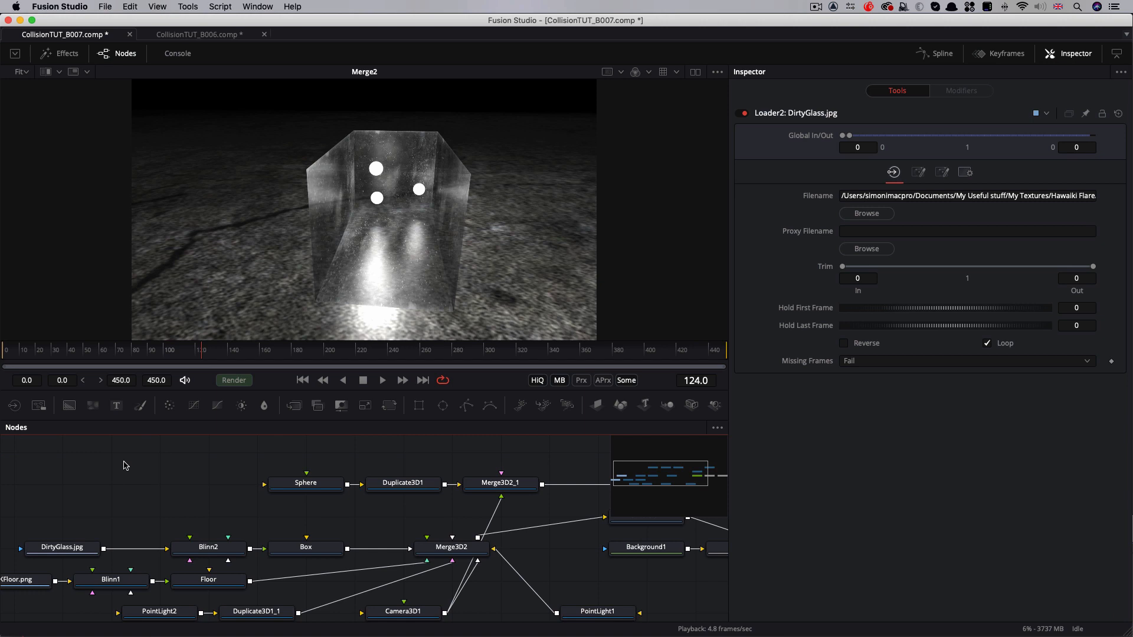
{"action": "key", "text": "shift+space"}
{"action": "type", "text": "lum"}
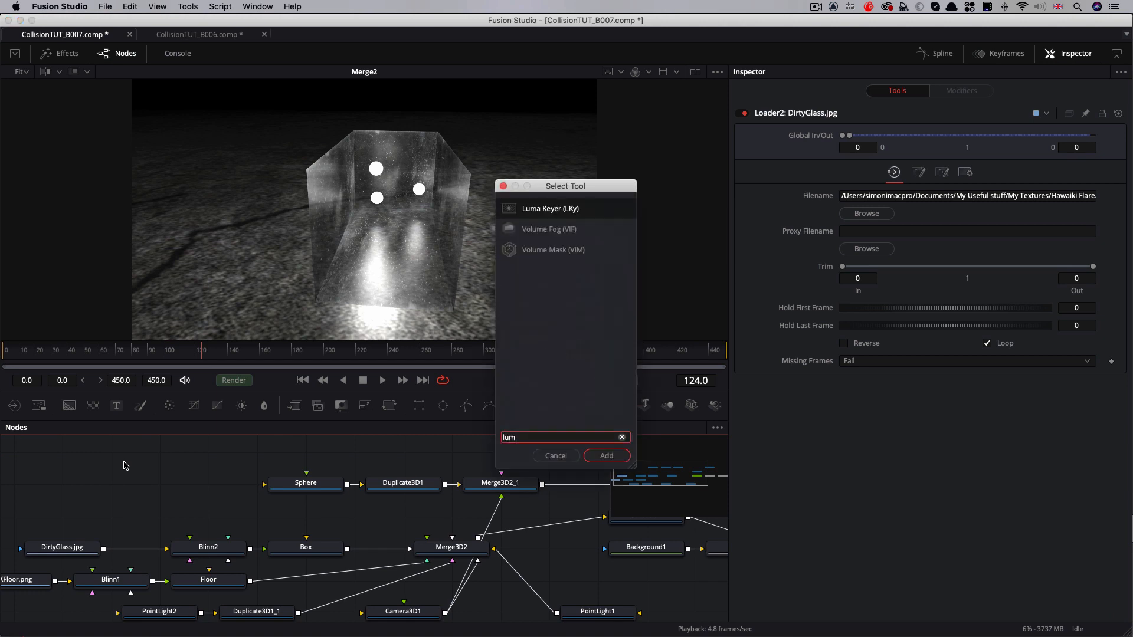
{"action": "key", "text": "Return"}
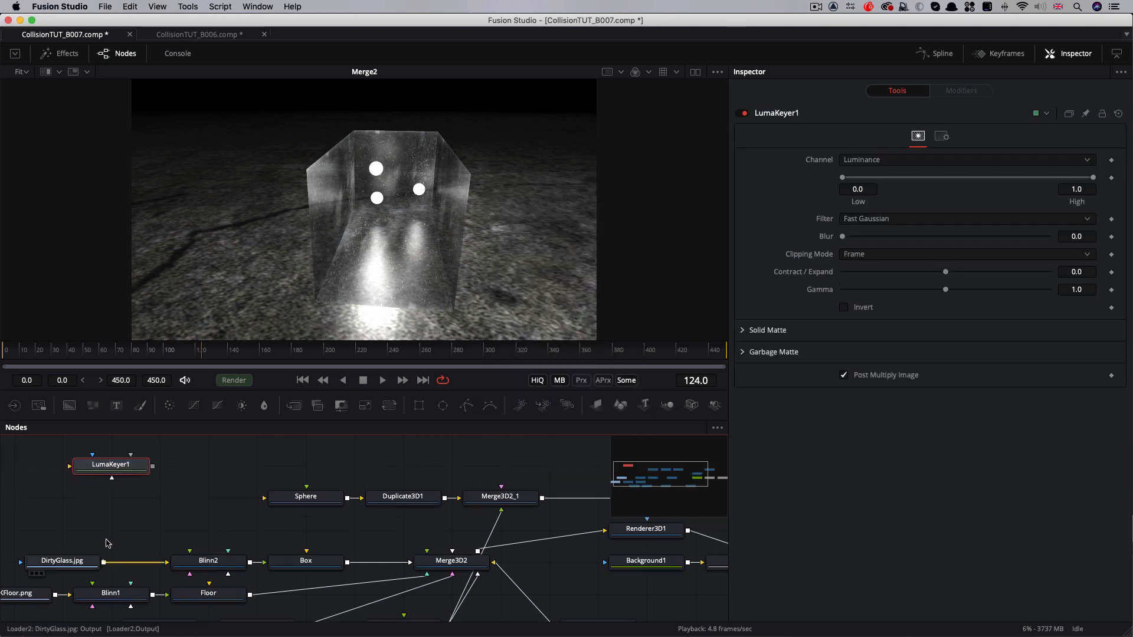
{"action": "left_click_drag", "start_coordinate": [104, 563], "coordinate": [190, 577]}
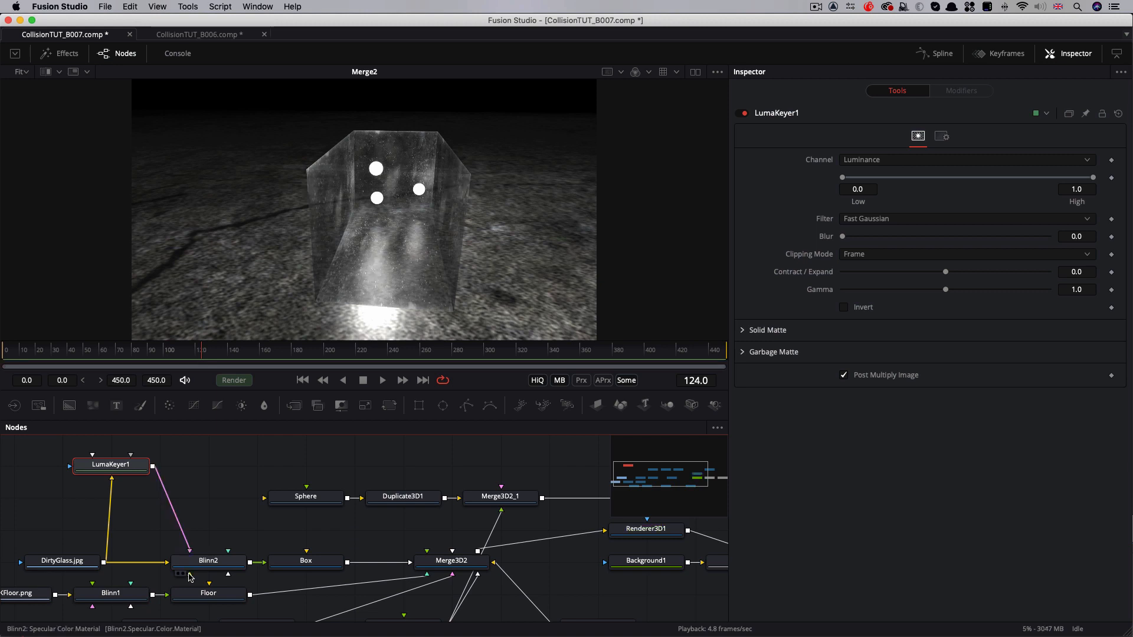
Shift LumaKeyer1 toward Blinn2 and set its luminance range to about 0.363 low and 0.511 high
{"action": "left_click_drag", "start_coordinate": [115, 474], "coordinate": [164, 474]}
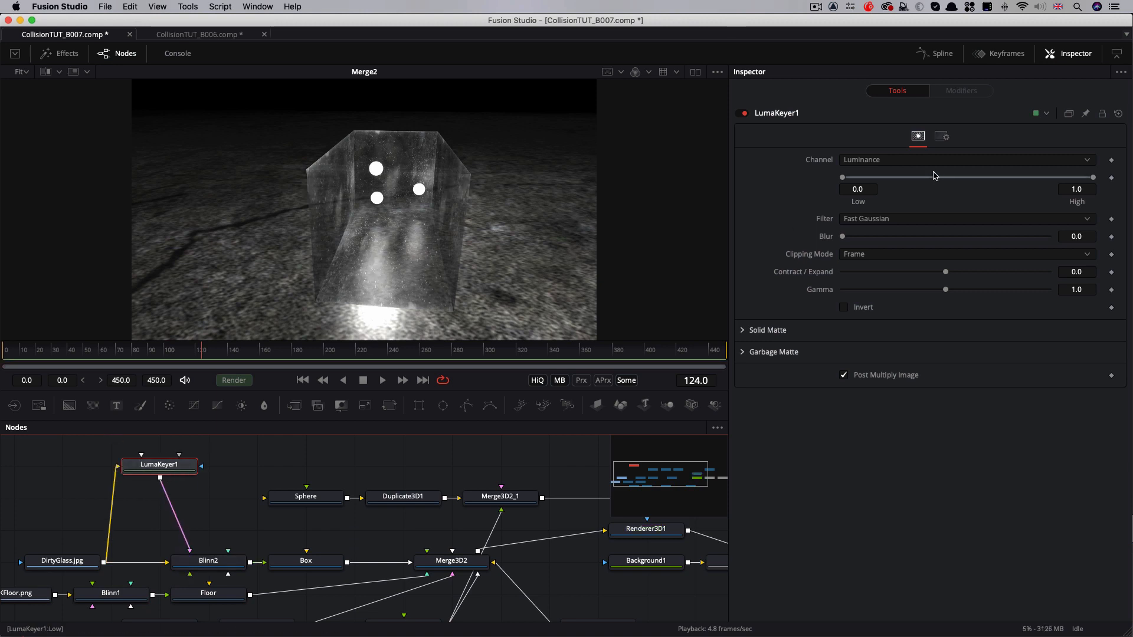
{"action": "left_click_drag", "start_coordinate": [843, 177], "coordinate": [924, 177]}
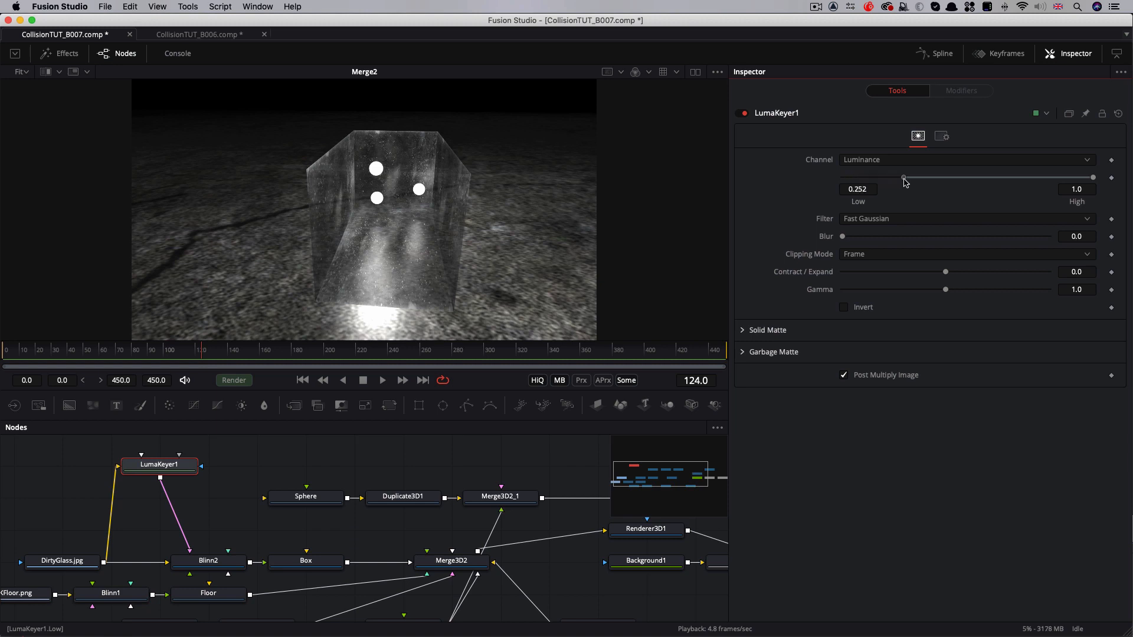
{"action": "left_click_drag", "start_coordinate": [1093, 177], "coordinate": [975, 183]}
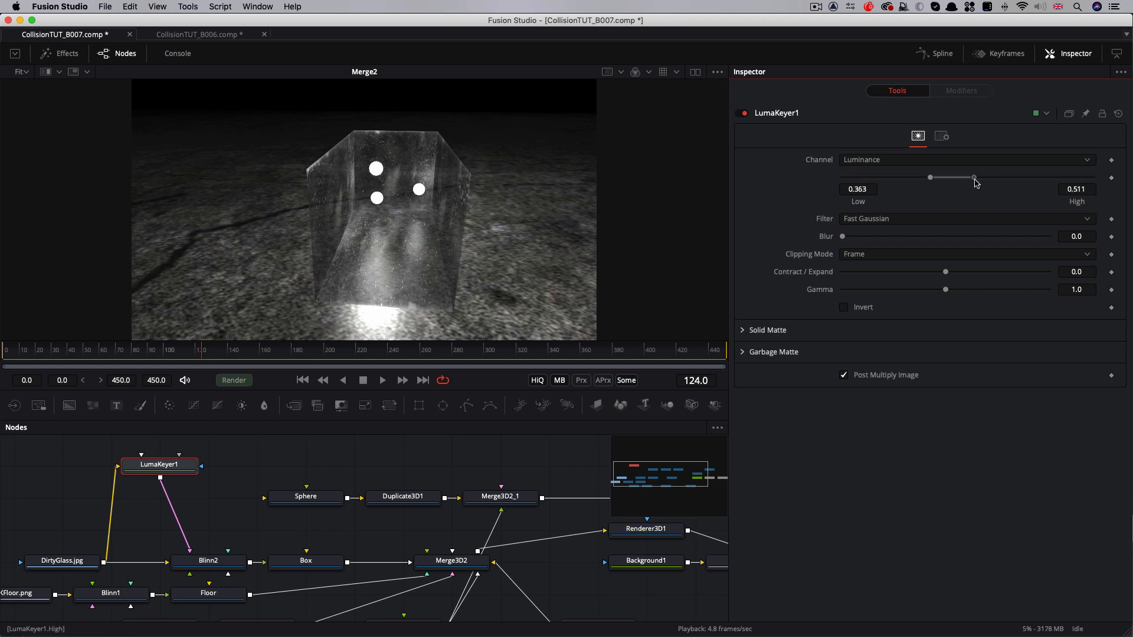
Set the specular intensity of the box's Blinn2 material to 3
{"action": "left_click", "coordinate": [209, 561]}
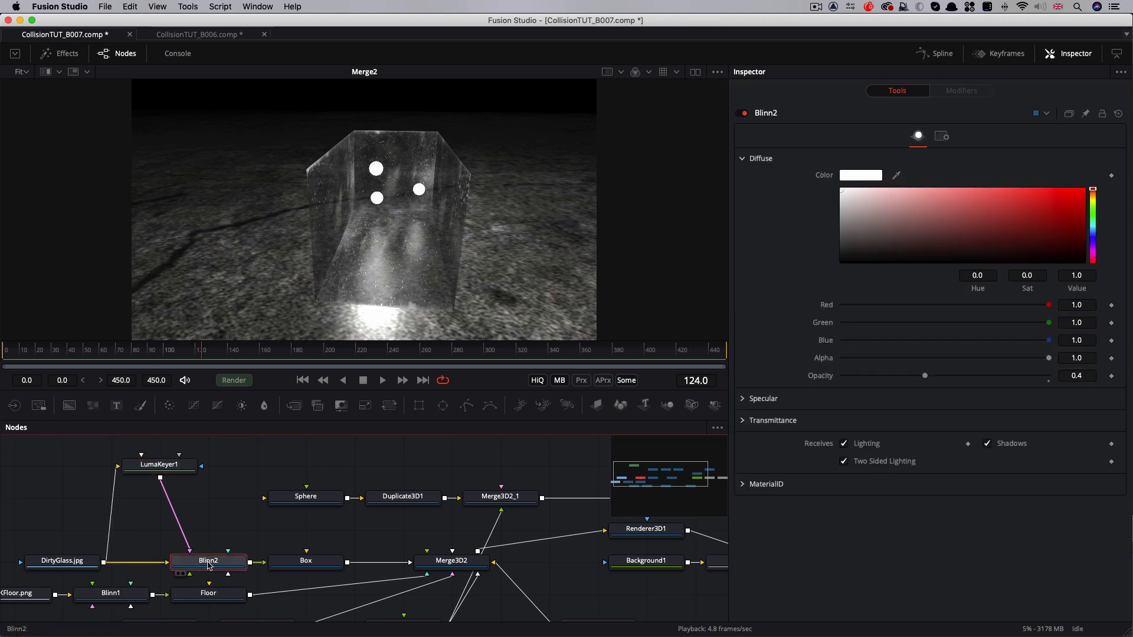
{"action": "left_click", "coordinate": [744, 400]}
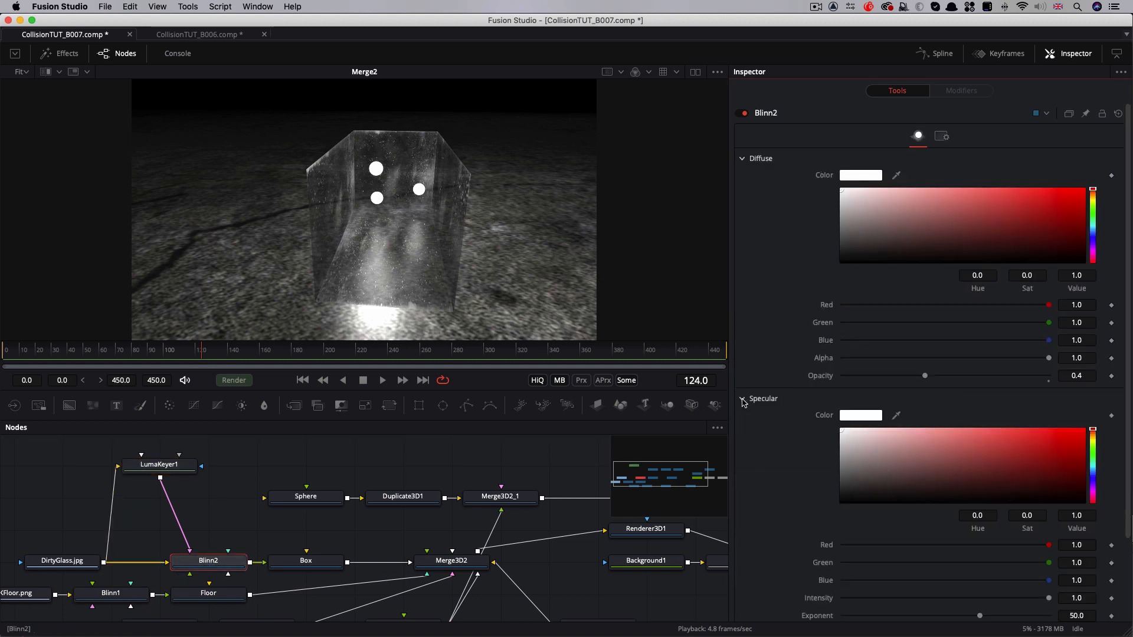
{"action": "scroll", "coordinate": [1121, 460], "scroll_direction": "down", "scroll_amount": 3}
{"action": "left_click", "coordinate": [1094, 501]}
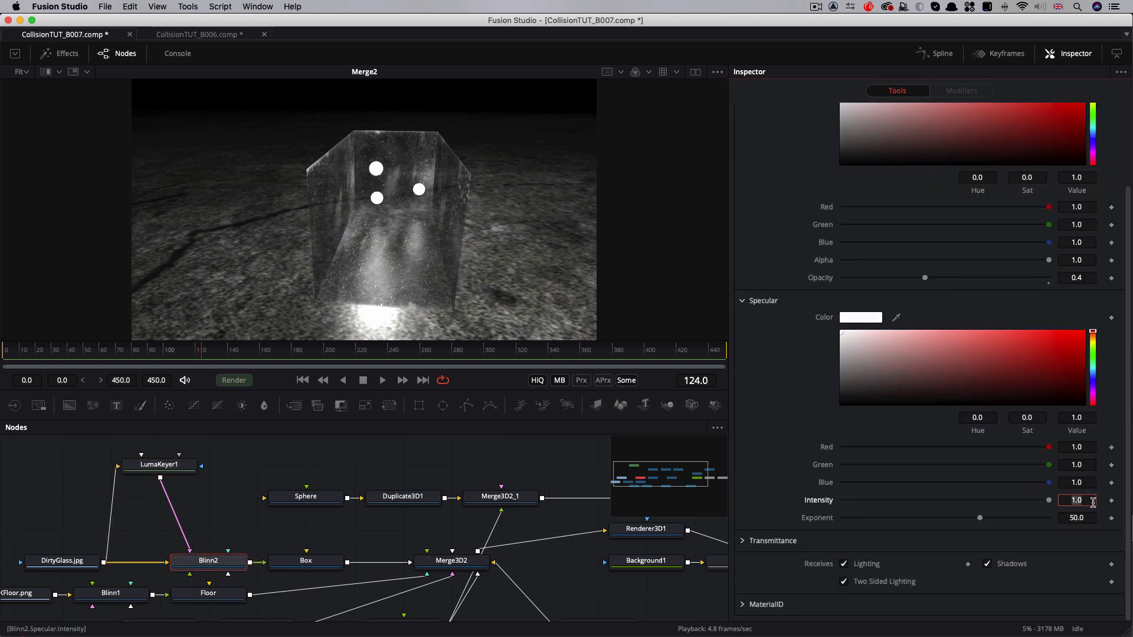
{"action": "type", "text": "3"}
{"action": "key", "text": "Tab"}
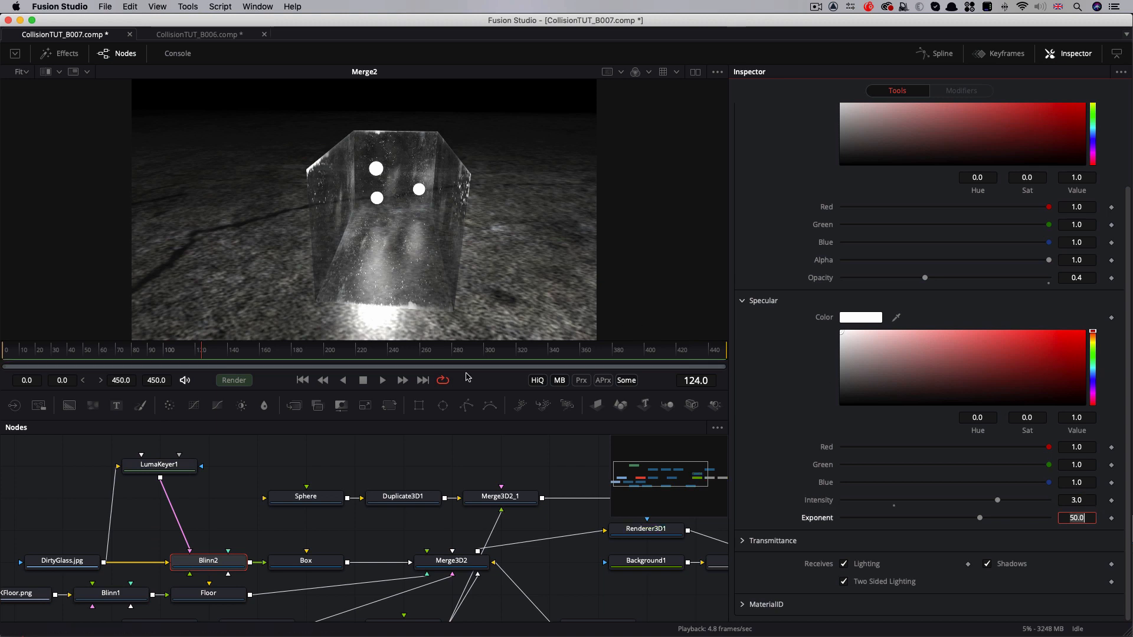
Drive Camera3D1's Z pivot with the expression -Transform3DOp.Translate.Z so it is linked to the negative of its Z translation
{"action": "scroll", "coordinate": [356, 515], "scroll_direction": "left", "scroll_amount": 3}
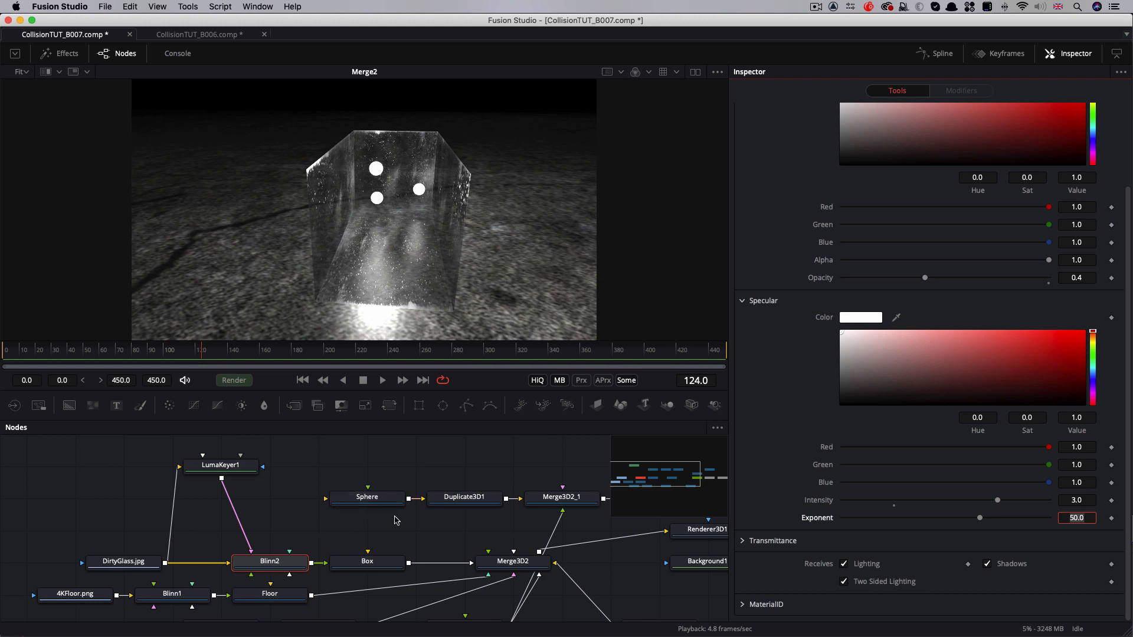
{"action": "scroll", "coordinate": [416, 536], "scroll_direction": "down", "scroll_amount": 3}
{"action": "scroll", "coordinate": [407, 573], "scroll_direction": "right", "scroll_amount": 4}
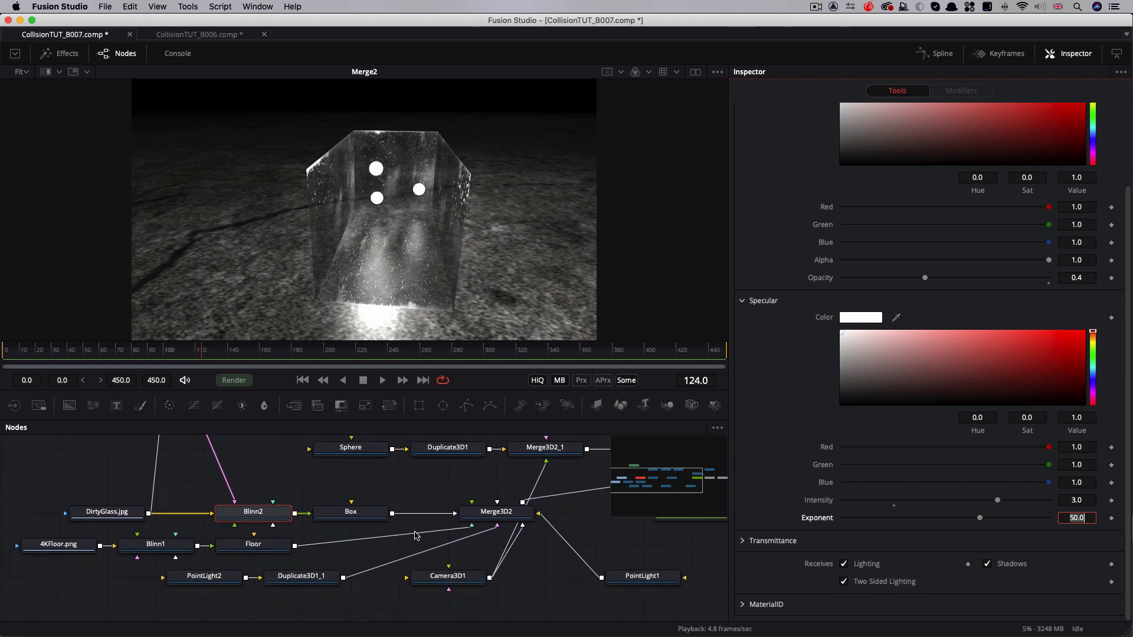
{"action": "left_click", "coordinate": [390, 579]}
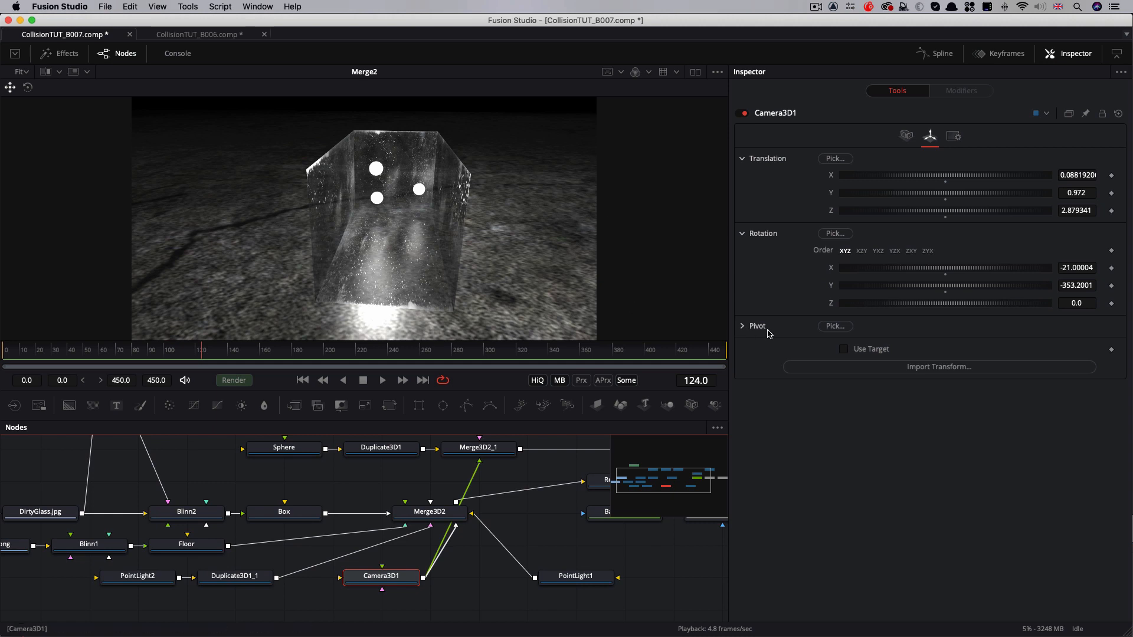
{"action": "left_click", "coordinate": [743, 326]}
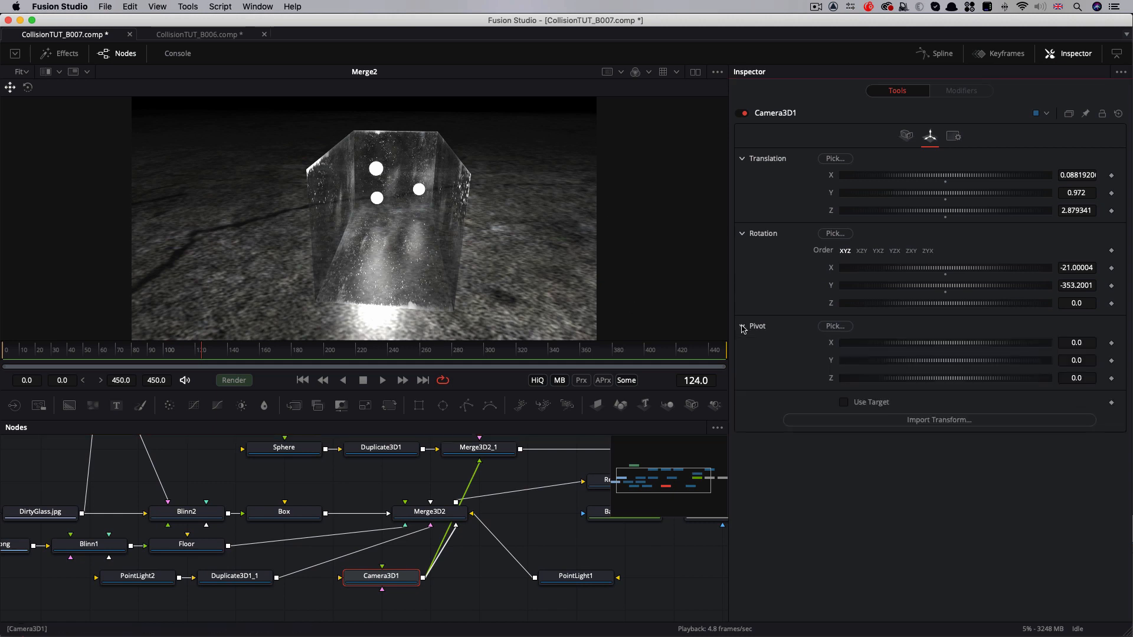
{"action": "right_click", "coordinate": [824, 380]}
{"action": "left_click", "coordinate": [860, 554]}
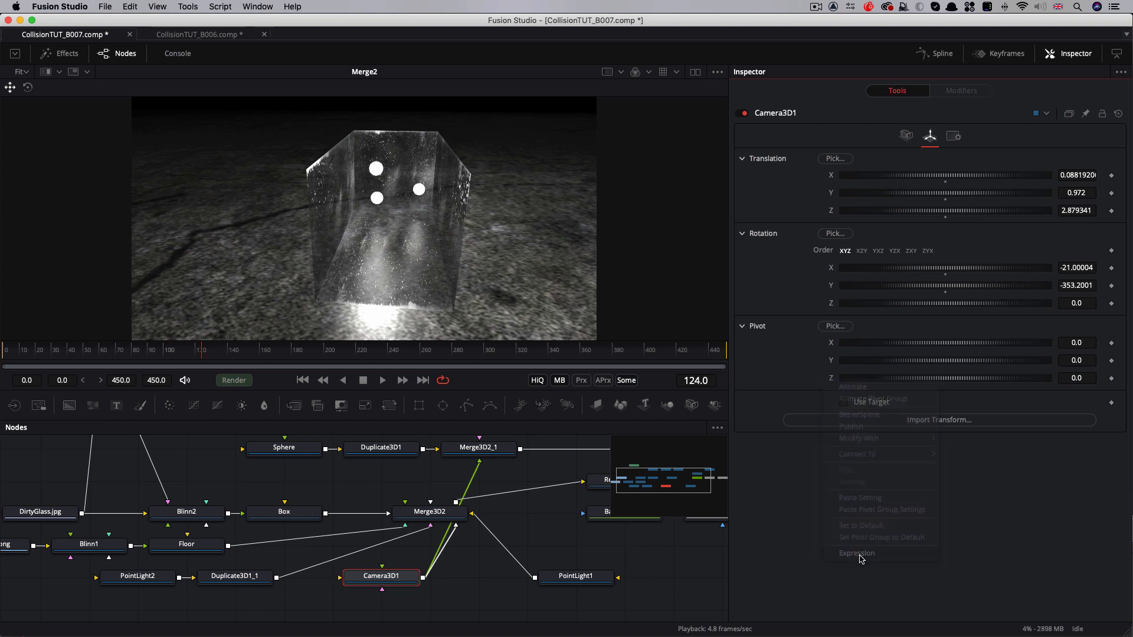
{"action": "left_click_drag", "start_coordinate": [845, 395], "coordinate": [920, 214]}
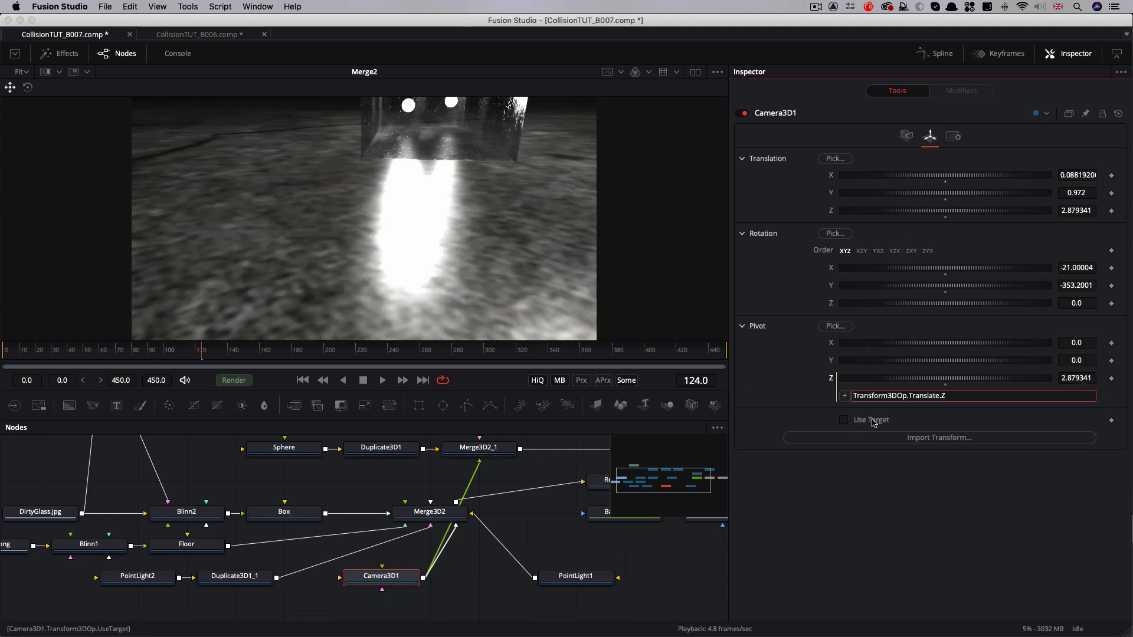
{"action": "type", "text": "-"}
{"action": "key", "text": "Return"}
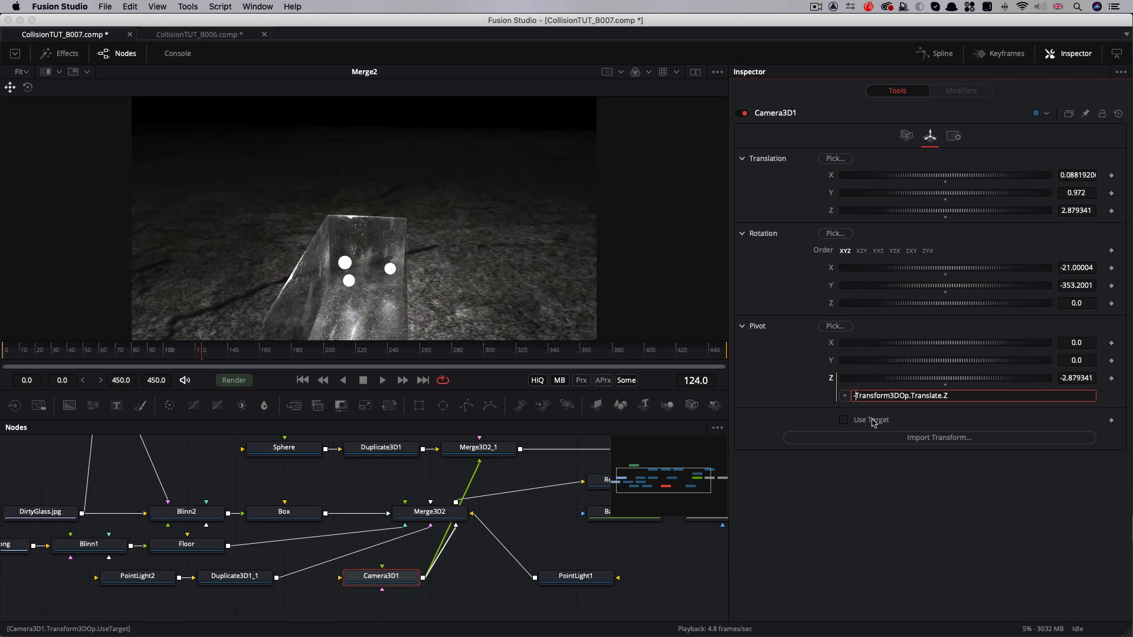
Reframe the box by setting Camera3D1's X rotation to 0, Y translation to 0.13 and Y rotation to about -320.3
{"action": "left_click", "coordinate": [1083, 268]}
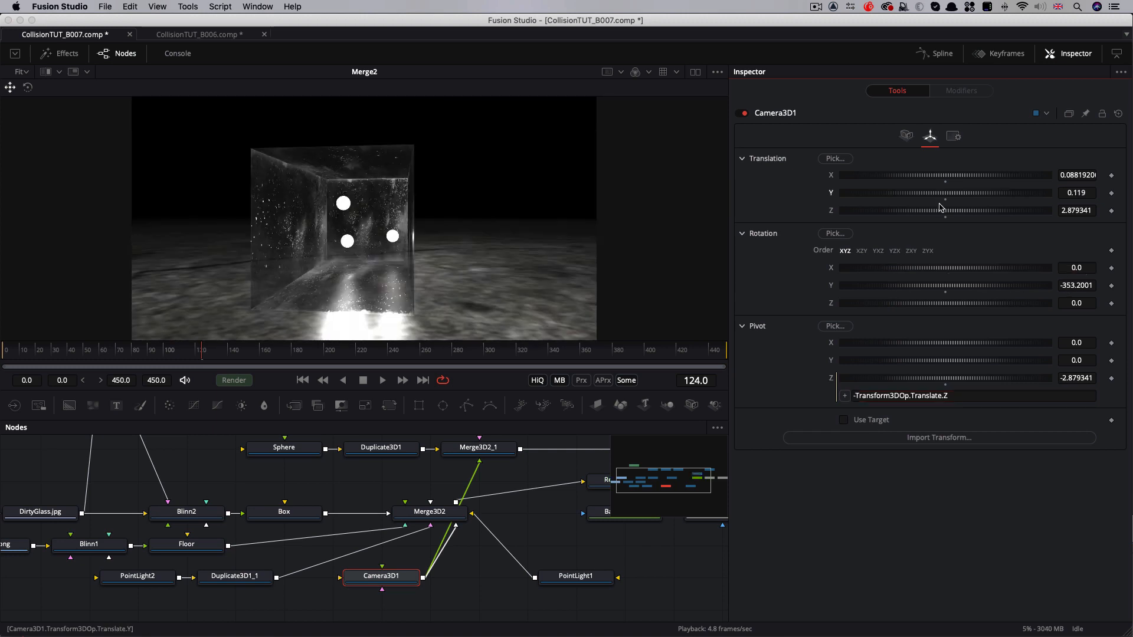
{"action": "left_click_drag", "start_coordinate": [940, 205], "coordinate": [948, 207]}
{"action": "left_click_drag", "start_coordinate": [952, 289], "coordinate": [970, 291]}
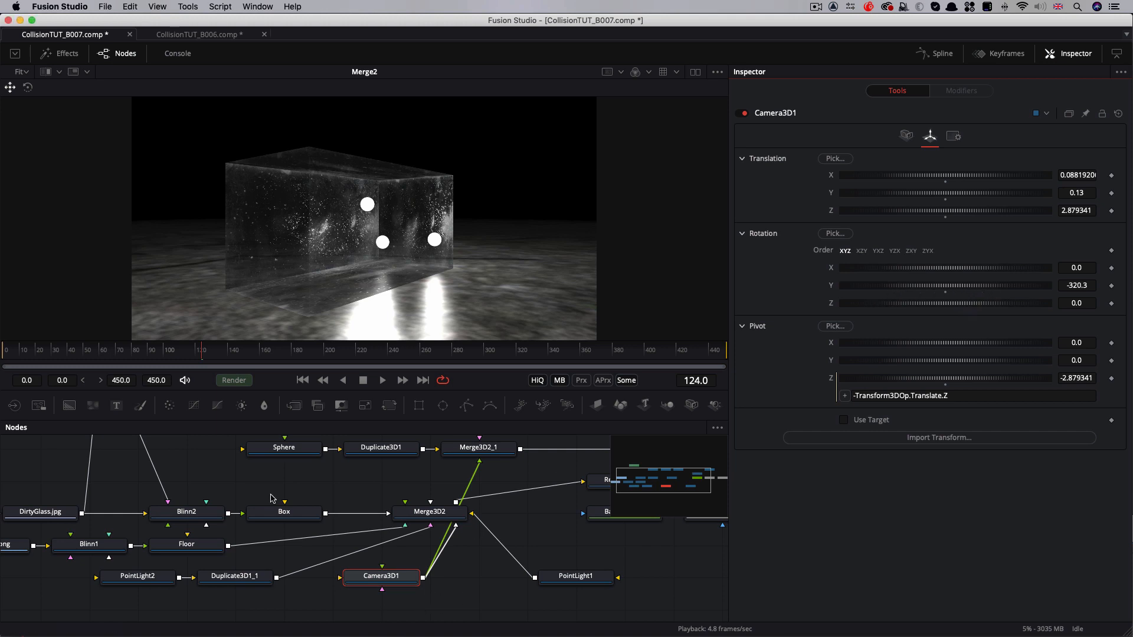
Move 4KFloor.png and Blinn1 away from Floor and add a Luma Keyer above them
{"action": "scroll", "coordinate": [271, 498], "scroll_direction": "left", "scroll_amount": 10}
{"action": "scroll", "coordinate": [272, 498], "scroll_direction": "left", "scroll_amount": 6}
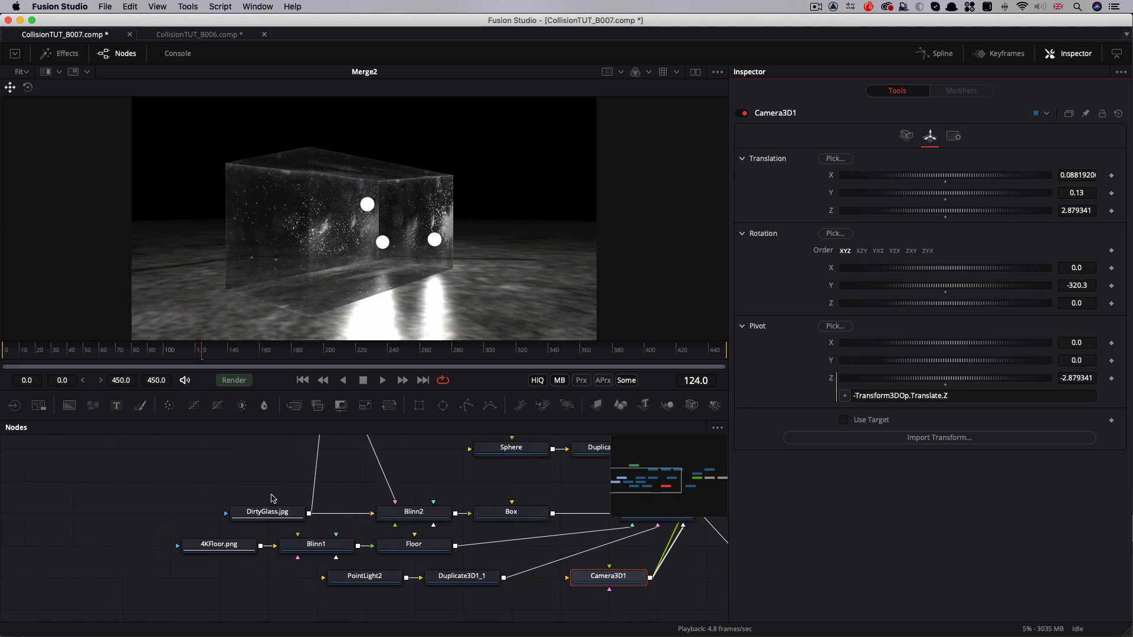
{"action": "left_click_drag", "start_coordinate": [371, 578], "coordinate": [112, 549]}
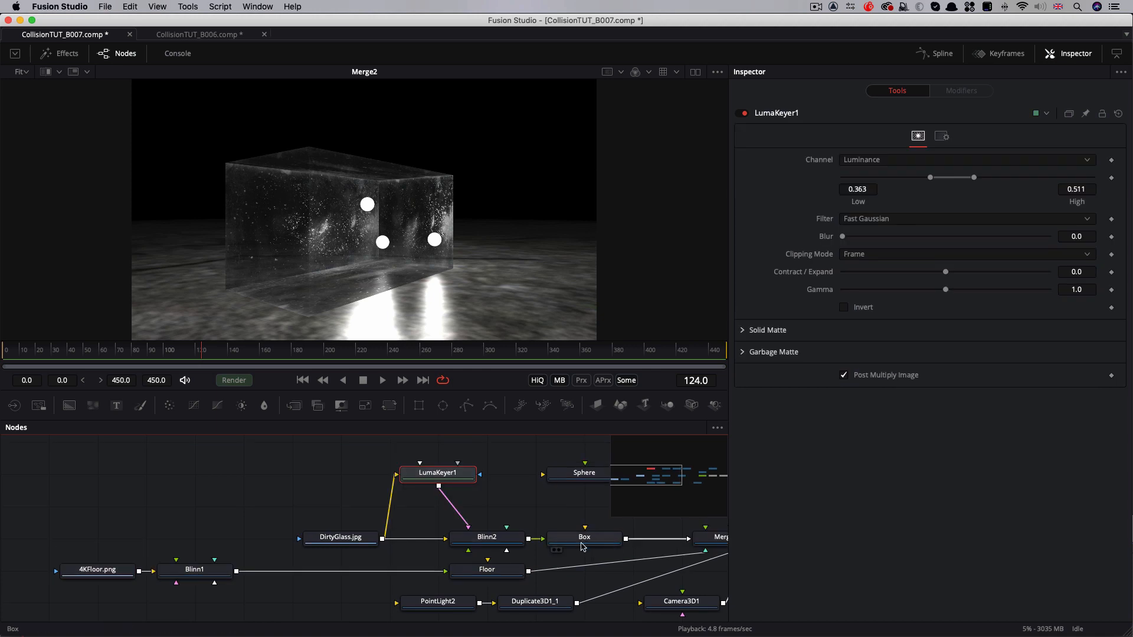
{"action": "left_click", "coordinate": [169, 495]}
{"action": "key", "text": "shift+space"}
{"action": "type", "text": "luma"}
{"action": "key", "text": "Return"}
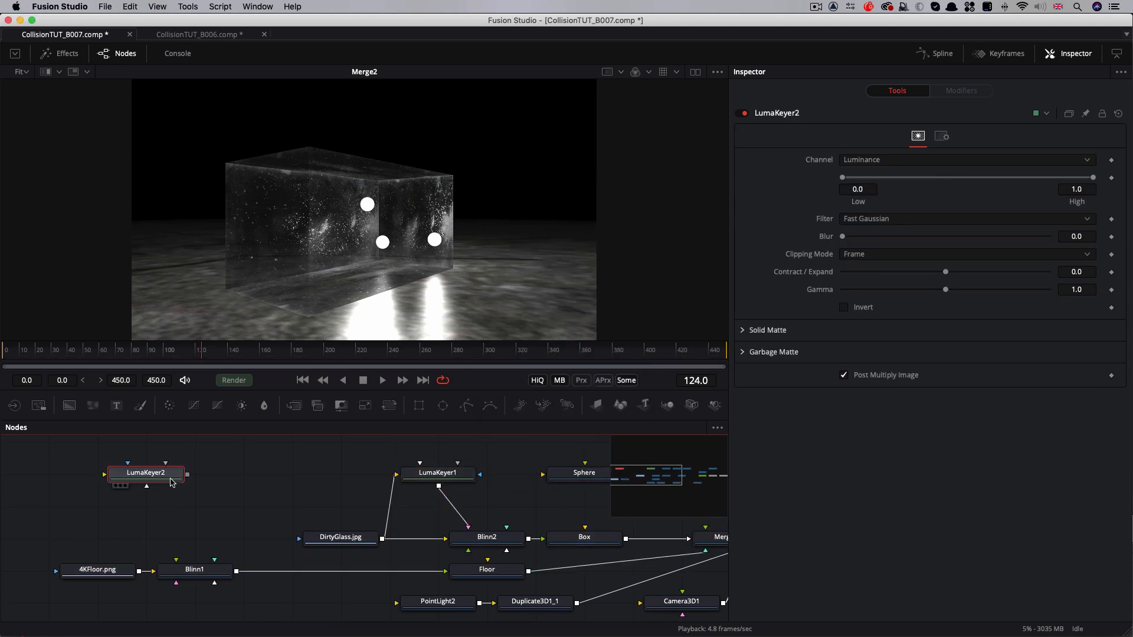
Feed LumaKeyer2 from 4KFloor.png, connect it to Blinn1's magenta and teal inputs, and set its luminance range to about 0.407 low and 0.528 high
{"action": "left_click_drag", "start_coordinate": [139, 571], "coordinate": [175, 586]}
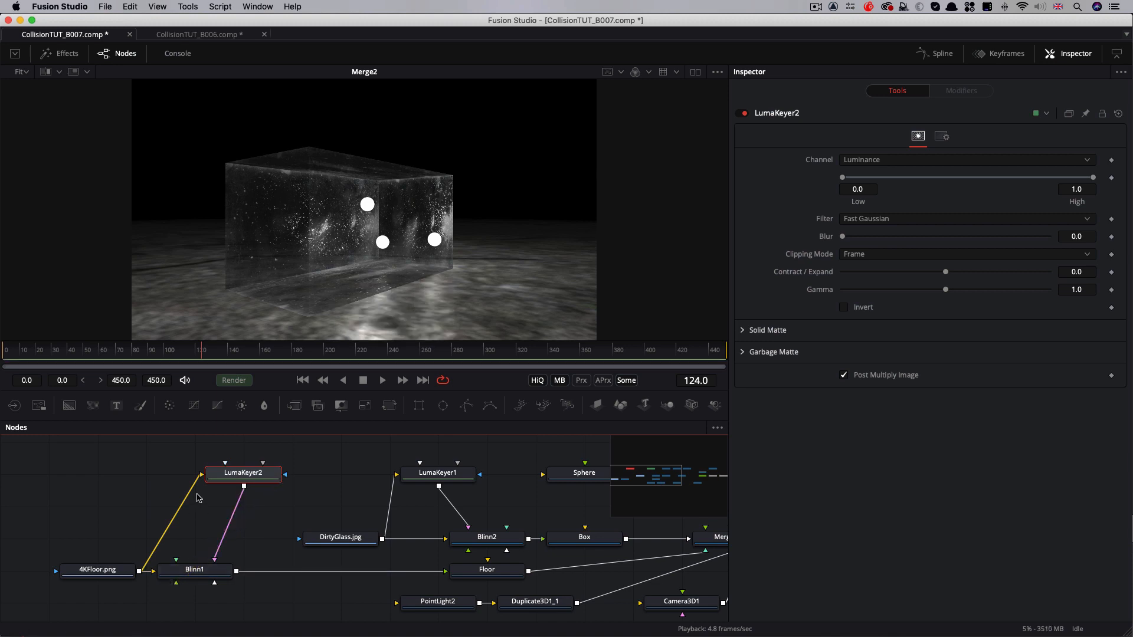
{"action": "left_click_drag", "start_coordinate": [842, 177], "coordinate": [942, 177]}
{"action": "left_click_drag", "start_coordinate": [1094, 179], "coordinate": [978, 183]}
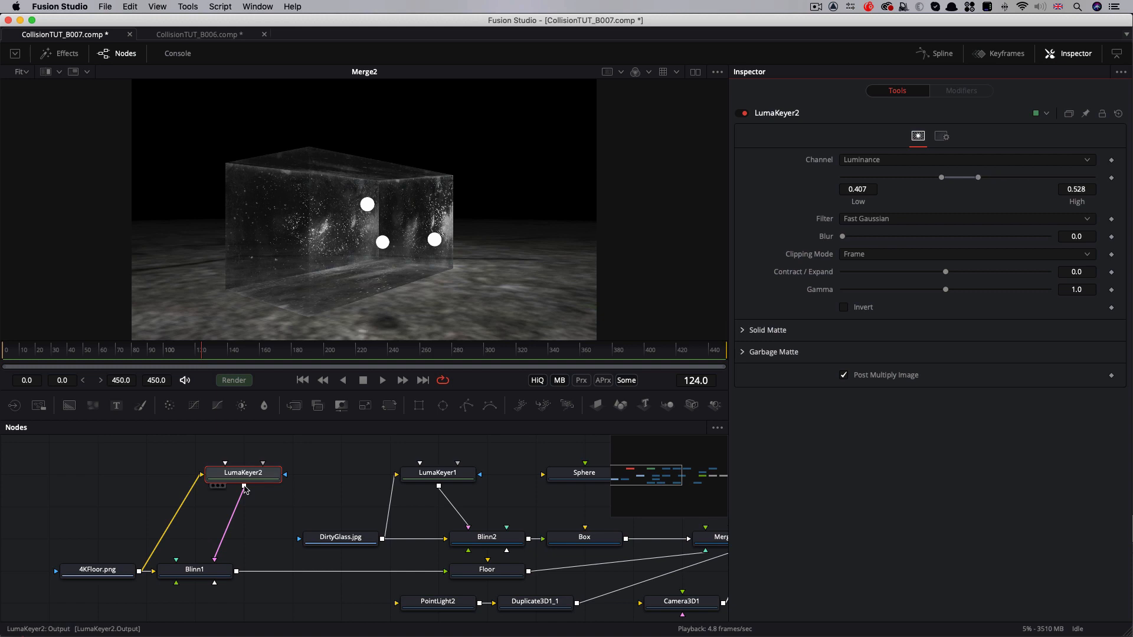
{"action": "left_click_drag", "start_coordinate": [245, 487], "coordinate": [176, 563]}
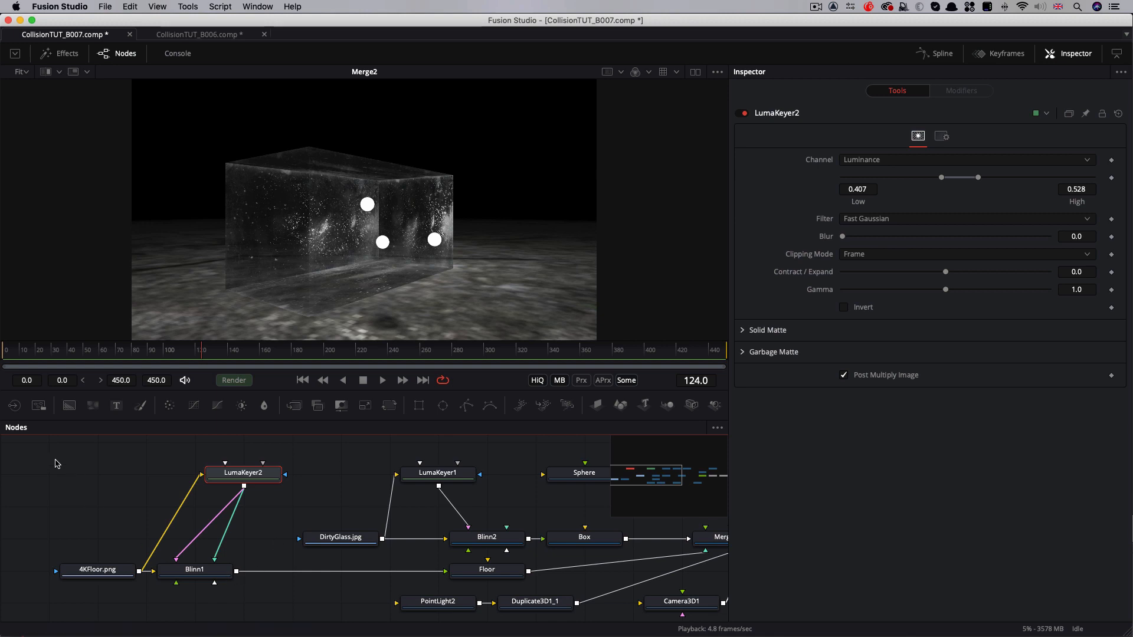
Tidy the floor branch by shifting its texture and material nodes, placing LumaKeyer2 directly above Blinn1, and moving Floor beside Blinn1
{"action": "left_click_drag", "start_coordinate": [44, 457], "coordinate": [283, 604]}
{"action": "left_click_drag", "start_coordinate": [206, 572], "coordinate": [158, 572]}
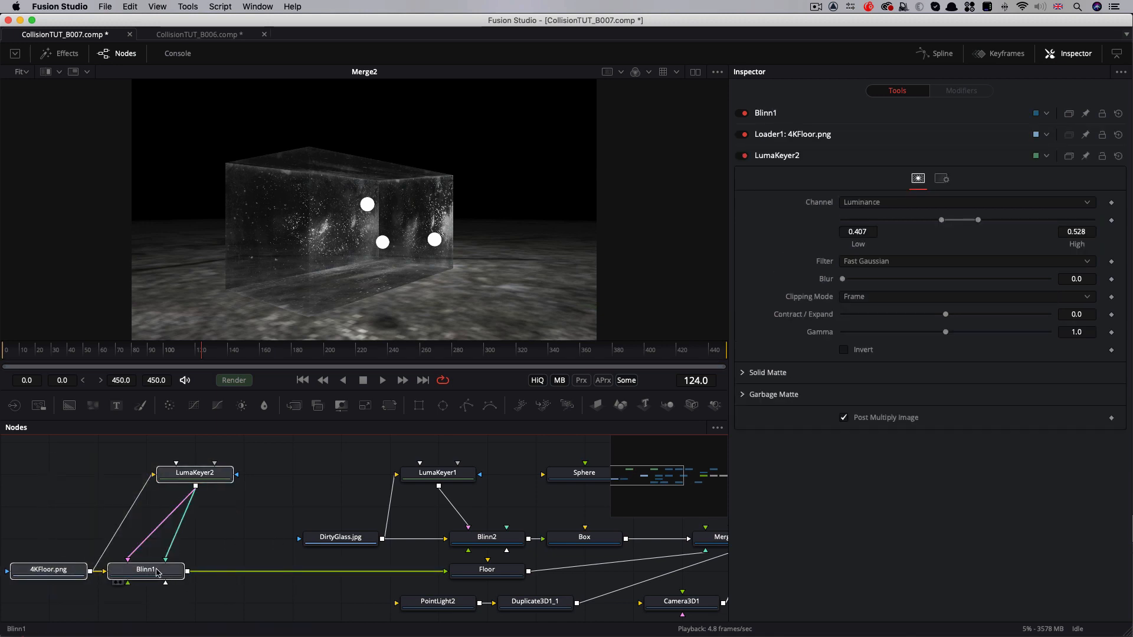
{"action": "left_click", "coordinate": [147, 571]}
{"action": "left_click_drag", "start_coordinate": [194, 474], "coordinate": [146, 474]}
{"action": "left_click_drag", "start_coordinate": [515, 574], "coordinate": [252, 576]}
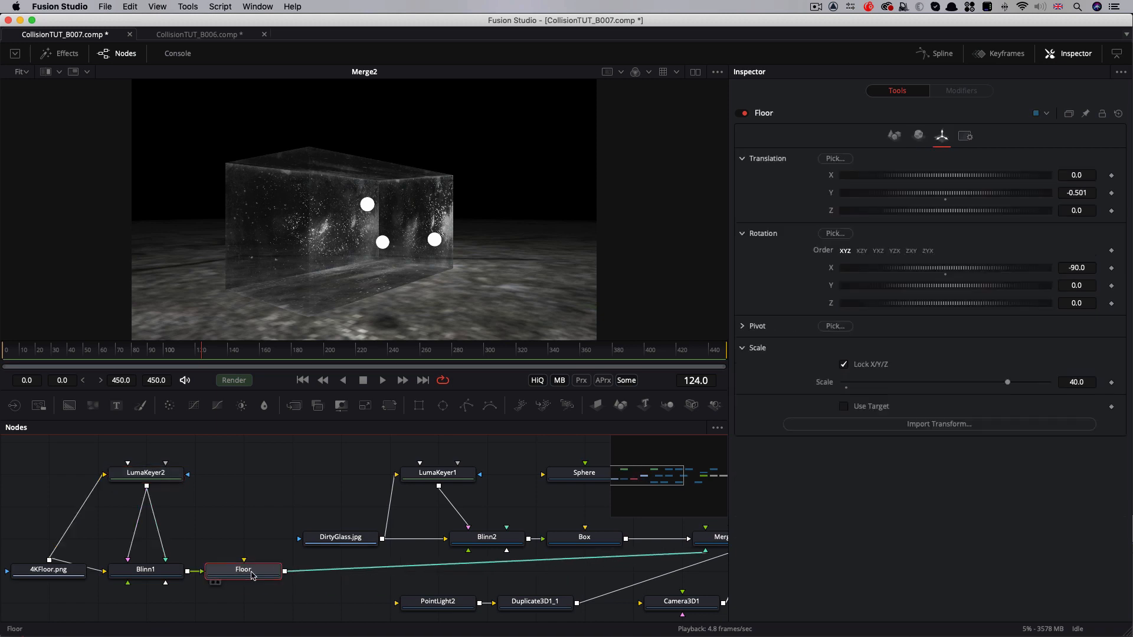
Insert a UV Map 3D node after Floor
{"action": "key", "text": "shift+space"}
{"action": "type", "text": "uv"}
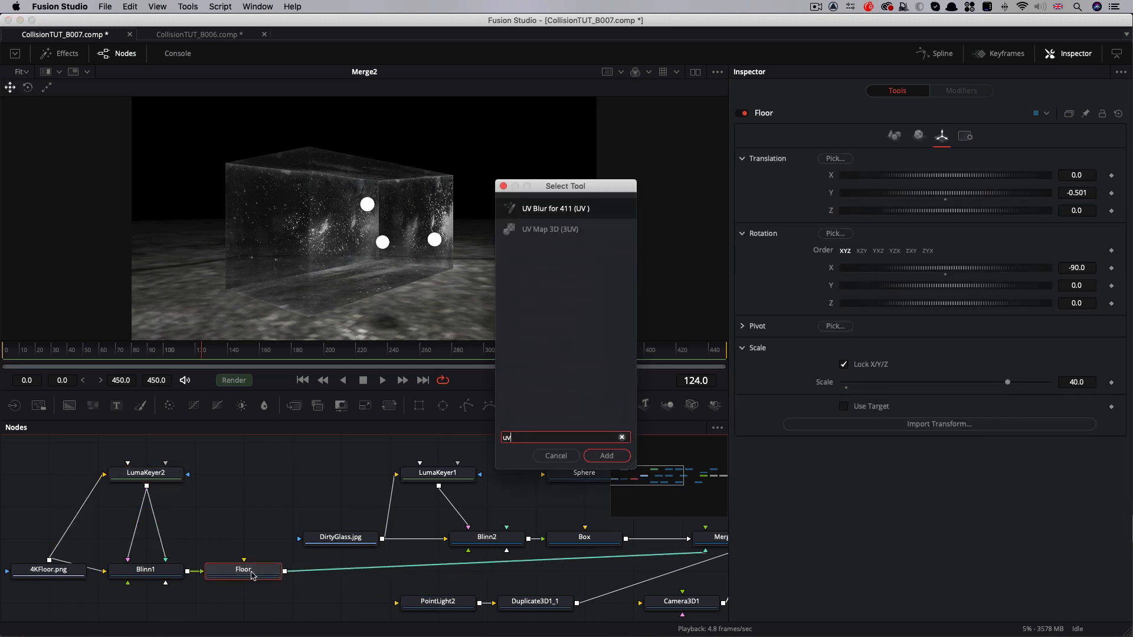
{"action": "key", "text": "Down"}
{"action": "key", "text": "Return"}
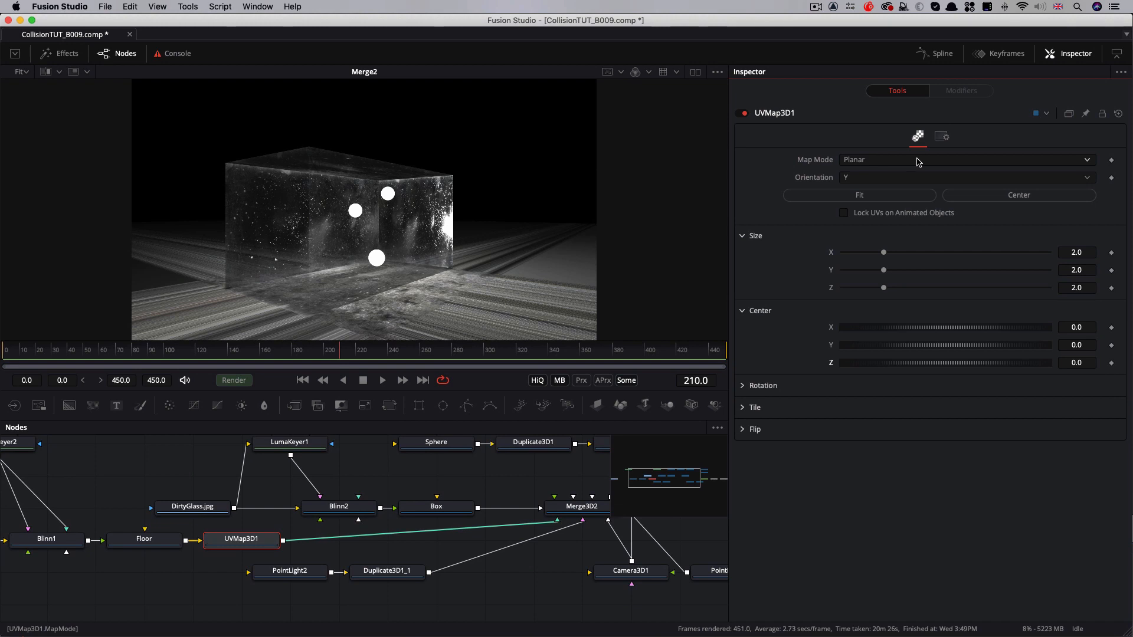
Set the X and Z size of UVMap3D1 to 8
{"action": "left_click", "coordinate": [1090, 252]}
{"action": "type", "text": "8"}
{"action": "key", "text": "Tab"}
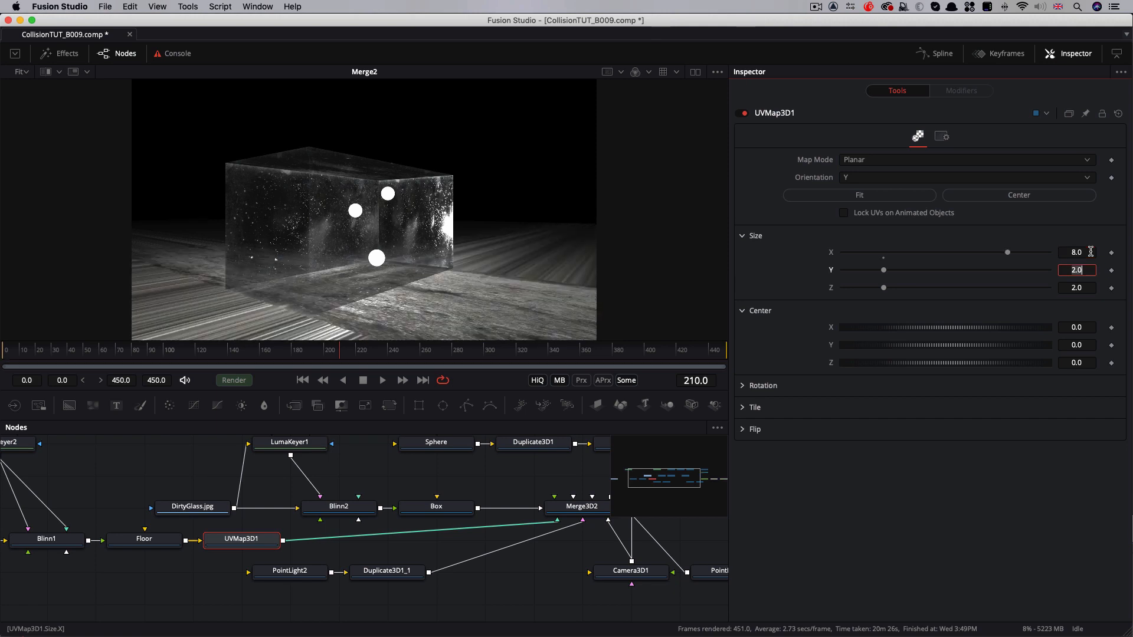
{"action": "left_click", "coordinate": [1091, 288]}
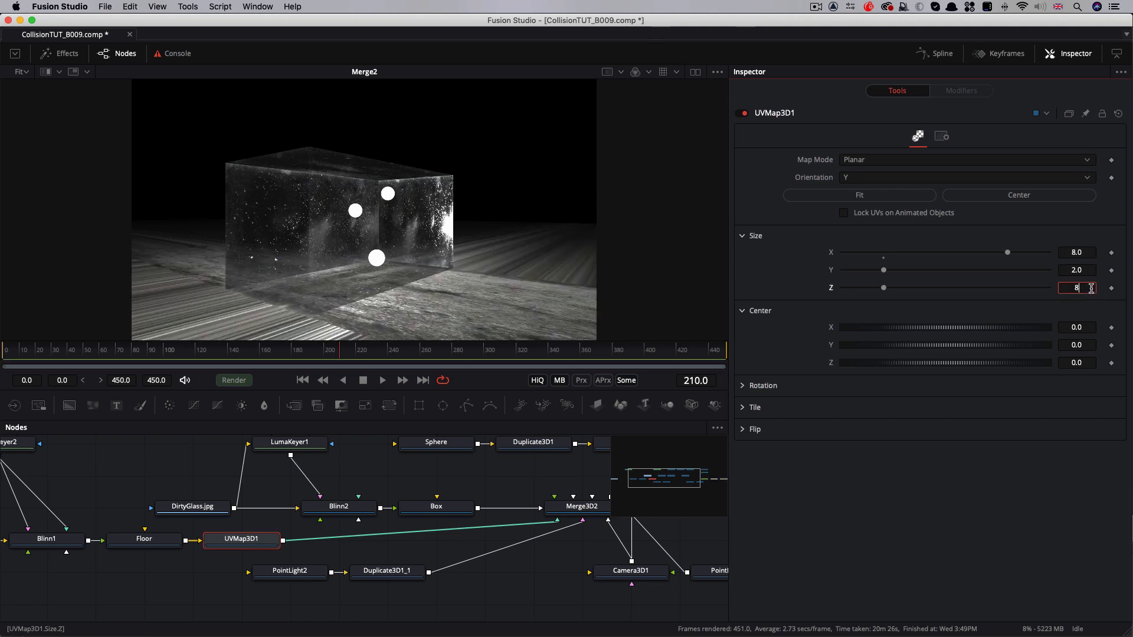
{"action": "type", "text": "8"}
{"action": "key", "text": "Tab"}
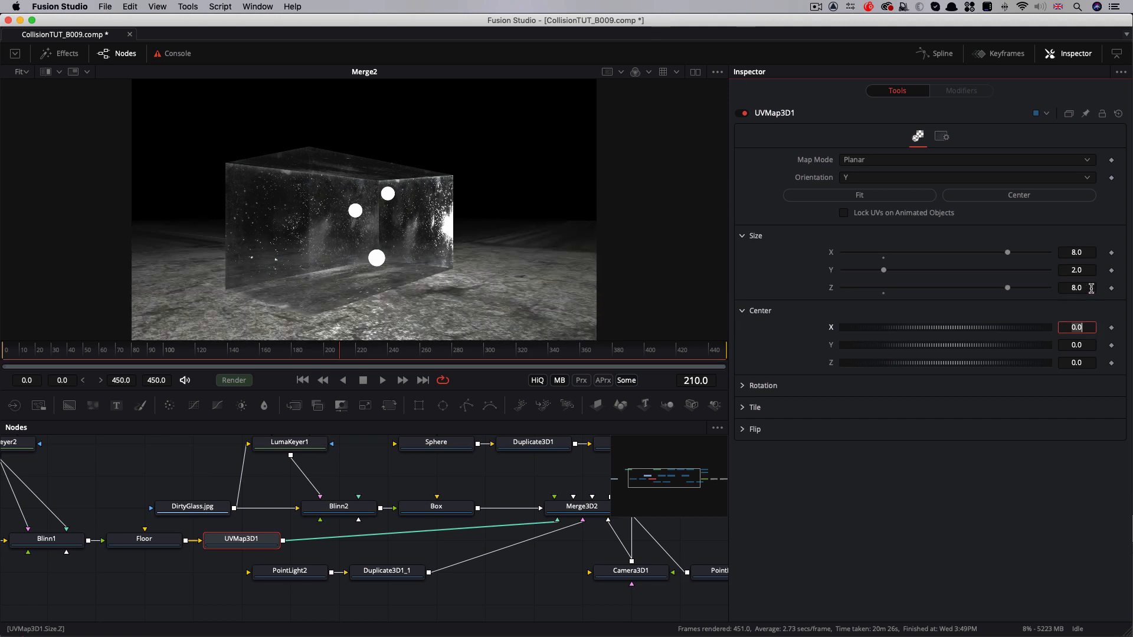
{"action": "left_click", "coordinate": [1091, 363]}
{"action": "key", "text": "Tab"}
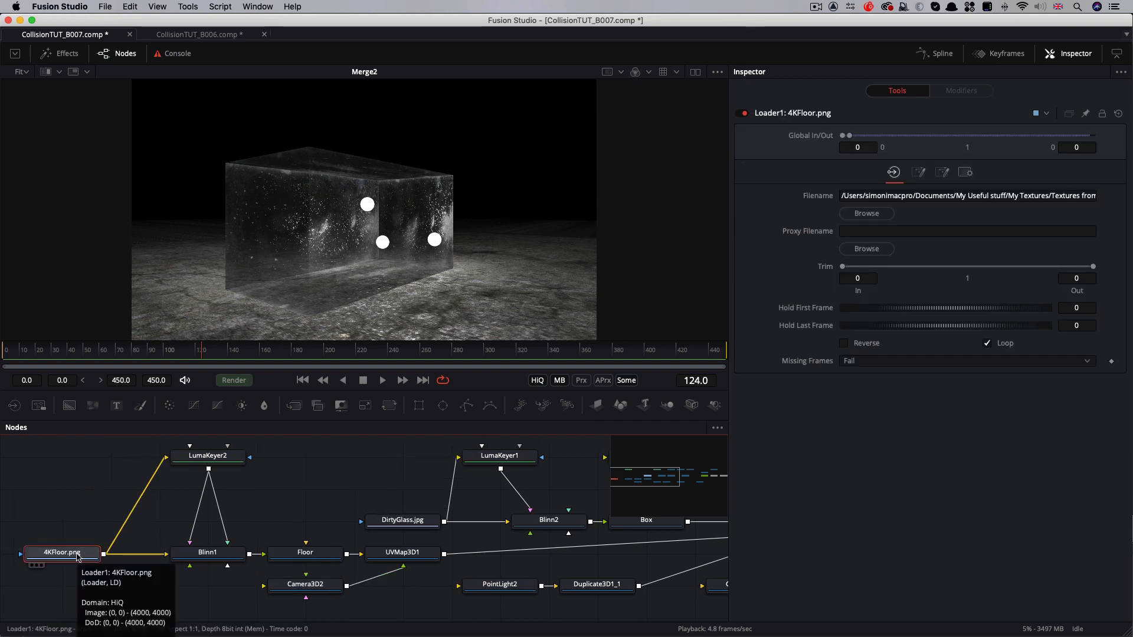
Insert a Brightness Contrast node after 4KFloor.png, with contrast and brightness both set to 0.2
{"action": "key", "text": "shift+space"}
{"action": "type", "text": "bc"}
{"action": "key", "text": "Return"}
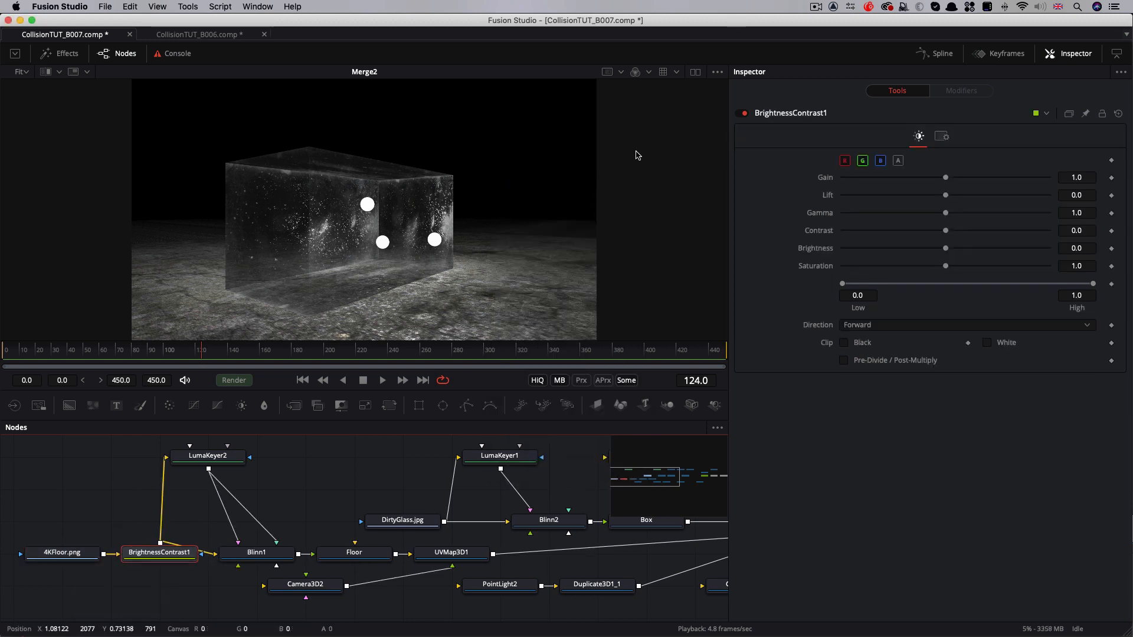
{"action": "left_click", "coordinate": [967, 231]}
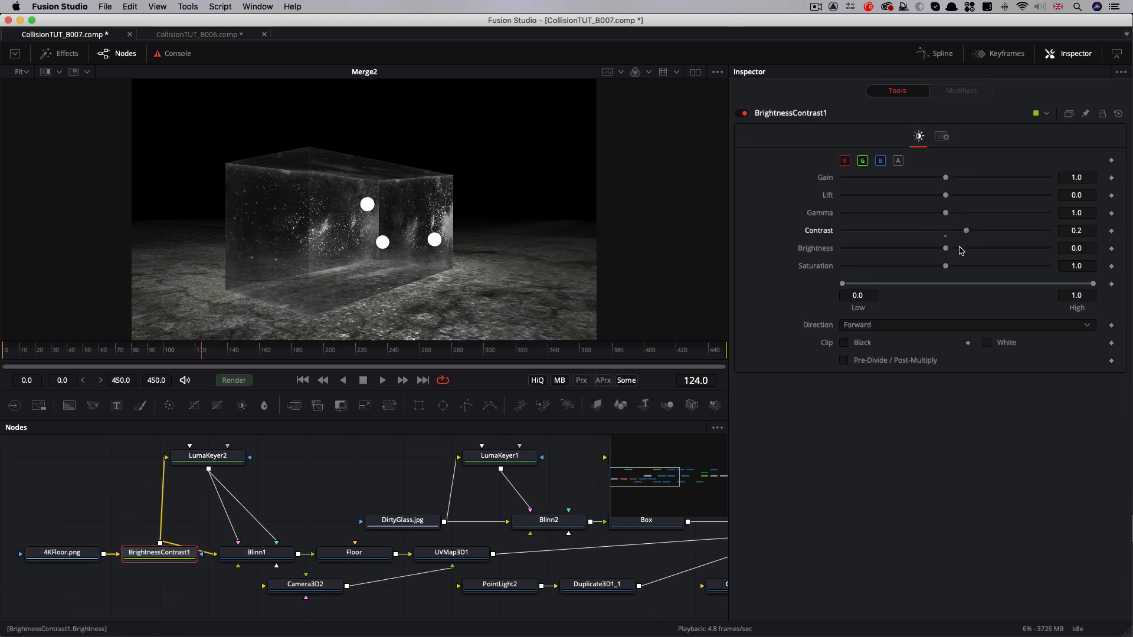
{"action": "left_click", "coordinate": [957, 248]}
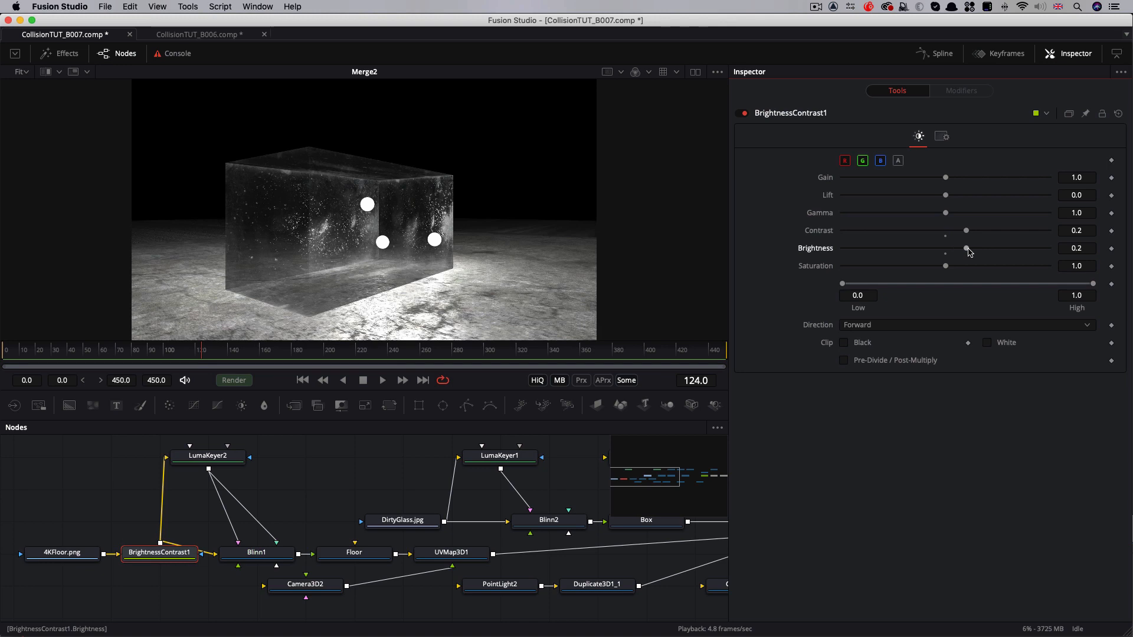
{"action": "left_click", "coordinate": [967, 248]}
Set PointLight1's decay type to Linear and its intensity to 0.7
{"action": "left_click_drag", "start_coordinate": [634, 484], "coordinate": [676, 481]}
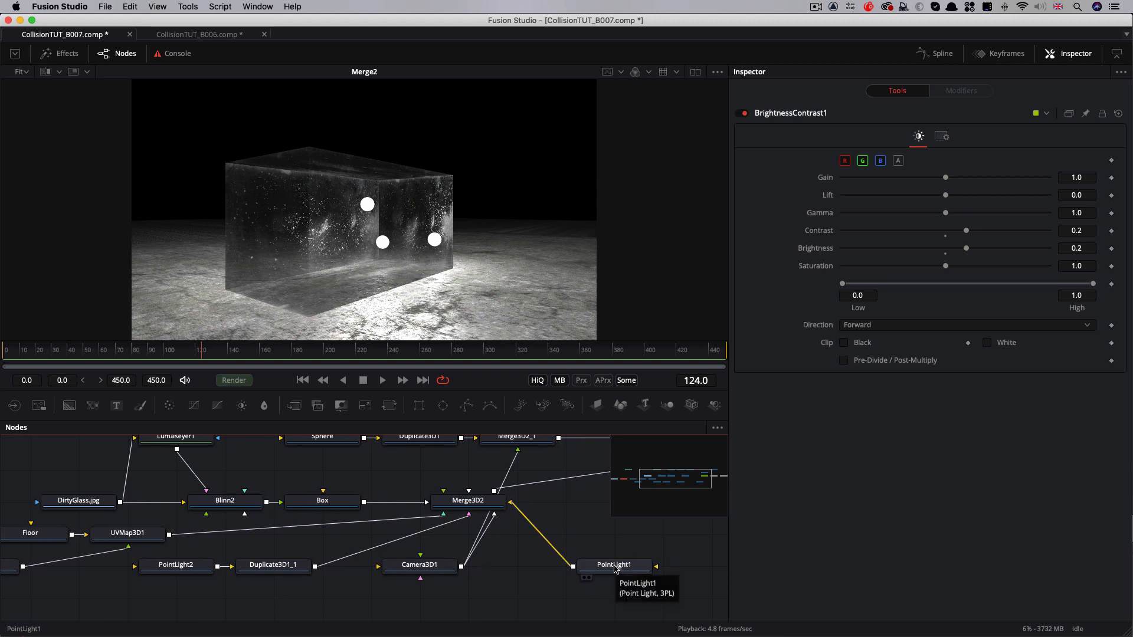
{"action": "left_click", "coordinate": [614, 568]}
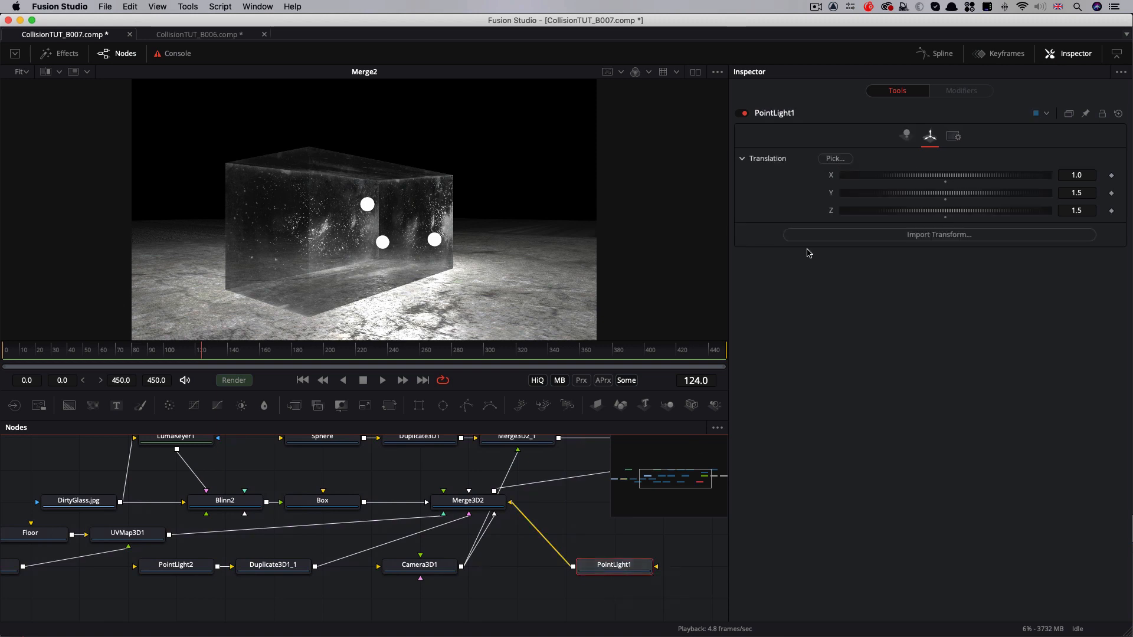
{"action": "left_click", "coordinate": [907, 136]}
{"action": "left_click", "coordinate": [921, 380]}
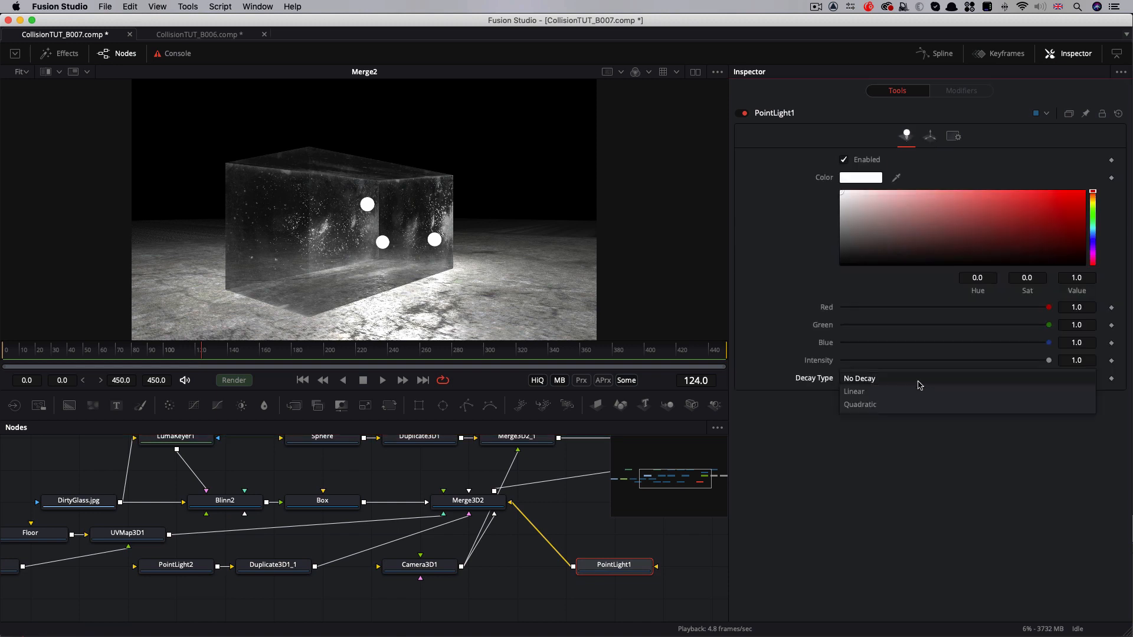
{"action": "left_click", "coordinate": [906, 394]}
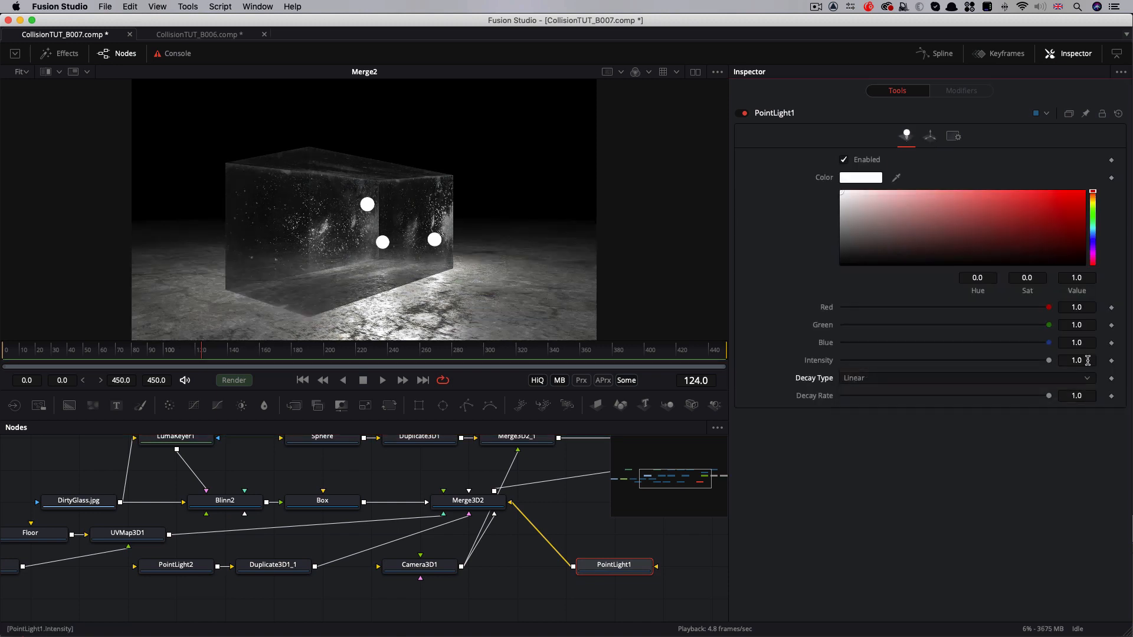
{"action": "left_click", "coordinate": [1087, 360]}
{"action": "type", "text": ".7"}
{"action": "key", "text": "Tab"}
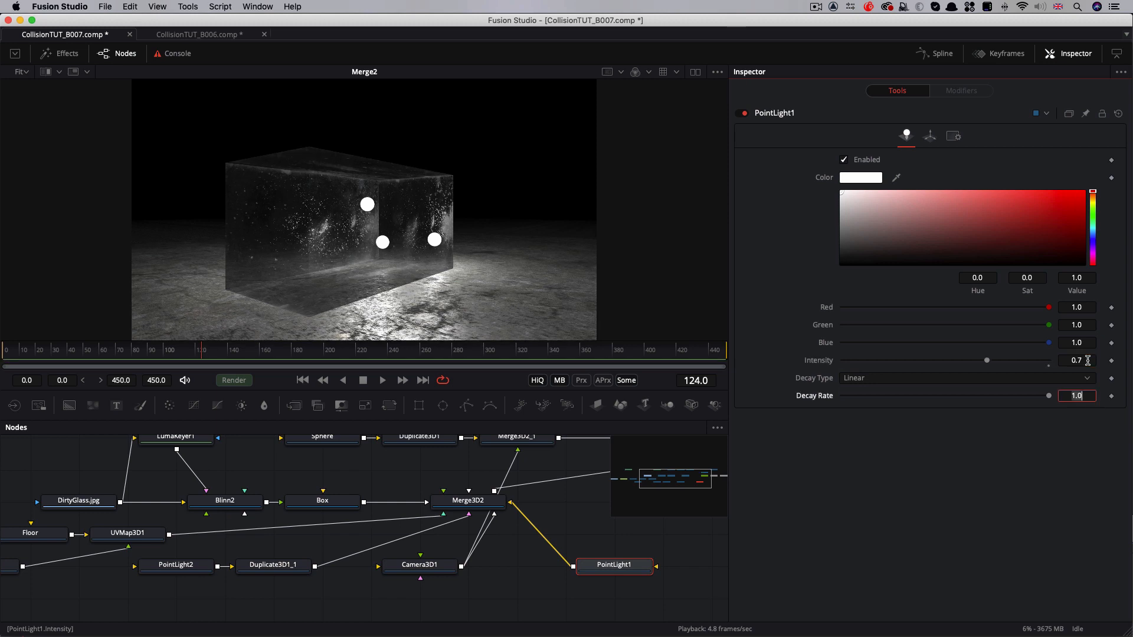
Set PointLight1's decay rate to 0.75 and check the lighting at frame 142
{"action": "key", "text": "Tab"}
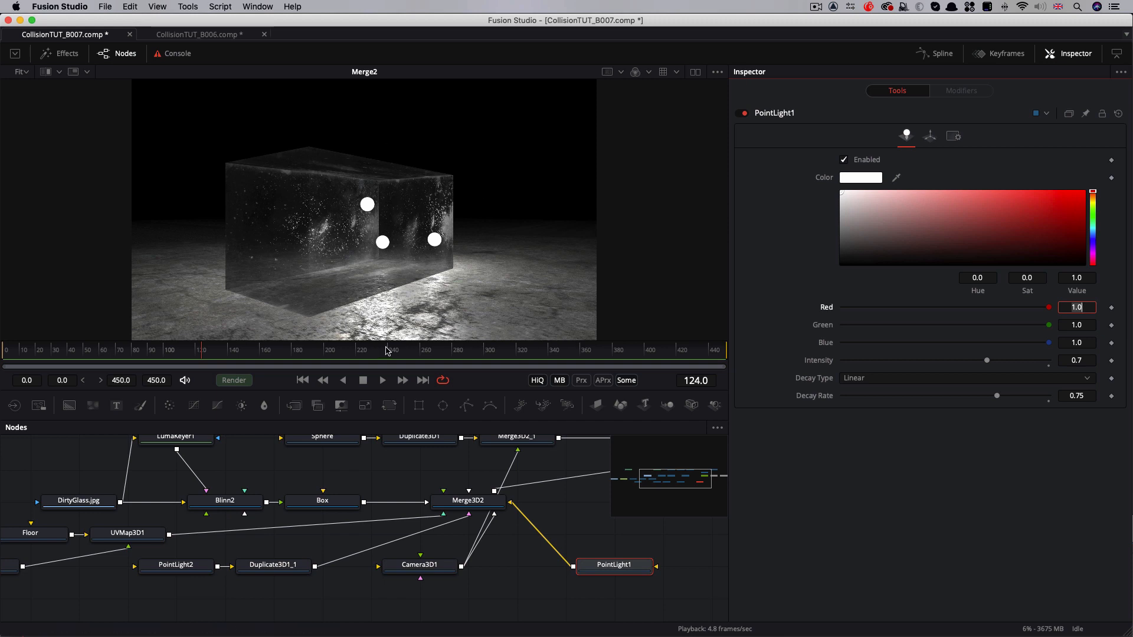
{"action": "left_click_drag", "start_coordinate": [199, 353], "coordinate": [230, 353]}
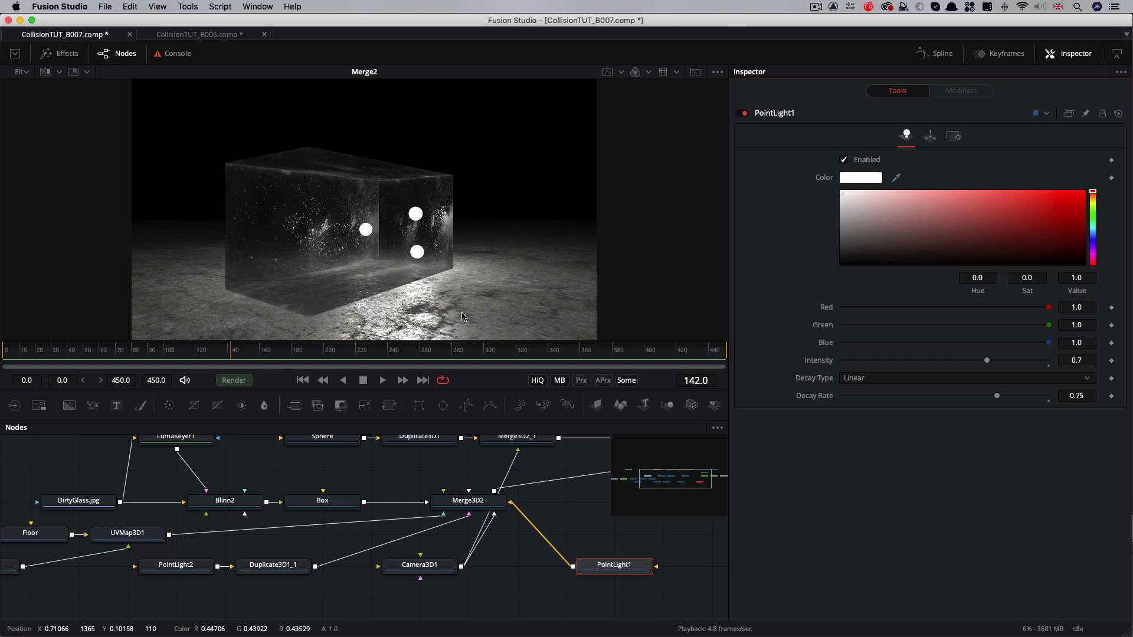
Set PointLight2's decay type to Quadratic, its intensity to 0.2 and its decay rate to 0.75
{"action": "left_click", "coordinate": [180, 568]}
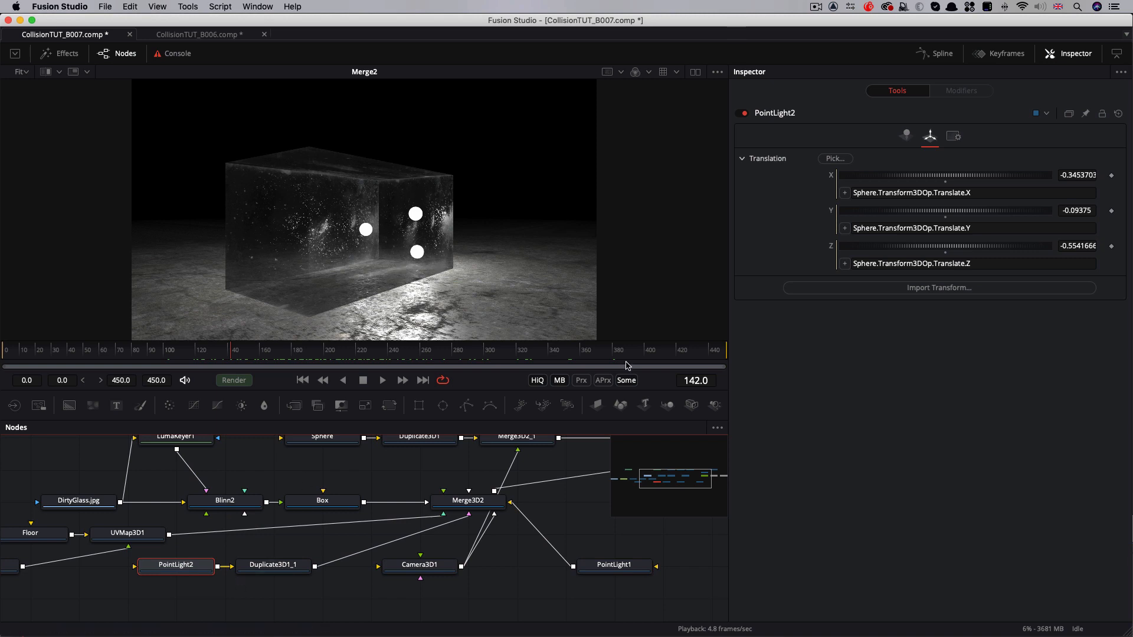
{"action": "left_click", "coordinate": [906, 135]}
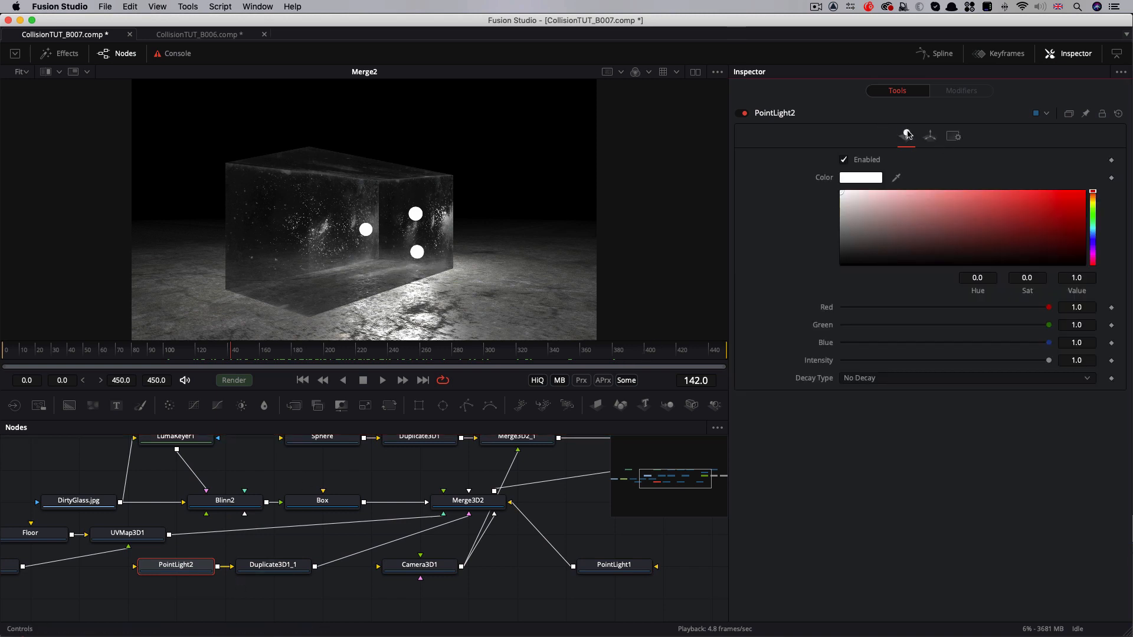
{"action": "left_click", "coordinate": [872, 378]}
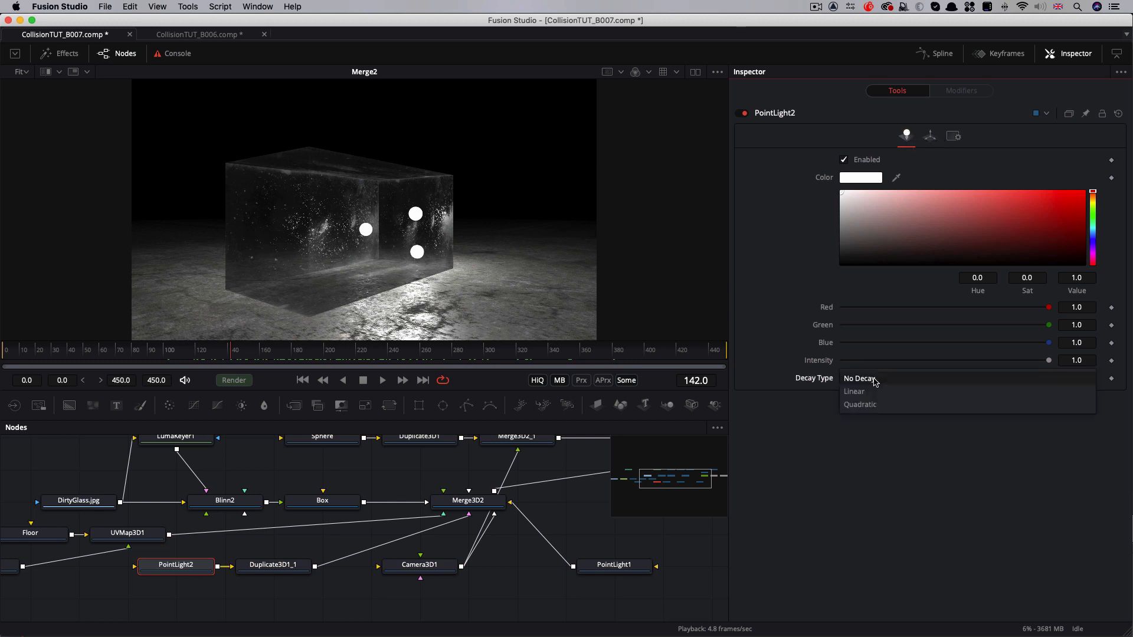
{"action": "left_click", "coordinate": [868, 405]}
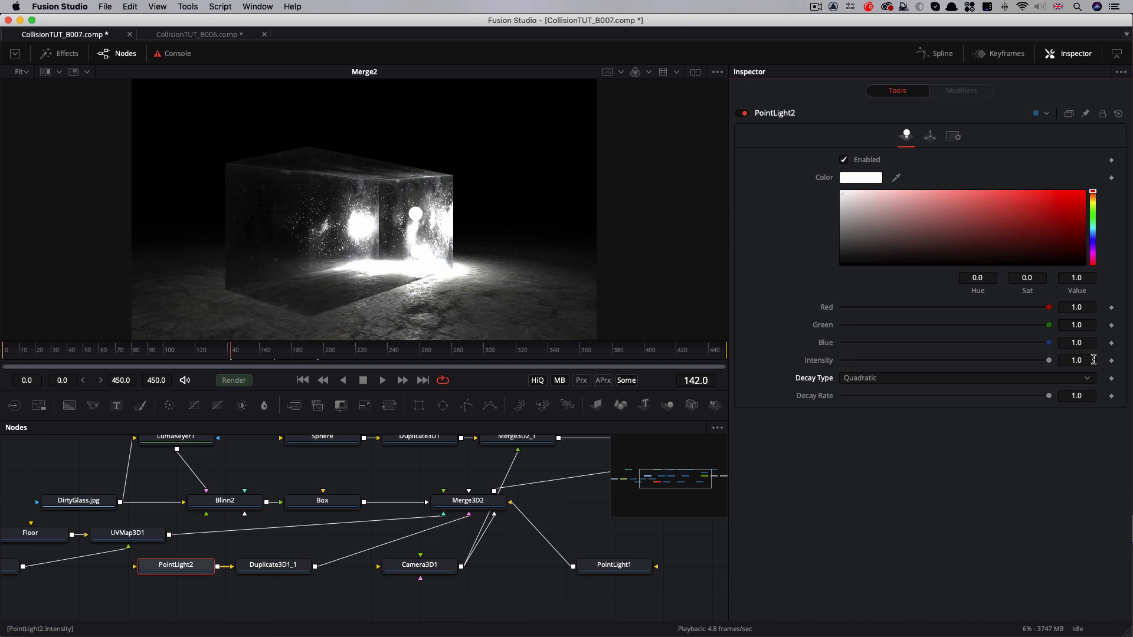
{"action": "left_click", "coordinate": [1094, 360]}
{"action": "type", "text": "0.2"}
{"action": "key", "text": "Tab"}
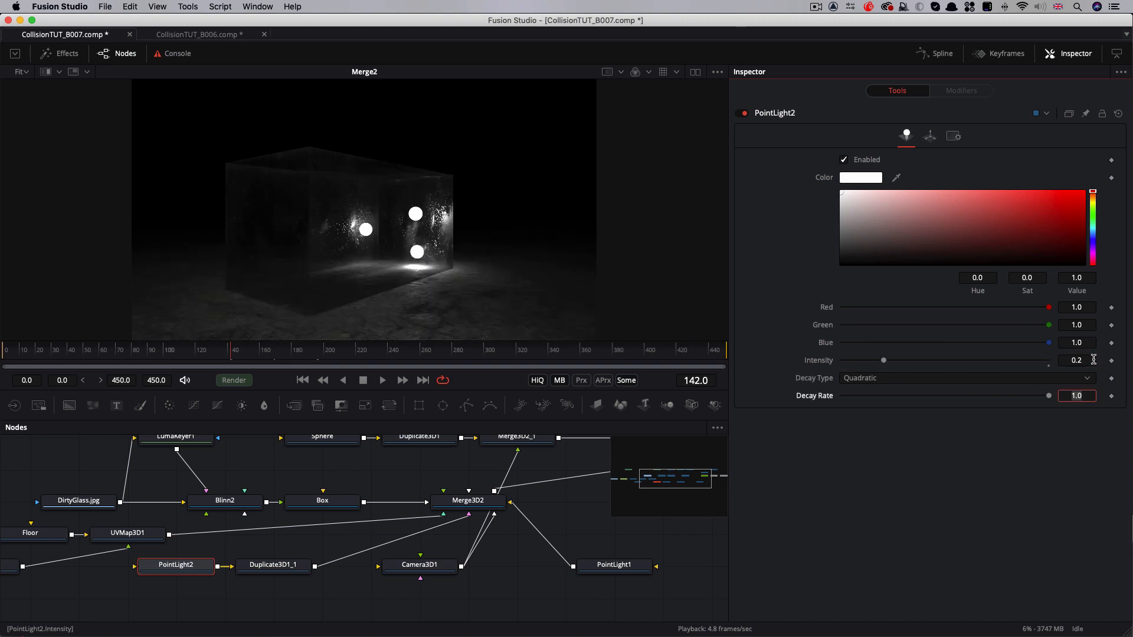
{"action": "key", "text": "Tab"}
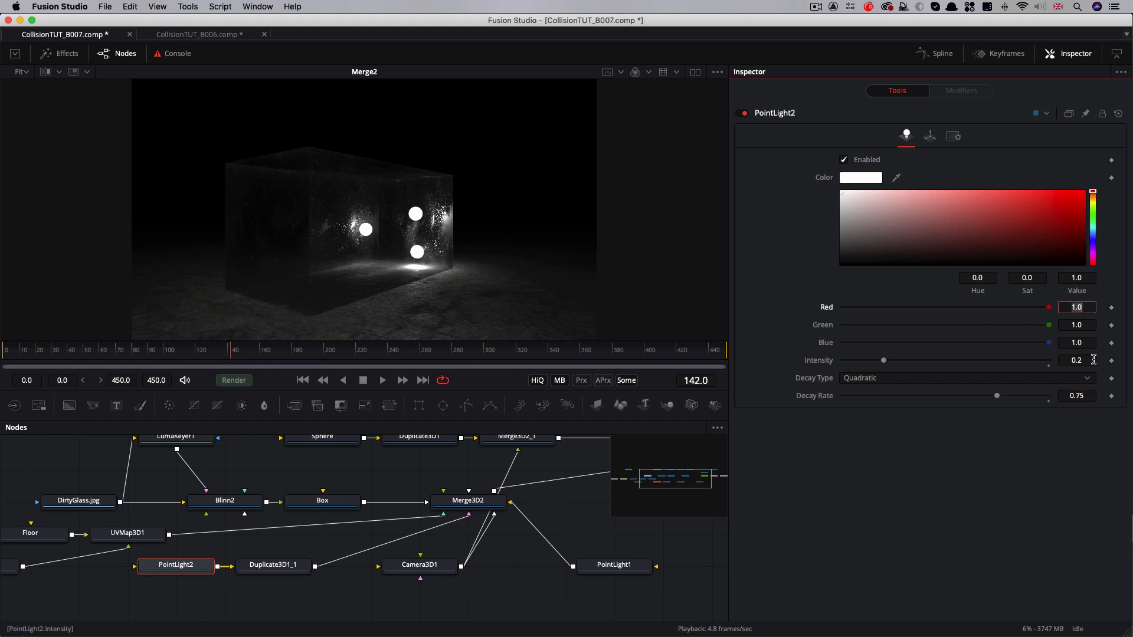
{"action": "left_click_drag", "start_coordinate": [272, 354], "coordinate": [534, 354]}
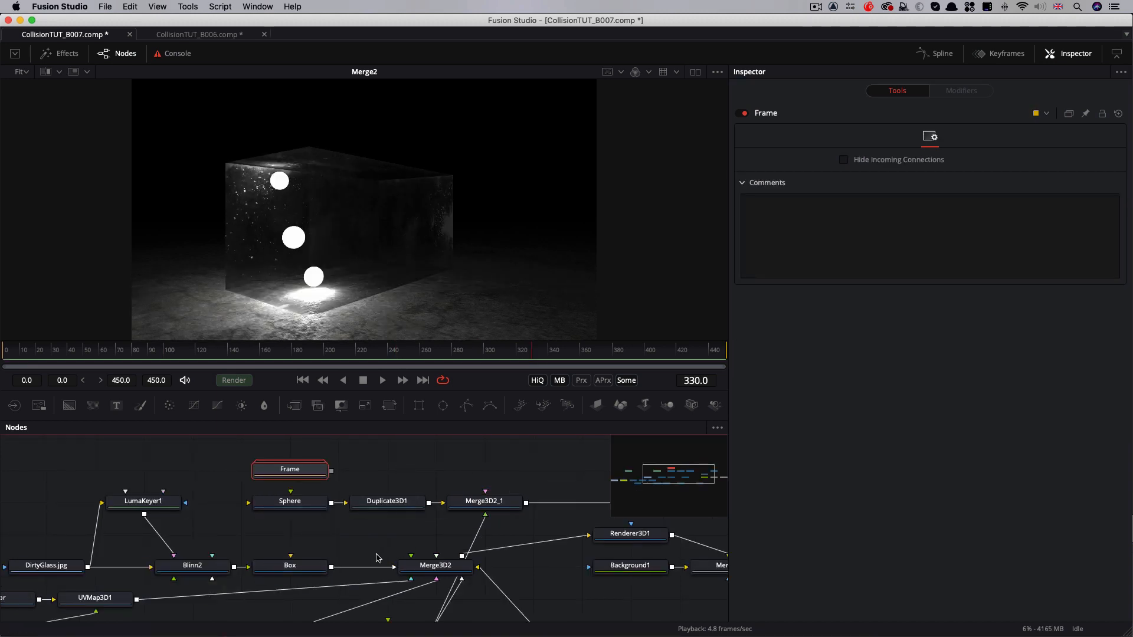
Paste a copy of the Box node above the original and connect it to Merge3D2
{"action": "left_click", "coordinate": [294, 568]}
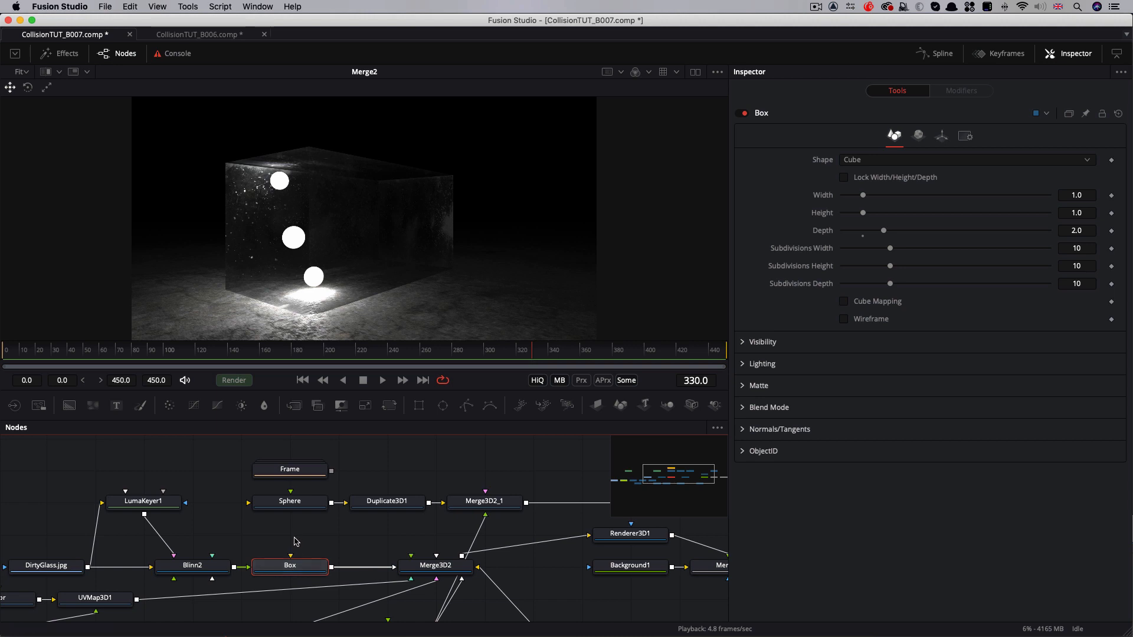
{"action": "key", "text": "super+v"}
{"action": "left_click_drag", "start_coordinate": [330, 537], "coordinate": [435, 567]}
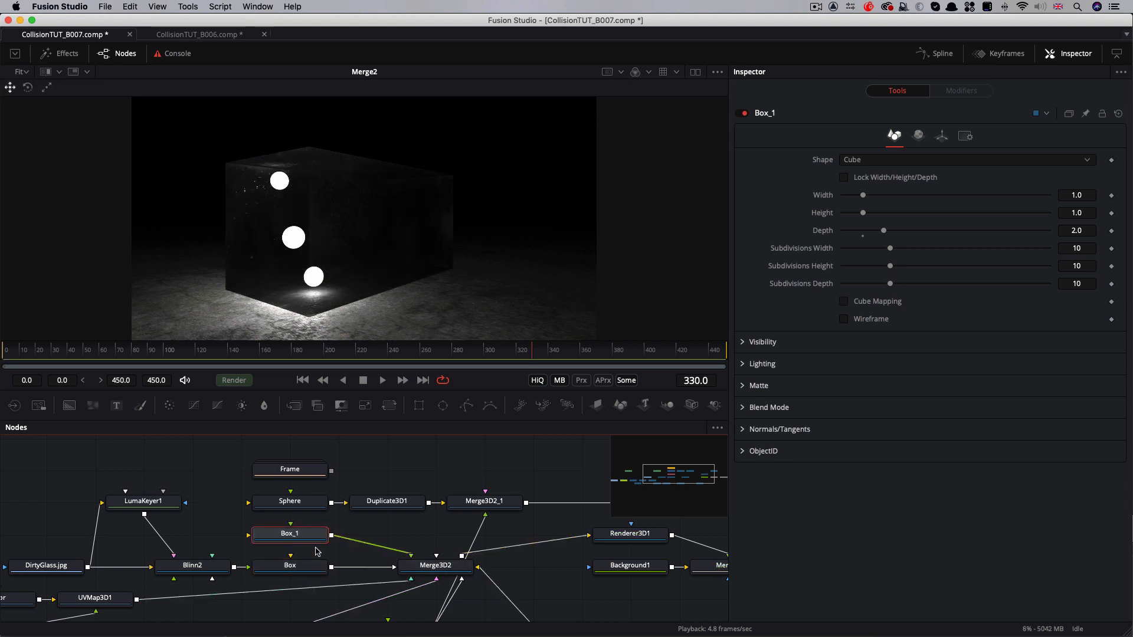
Scale the copied box, Box_1, uniformly to 1.04
{"action": "left_click", "coordinate": [943, 136]}
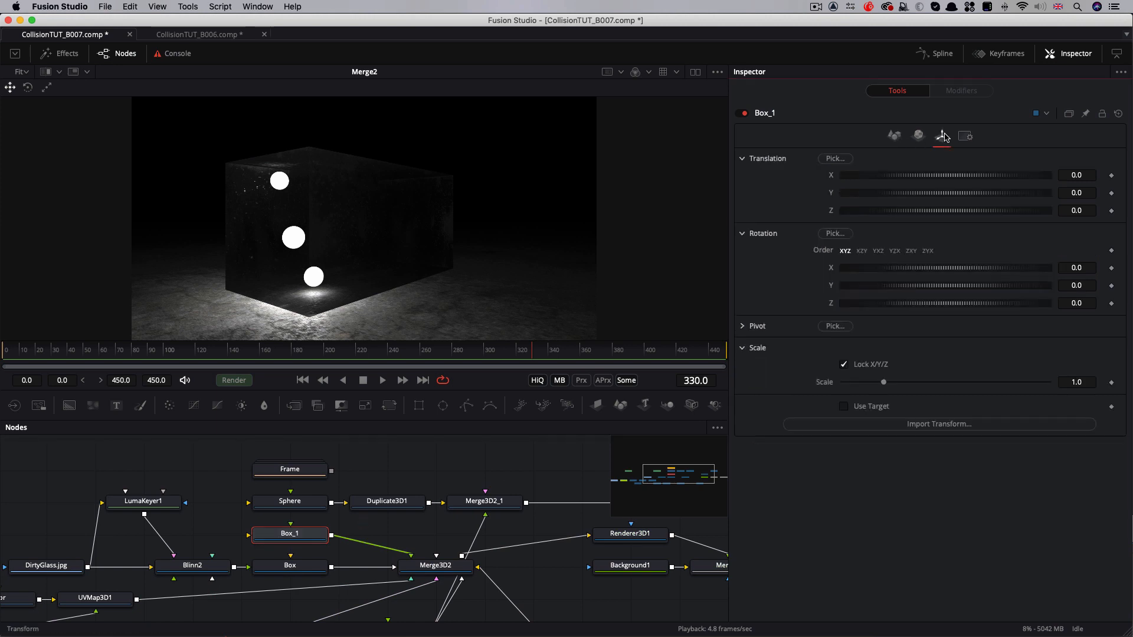
{"action": "left_click", "coordinate": [1090, 383]}
{"action": "type", "text": "1.0"}
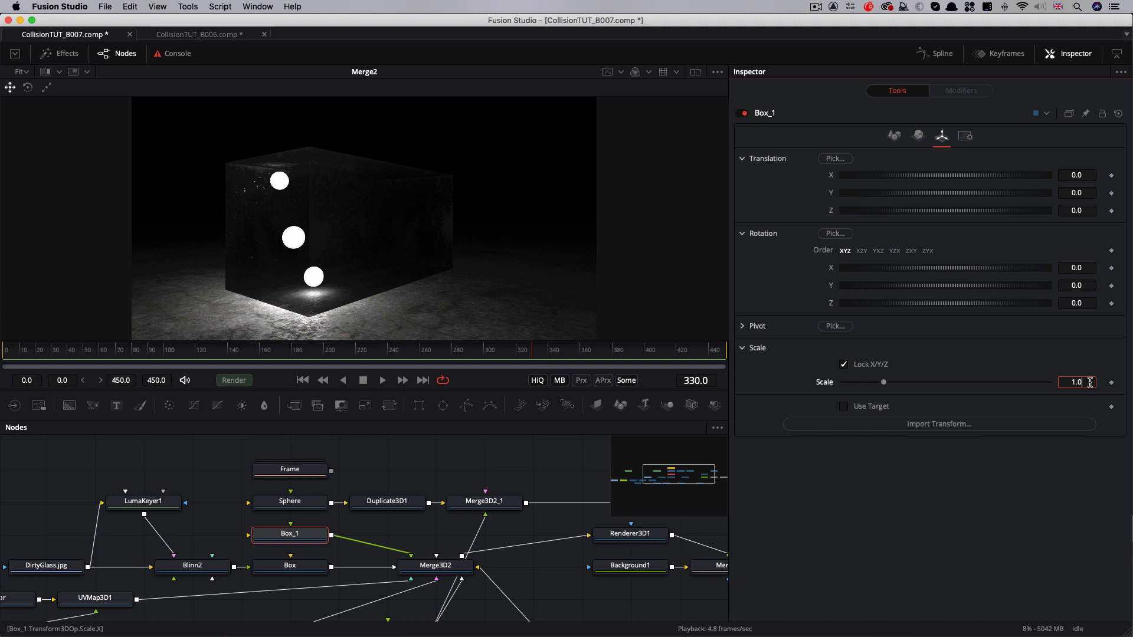
{"action": "type", "text": "4"}
{"action": "key", "text": "Return"}
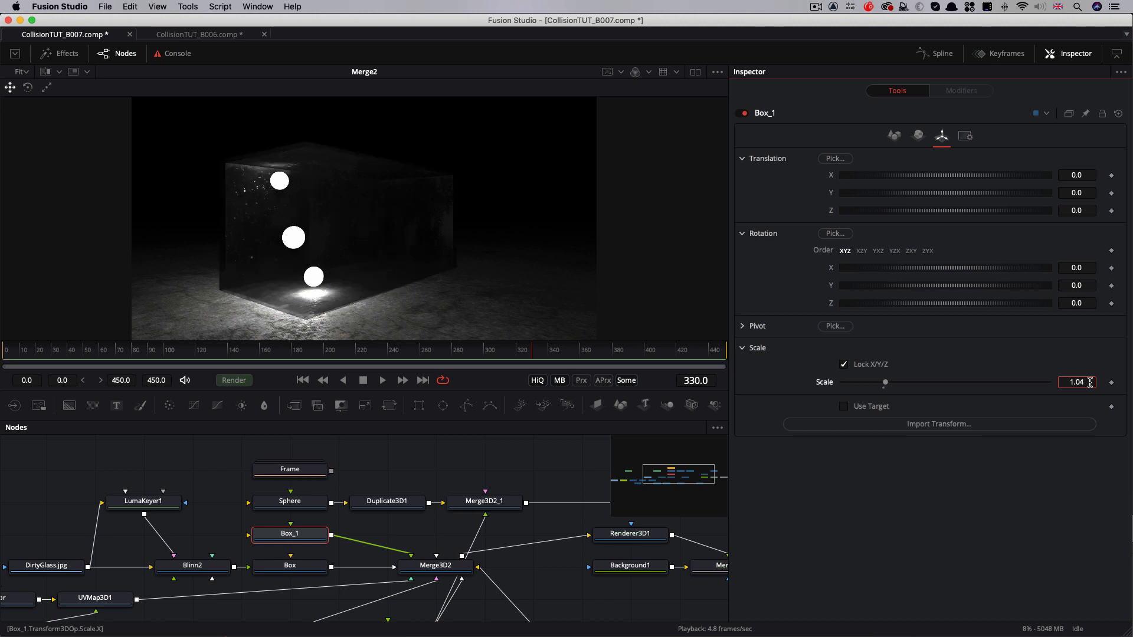
Lighten Box_1's diffuse colour to a neutral grey with a value of 0.34
{"action": "left_click", "coordinate": [918, 135]}
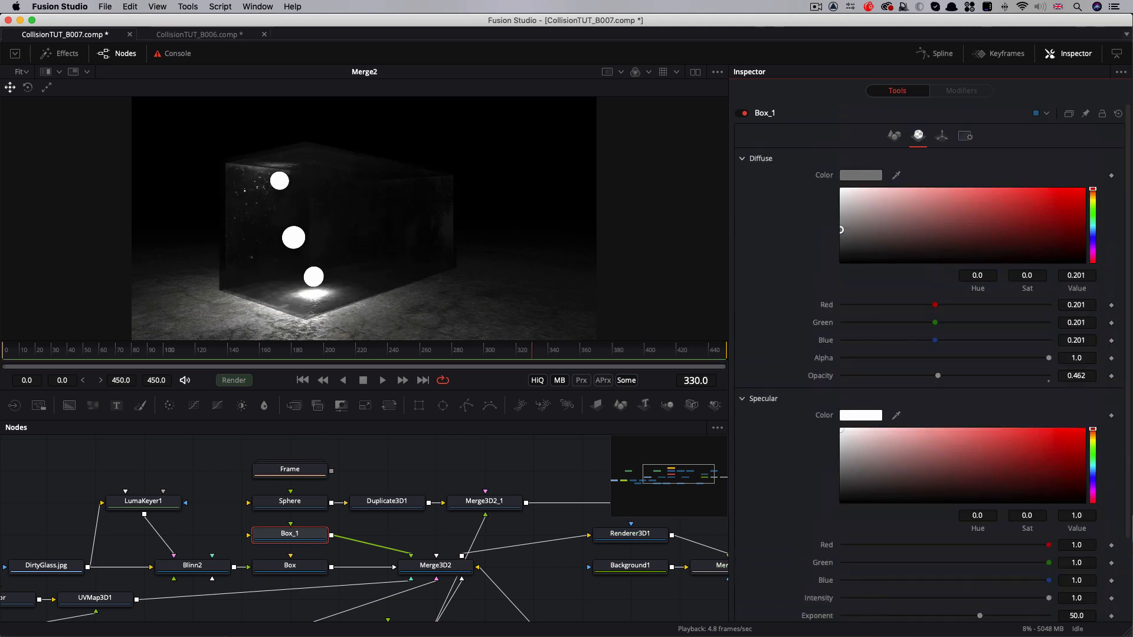
{"action": "left_click", "coordinate": [843, 232]}
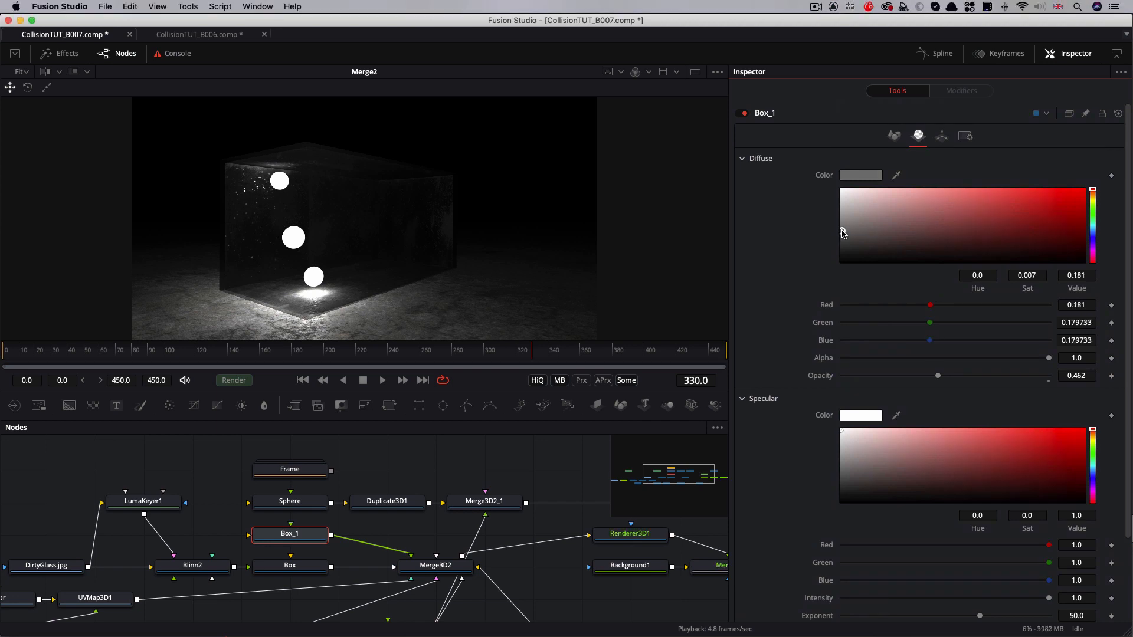
{"action": "left_click_drag", "start_coordinate": [843, 233], "coordinate": [840, 221]}
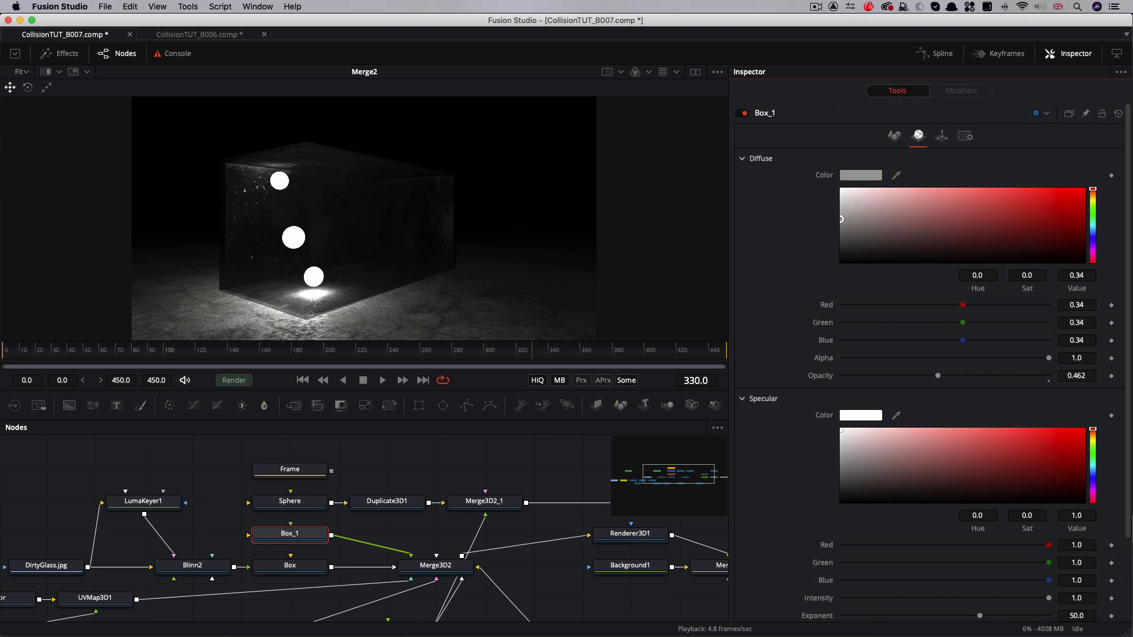
Make Box_1's material two-sided and set its specular exponent to 4.5
{"action": "scroll", "coordinate": [850, 566], "scroll_direction": "down", "scroll_amount": 3}
{"action": "left_click", "coordinate": [844, 582]}
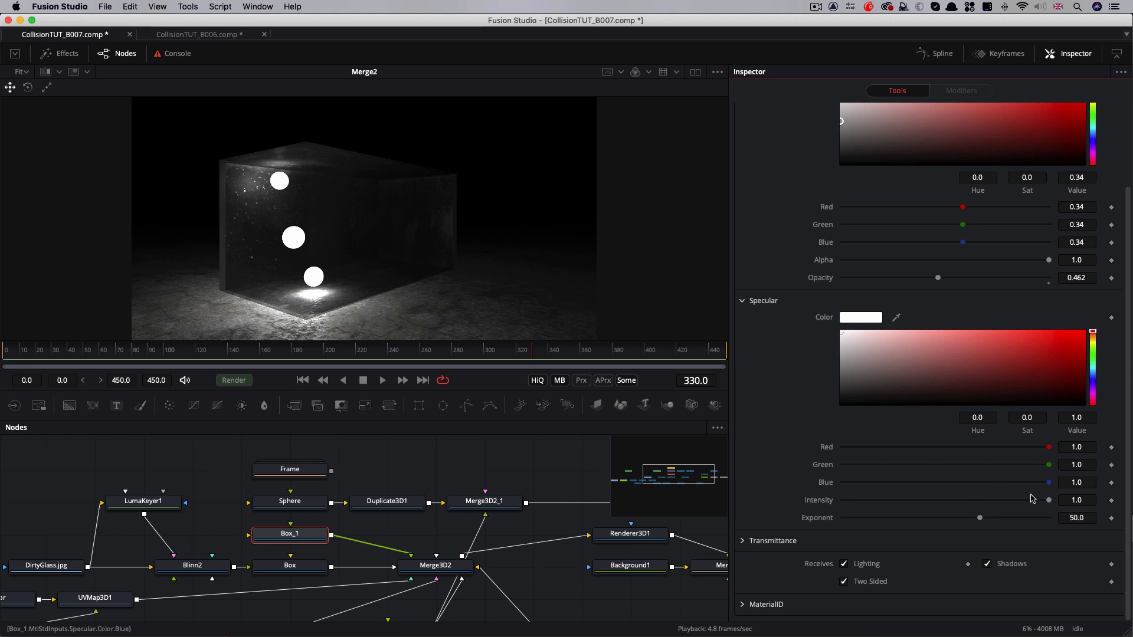
{"action": "left_click", "coordinate": [1090, 517]}
{"action": "type", "text": "4.5"}
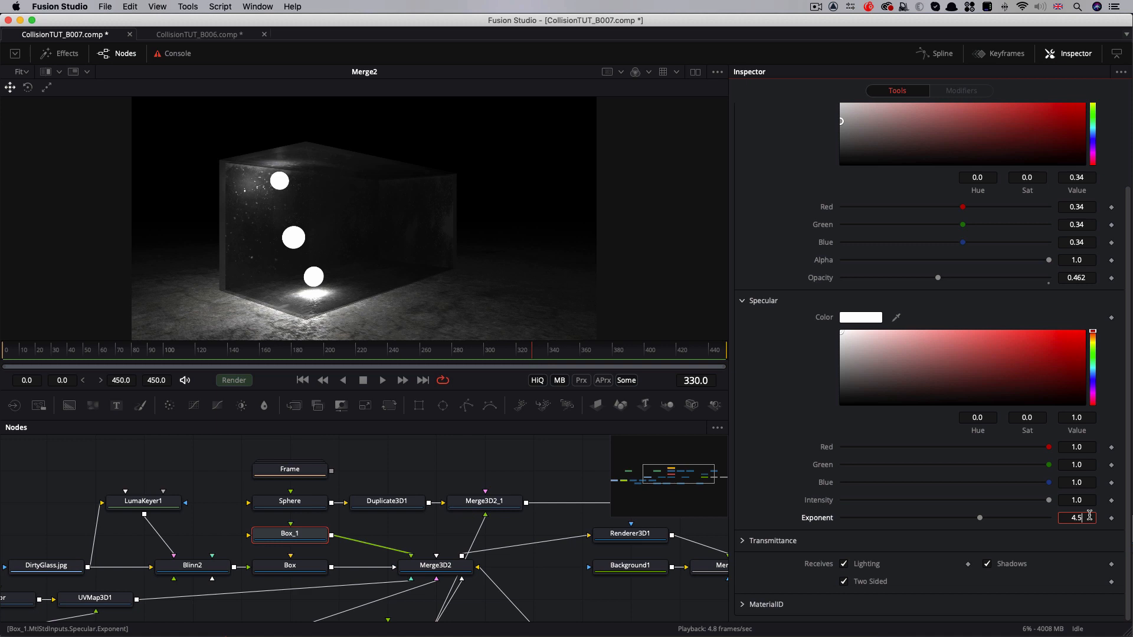
{"action": "key", "text": "Return"}
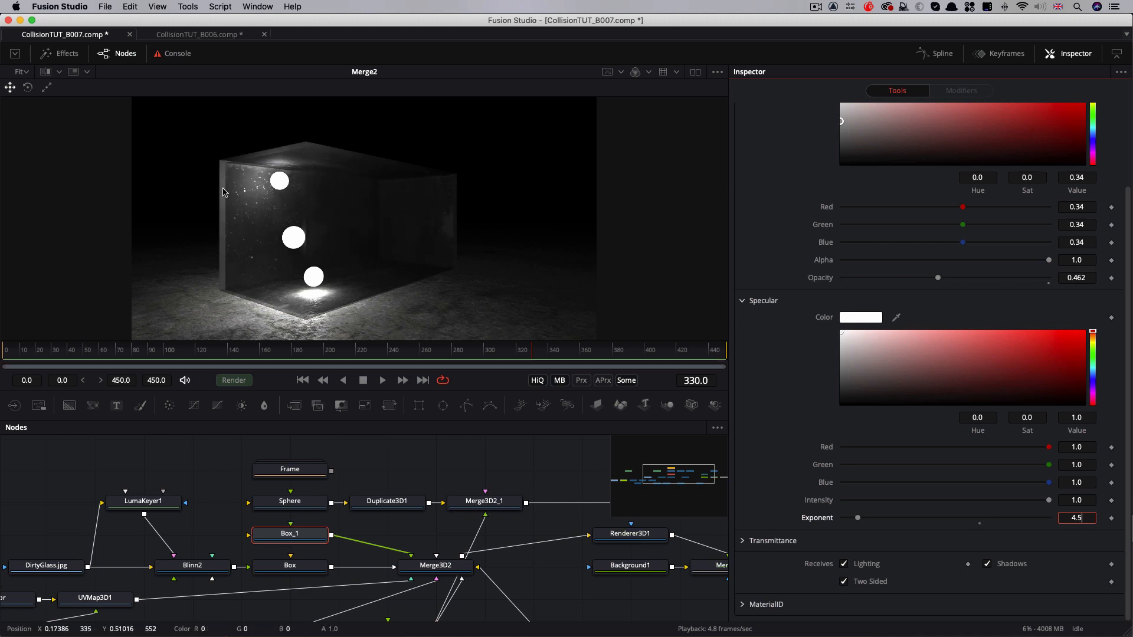
Toggle Box_1 off and on repeatedly to compare the glass with and without the outer box
{"action": "left_click", "coordinate": [282, 538]}
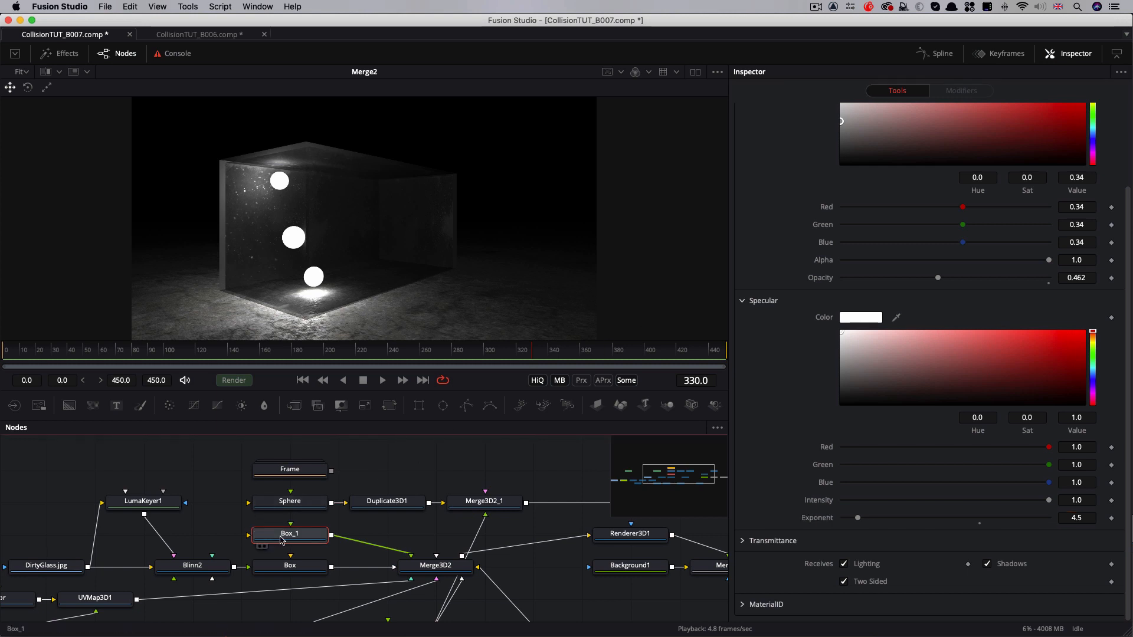
{"action": "key", "text": "super+p"}
{"action": "key", "text": "super+p"}
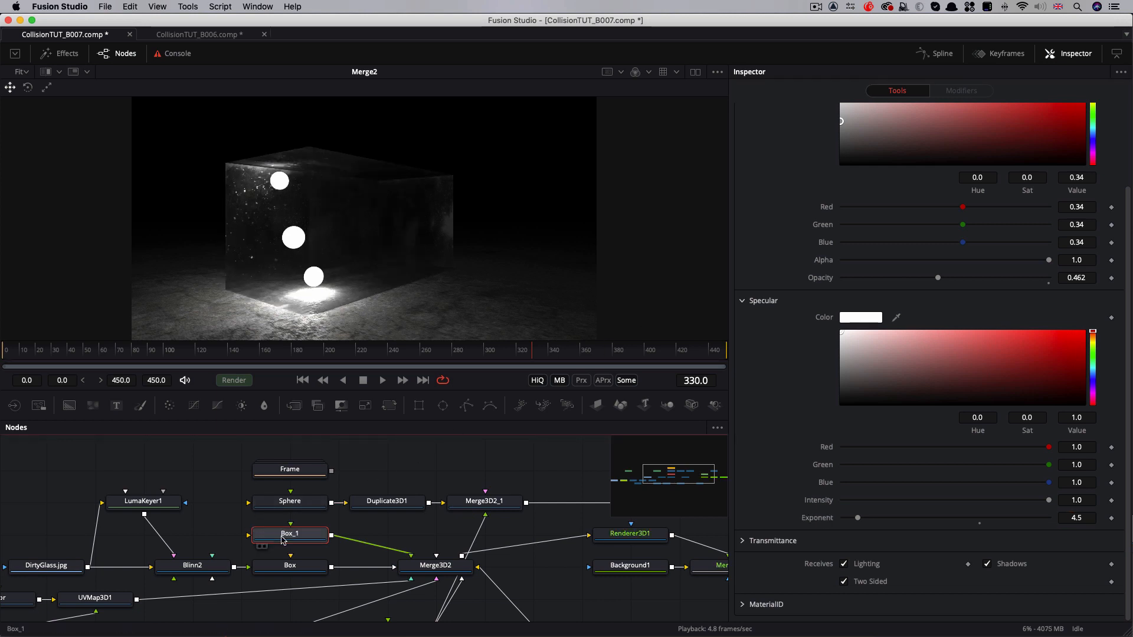
{"action": "key", "text": "super+p"}
{"action": "key", "text": "super+p"}
{"action": "key", "text": "super+p"}
{"action": "key", "text": "super+p"}
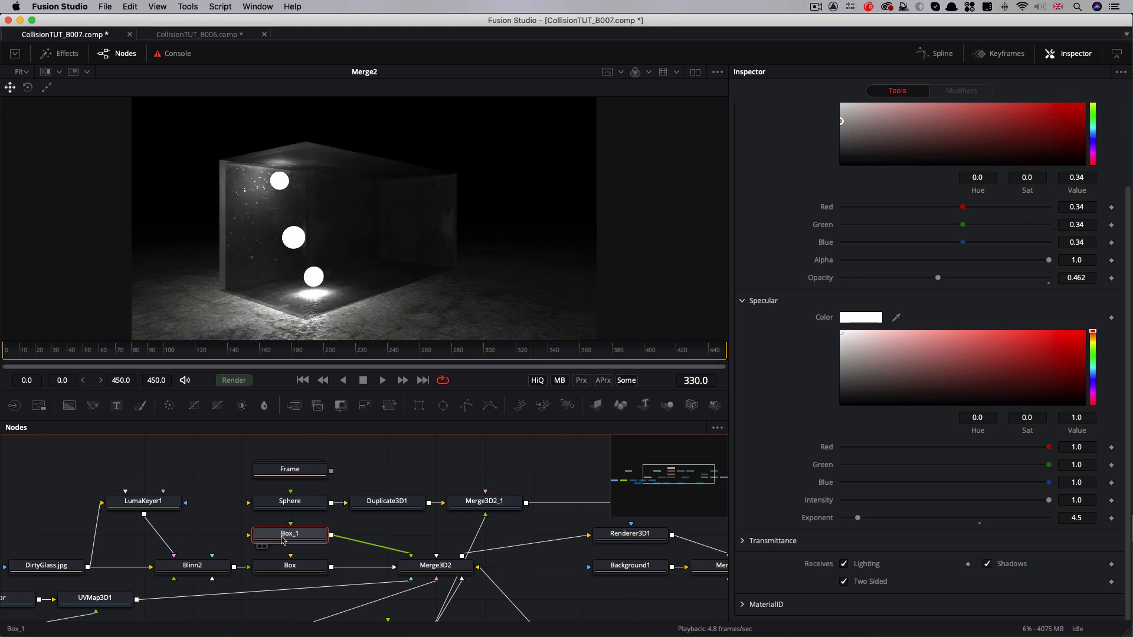
Connect the Frame node's output to Merge3D2
{"action": "left_click", "coordinate": [289, 473]}
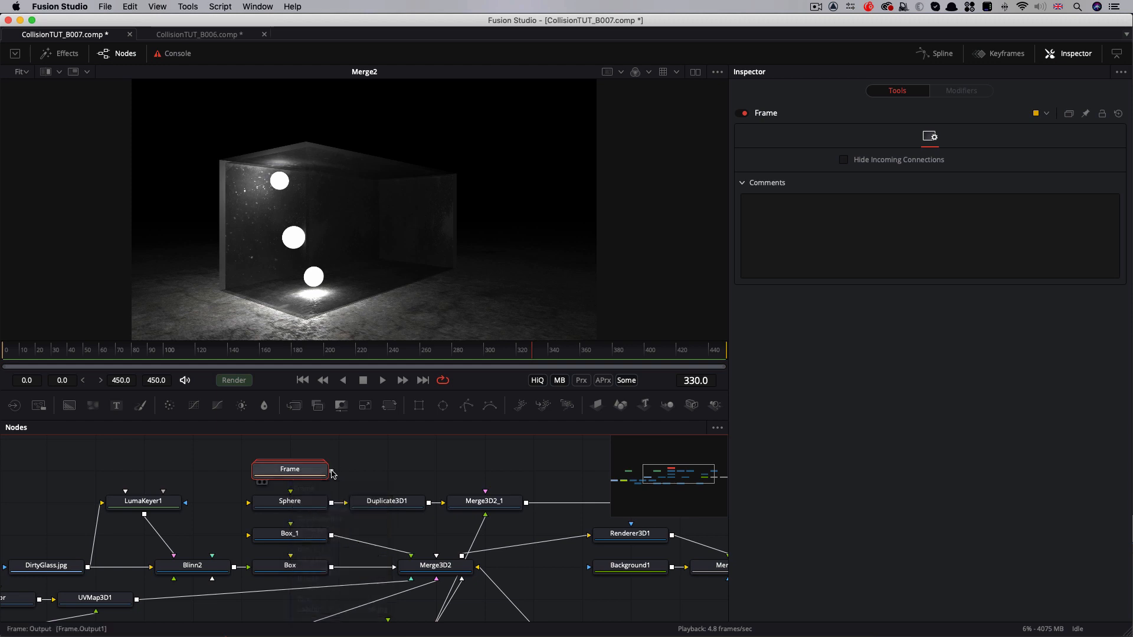
{"action": "left_click_drag", "start_coordinate": [332, 473], "coordinate": [428, 567]}
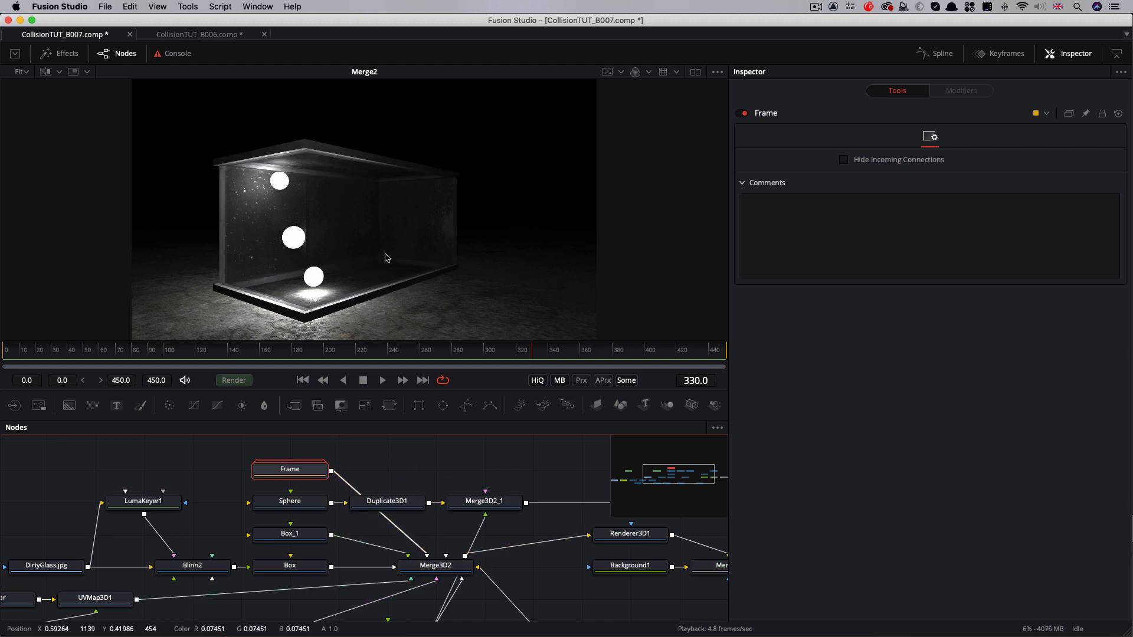
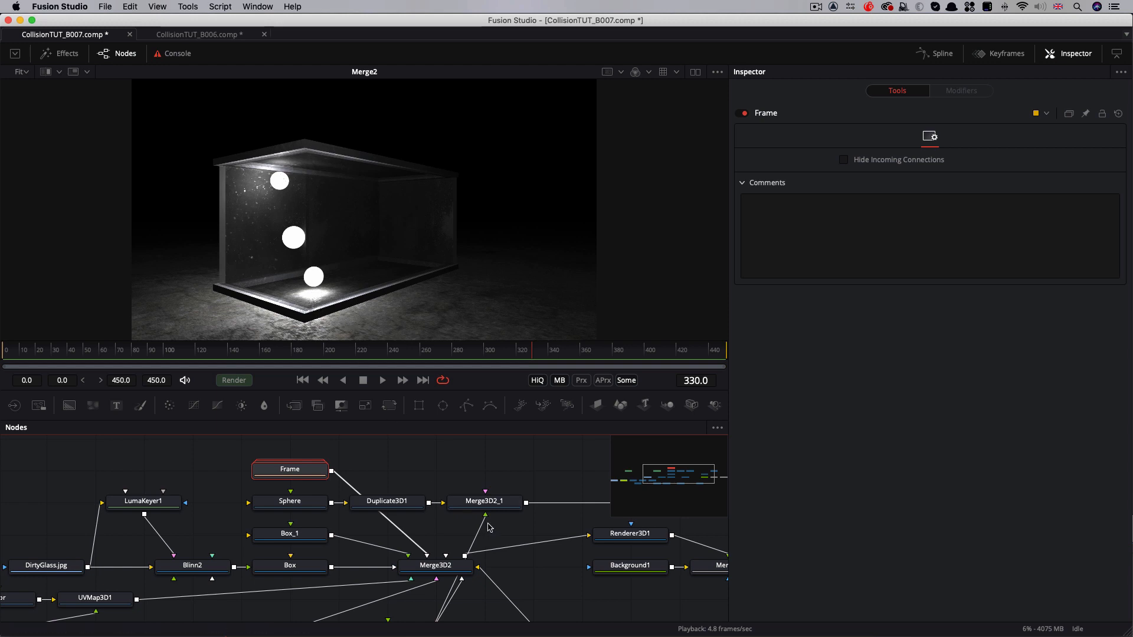
Move Renderer3D2 directly above Renderer3D1 and insert a Blur node between Renderer3D2 and Merge2
{"action": "scroll", "coordinate": [488, 527], "scroll_direction": "right", "scroll_amount": 10}
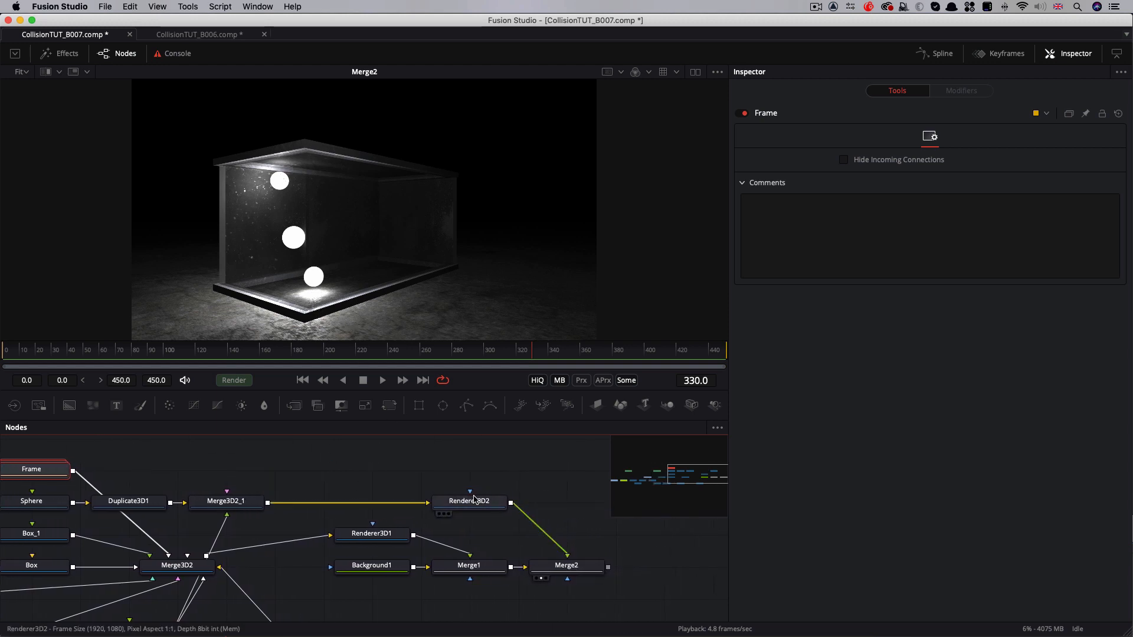
{"action": "left_click_drag", "start_coordinate": [475, 499], "coordinate": [330, 207]}
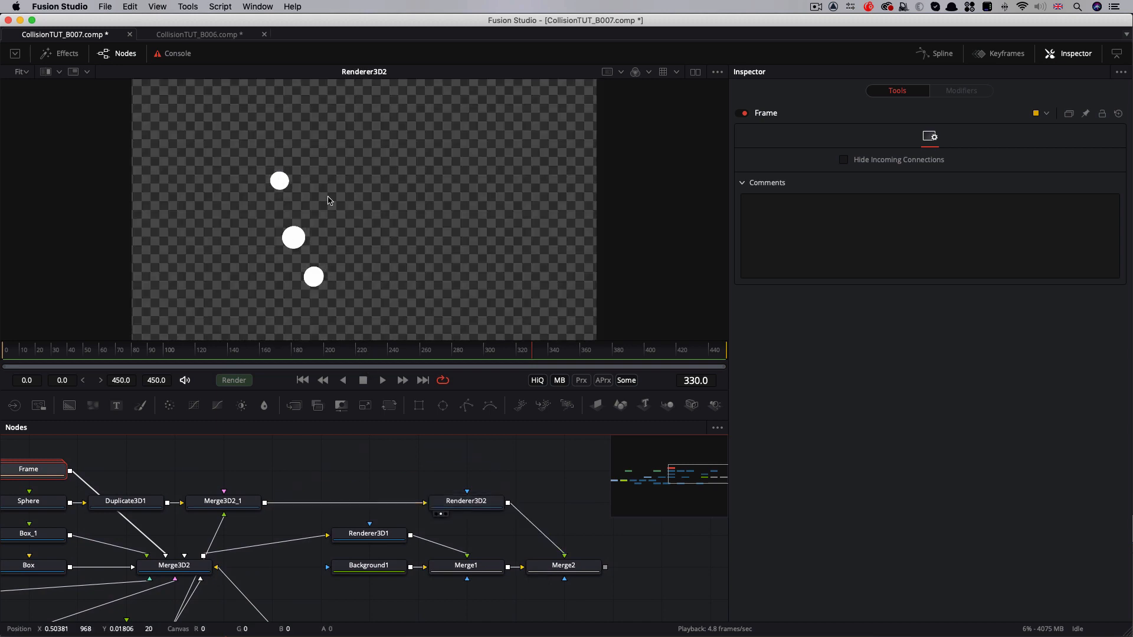
{"action": "left_click_drag", "start_coordinate": [563, 567], "coordinate": [394, 201]}
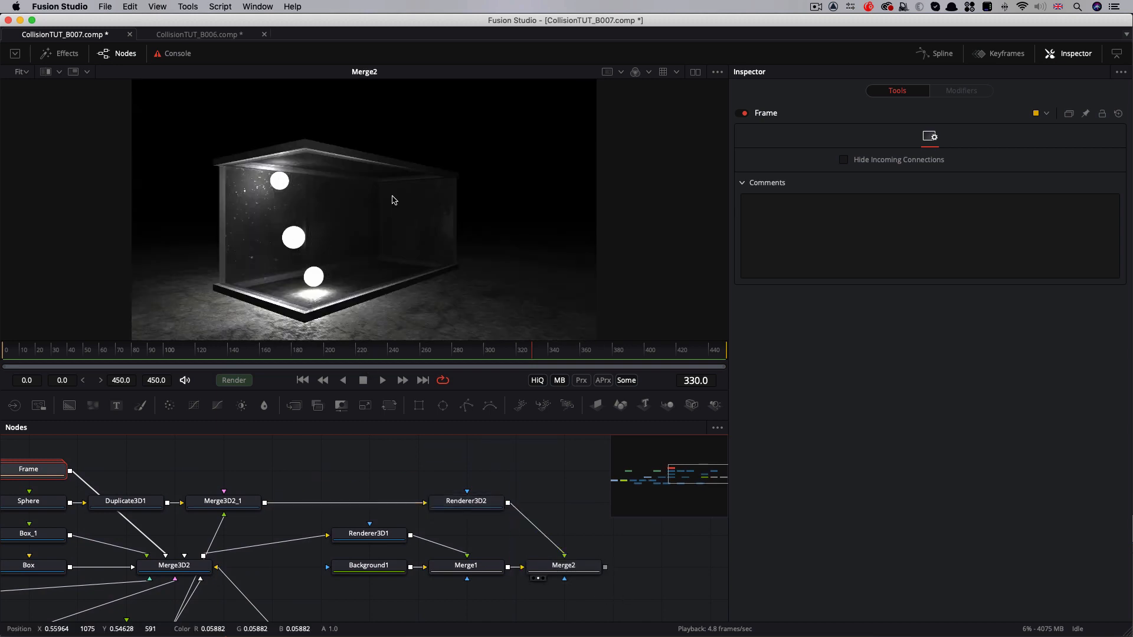
{"action": "left_click_drag", "start_coordinate": [473, 502], "coordinate": [378, 489]}
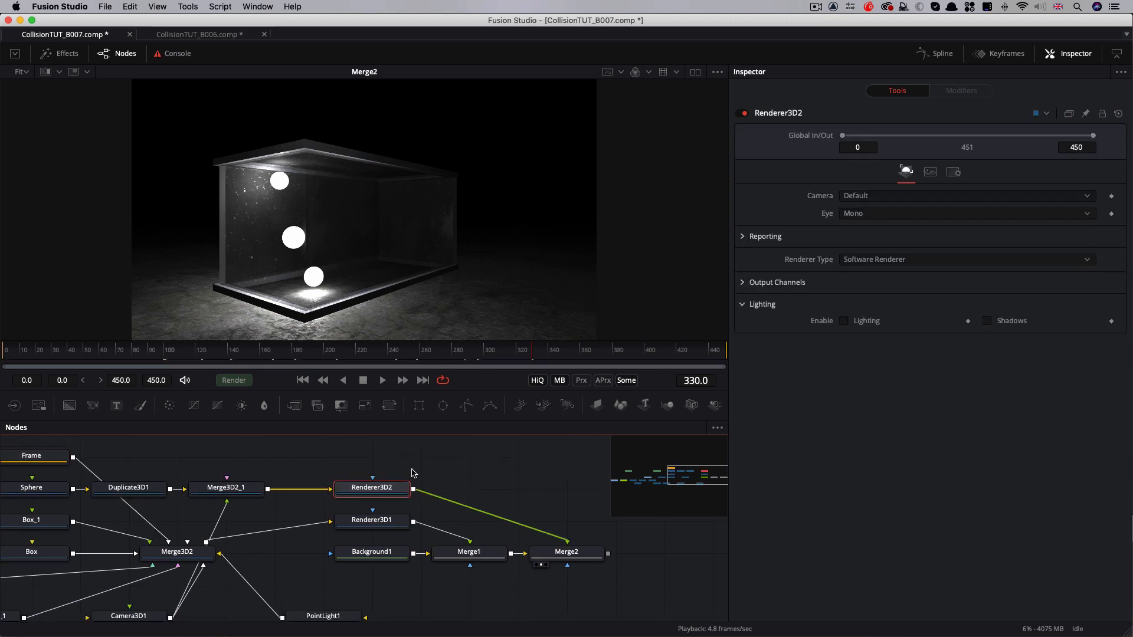
{"action": "key", "text": "shift+space"}
{"action": "type", "text": "blur"}
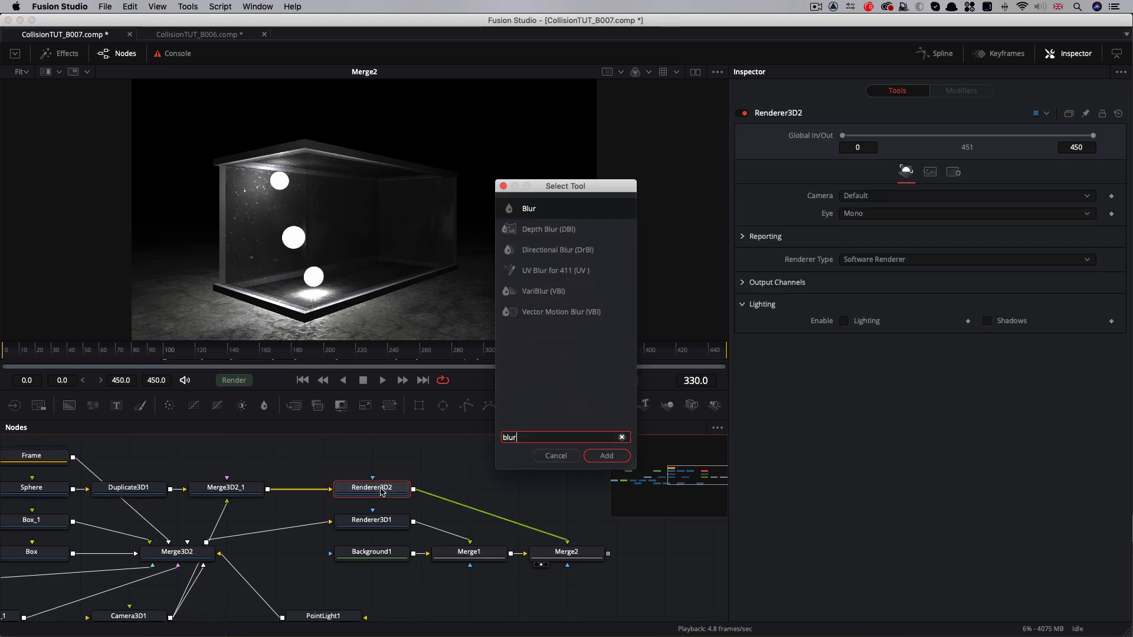
{"action": "key", "text": "Return"}
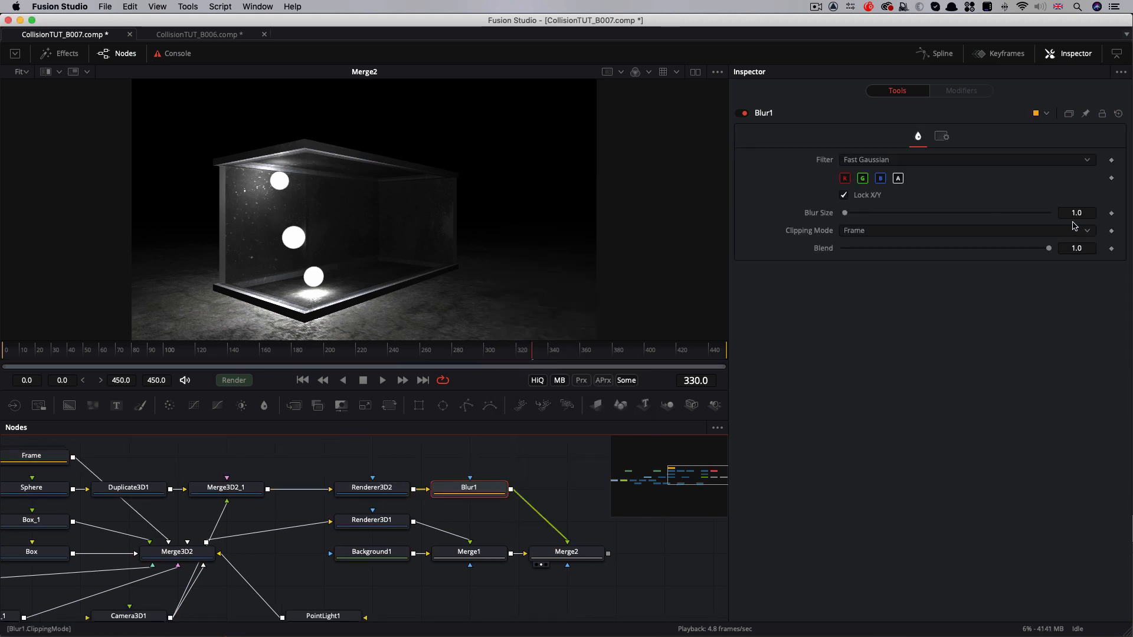
Set Blur1's blur size to 16 and its blend to 0.8
{"action": "left_click", "coordinate": [1088, 213]}
{"action": "type", "text": "16"}
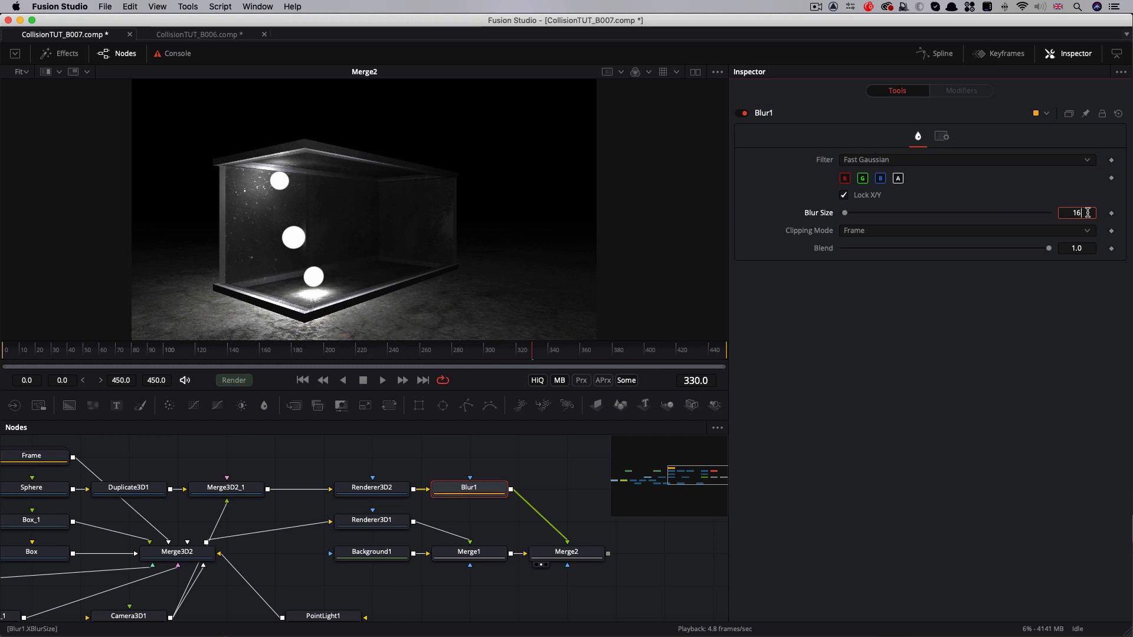
{"action": "key", "text": "Tab"}
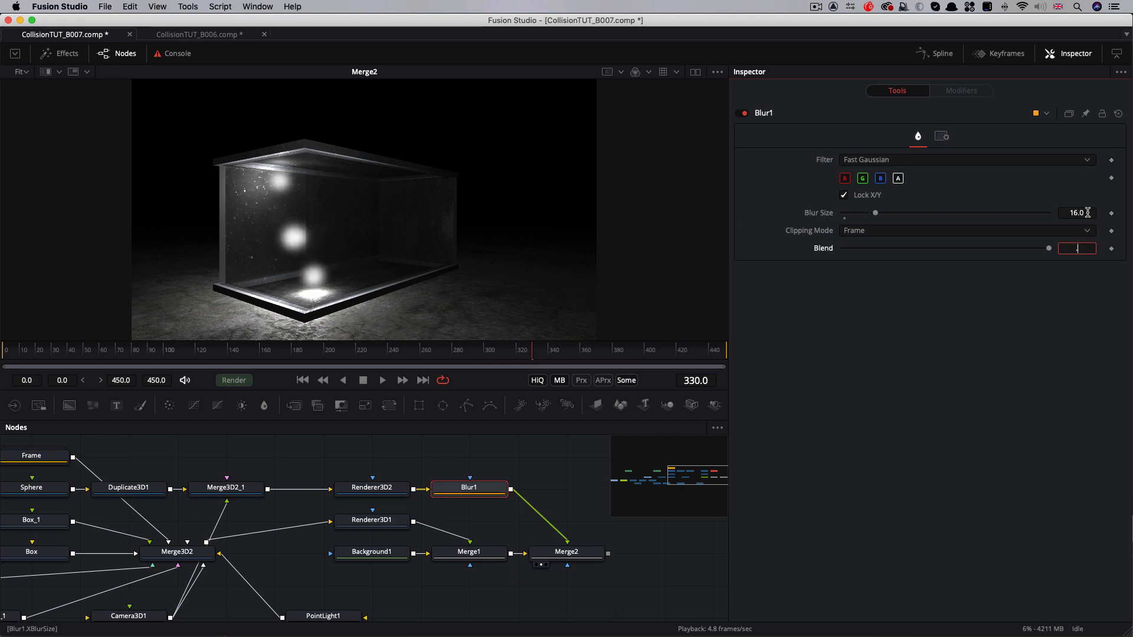
{"action": "type", "text": ".8"}
{"action": "left_click", "coordinate": [1088, 212]}
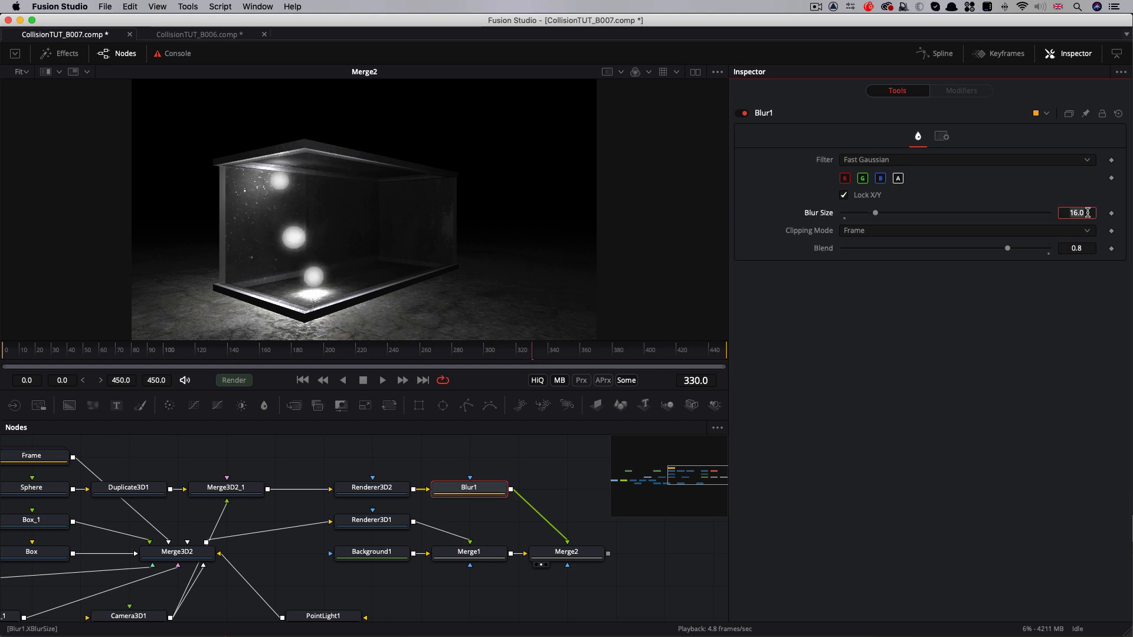
Duplicate Blur1 directly after itself and set the copy's blur size to 32 and its blend to 0.6
{"action": "left_click", "coordinate": [474, 492]}
{"action": "key", "text": "super+v"}
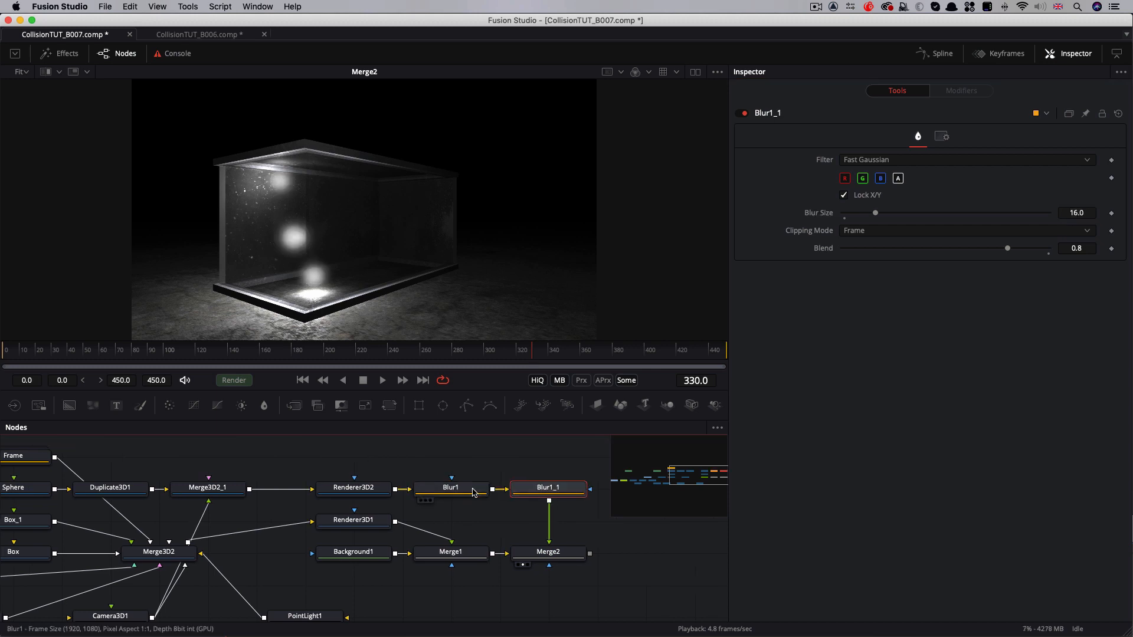
{"action": "double_click", "coordinate": [1092, 211]}
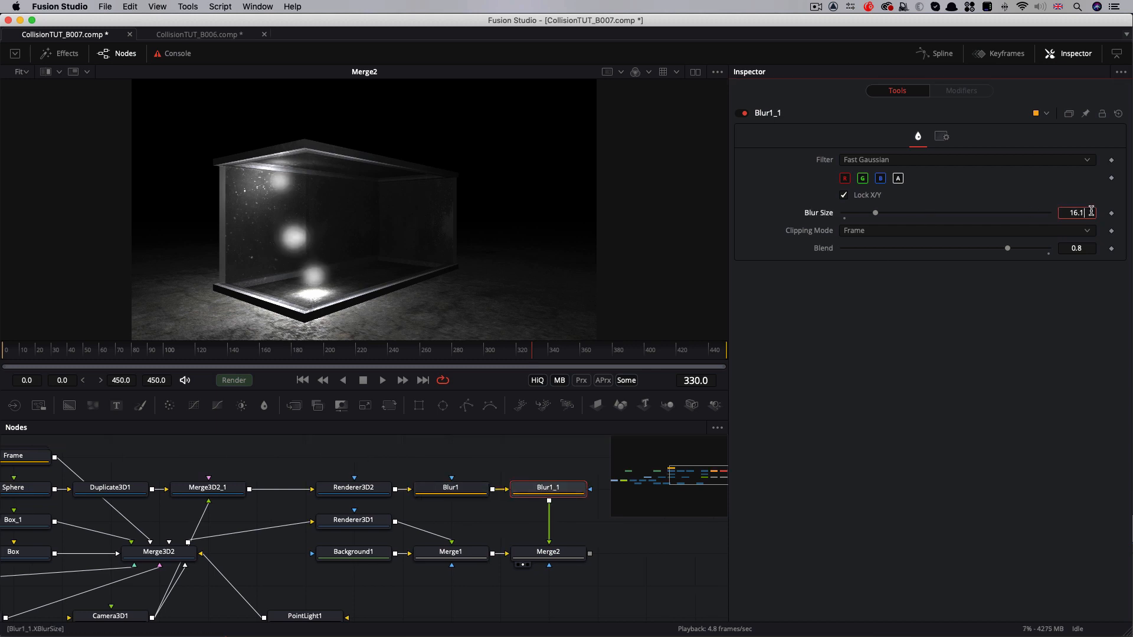
{"action": "type", "text": "32"}
{"action": "key", "text": "Tab"}
{"action": "type", "text": "0.6"}
{"action": "key", "text": "Tab"}
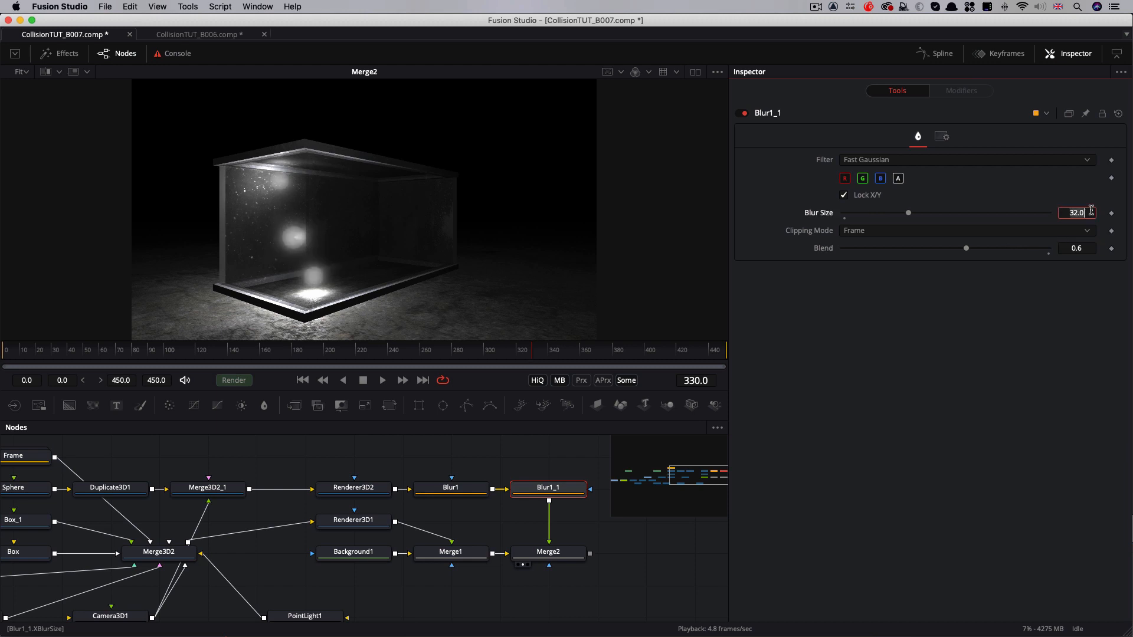
Duplicate Blur1_1 between itself and Merge2, and set the copy's blur size to 64 and its blend to 0.4
{"action": "left_click", "coordinate": [559, 491]}
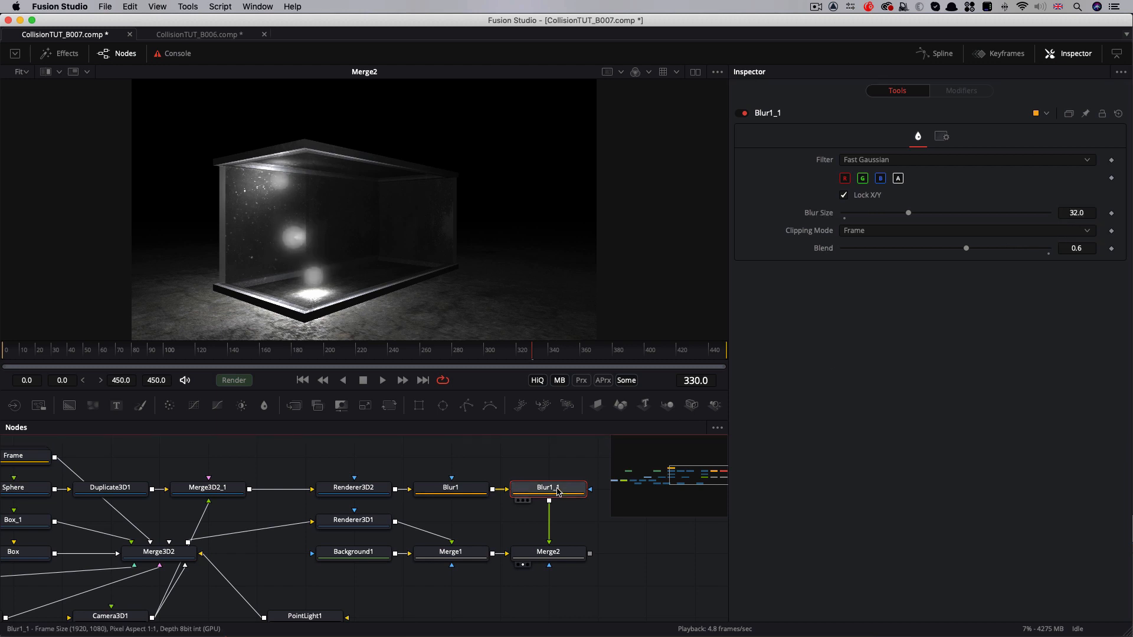
{"action": "key", "text": "super+c"}
{"action": "key", "text": "super+v"}
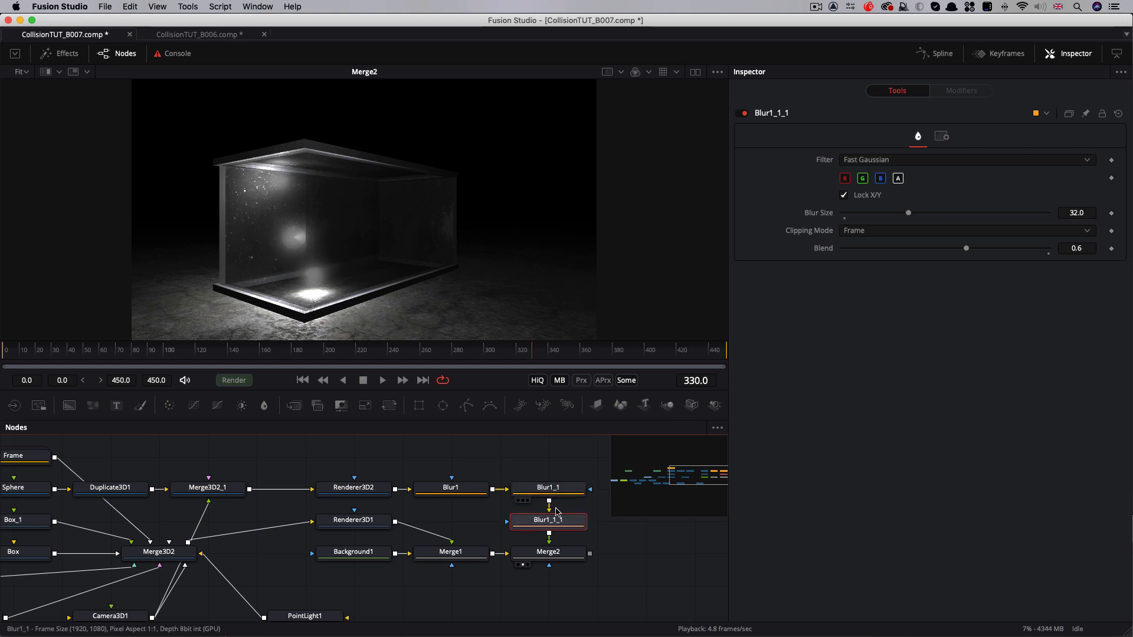
{"action": "left_click", "coordinate": [1088, 212]}
{"action": "type", "text": "64"}
{"action": "key", "text": "Tab"}
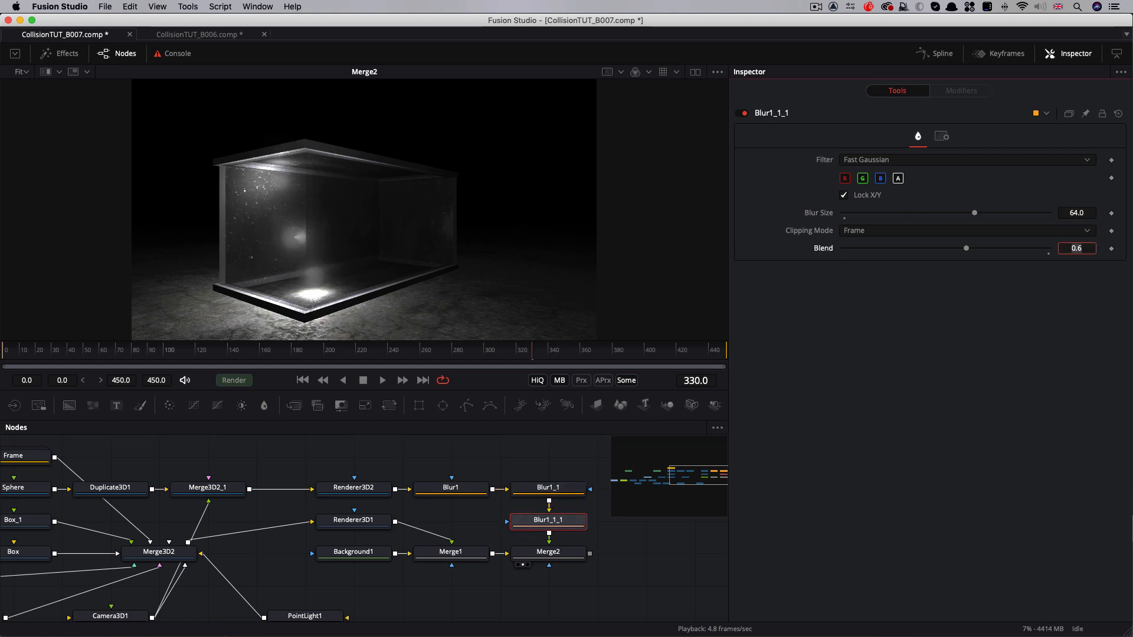
{"action": "type", "text": ".4"}
{"action": "key", "text": "Tab"}
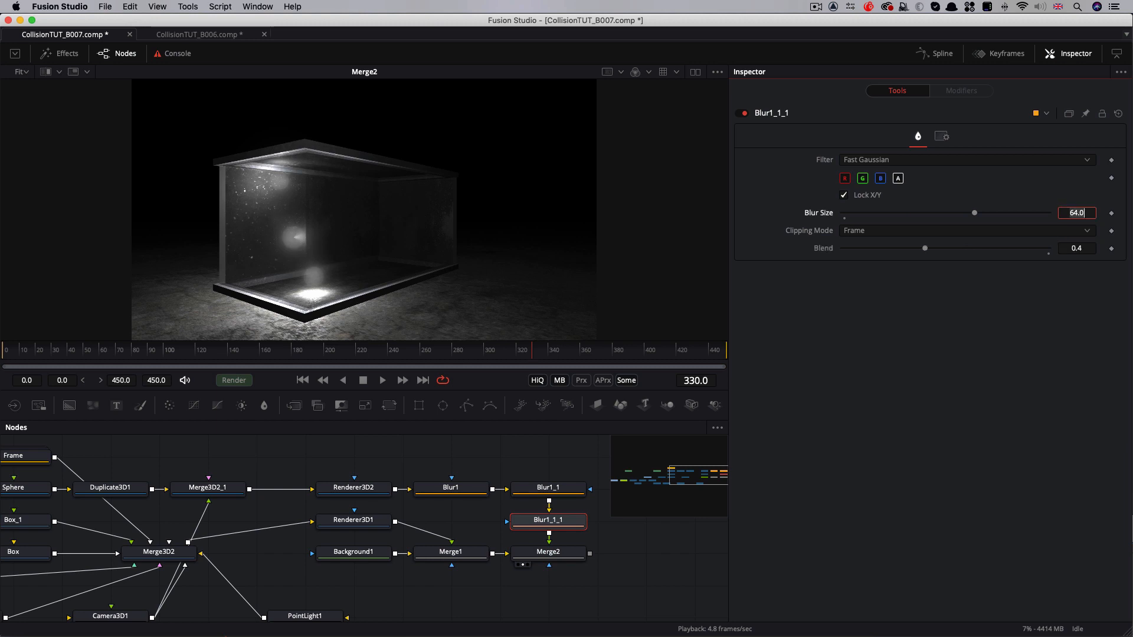
Add a Color Corrector after Blur1_1_1 and tint its master range slightly blue, with a strength of about 0.135
{"action": "left_click", "coordinate": [554, 522]}
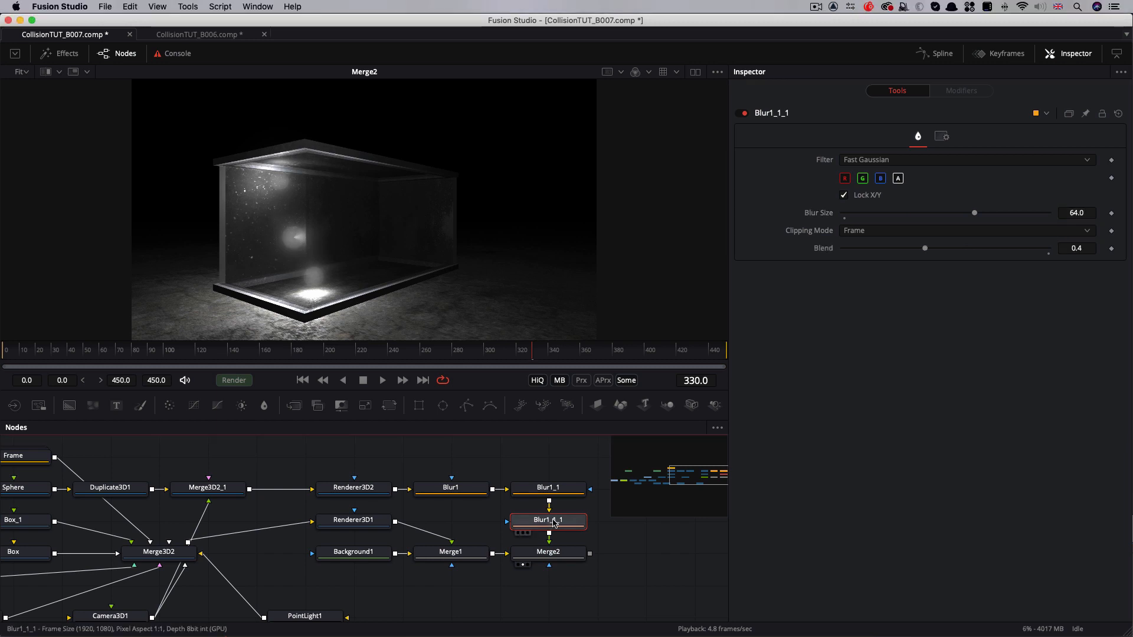
{"action": "key", "text": "shift+space"}
{"action": "type", "text": "blurcol"}
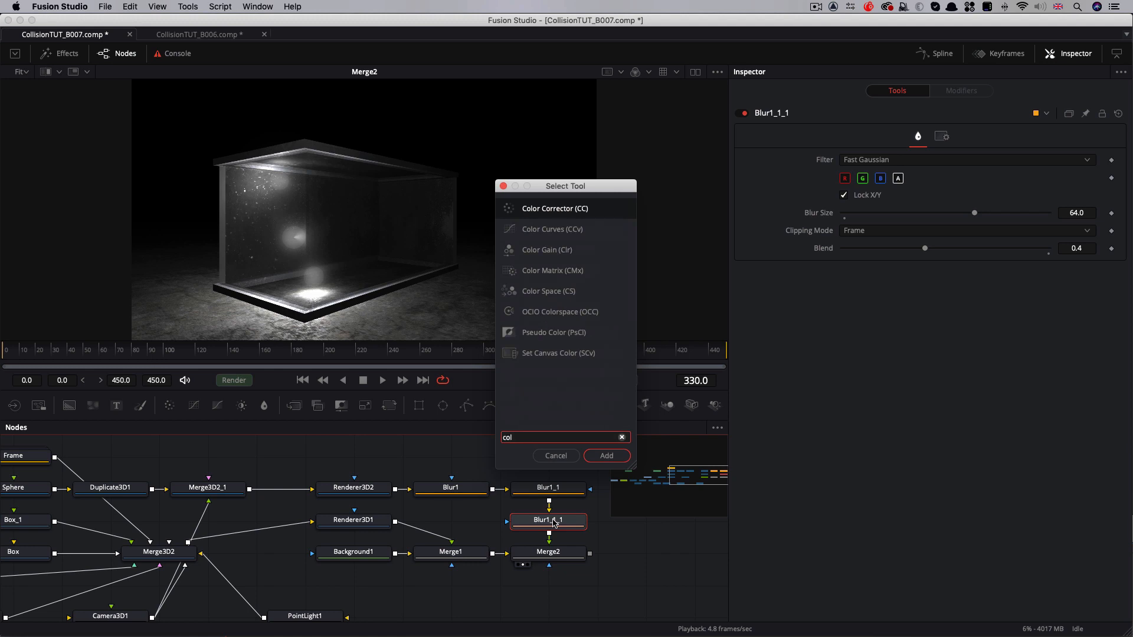
{"action": "key", "text": "Return"}
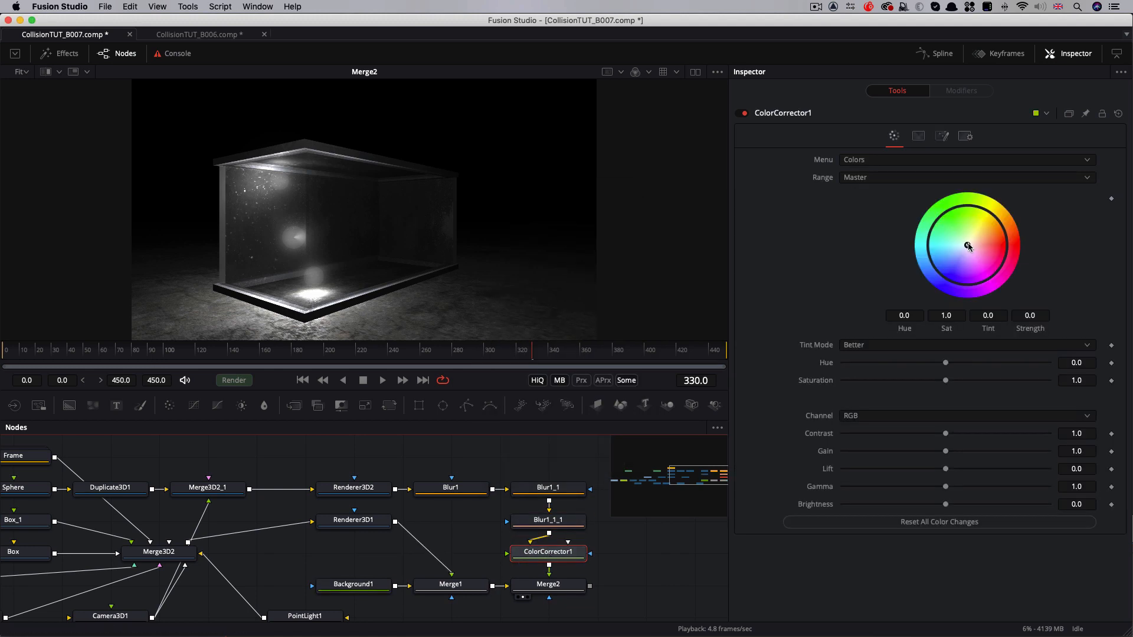
{"action": "left_click_drag", "start_coordinate": [968, 247], "coordinate": [958, 258]}
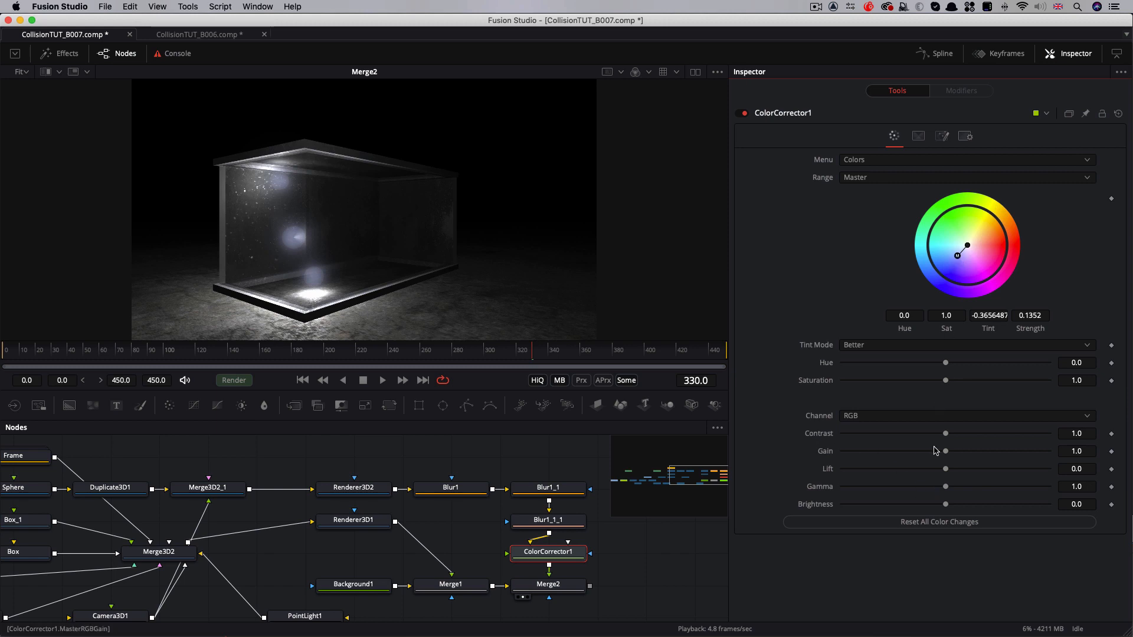
Set ColorCorrector1's gain to 4 and its gamma to 0.85
{"action": "left_click", "coordinate": [1090, 451]}
{"action": "type", "text": "4"}
{"action": "key", "text": "Tab"}
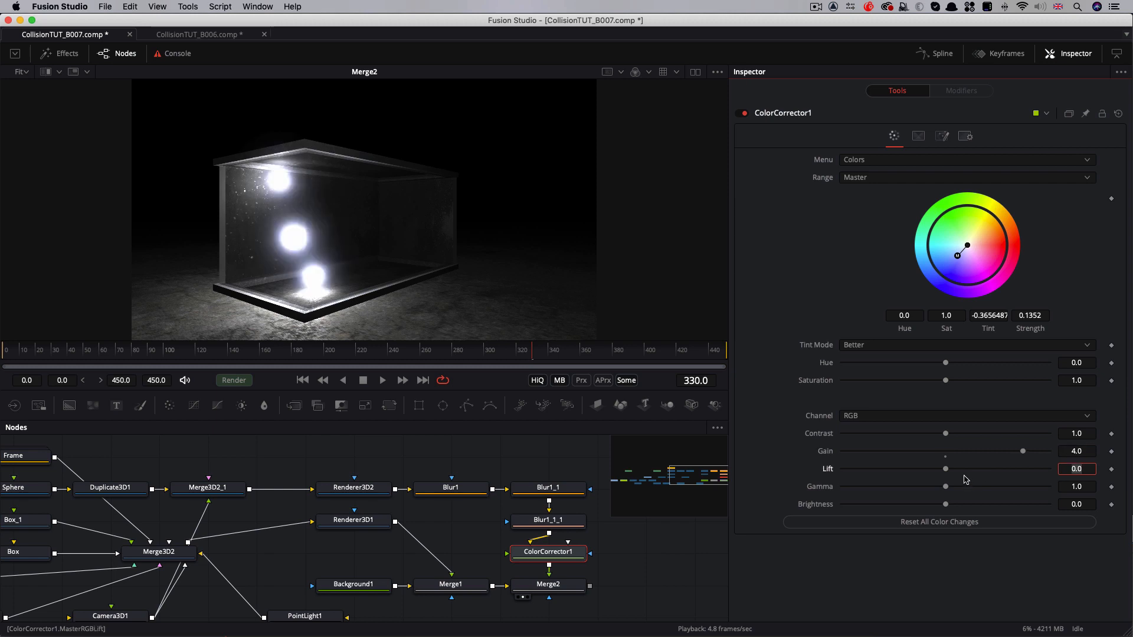
{"action": "left_click", "coordinate": [1090, 488]}
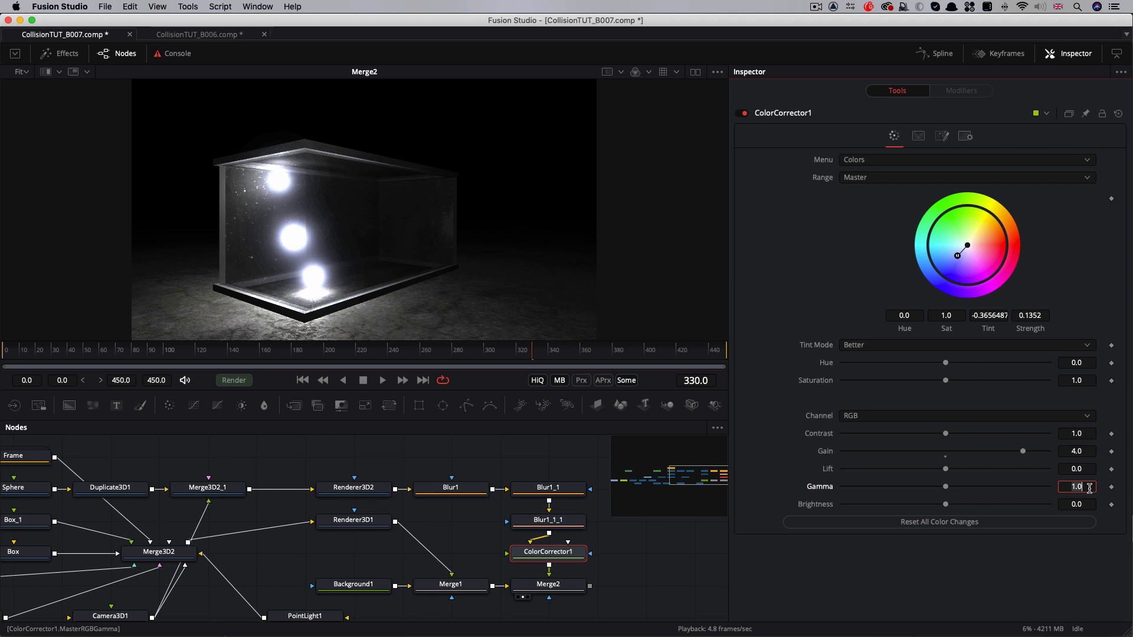
{"action": "type", "text": "0.85"}
{"action": "key", "text": "Tab"}
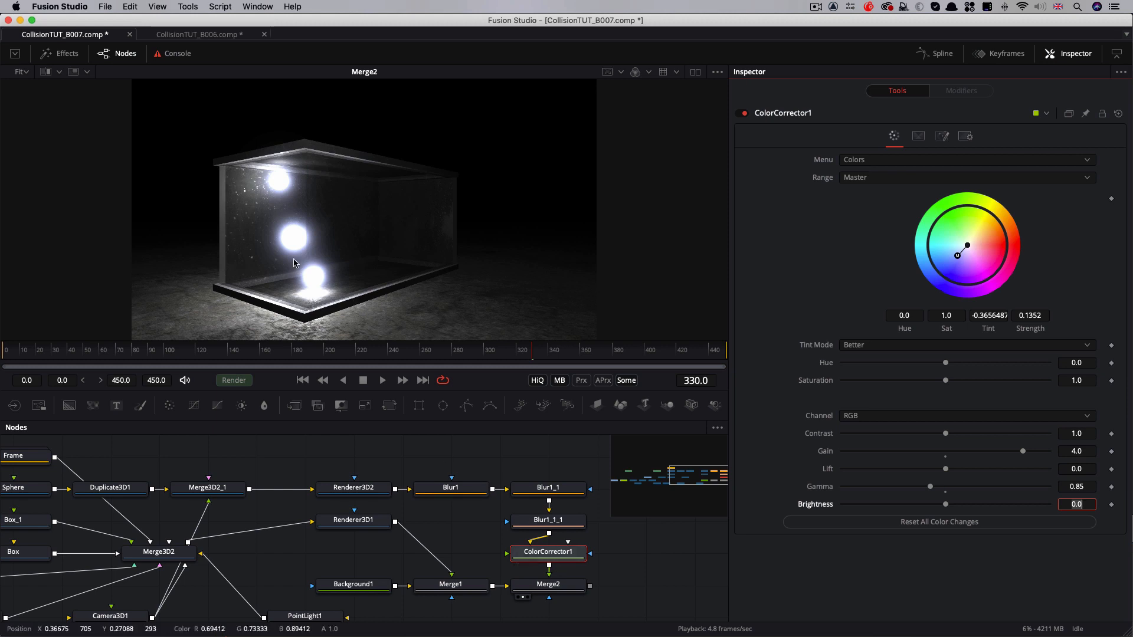
Examine the spheres' glow and its lighting on the glass and floor at various frames across the animation
{"action": "left_click", "coordinate": [322, 359]}
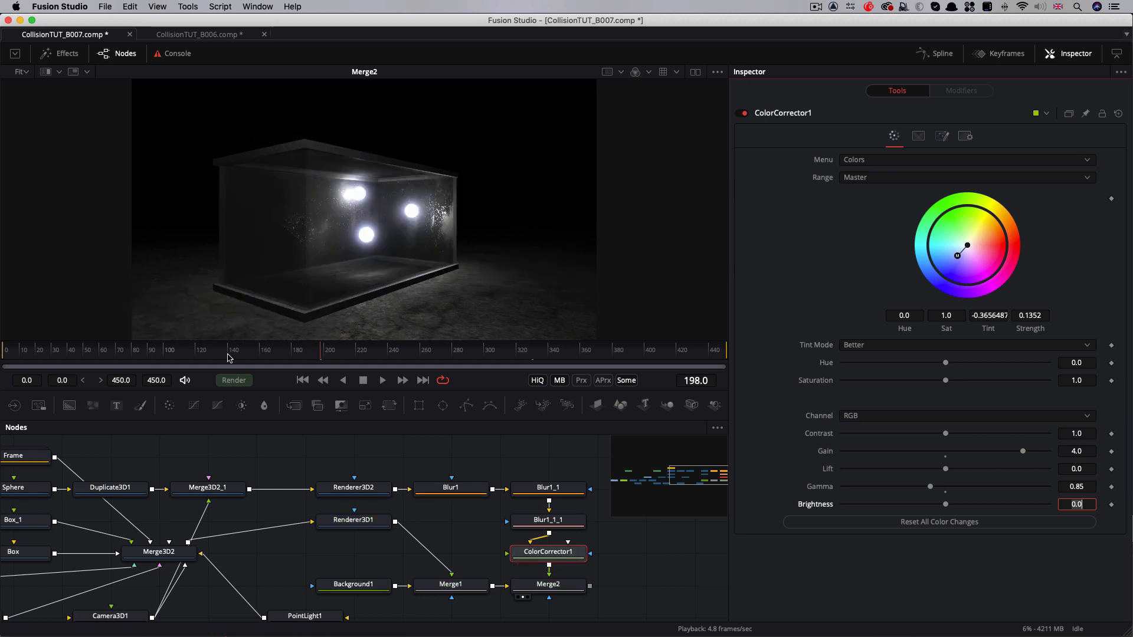
{"action": "left_click", "coordinate": [204, 359]}
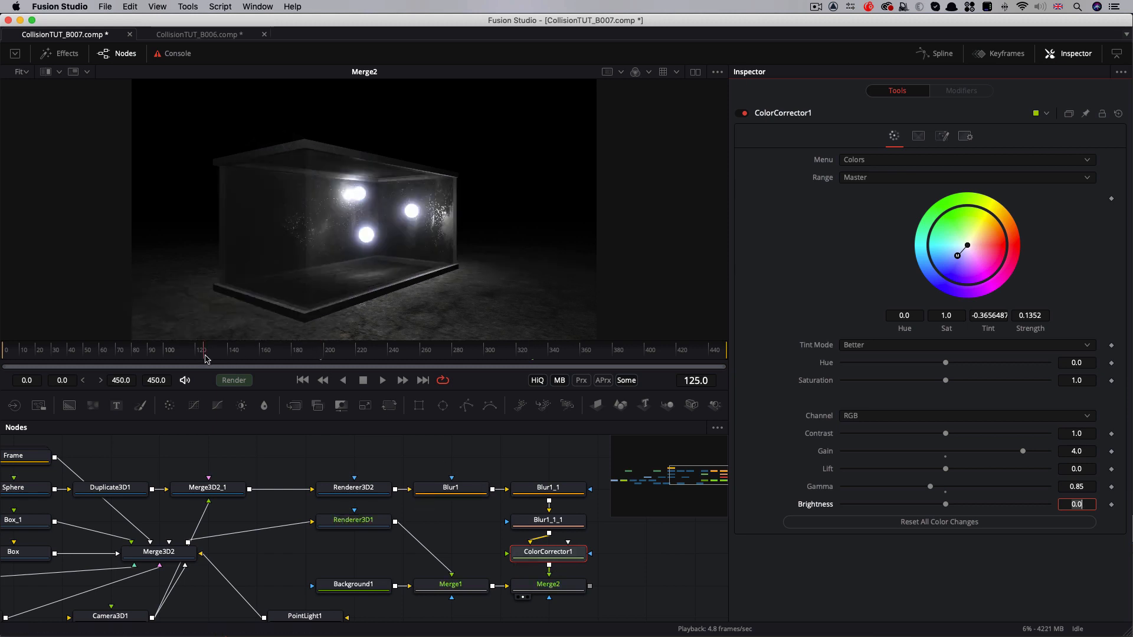
{"action": "left_click", "coordinate": [125, 355]}
{"action": "left_click", "coordinate": [158, 358]}
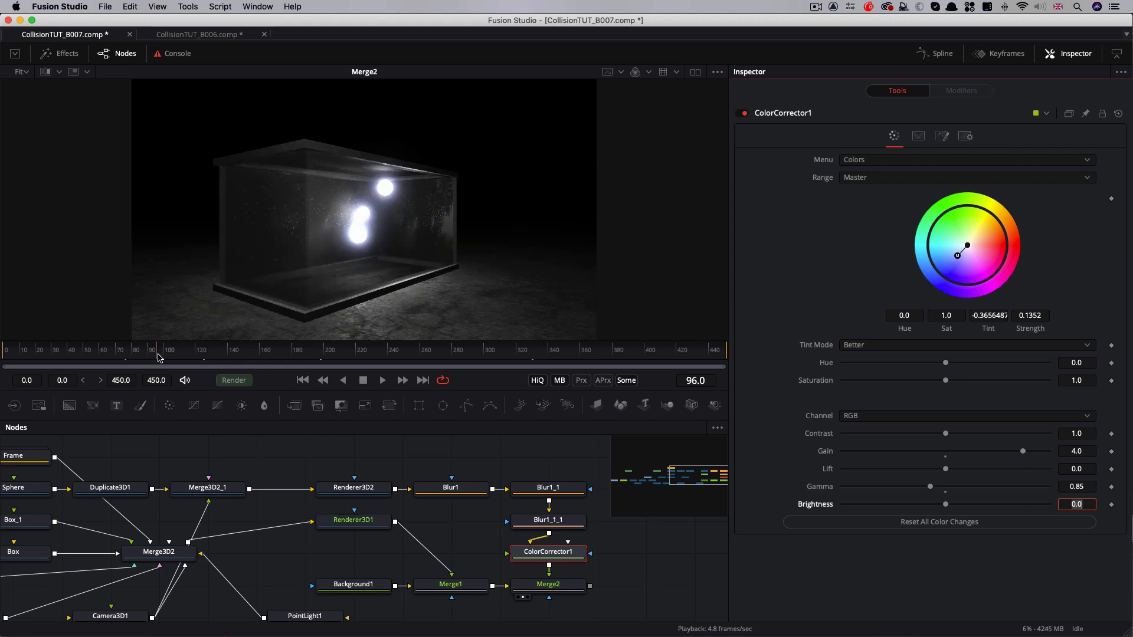
{"action": "left_click", "coordinate": [185, 357]}
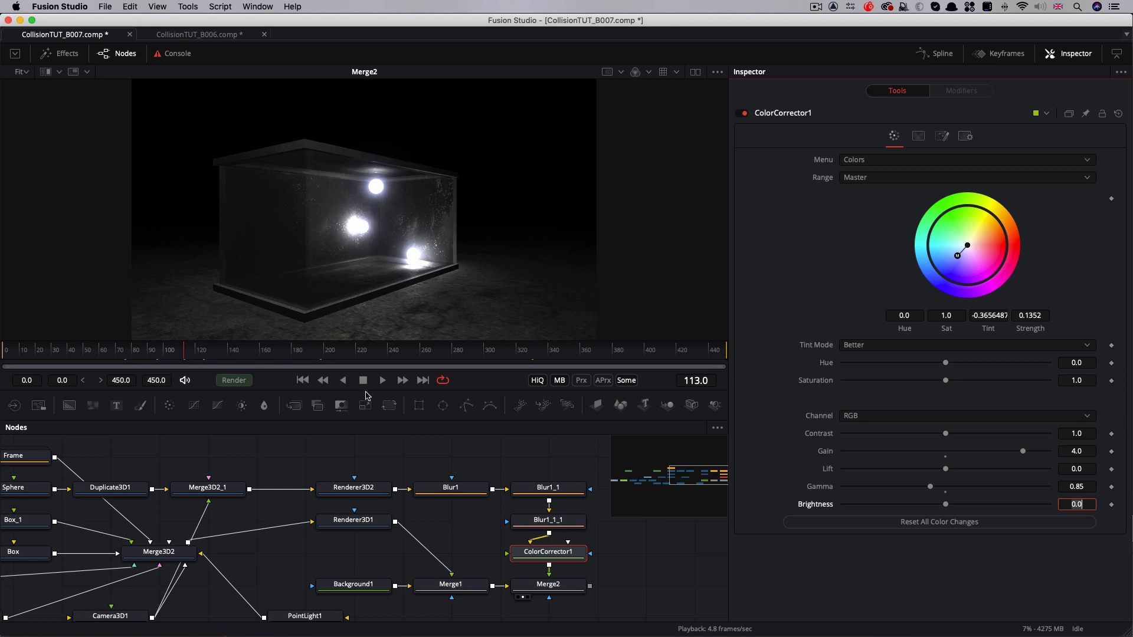
{"action": "left_click", "coordinate": [237, 356]}
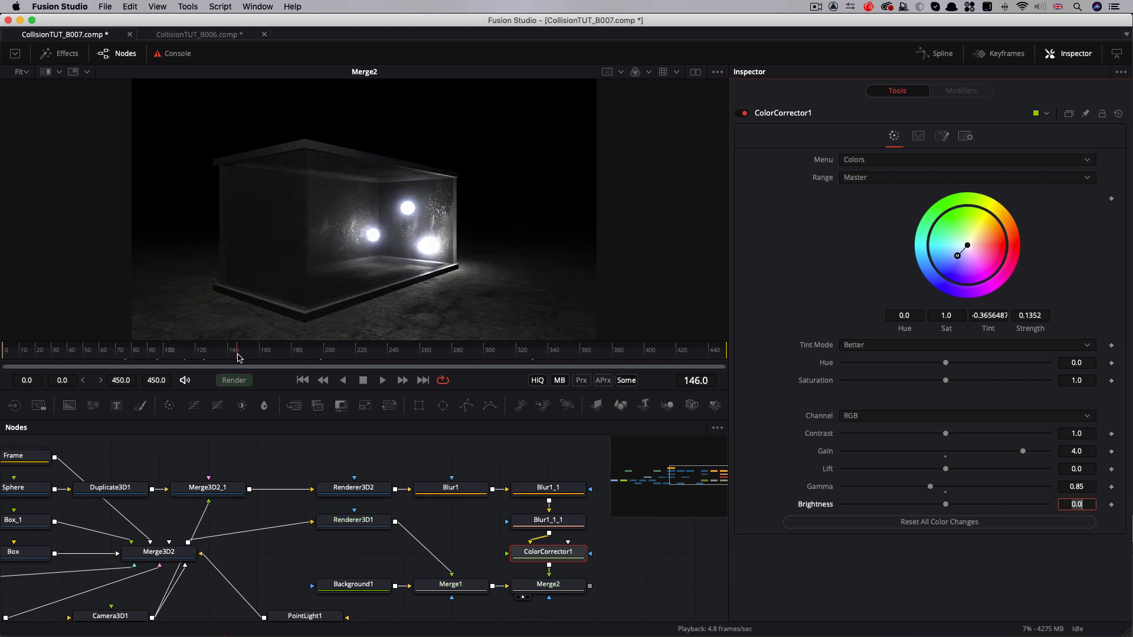
{"action": "left_click", "coordinate": [299, 356]}
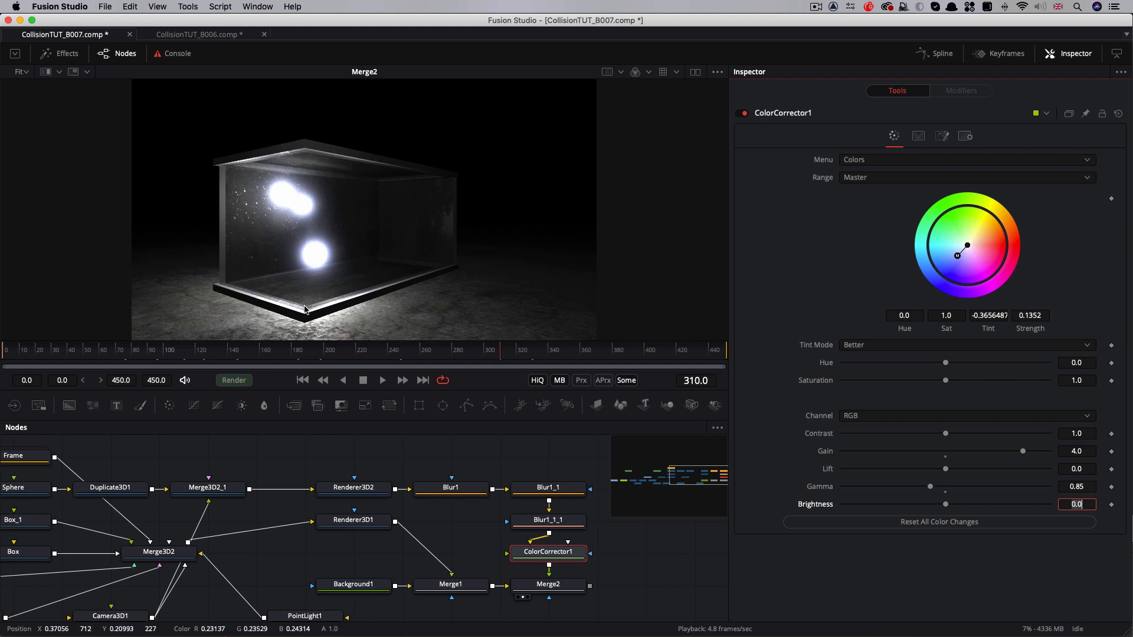
{"action": "left_click", "coordinate": [202, 354]}
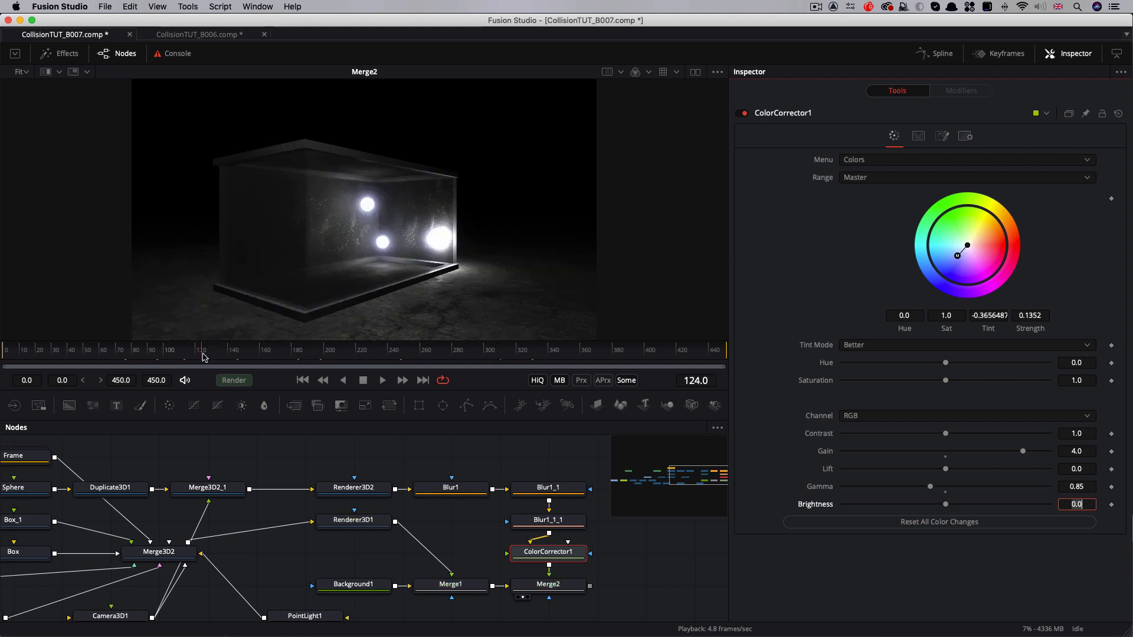
{"action": "left_click", "coordinate": [326, 354]}
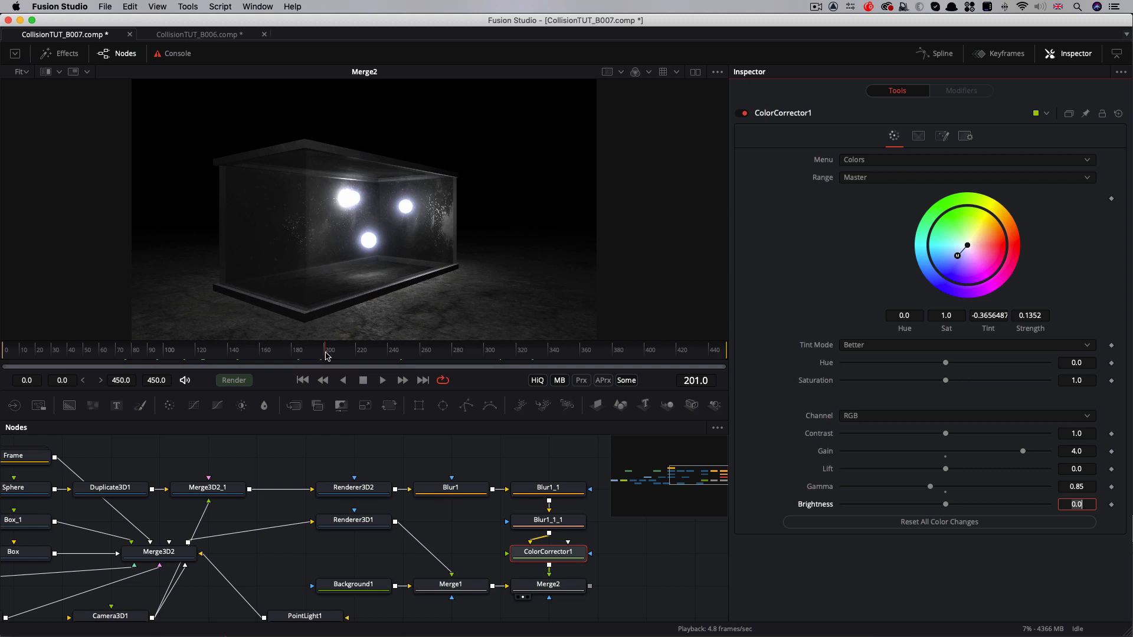
{"action": "left_click", "coordinate": [143, 354]}
{"action": "left_click", "coordinate": [68, 354]}
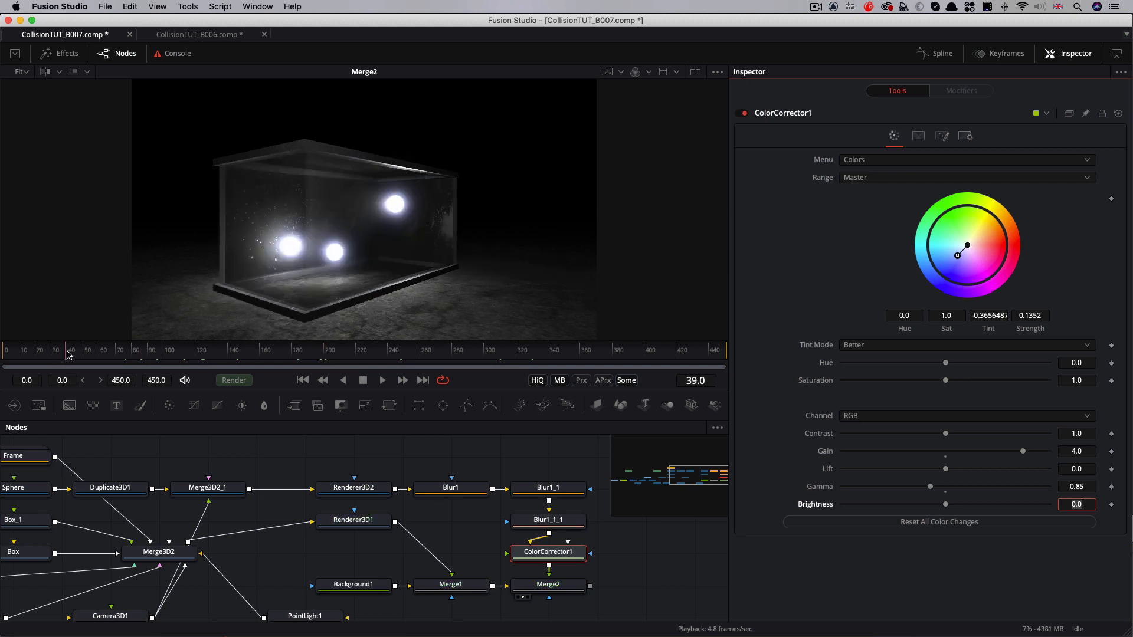